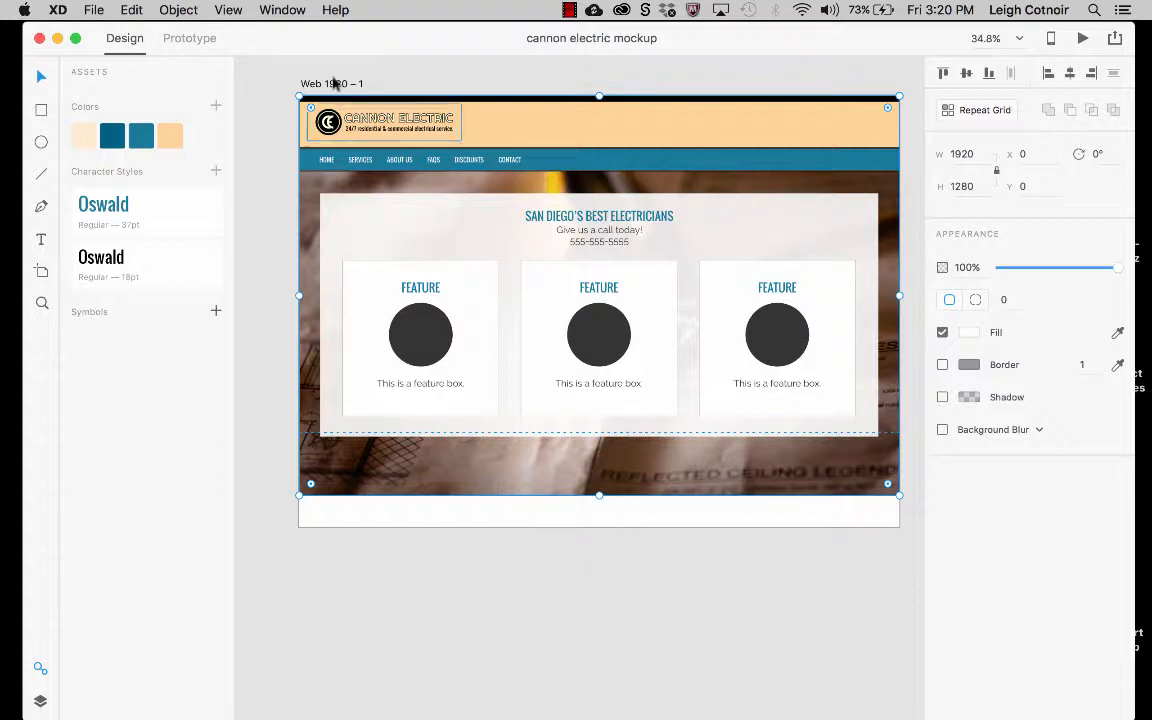
# - Extend the Web 1920 – 1 artboard downward to a height of about 2800, keeping its 1920 width
pyautogui.click(333, 83)
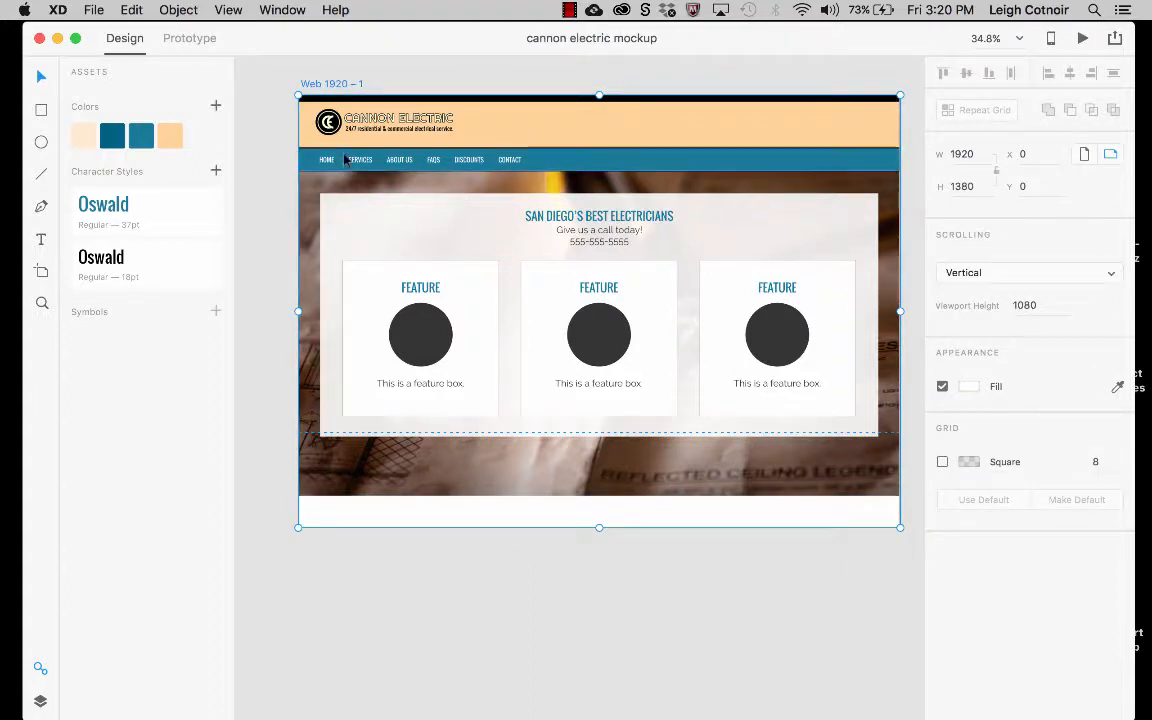
pyautogui.moveTo(599, 527); pyautogui.dragTo(596, 712)
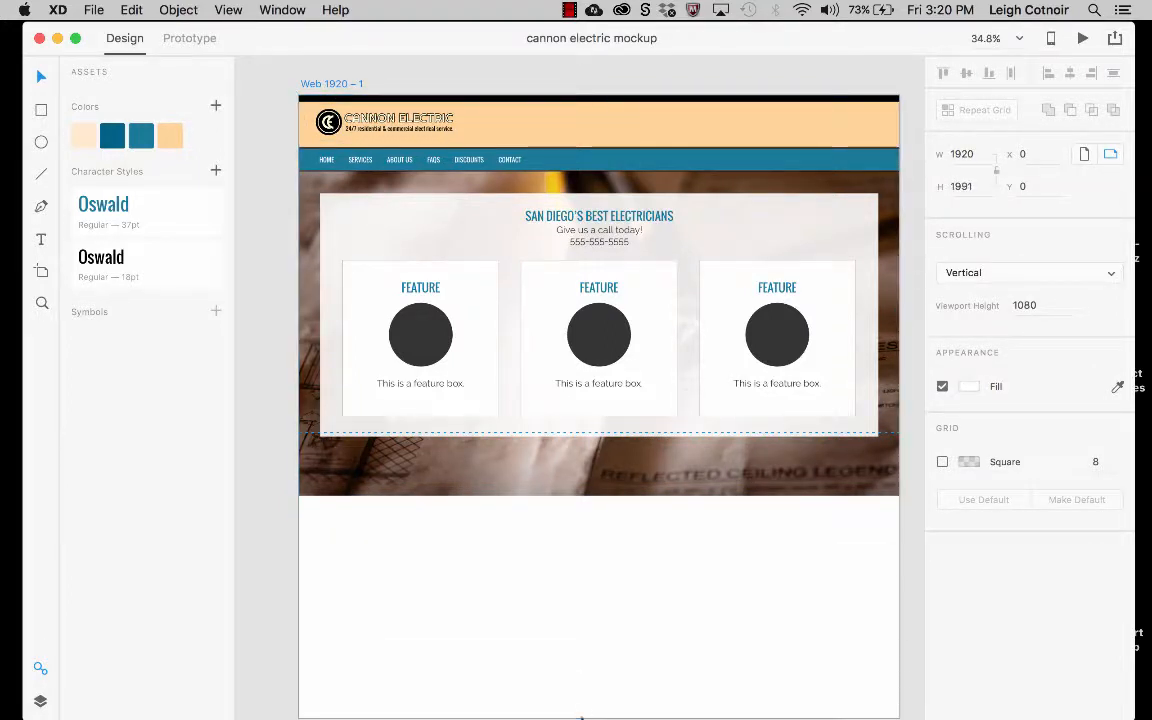
pyautogui.scroll(-3, 591, 625)
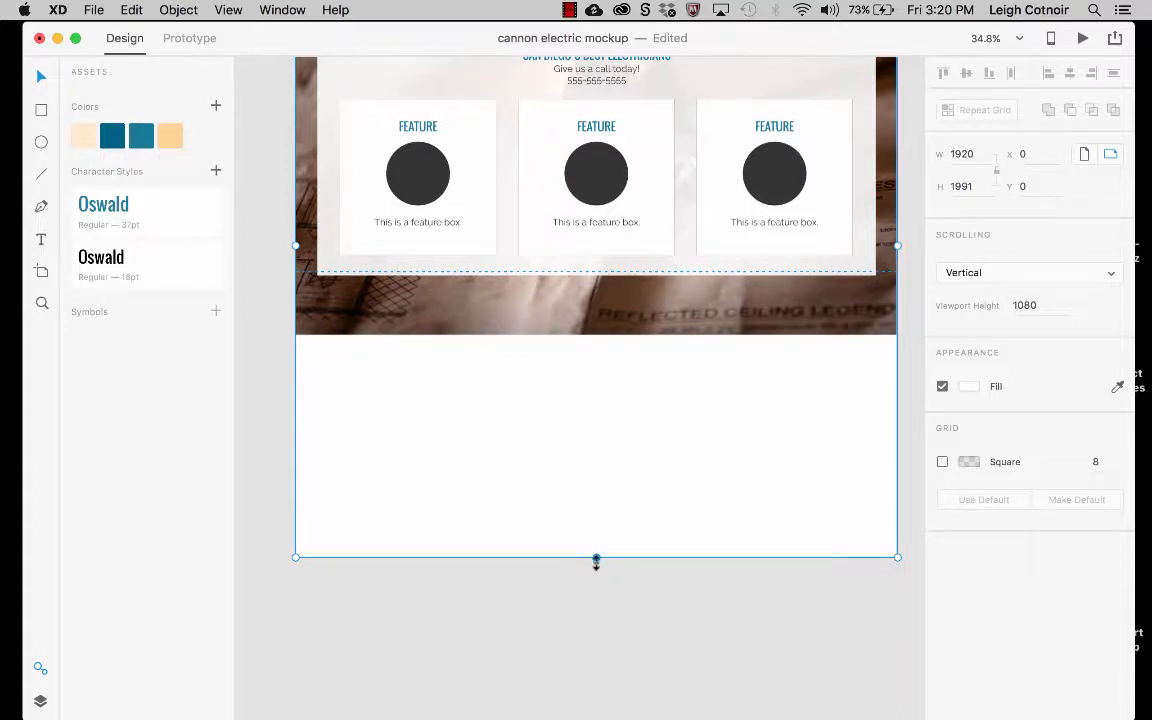
pyautogui.moveTo(596, 562); pyautogui.dragTo(596, 712)
pyautogui.scroll(-2, 571, 542)
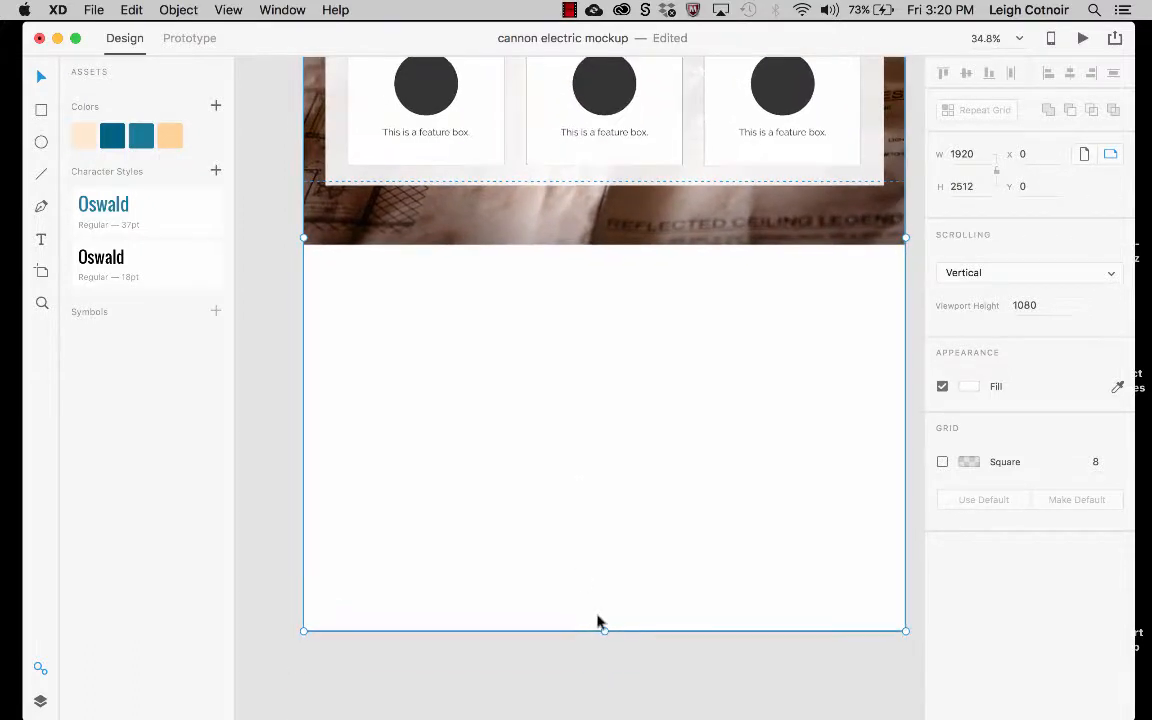
pyautogui.moveTo(604, 631); pyautogui.dragTo(604, 719)
pyautogui.scroll(3, 597, 407)
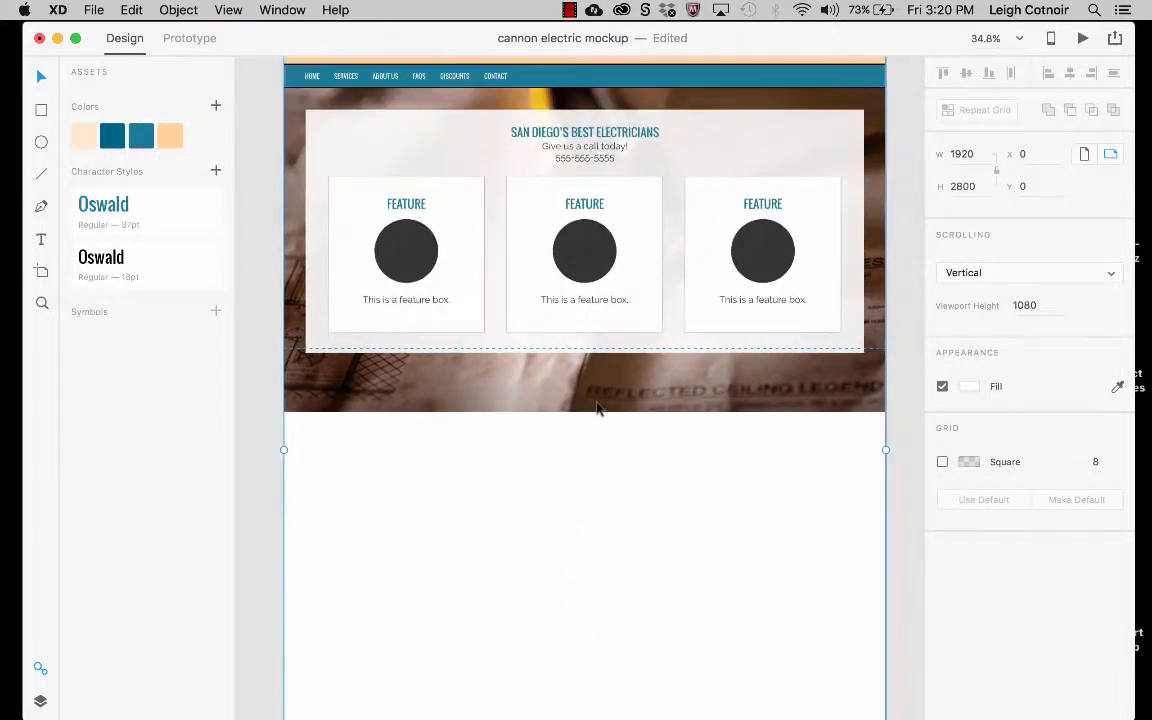
pyautogui.scroll(1, 596, 407)
# - Try placing a duplicate of the background image directly below the original at Y 1280, and undo it
pyautogui.click(636, 384)
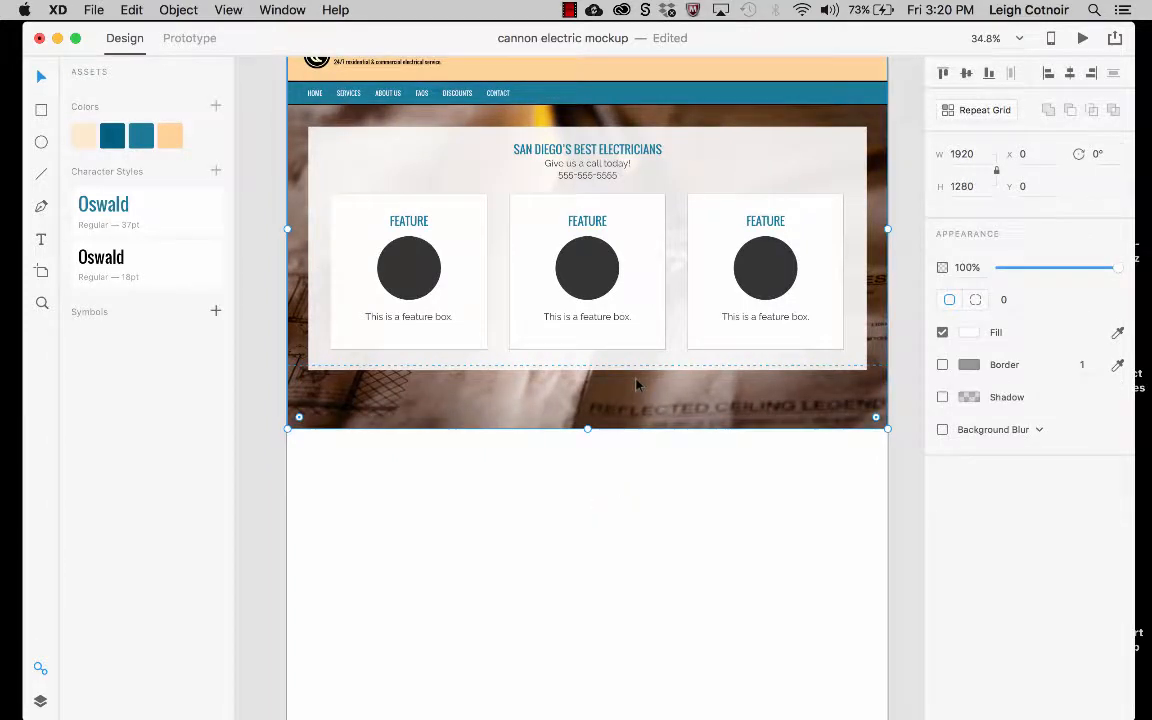
pyautogui.scroll(3, 589, 427)
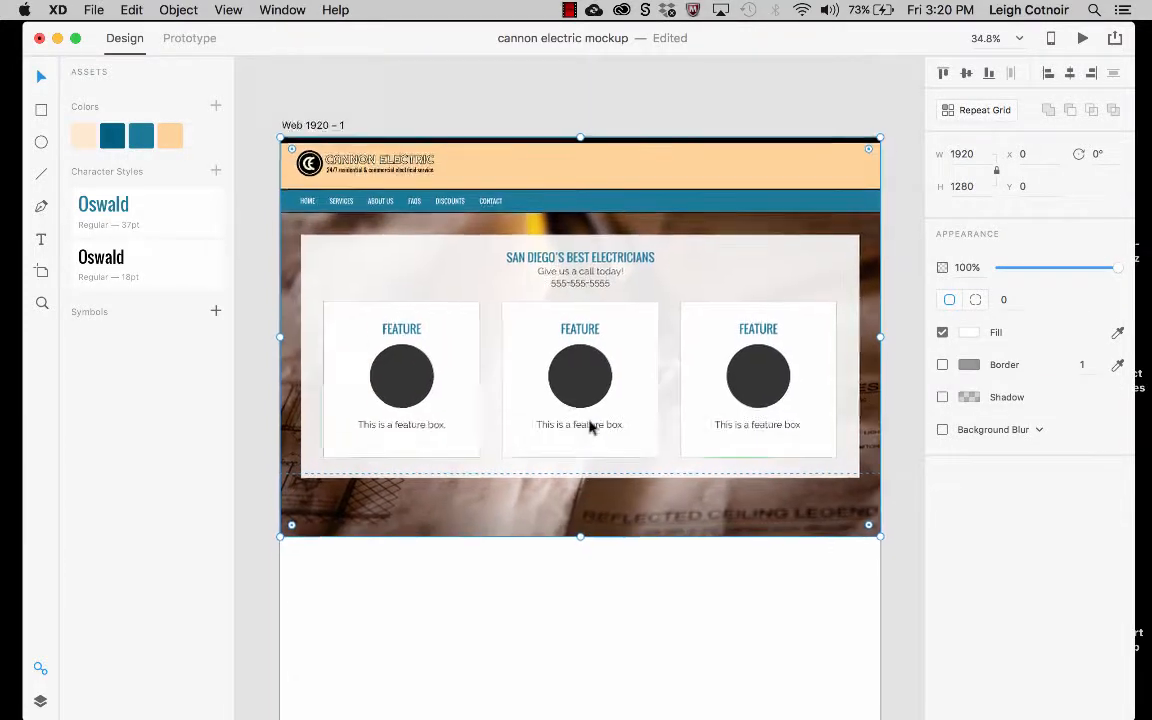
pyautogui.scroll(1, 589, 427)
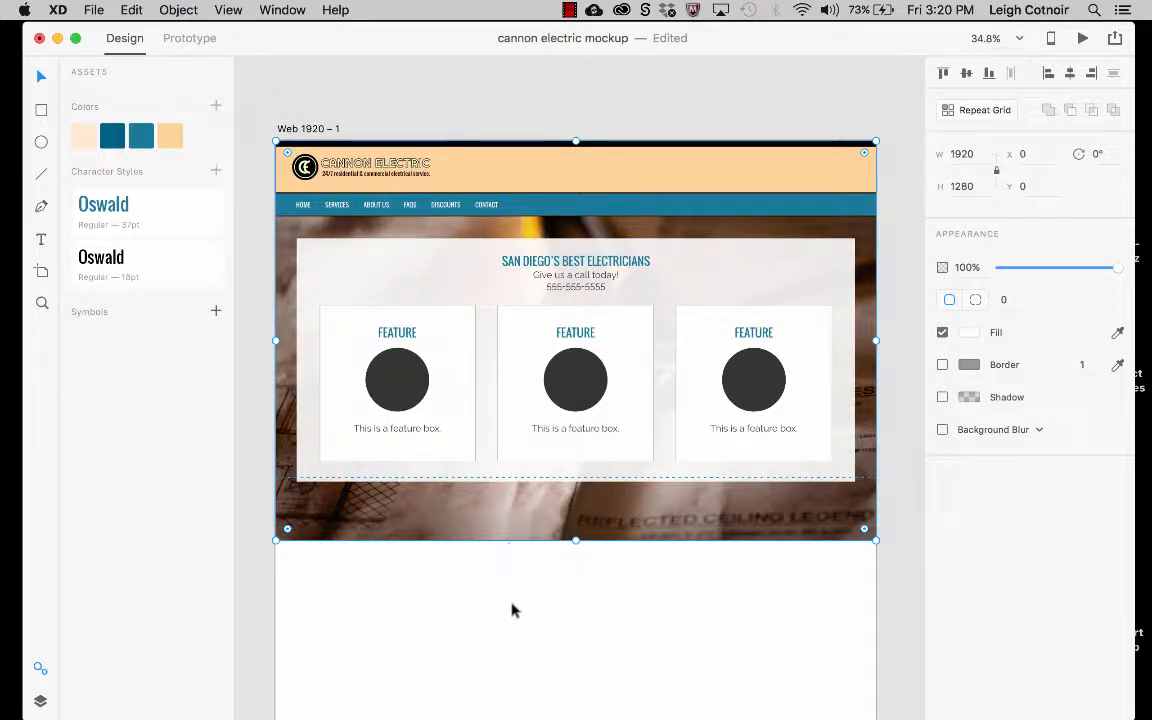
pyautogui.scroll(-3, 511, 610)
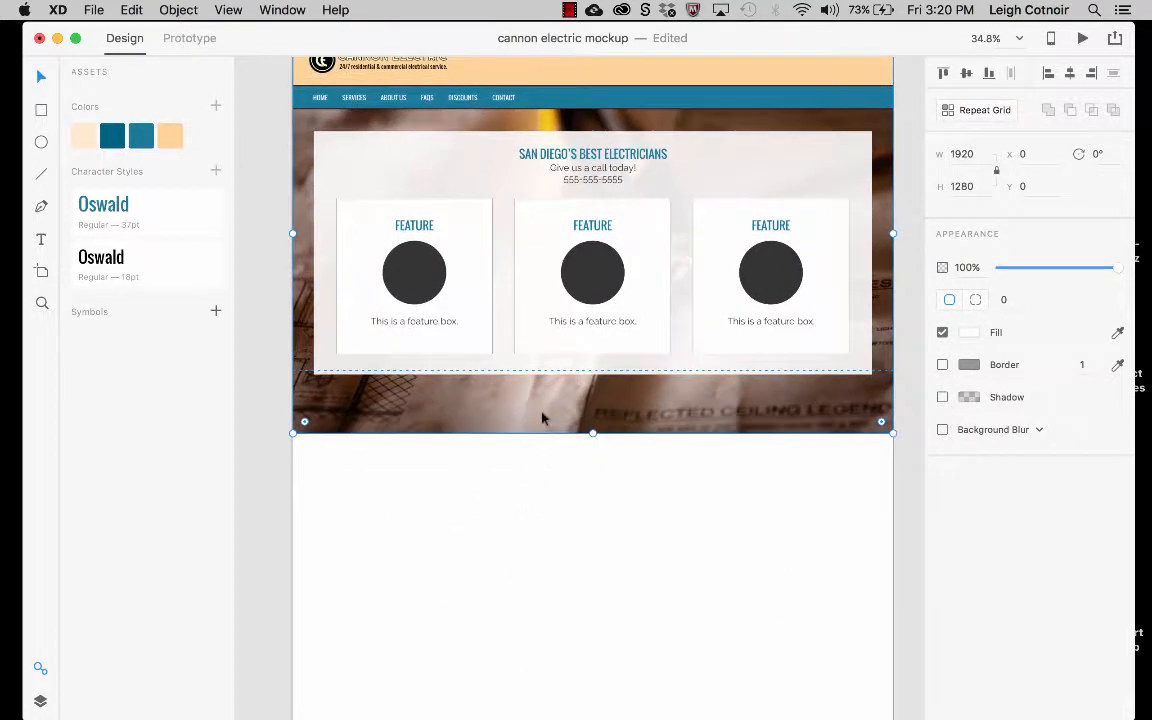
pyautogui.moveTo(547, 405); pyautogui.dragTo(540, 717)
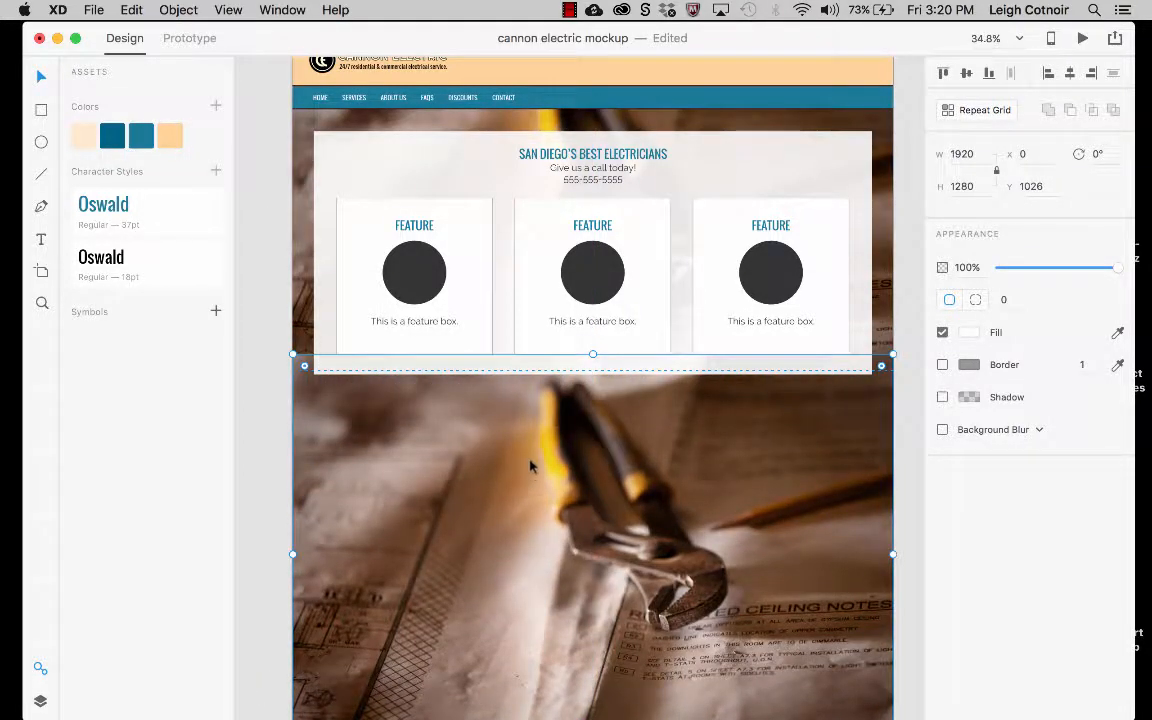
pyautogui.moveTo(530, 465); pyautogui.dragTo(525, 545)
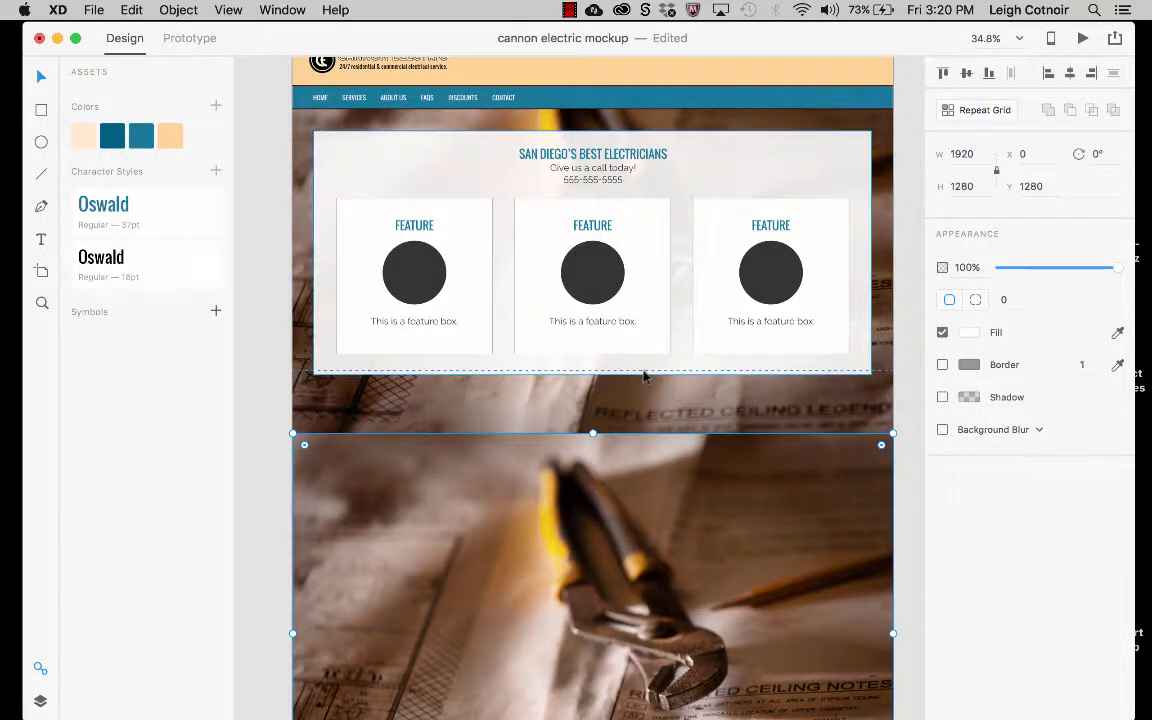
pyautogui.scroll(-3, 643, 373)
pyautogui.scroll(-2, 643, 375)
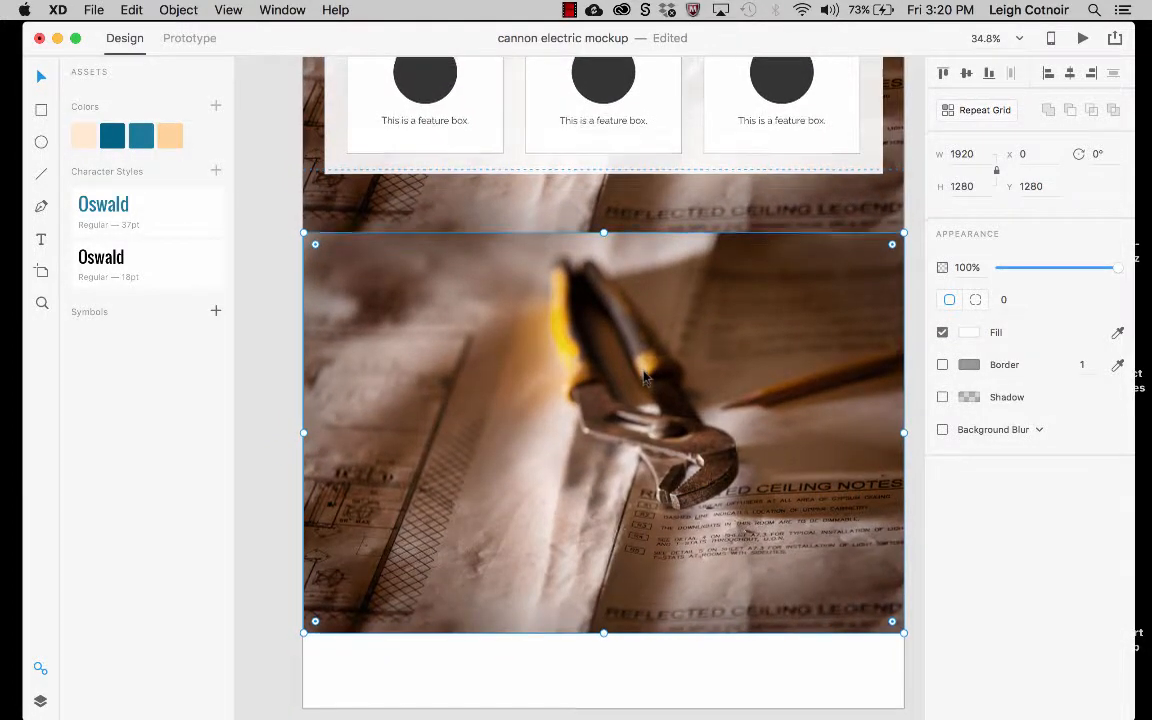
pyautogui.scroll(3, 645, 377)
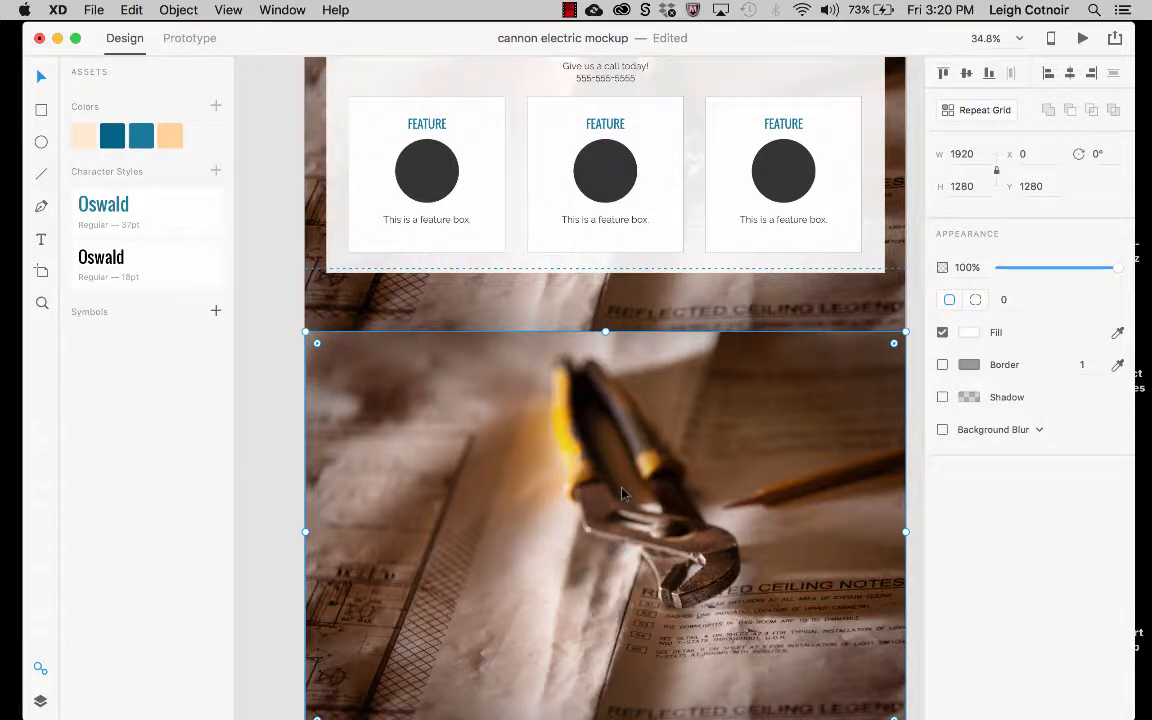
pyautogui.press('super+z')
pyautogui.press('super+z')
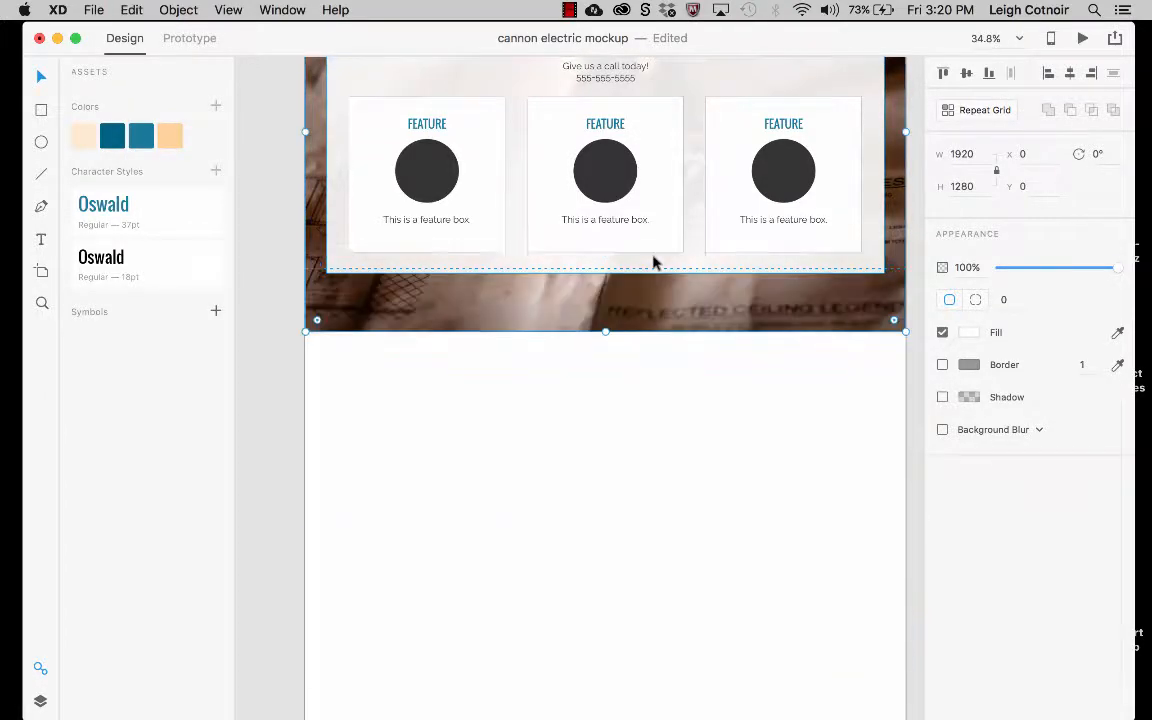
# - Enlarge the background image proportionally to about 4416 × 2944, centred horizontally with its upper edge at Y 0, to cover the artboard
pyautogui.scroll(2, 600, 382)
pyautogui.scroll(-1, 602, 382)
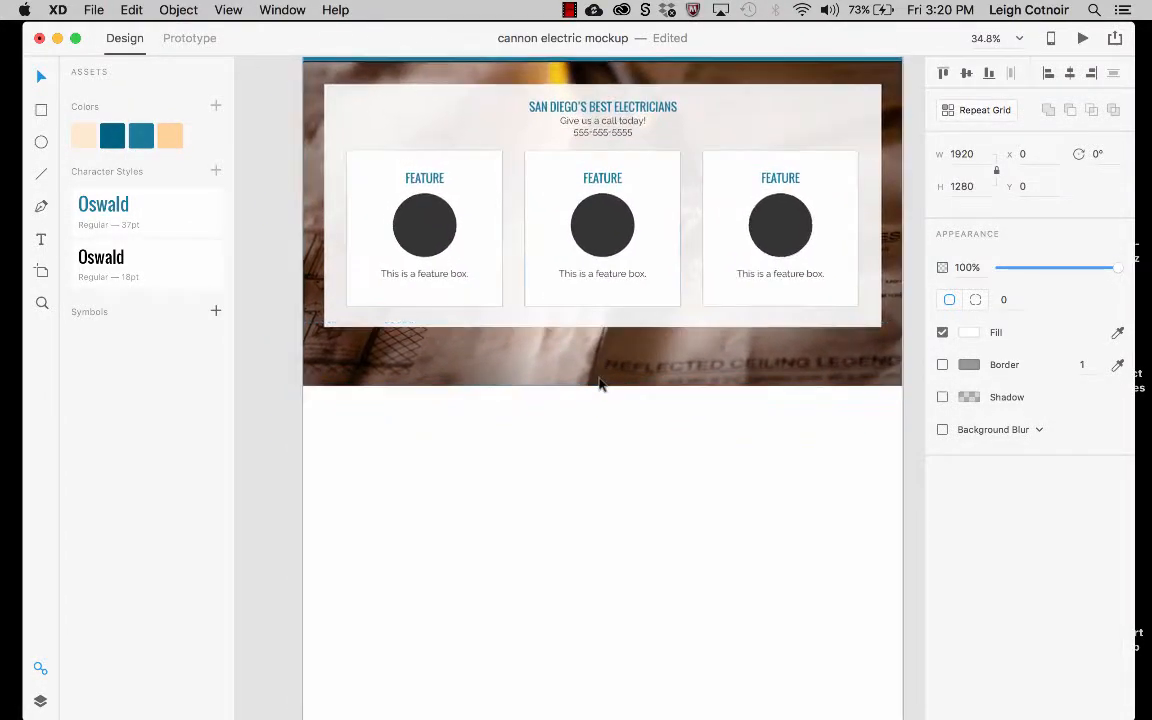
pyautogui.scroll(-5, 599, 378)
pyautogui.scroll(-3, 599, 382)
pyautogui.hscroll(2, 599, 382)
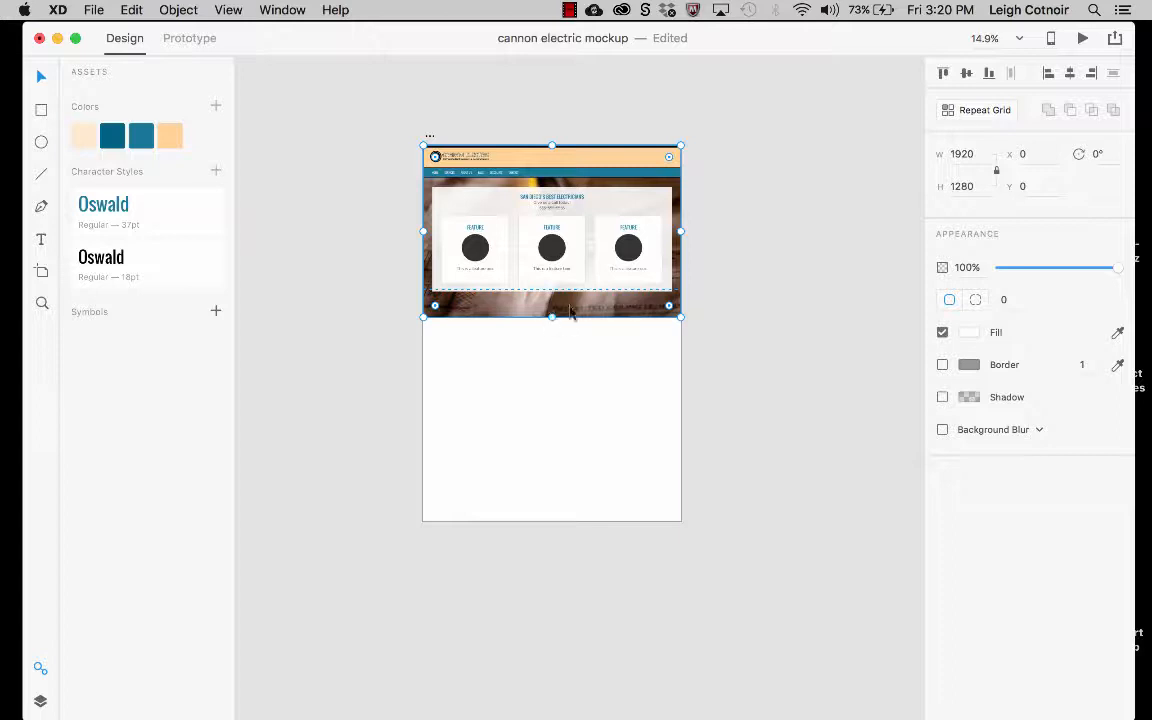
pyautogui.moveTo(550, 318); pyautogui.dragTo(557, 543)
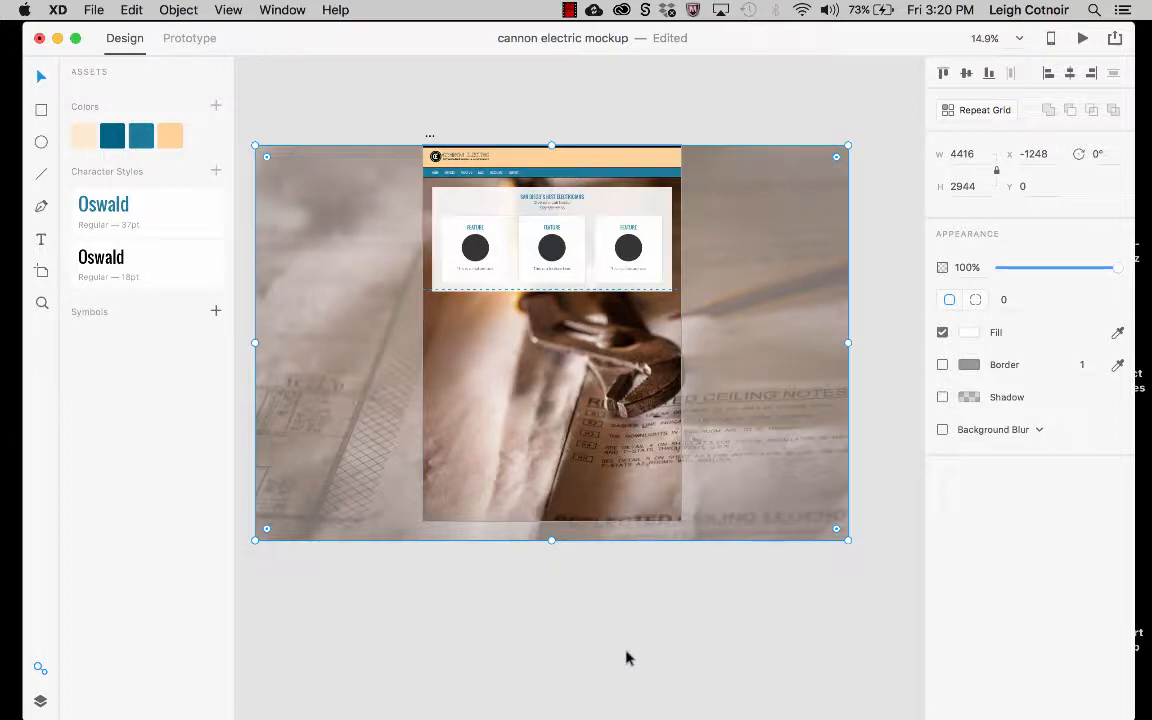
pyautogui.click(625, 607)
# - Examine how the enlarged background image fills the artboard behind the header and feature boxes
pyautogui.scroll(-2, 628, 318)
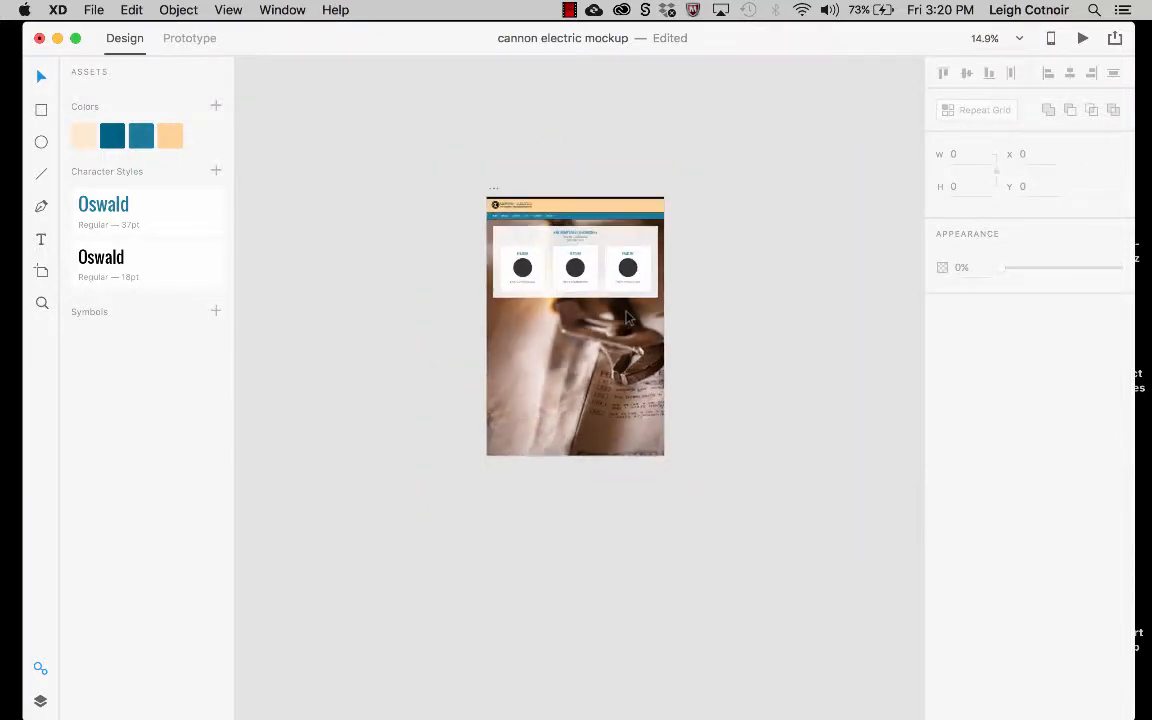
pyautogui.scroll(-2, 626, 318)
pyautogui.scroll(4, 626, 318)
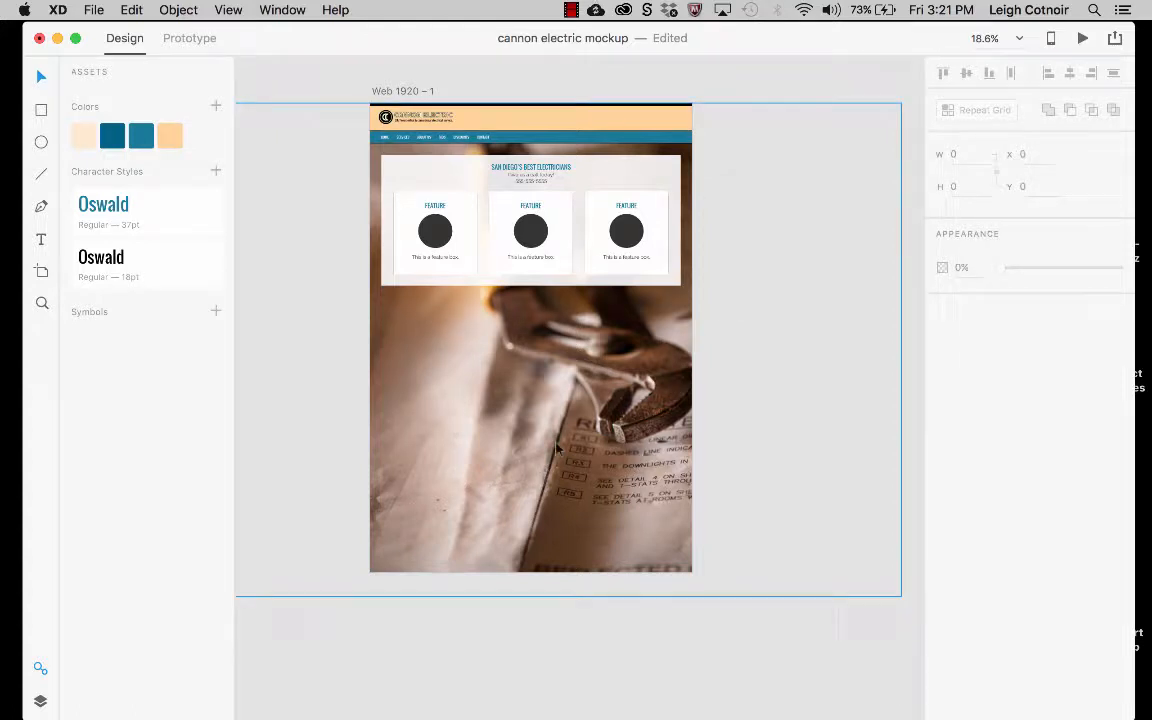
pyautogui.scroll(3, 542, 360)
pyautogui.scroll(-3, 542, 360)
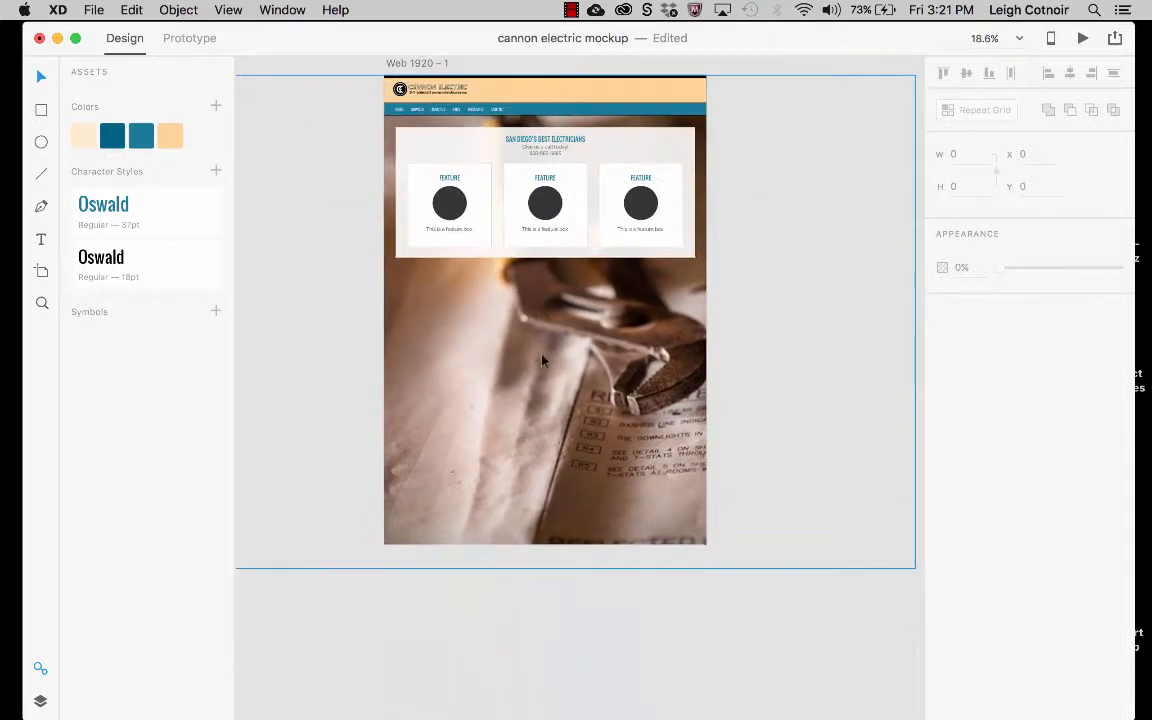
pyautogui.scroll(3, 542, 360)
pyautogui.scroll(-3, 542, 357)
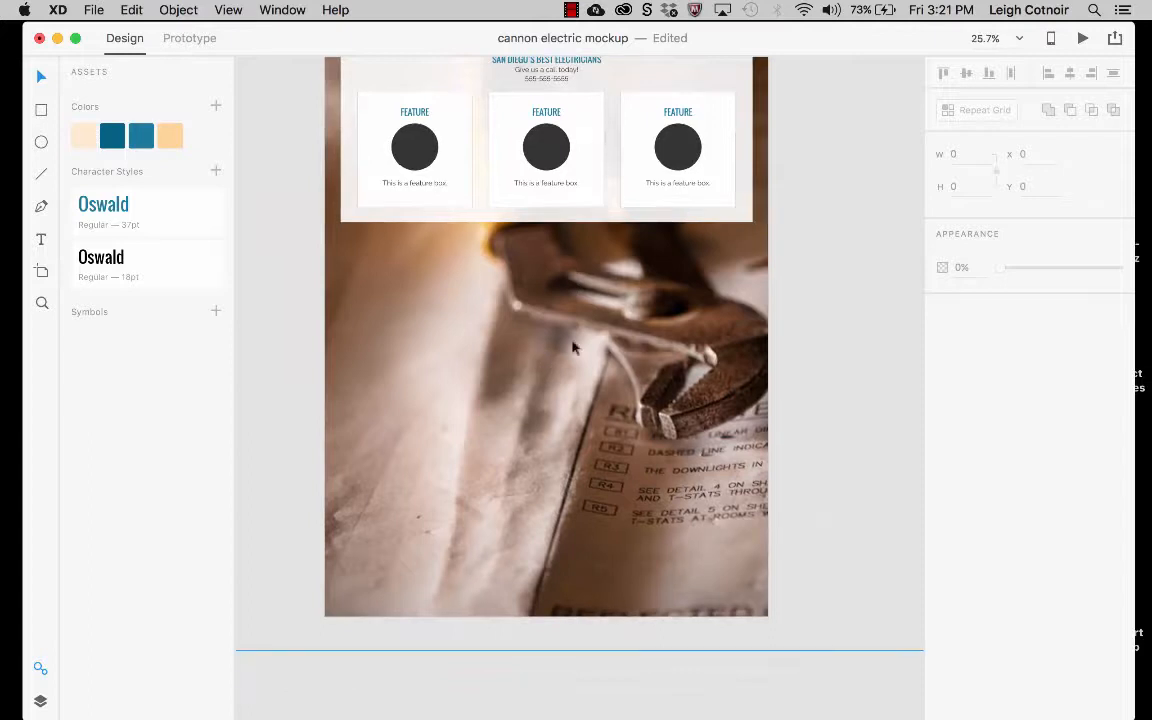
pyautogui.scroll(3, 484, 320)
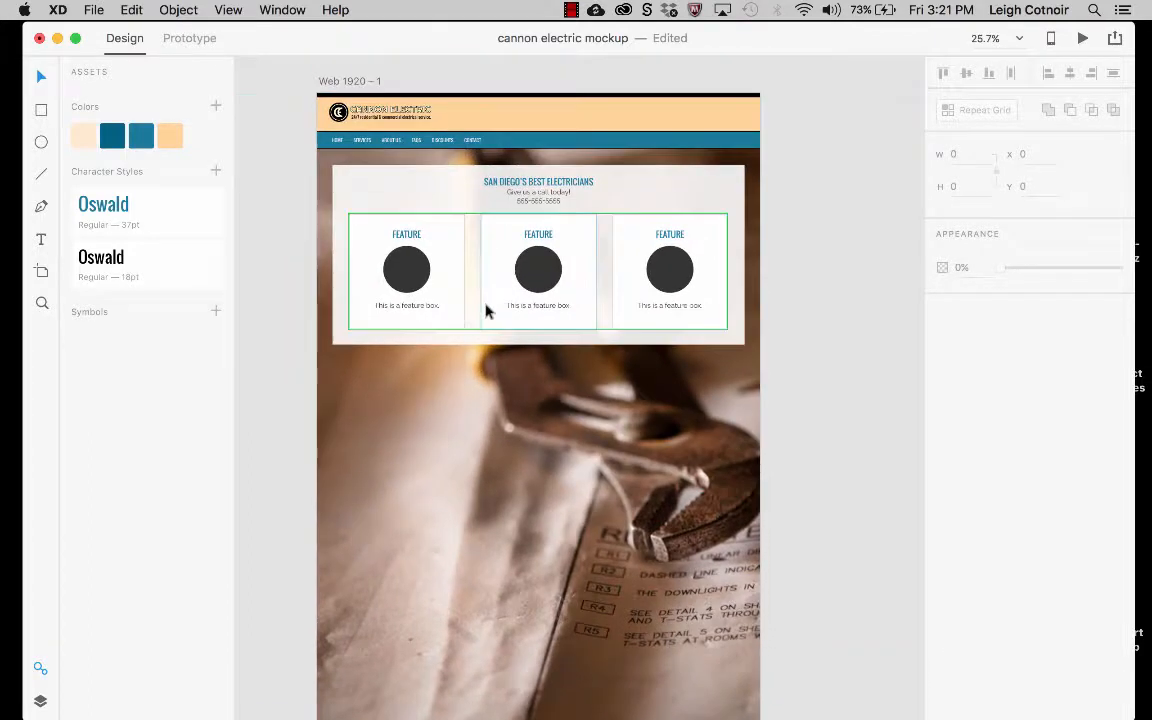
# - Duplicate the translucent white panel below the features section at Y 1161, and paste the "Stuff Goes here." heading, text and quote onto it
pyautogui.click(352, 172)
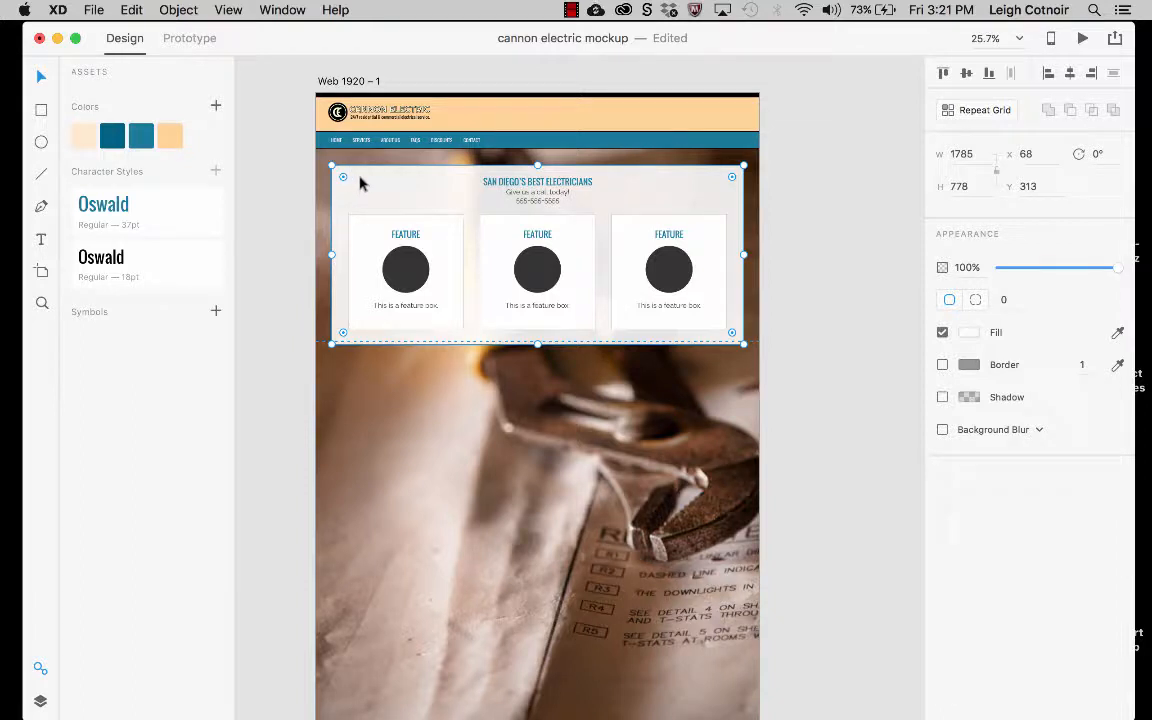
pyautogui.moveTo(360, 183); pyautogui.dragTo(355, 378)
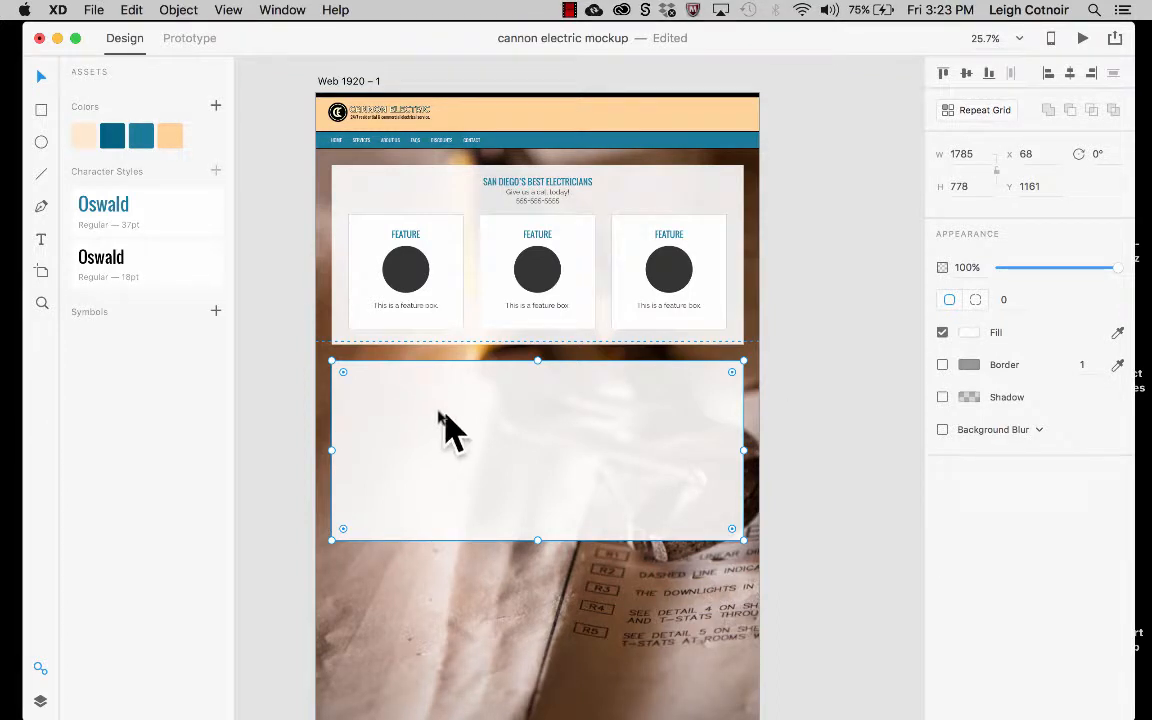
pyautogui.press('super+v')
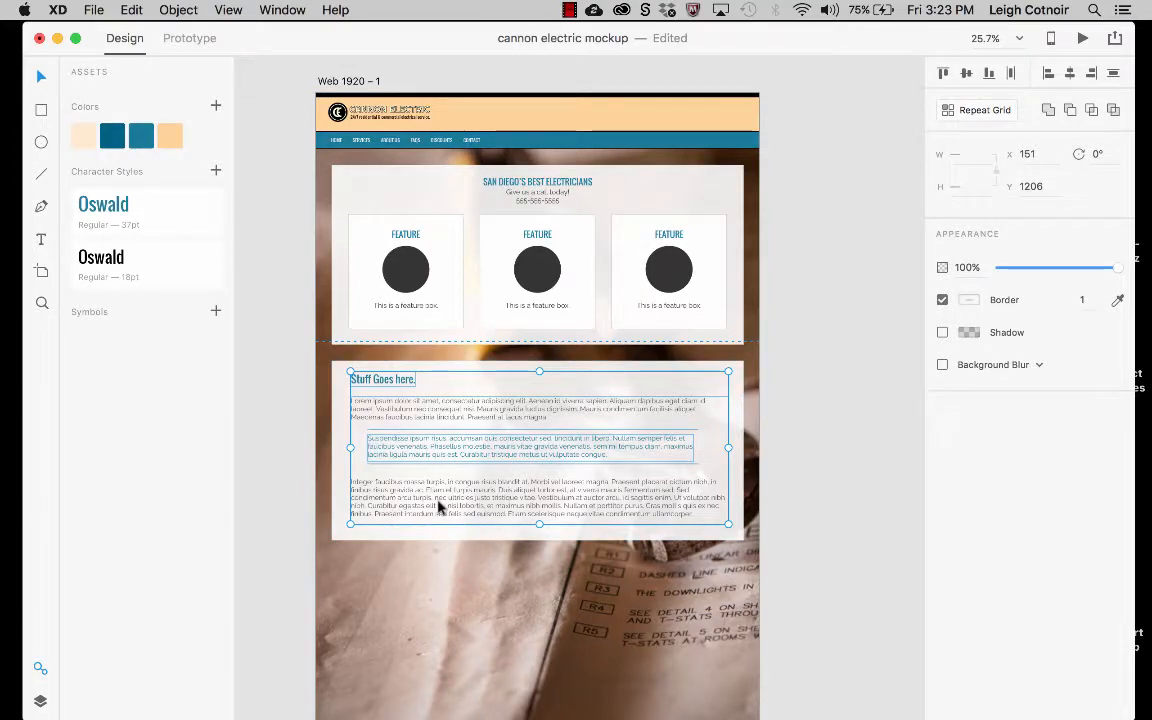
# - Inspect the pasted content up close, including the two lines around the blue quote and the body text box
pyautogui.scroll(5, 438, 507)
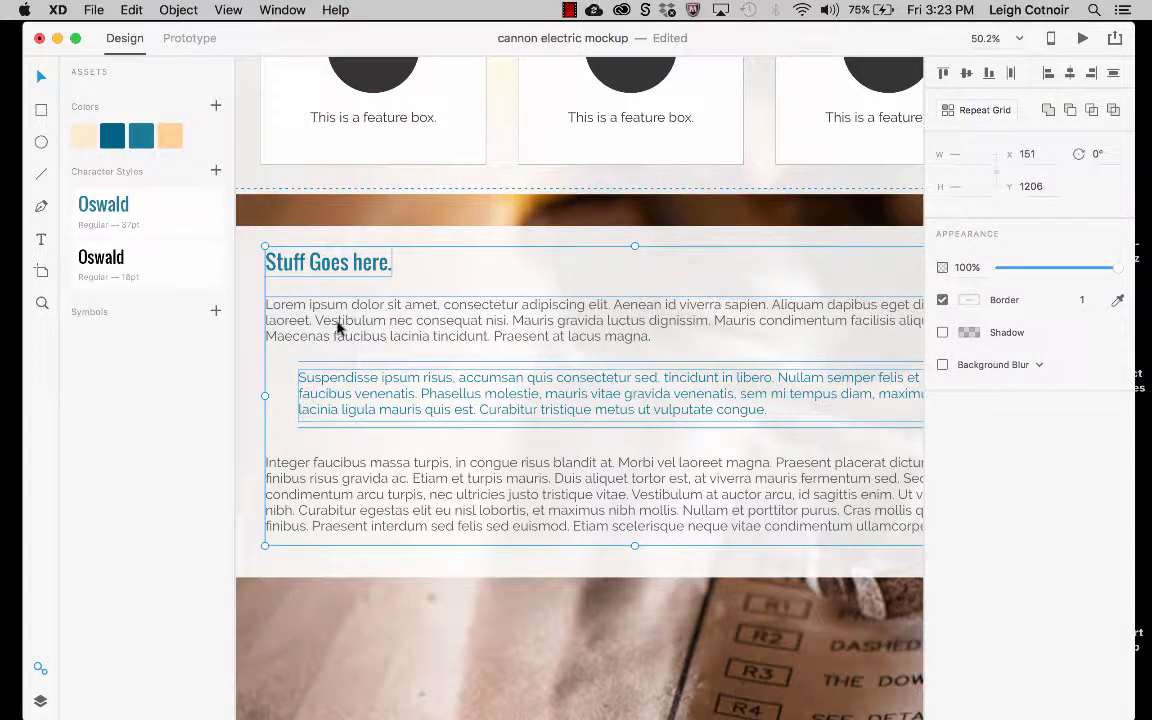
pyautogui.click(243, 373)
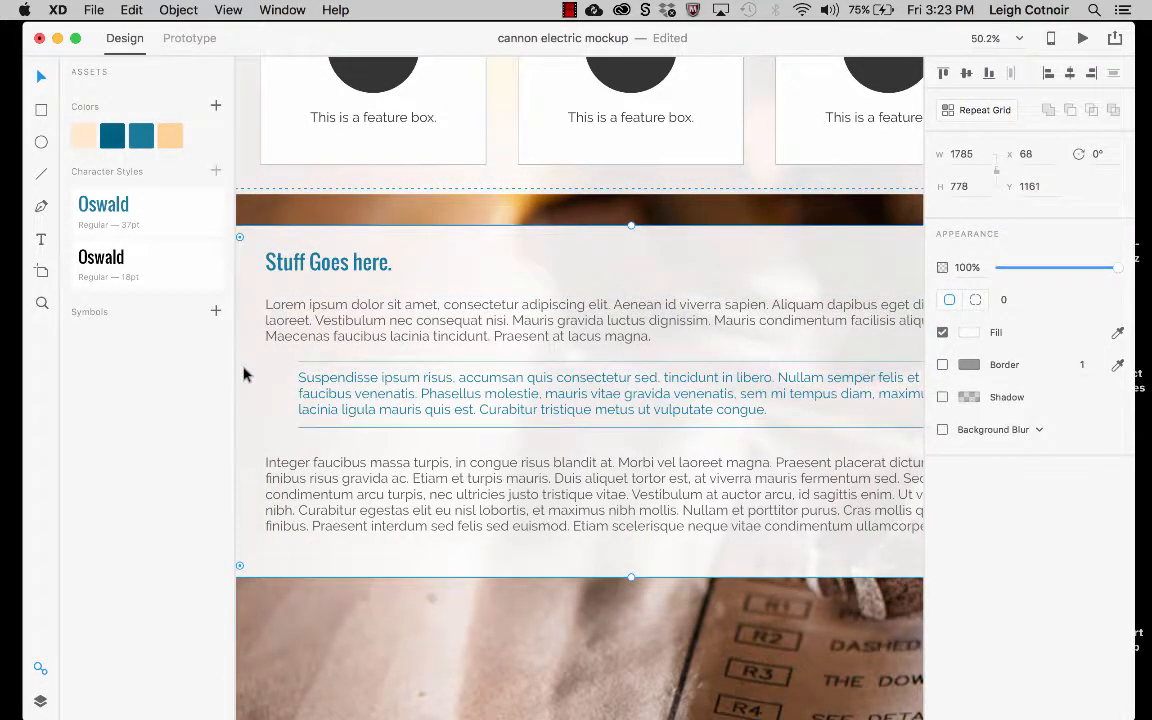
pyautogui.click(375, 366)
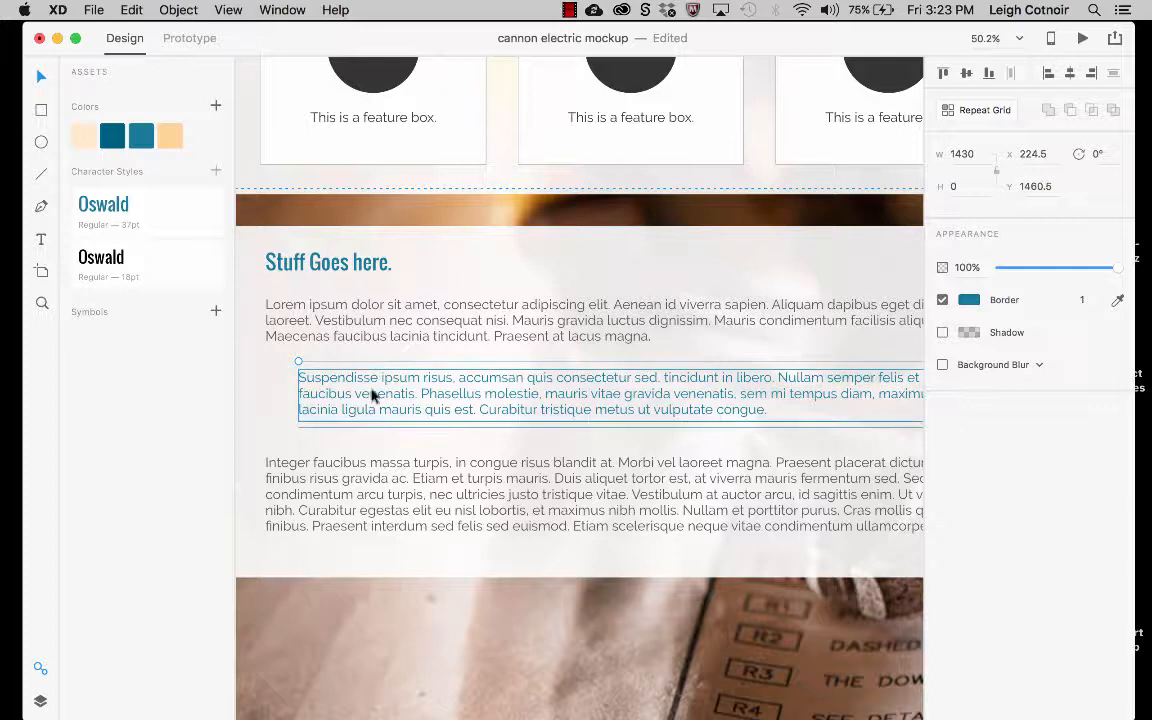
pyautogui.keyDown('shift'); pyautogui.click(368, 427); pyautogui.keyUp('shift')
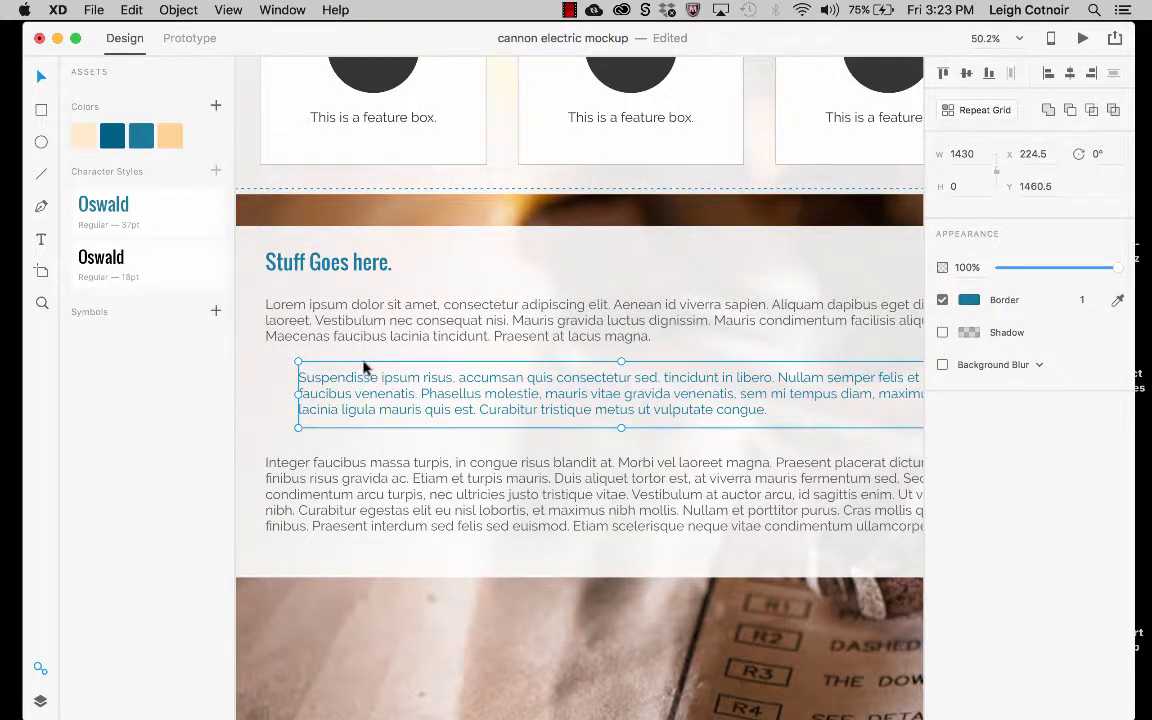
pyautogui.click(307, 452)
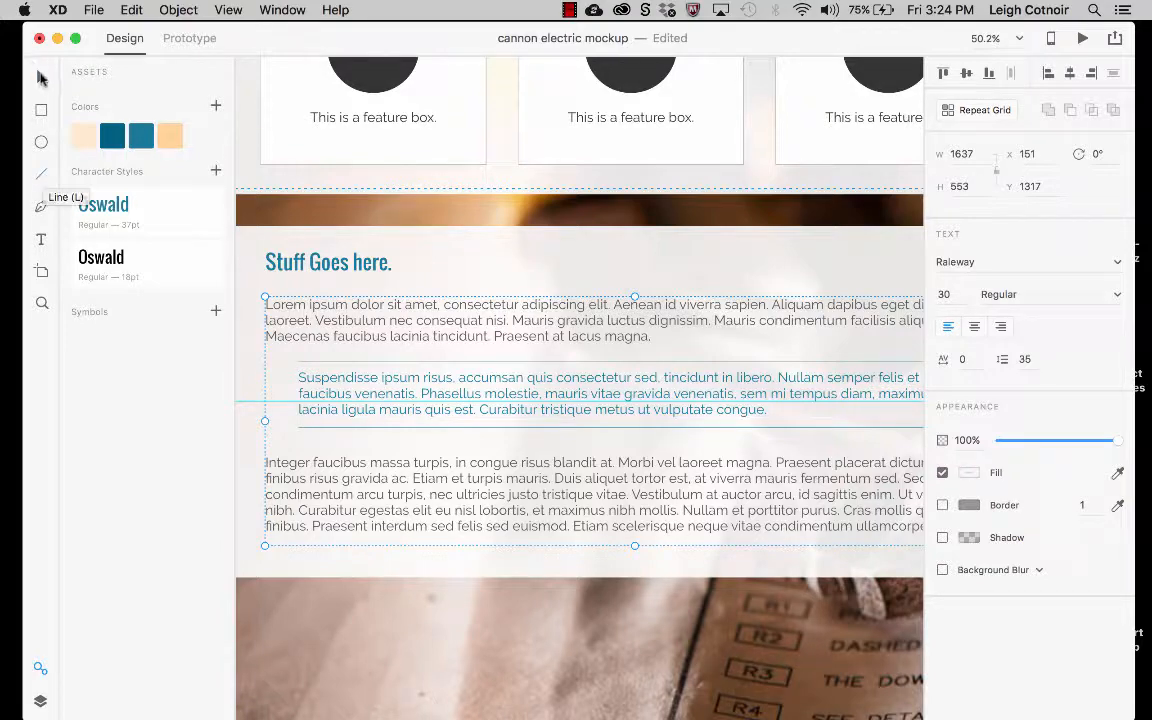
# - Extend the white panel behind the pasted text downward to a height of about 1600, just above the artboard's lower edge
pyautogui.scroll(-5, 480, 480)
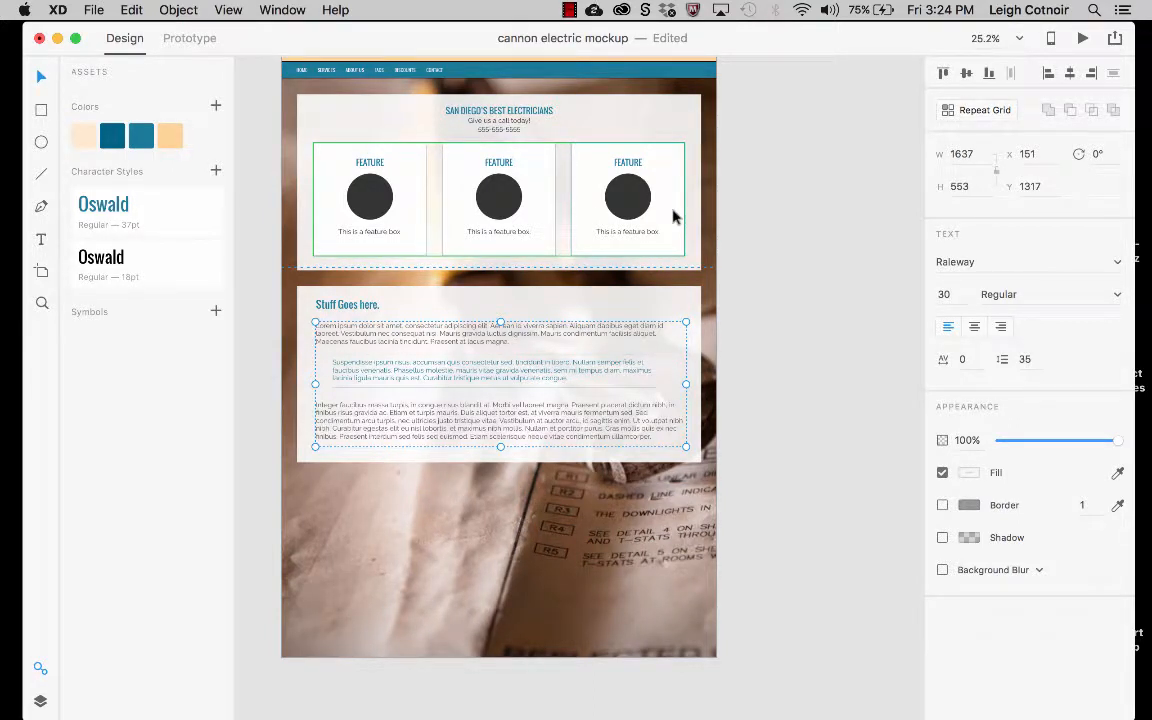
pyautogui.click(425, 303)
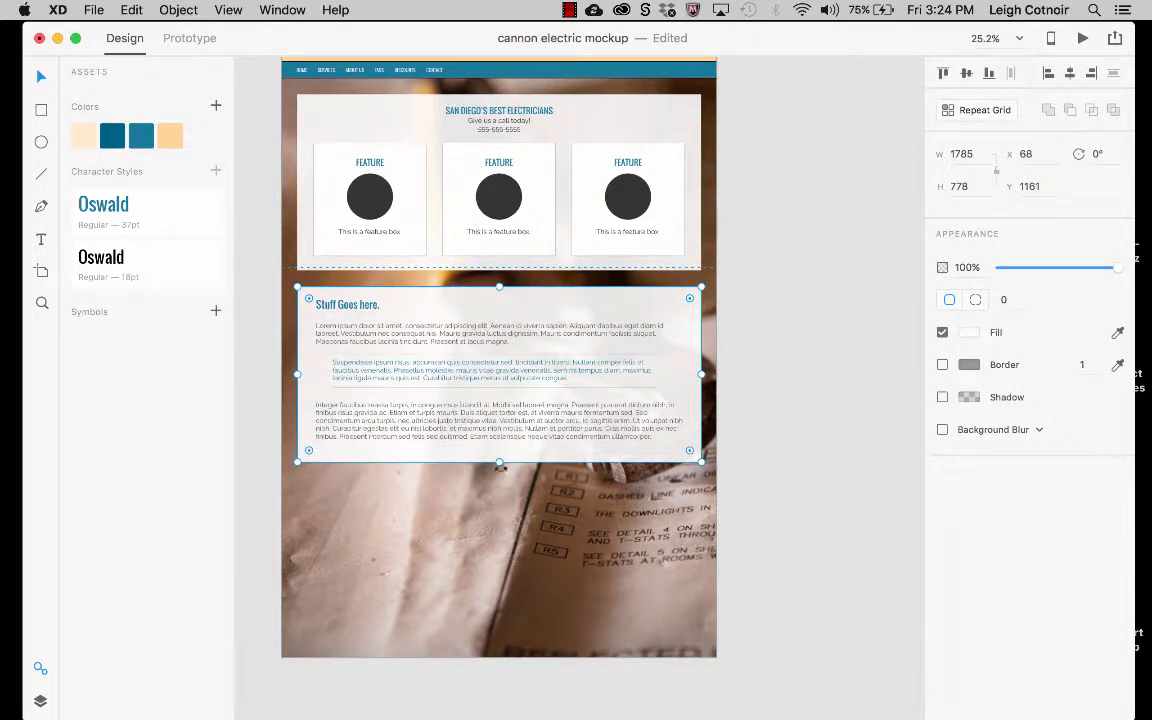
pyautogui.moveTo(499, 460); pyautogui.dragTo(492, 651)
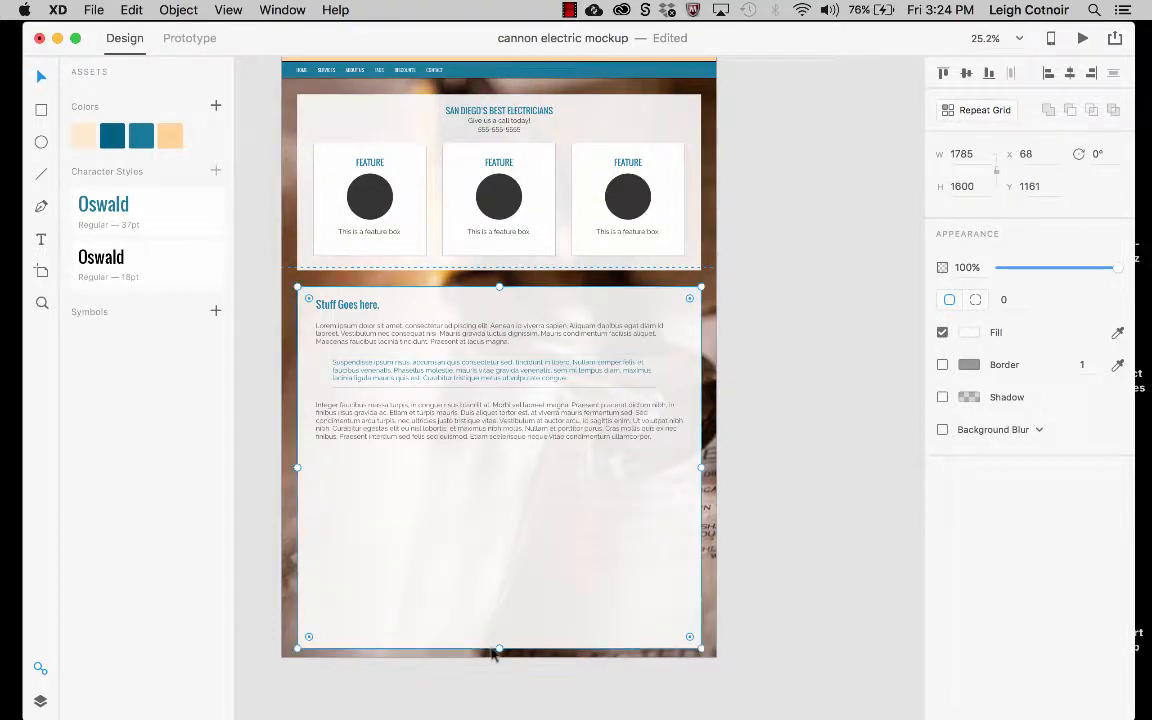
pyautogui.scroll(-3, 492, 652)
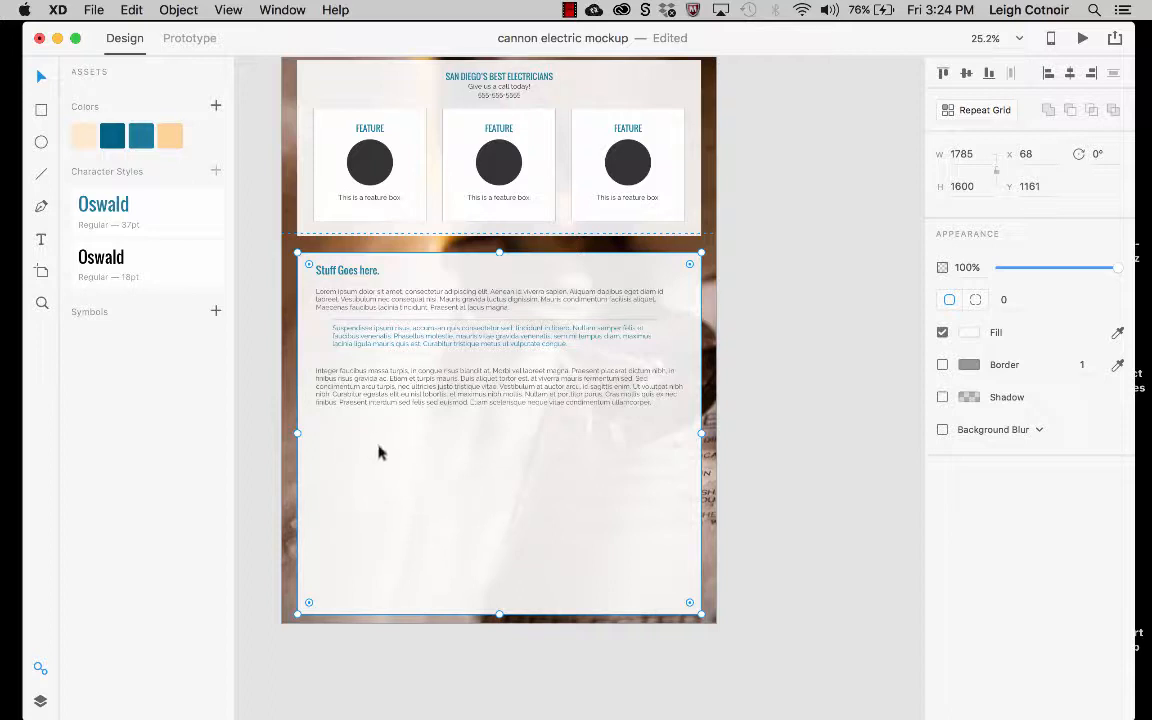
pyautogui.click(260, 437)
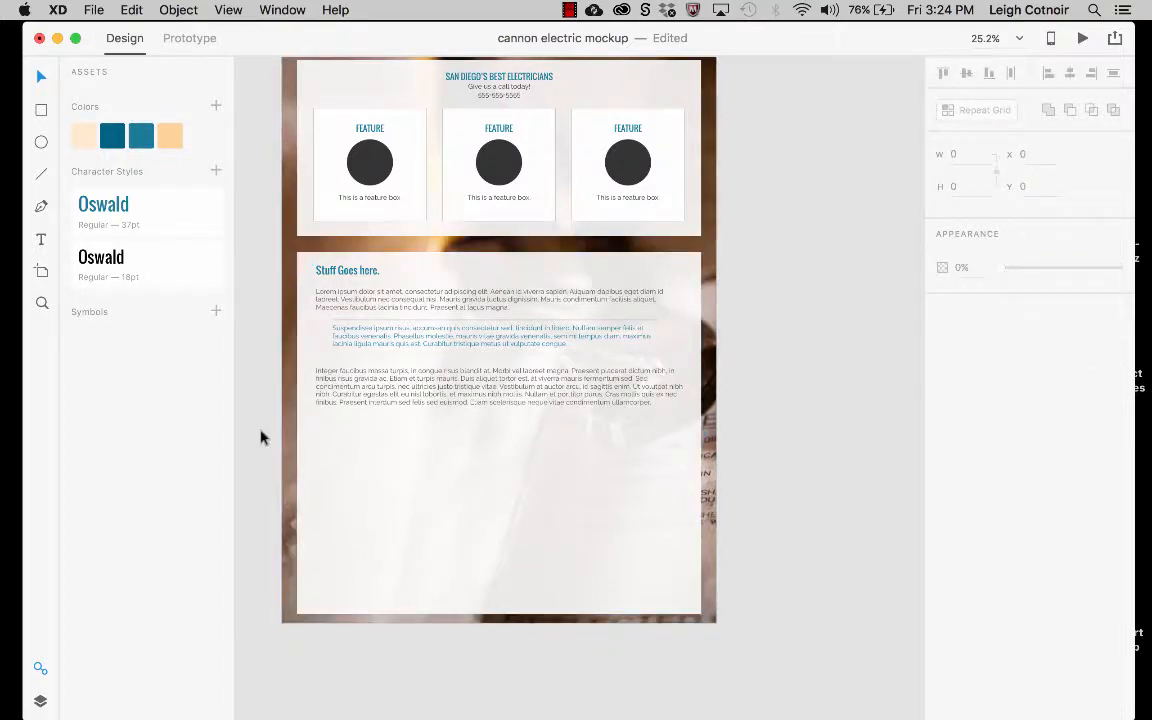
# - Draw a white rectangle about 751 by 368 below the body text and duplicate it alongside at X 1030
pyautogui.click(40, 110)
pyautogui.moveTo(317, 421)
pyautogui.mouseDown()
pyautogui.moveTo(442, 483)
pyautogui.moveTo(484, 487)
pyautogui.moveTo(486, 505)
pyautogui.mouseUp()
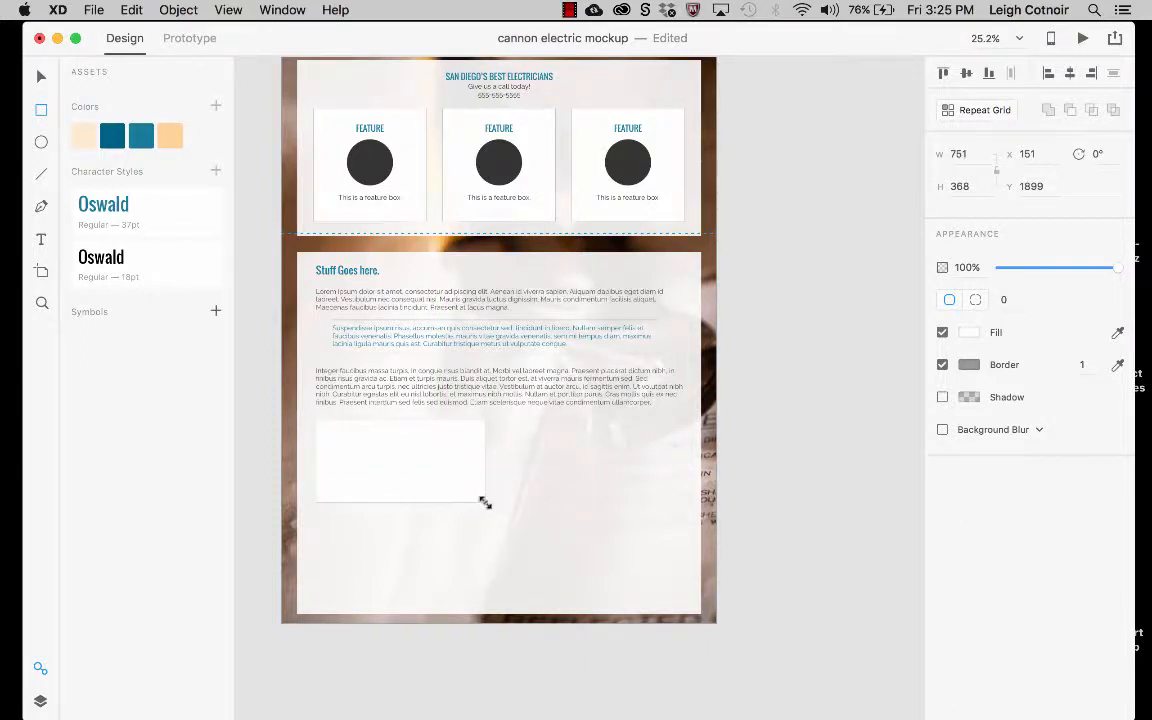
pyautogui.moveTo(484, 502); pyautogui.dragTo(484, 502)
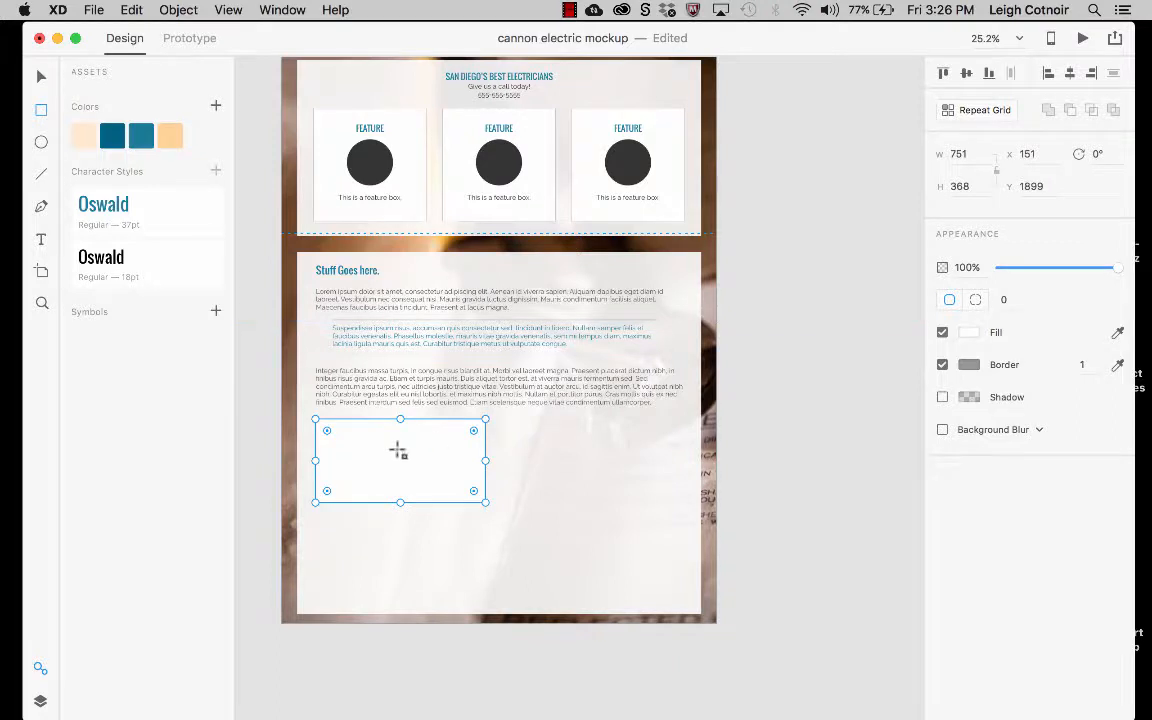
pyautogui.click(40, 77)
pyautogui.moveTo(409, 440); pyautogui.dragTo(607, 435)
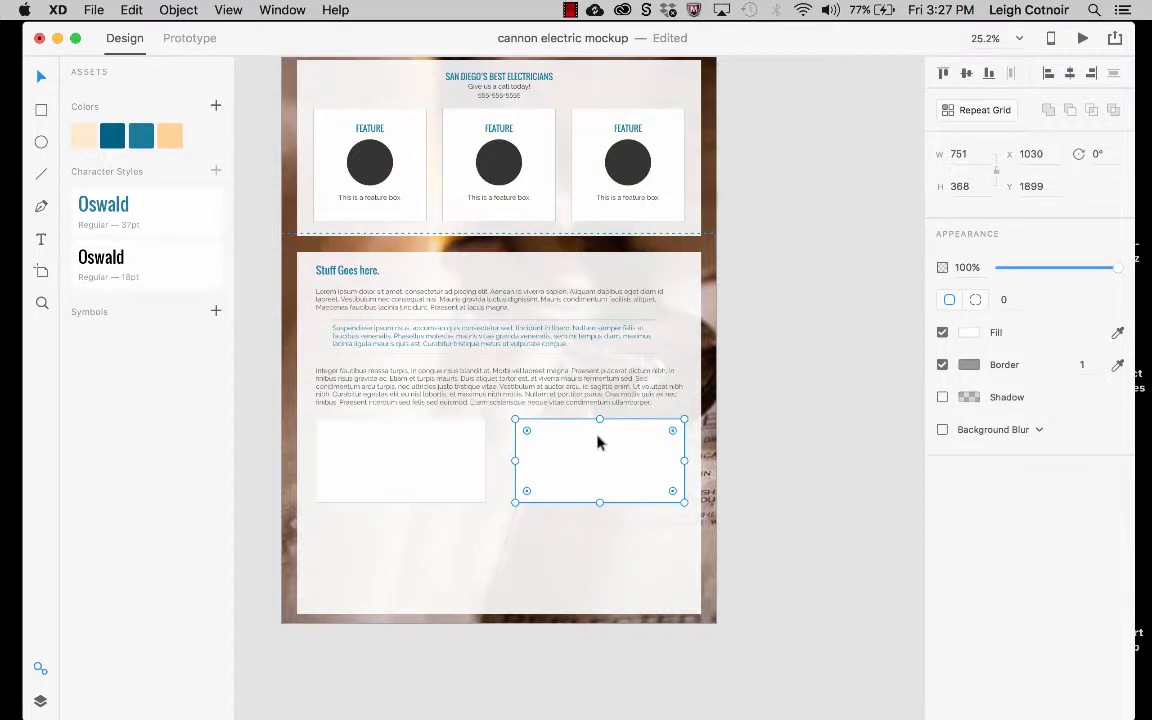
# - Move the duplicated box closer to the first one and shift the pair to X 175
pyautogui.moveTo(597, 465); pyautogui.dragTo(582, 465)
pyautogui.keyDown('shift'); pyautogui.click(408, 468); pyautogui.keyUp('shift')
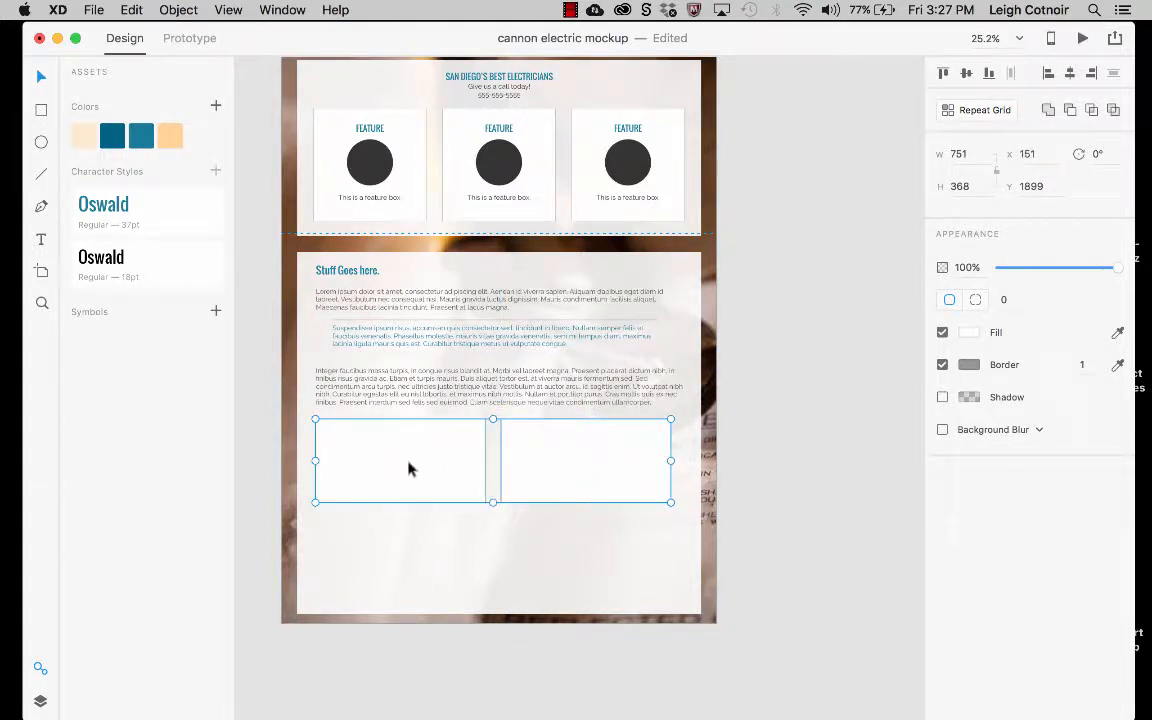
pyautogui.moveTo(408, 468); pyautogui.dragTo(412, 468)
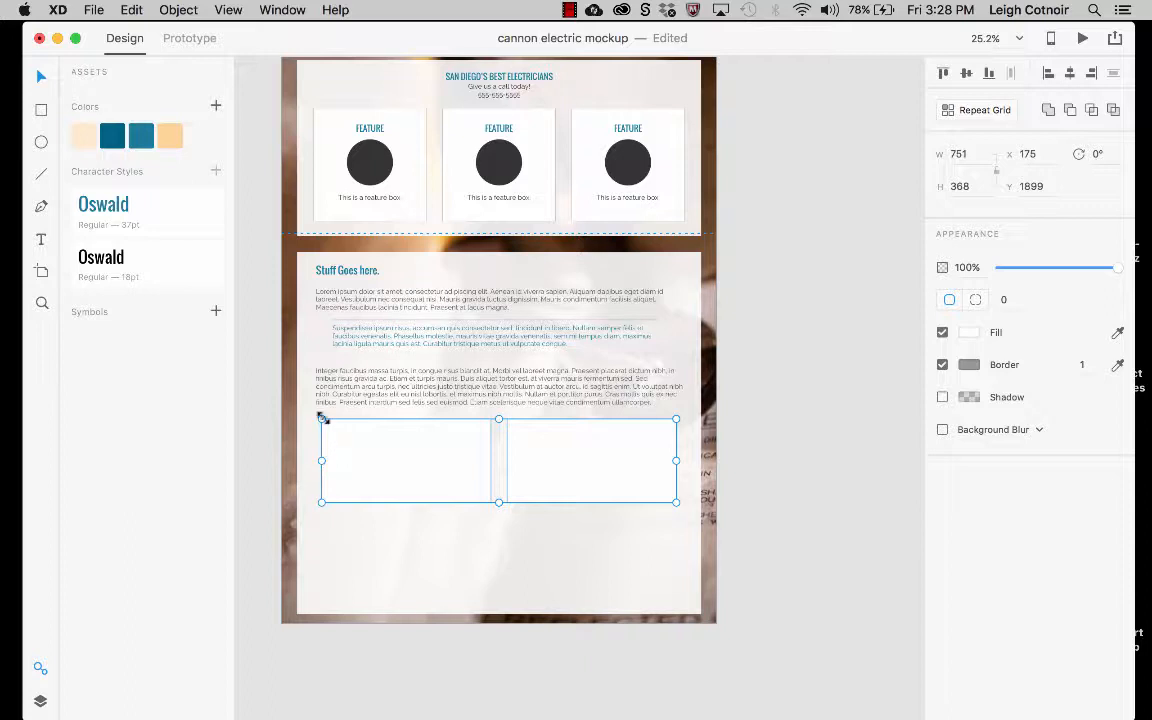
# - Resize both white boxes to 700 by 350 and centre the pair below the body text at X 231
pyautogui.moveTo(321, 419); pyautogui.dragTo(341, 425)
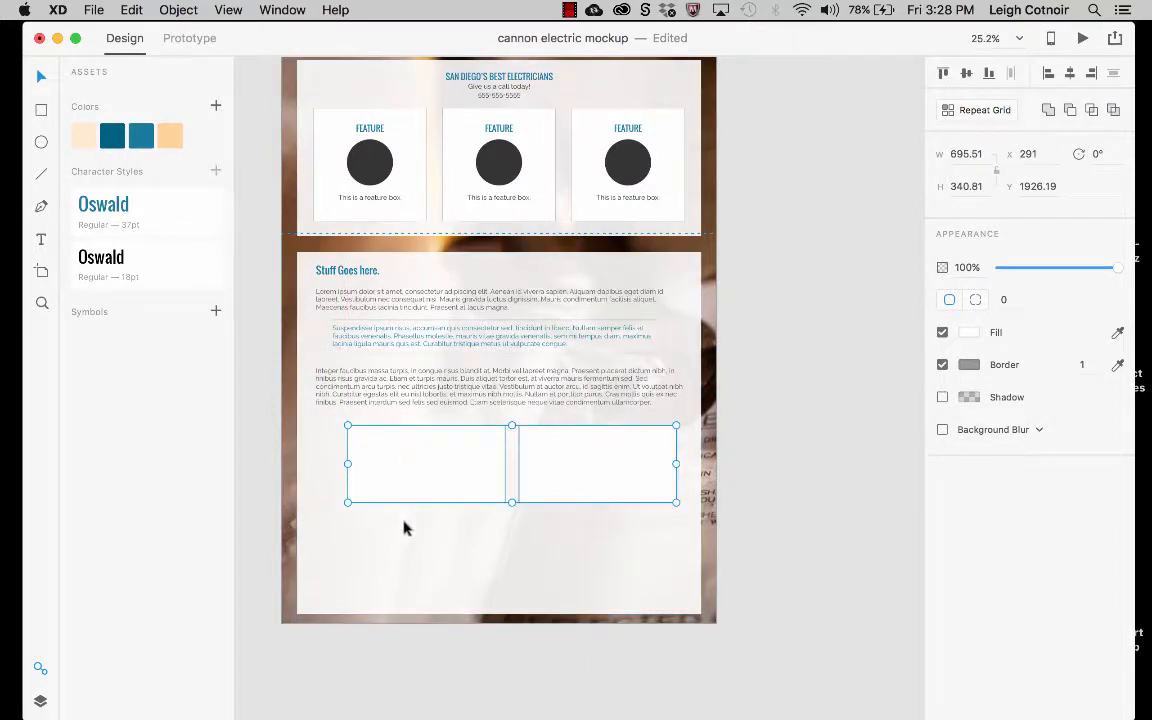
pyautogui.click(422, 489)
pyautogui.doubleClick(422, 487)
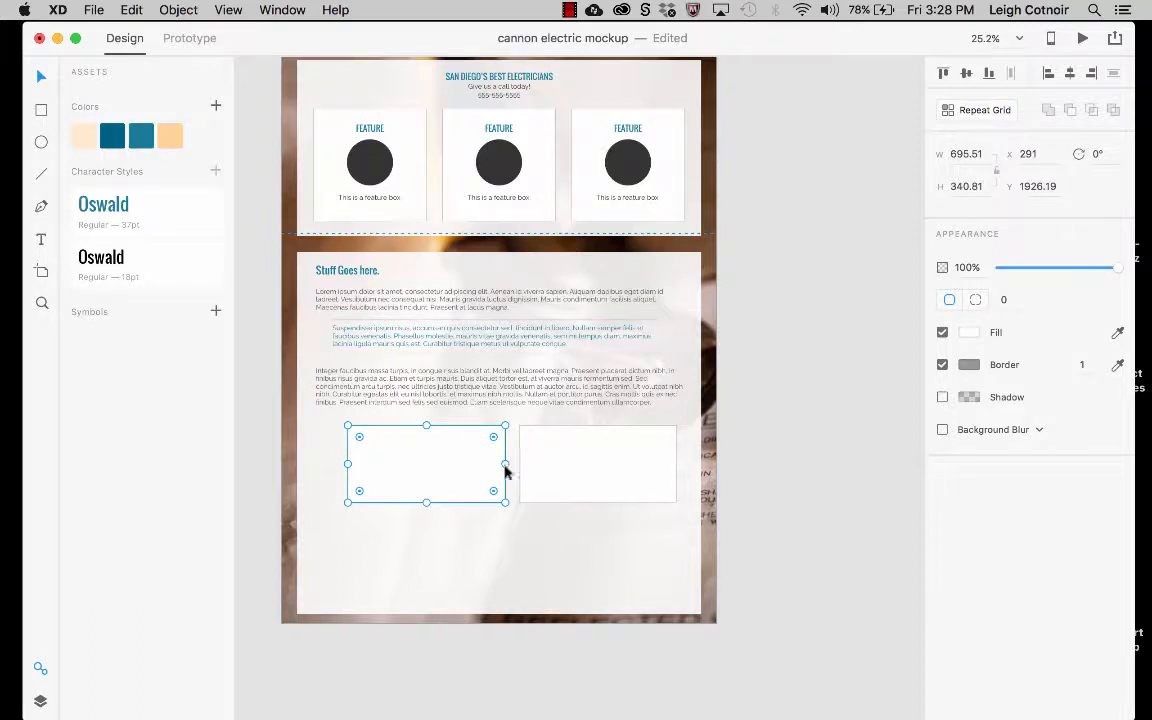
pyautogui.press('Escape')
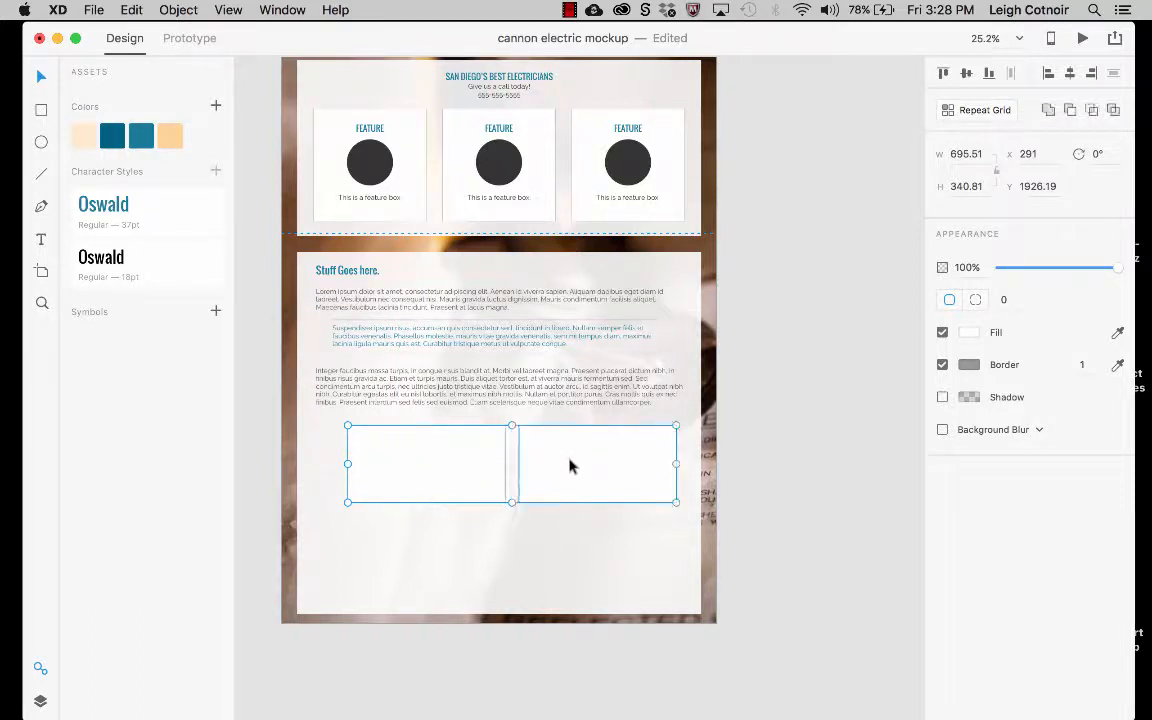
pyautogui.click(963, 156)
pyautogui.write('700')
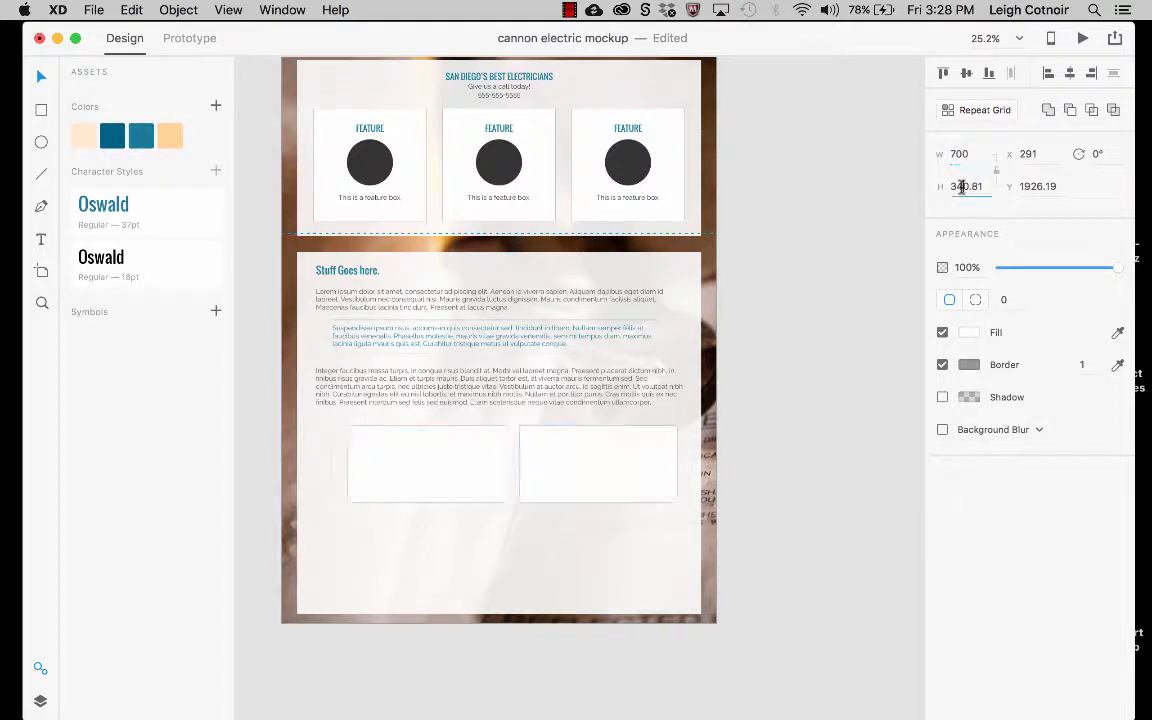
pyautogui.click(966, 187)
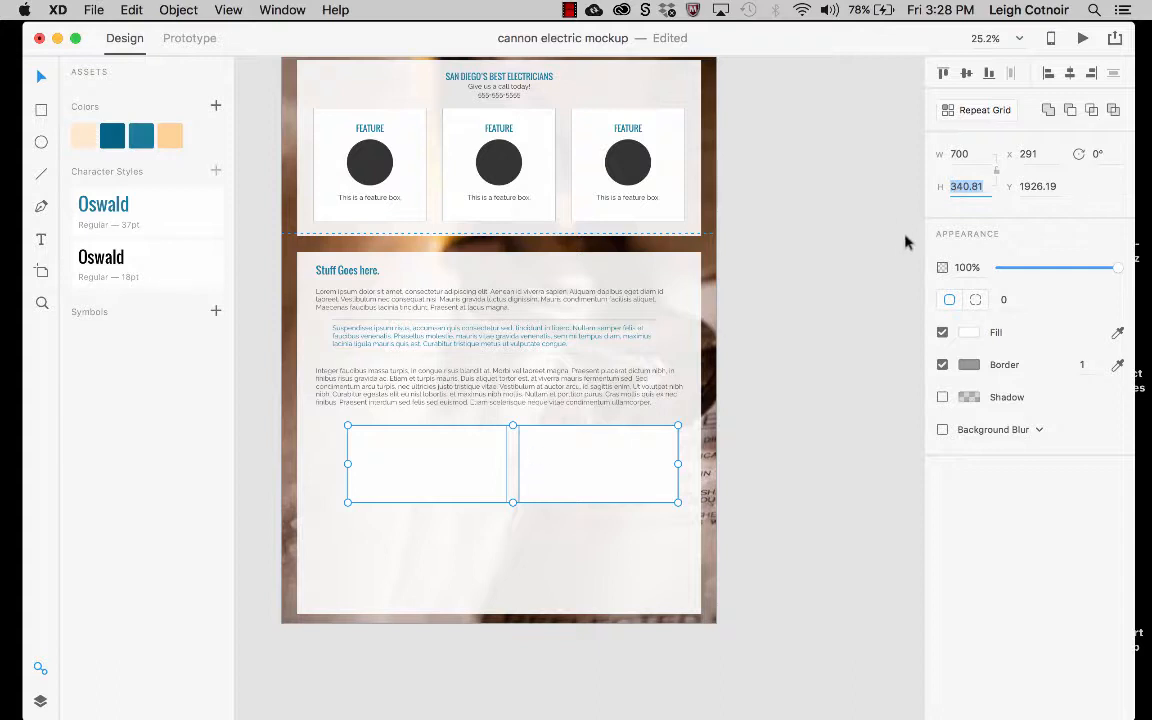
pyautogui.write('350')
pyautogui.press('Return')
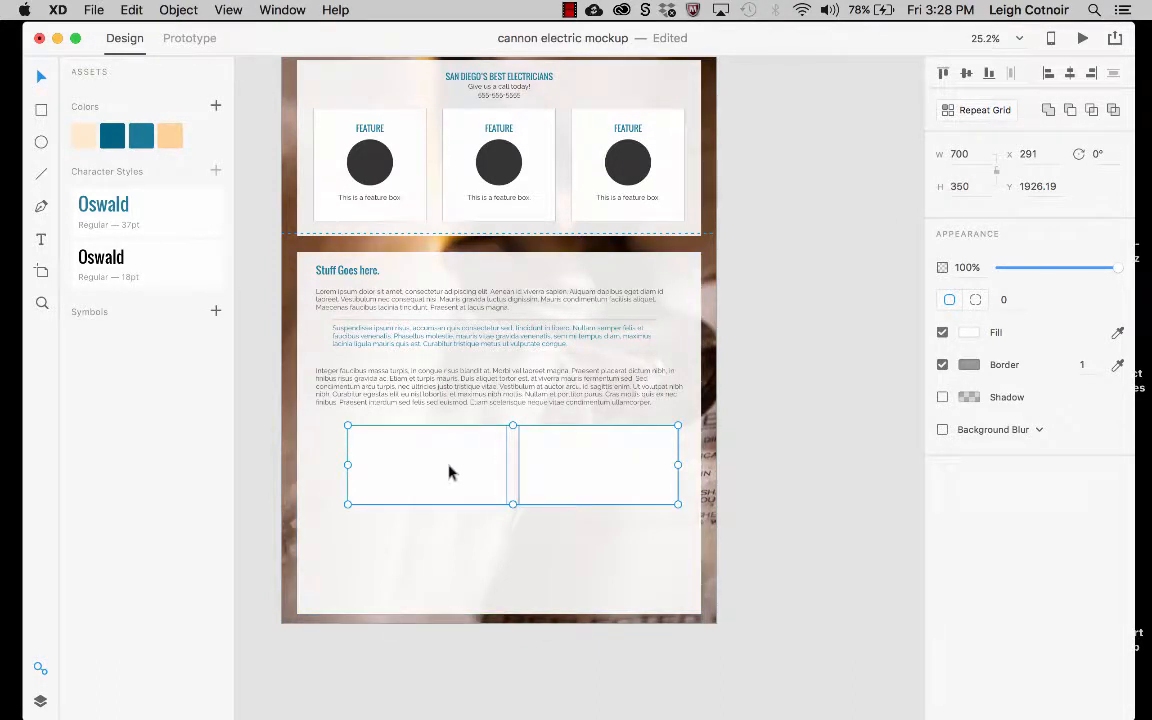
pyautogui.moveTo(449, 472); pyautogui.dragTo(436, 472)
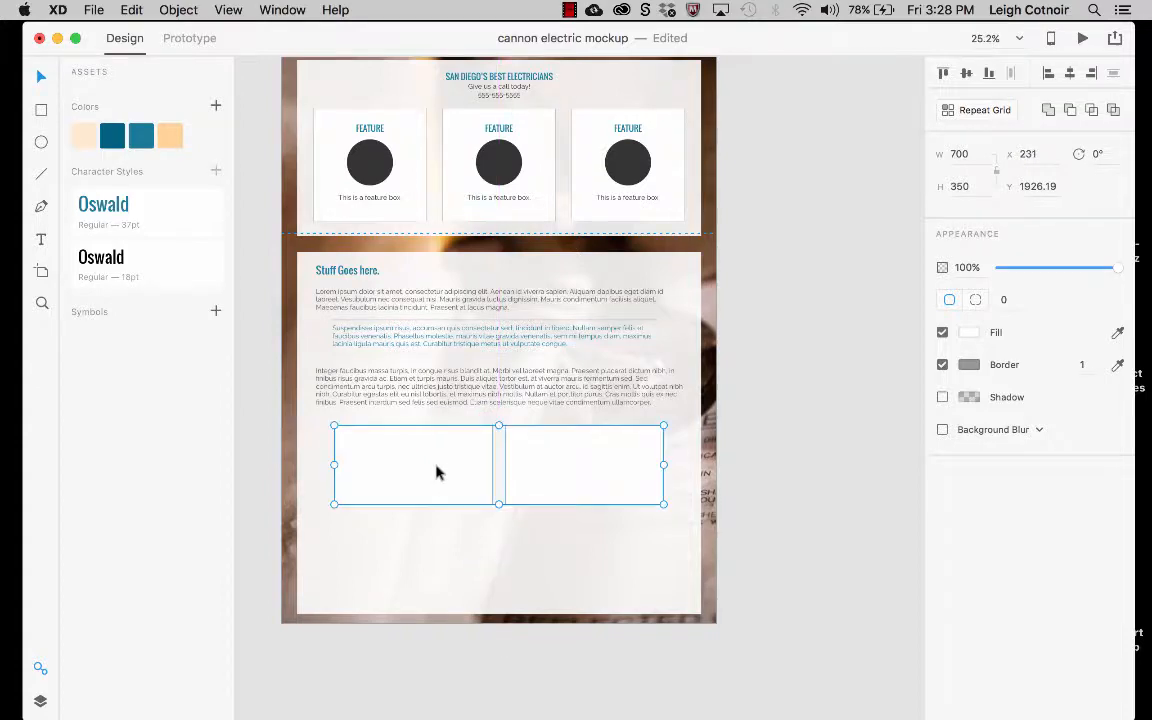
# - Delete both small white boxes below the body text
pyautogui.scroll(1, 454, 555)
pyautogui.scroll(-1, 454, 555)
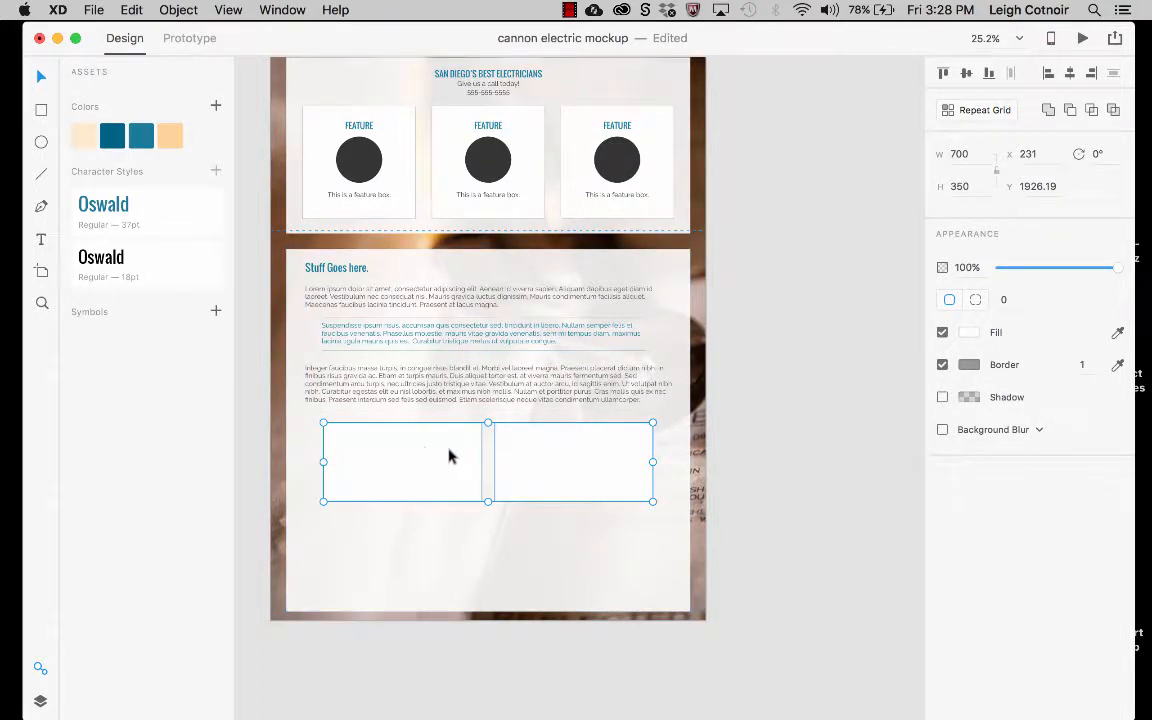
pyautogui.press('Delete')
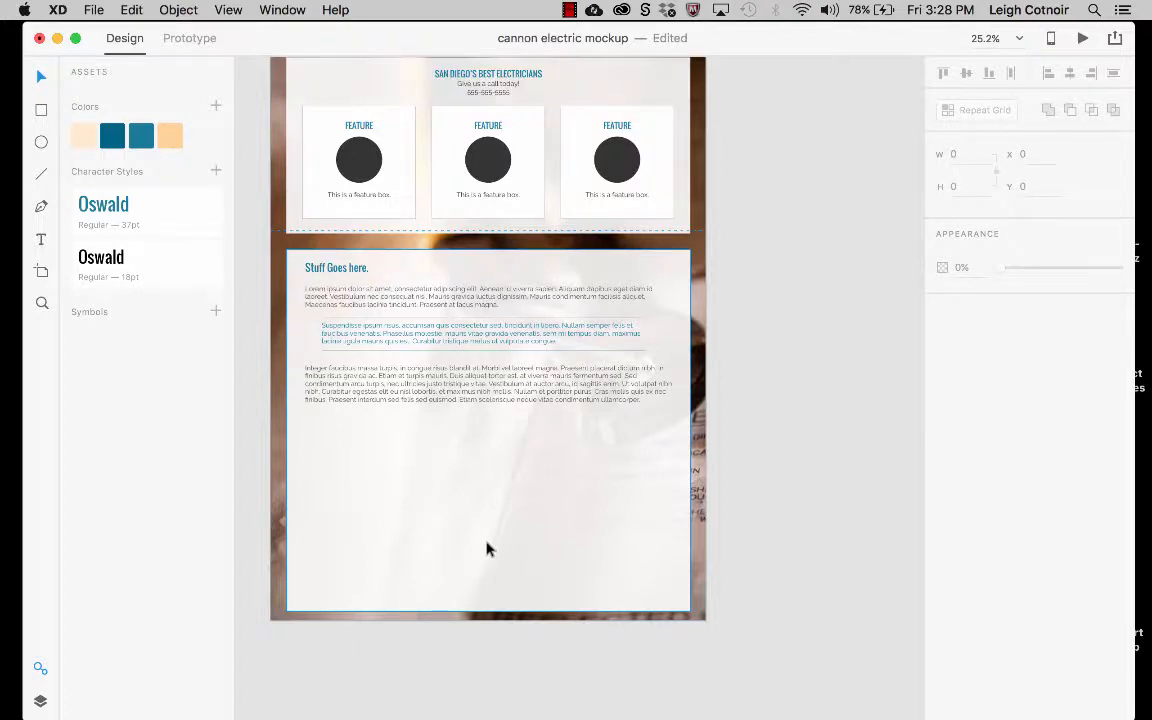
pyautogui.press('Escape')
# - Draw a white rectangle about 1630 by 810 below the body text at X 151, Y 1928, and turn off its border
pyautogui.click(41, 109)
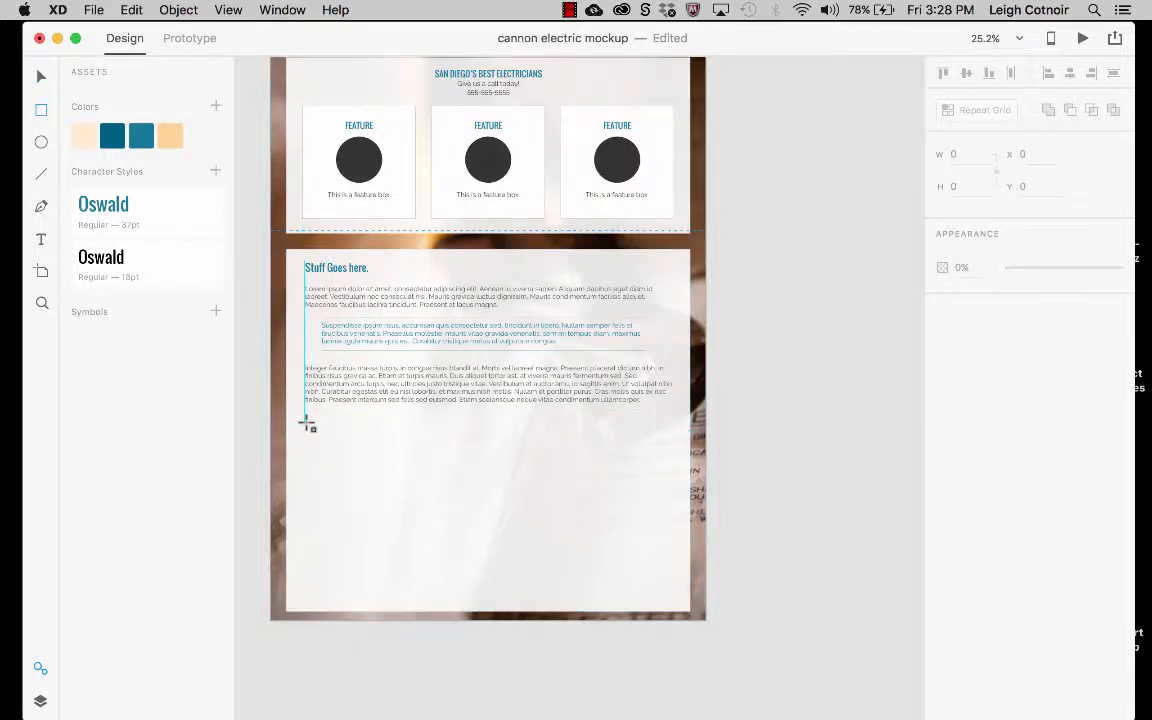
pyautogui.moveTo(307, 424)
pyautogui.mouseDown()
pyautogui.moveTo(512, 507)
pyautogui.moveTo(668, 526)
pyautogui.moveTo(673, 607)
pyautogui.mouseUp()
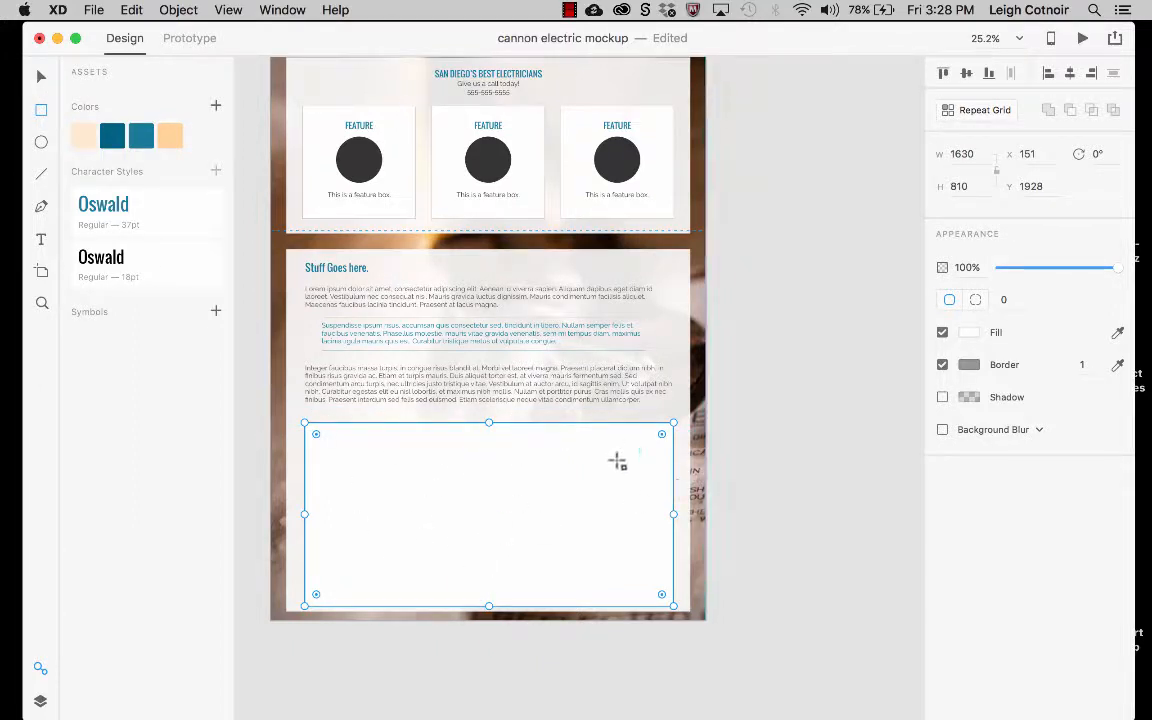
pyautogui.click(942, 366)
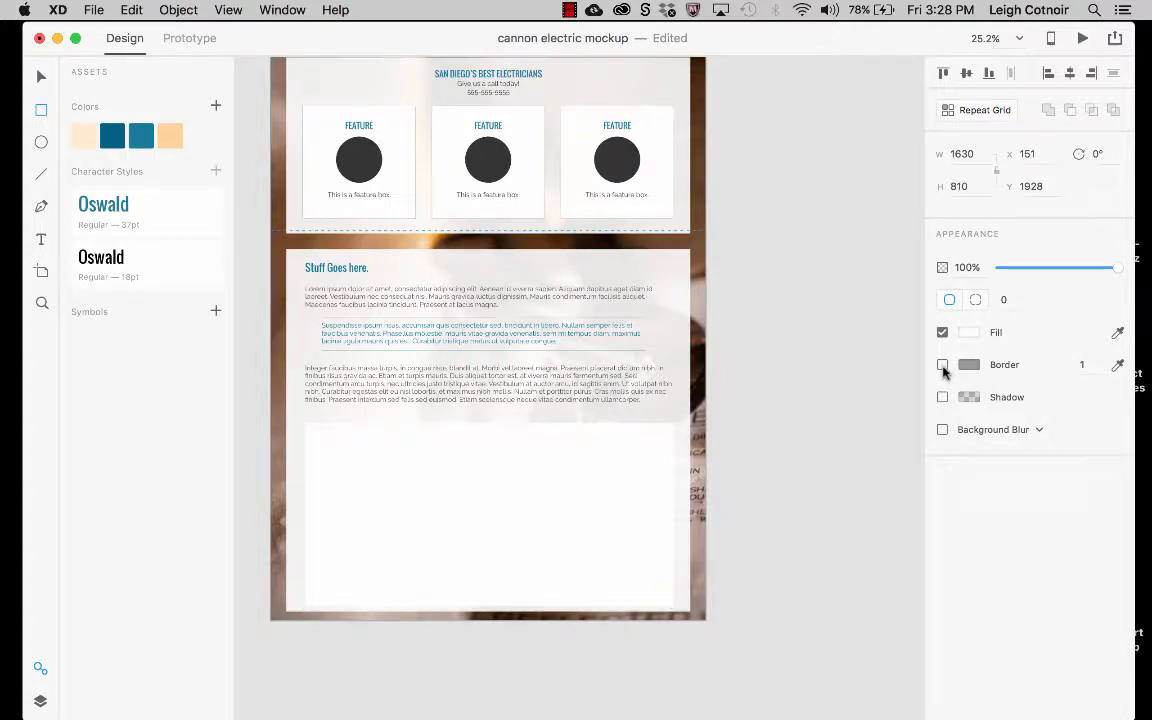
# - Try 90% and 60% opacity for the large rectangle's white fill, and settle on 75%
pyautogui.click(968, 332)
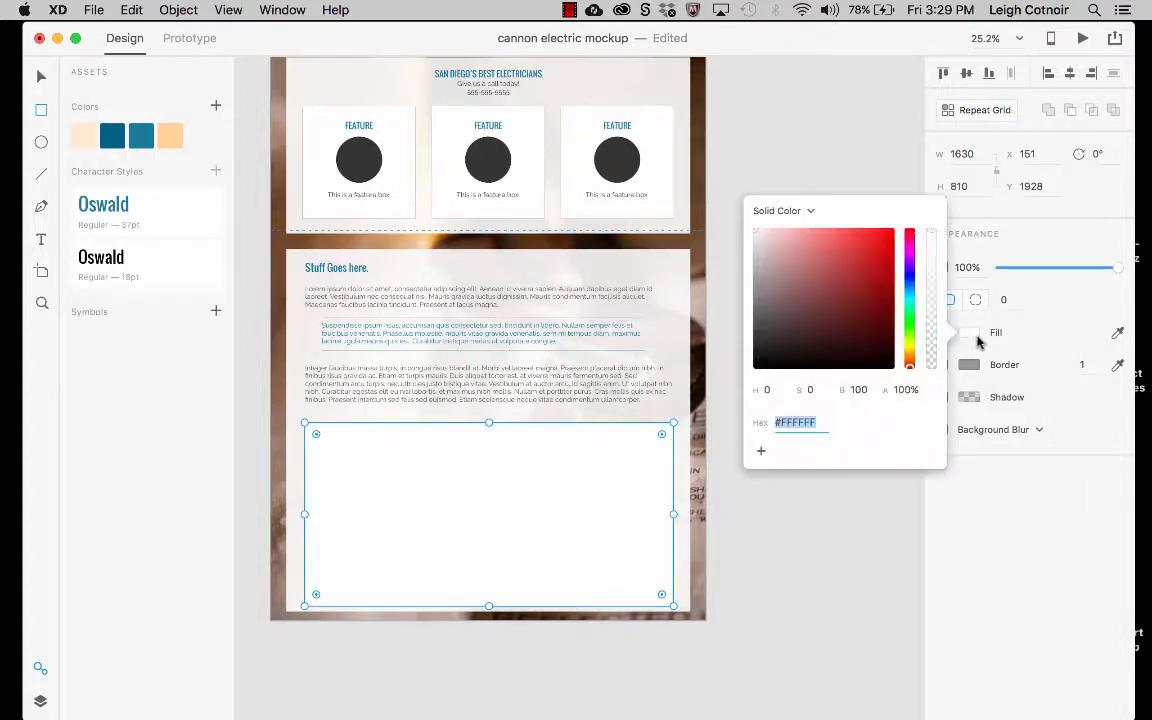
pyautogui.click(902, 389)
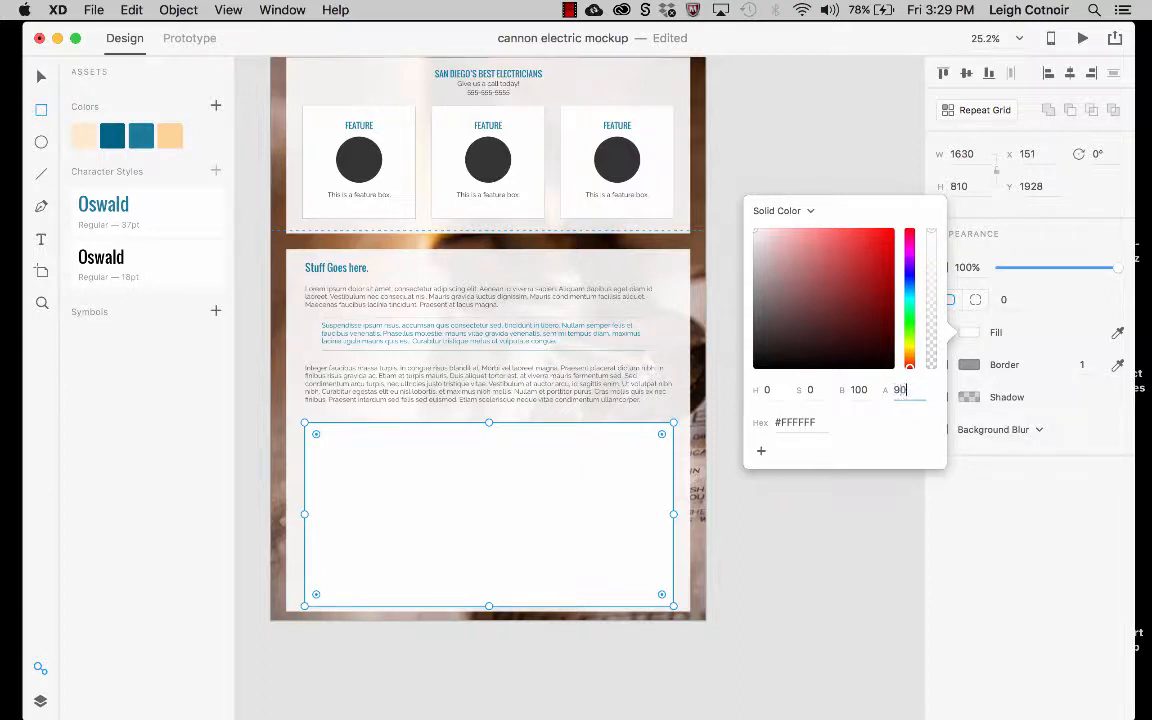
pyautogui.press('Return')
pyautogui.click(900, 390)
pyautogui.write('60')
pyautogui.press('Return')
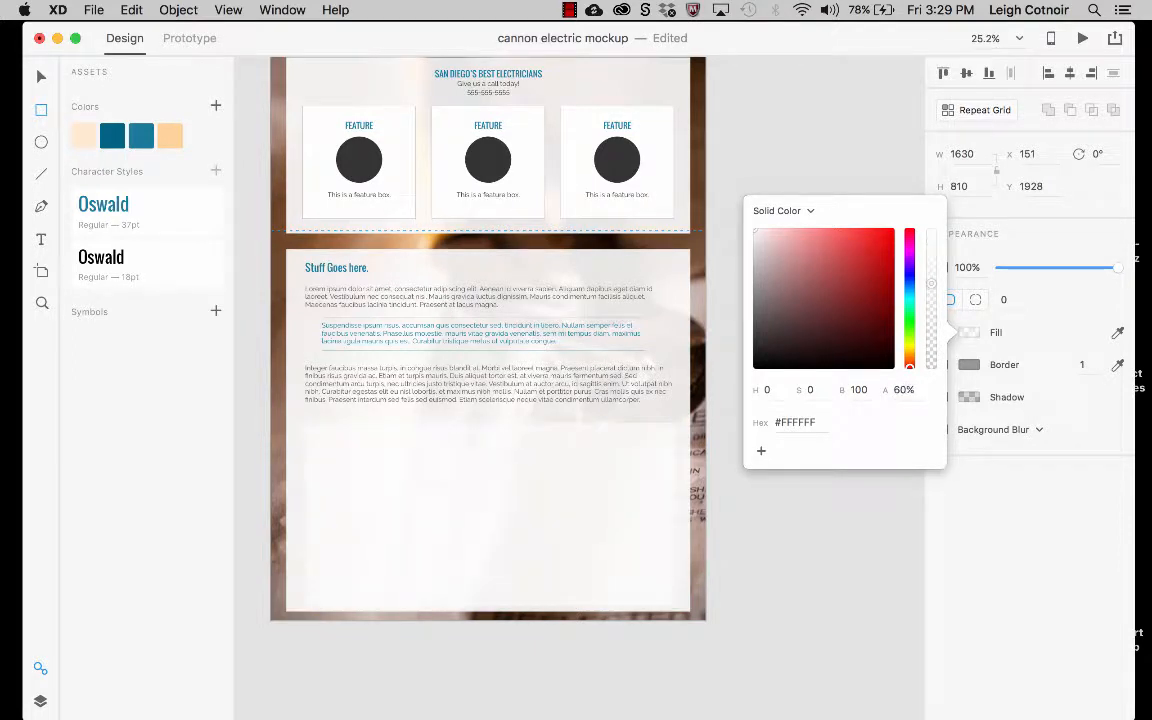
pyautogui.click(900, 390)
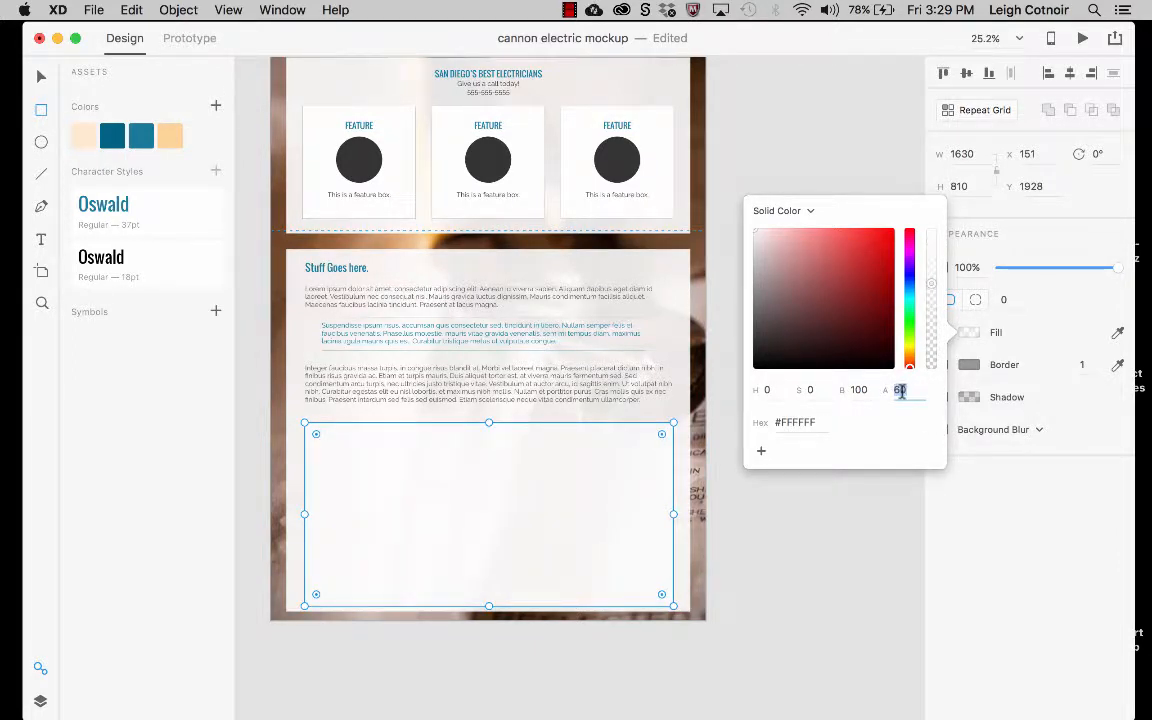
pyautogui.write('75')
pyautogui.press('Return')
pyautogui.click(347, 512)
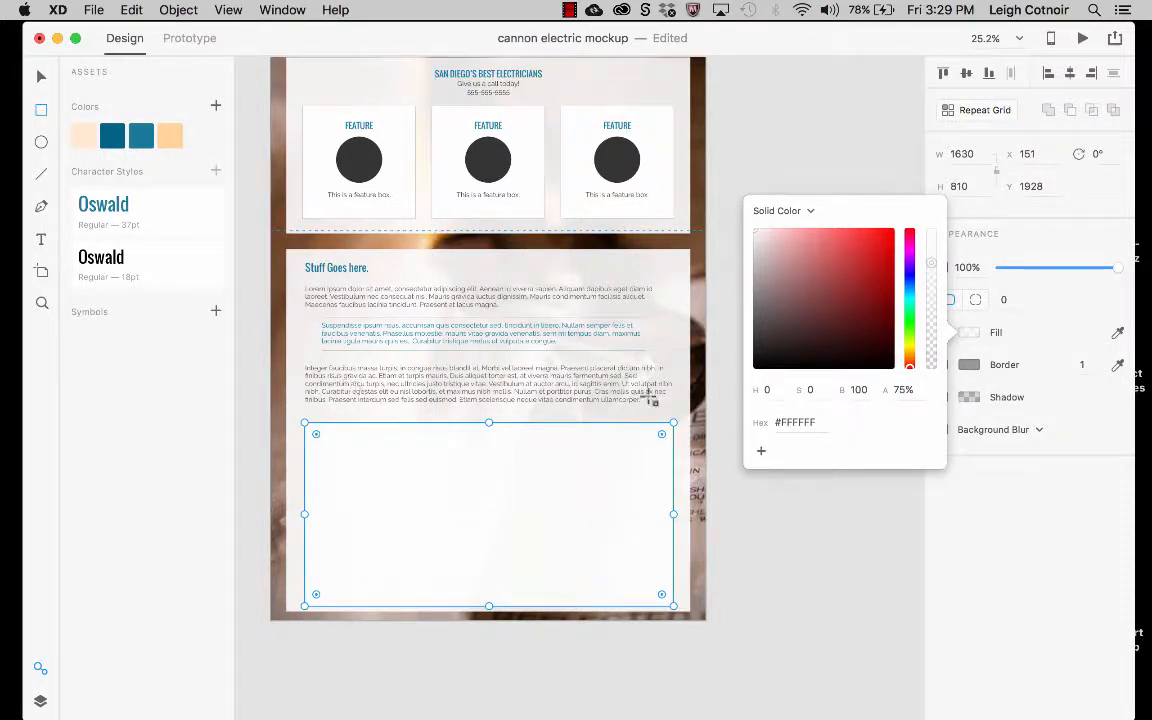
# - Copy the saved medium blue's hex code #1C7B9B by applying it to the large rectangle's fill, and undo that fill change
pyautogui.click(978, 368)
pyautogui.click(978, 368)
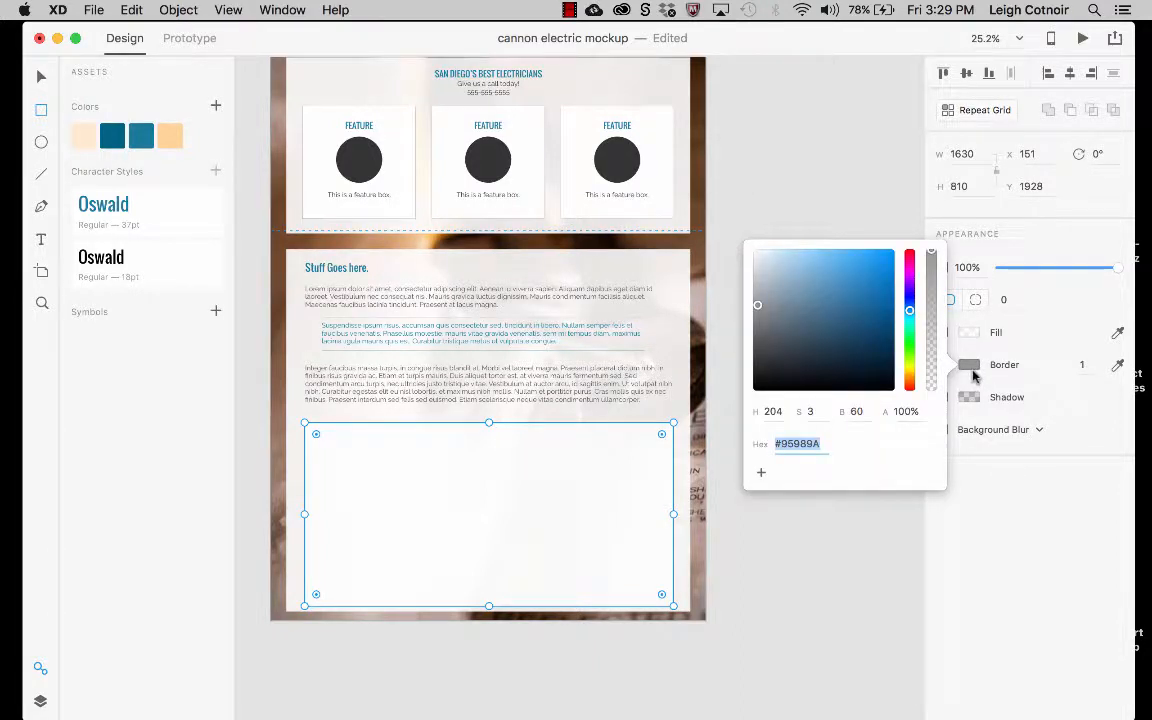
pyautogui.click(139, 137)
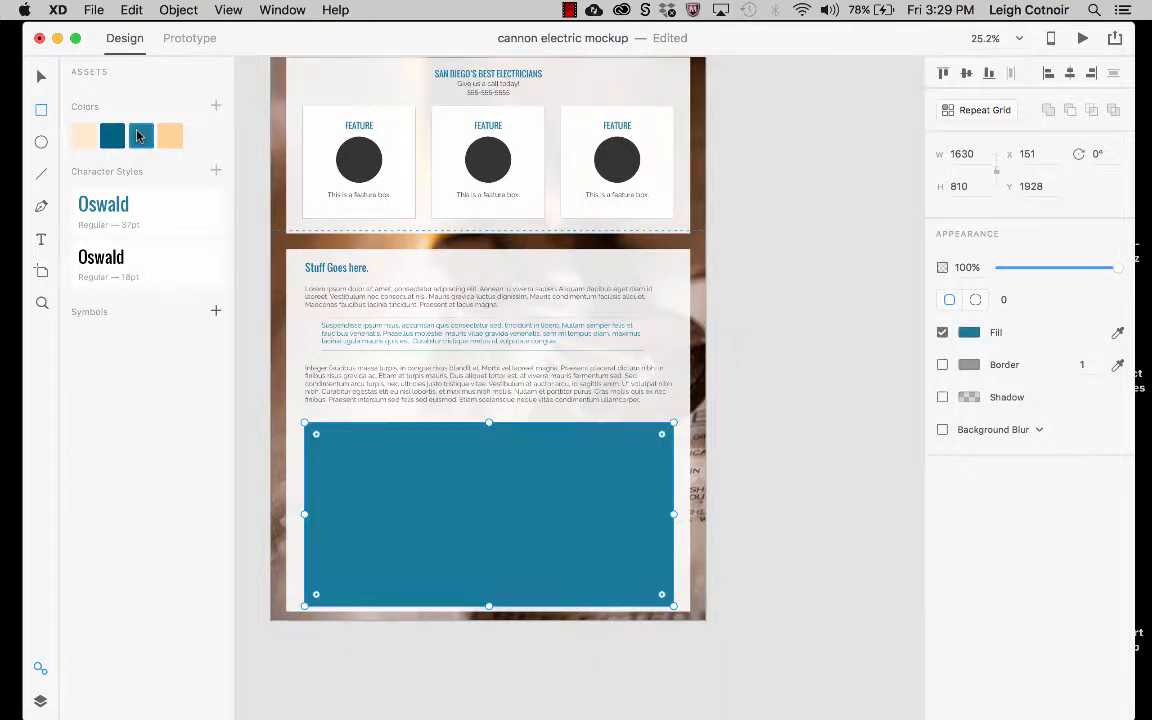
pyautogui.click(962, 340)
pyautogui.click(815, 424)
pyautogui.press('super+c')
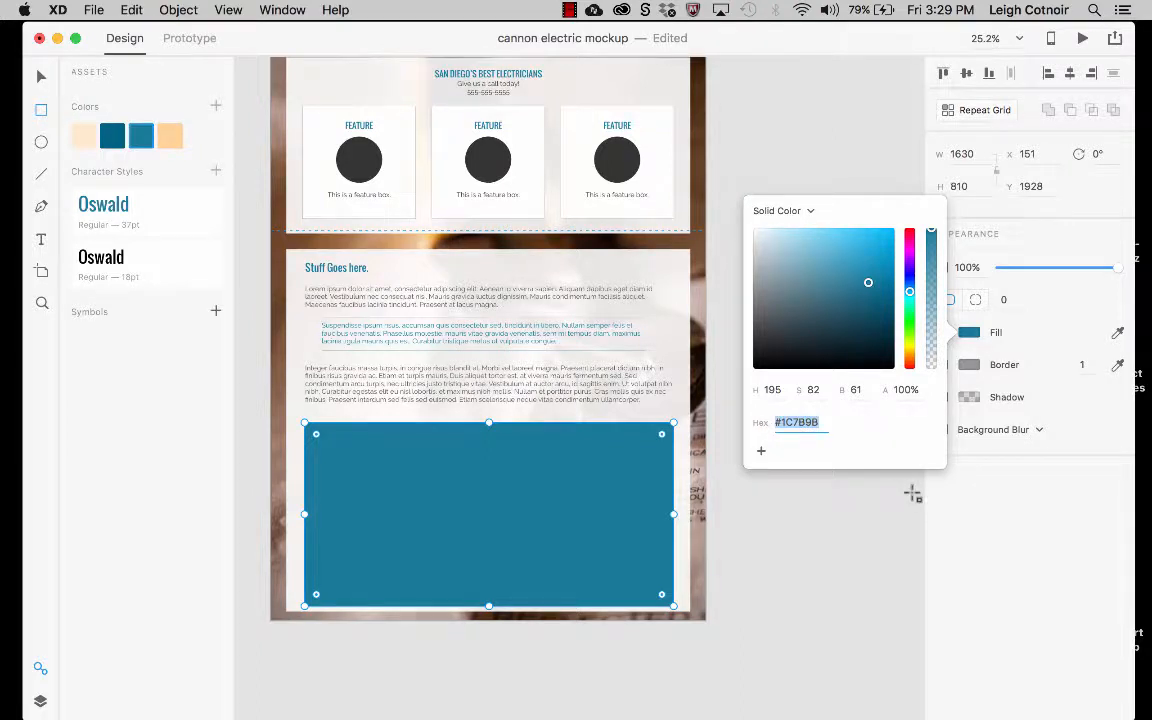
pyautogui.click(987, 512)
pyautogui.press('super+z')
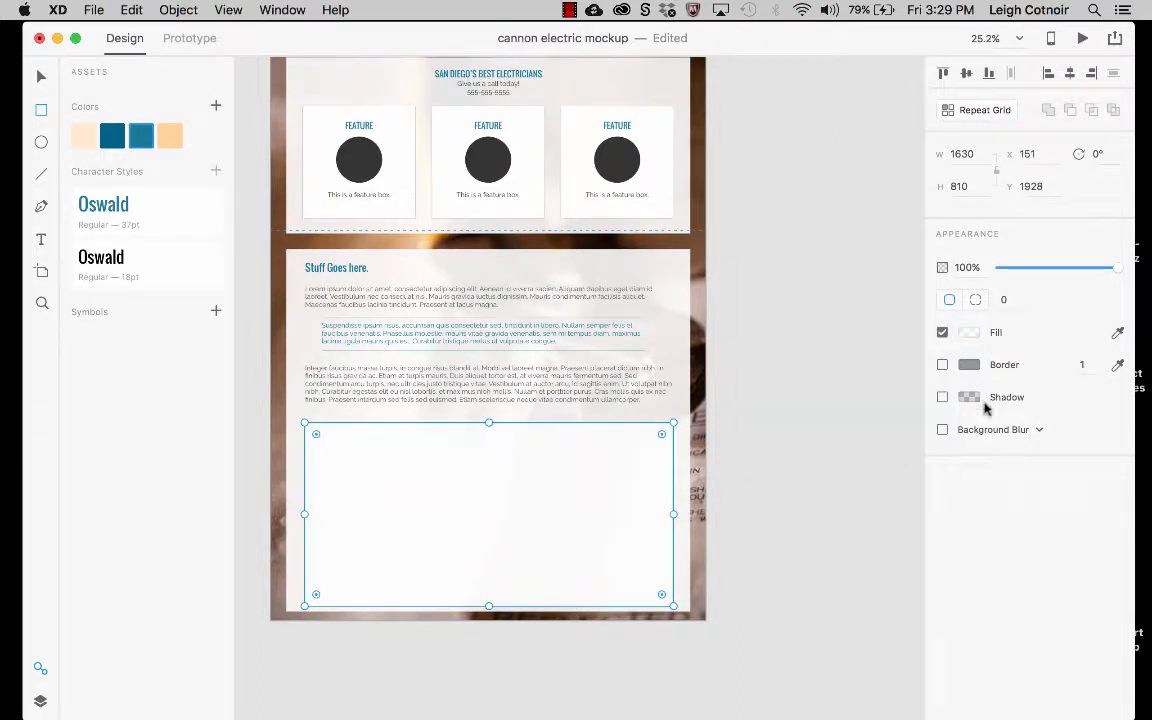
# - Turn on the large rectangle's border and set its colour to the copied #1C7B9B
pyautogui.click(942, 365)
pyautogui.click(969, 366)
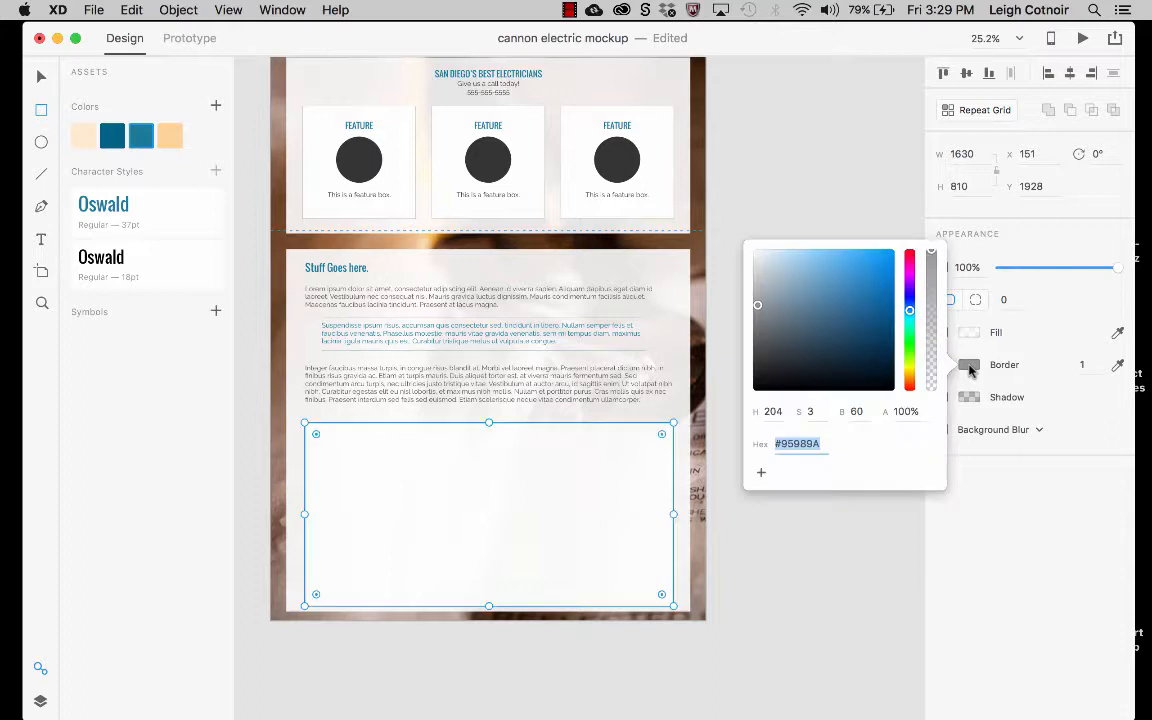
pyautogui.press('super+v')
pyautogui.press('Return')
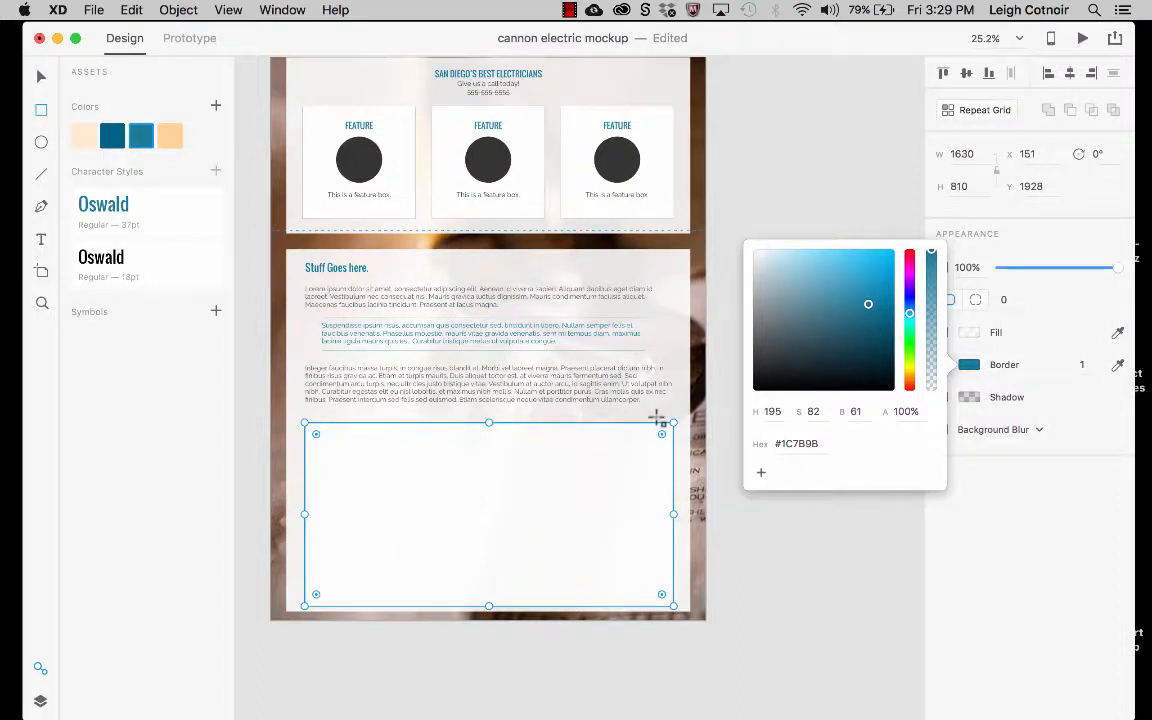
pyautogui.click(1002, 578)
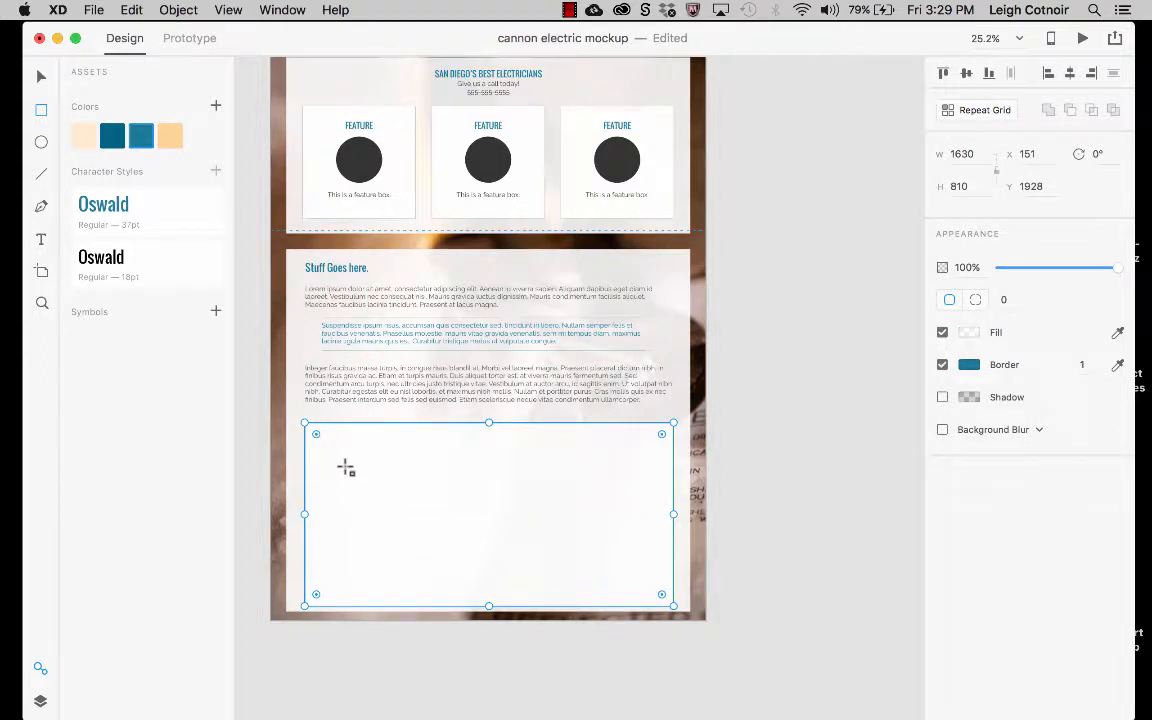
# - Draw a smaller white box inside the large rectangle at X 225, Y 2060, and set its size to 700 by 350
pyautogui.click(41, 112)
pyautogui.moveTo(323, 455); pyautogui.dragTo(489, 556)
pyautogui.click(960, 153)
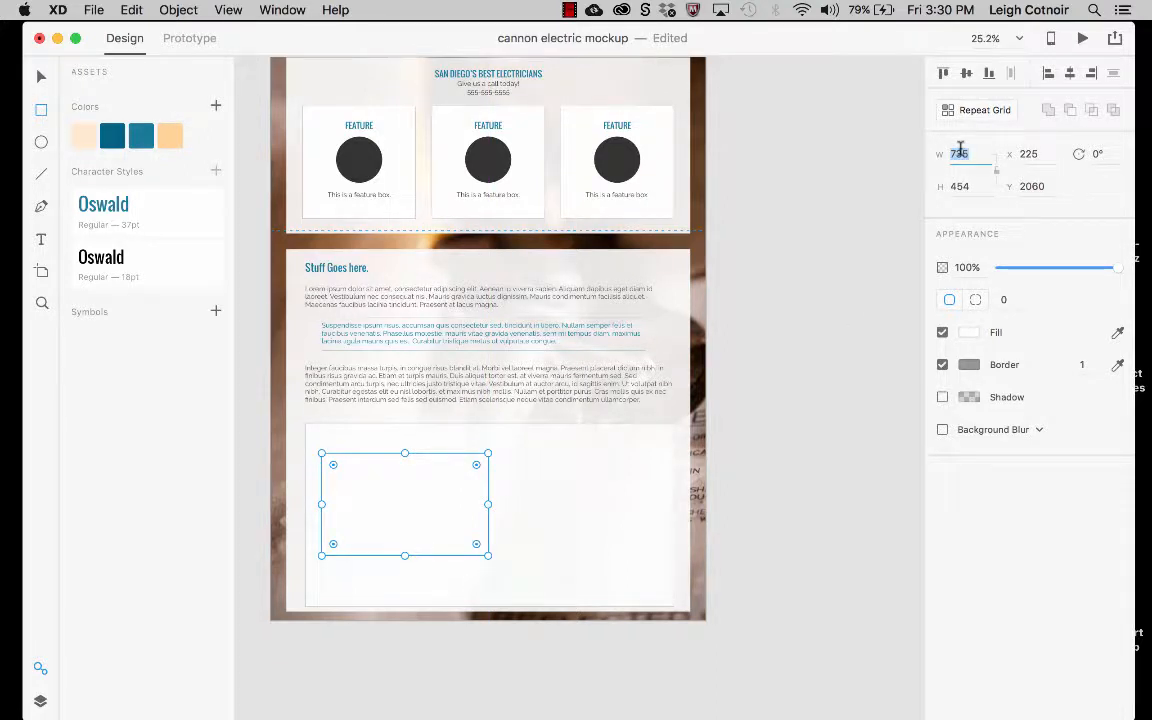
pyautogui.click(962, 187)
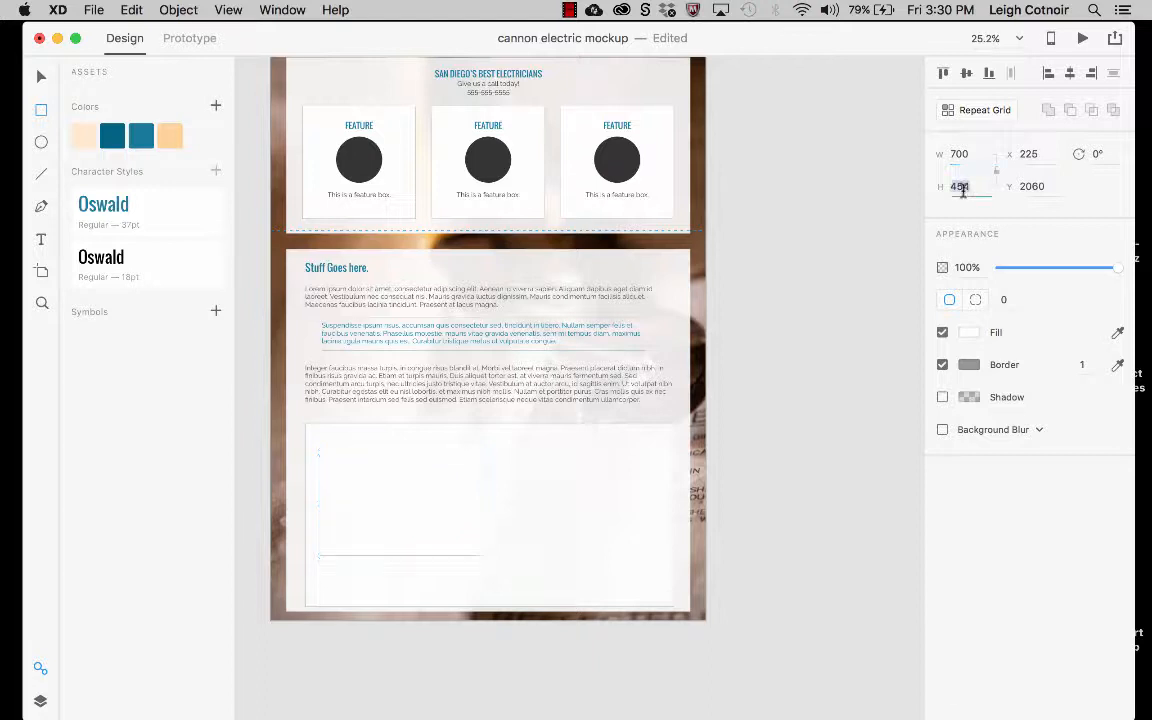
pyautogui.write('350')
pyautogui.press('Return')
# - Set the smaller box's border colour to #1C7B9B
pyautogui.click(969, 365)
pyautogui.press('super+v')
pyautogui.press('Return')
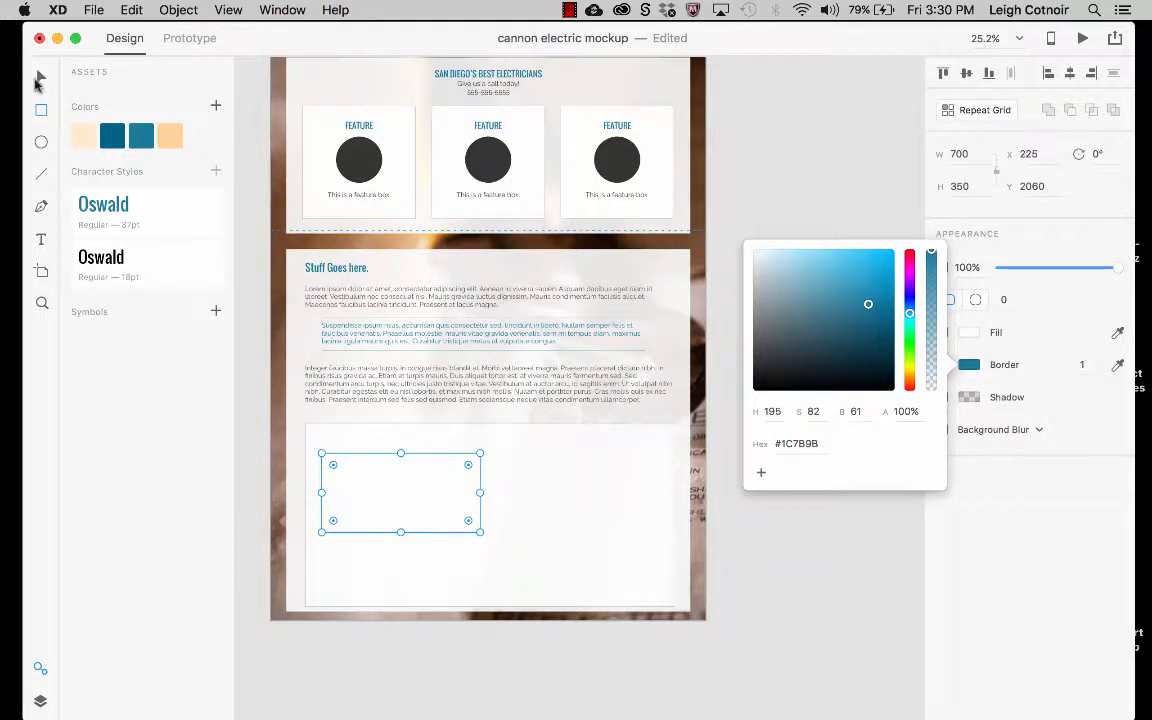
# - Move the smaller box up near the large rectangle's upper edge and place a duplicate beside it at X 1003, Y 2007
pyautogui.click(36, 84)
pyautogui.click(36, 84)
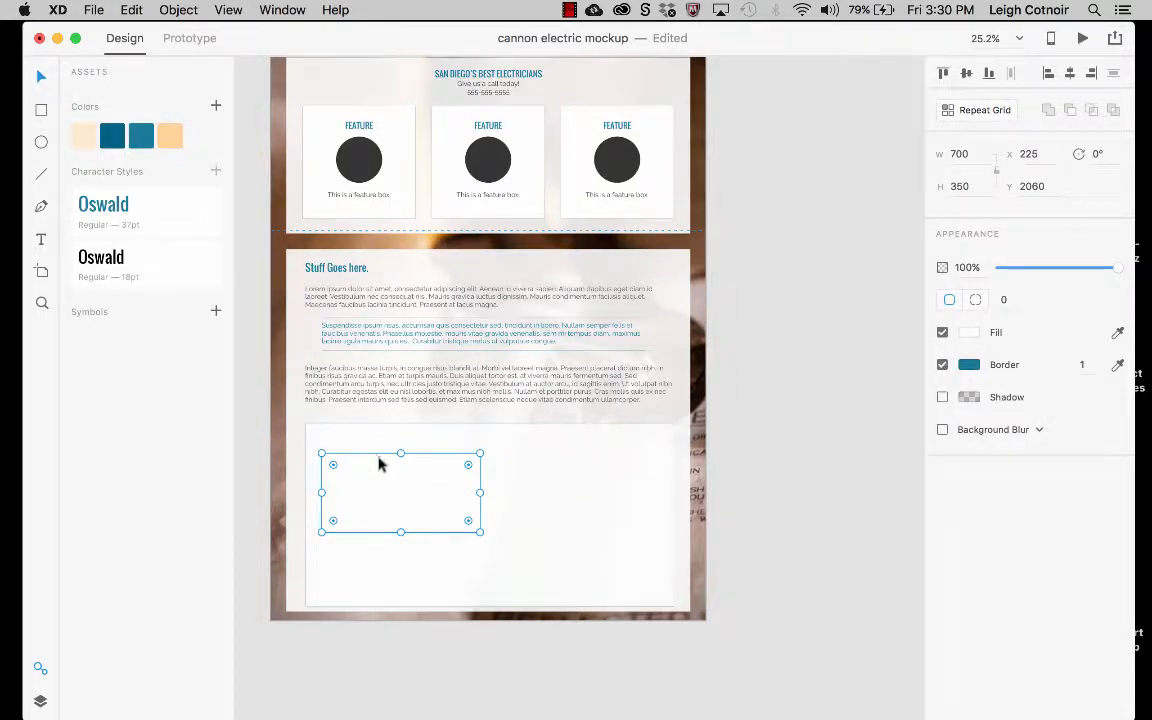
pyautogui.moveTo(395, 495); pyautogui.dragTo(584, 488)
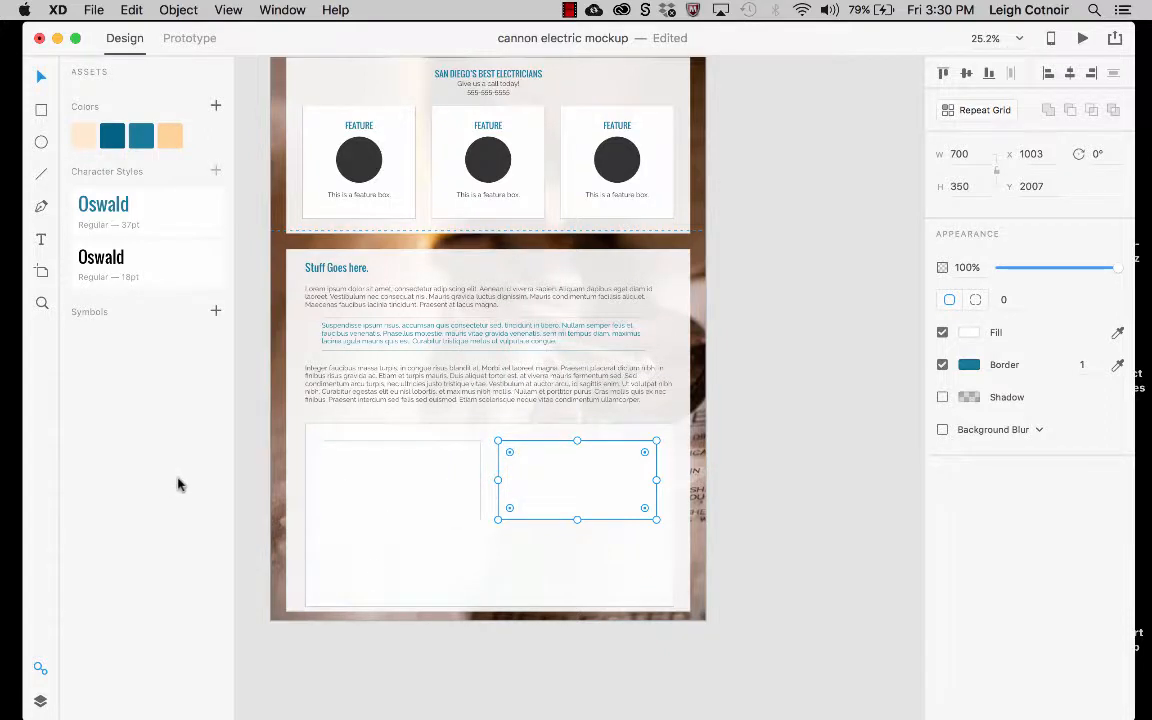
pyautogui.click(553, 585)
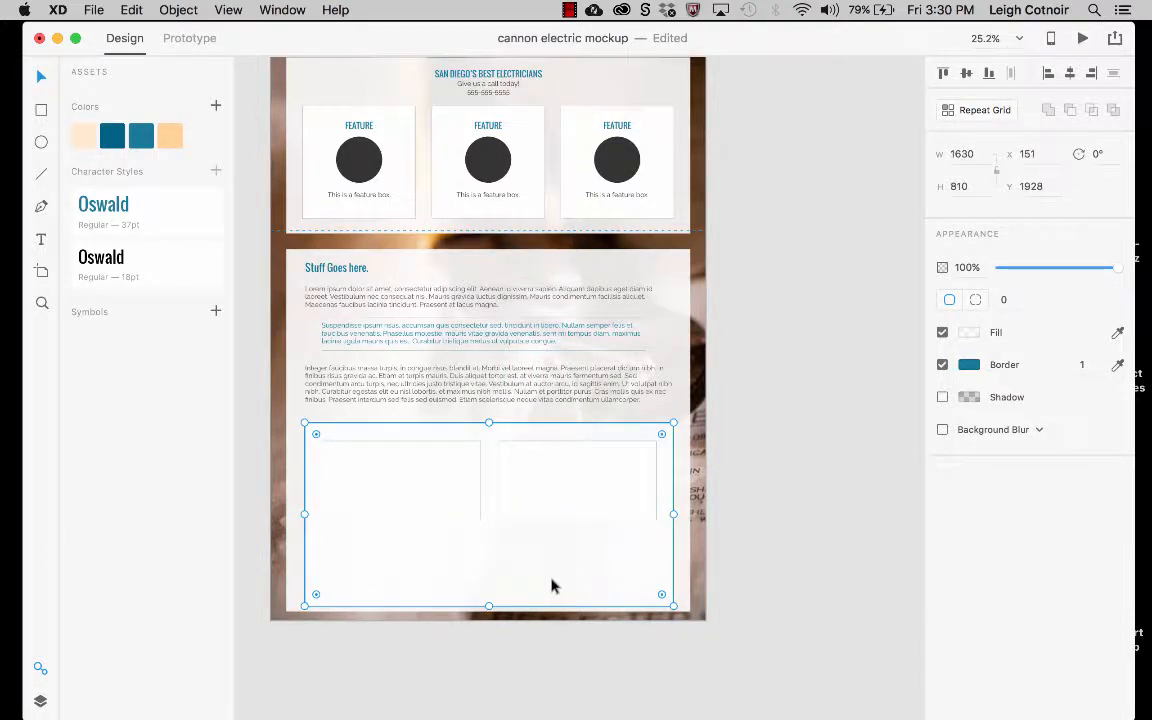
# - Shift the pair of small white boxes slightly left so it starts at X 221, centred in the large rectangle
pyautogui.click(450, 481)
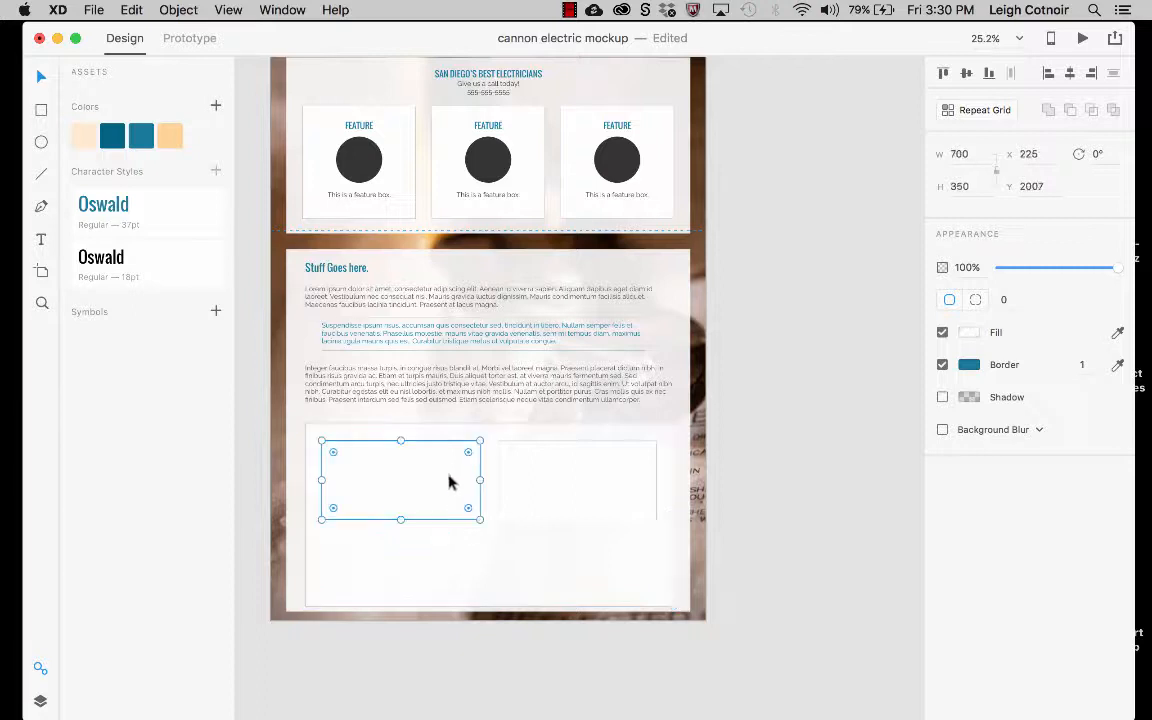
pyautogui.keyDown('shift'); pyautogui.click(550, 482); pyautogui.keyUp('shift')
pyautogui.moveTo(548, 482); pyautogui.dragTo(547, 481)
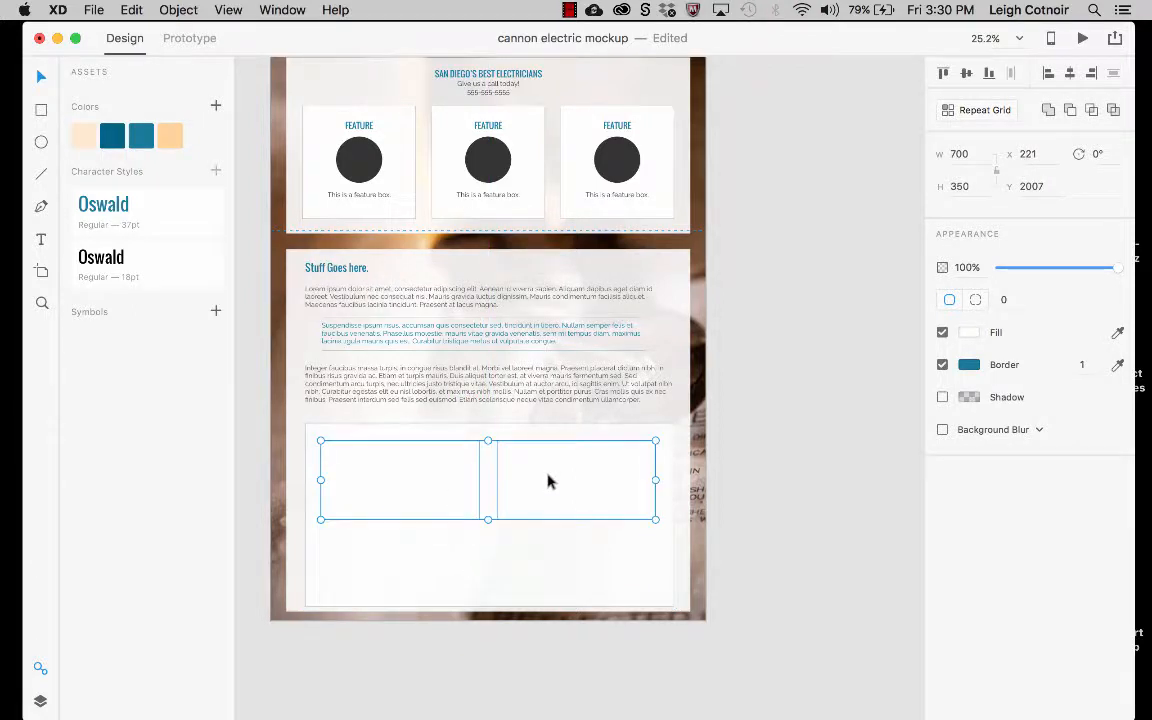
pyautogui.click(589, 560)
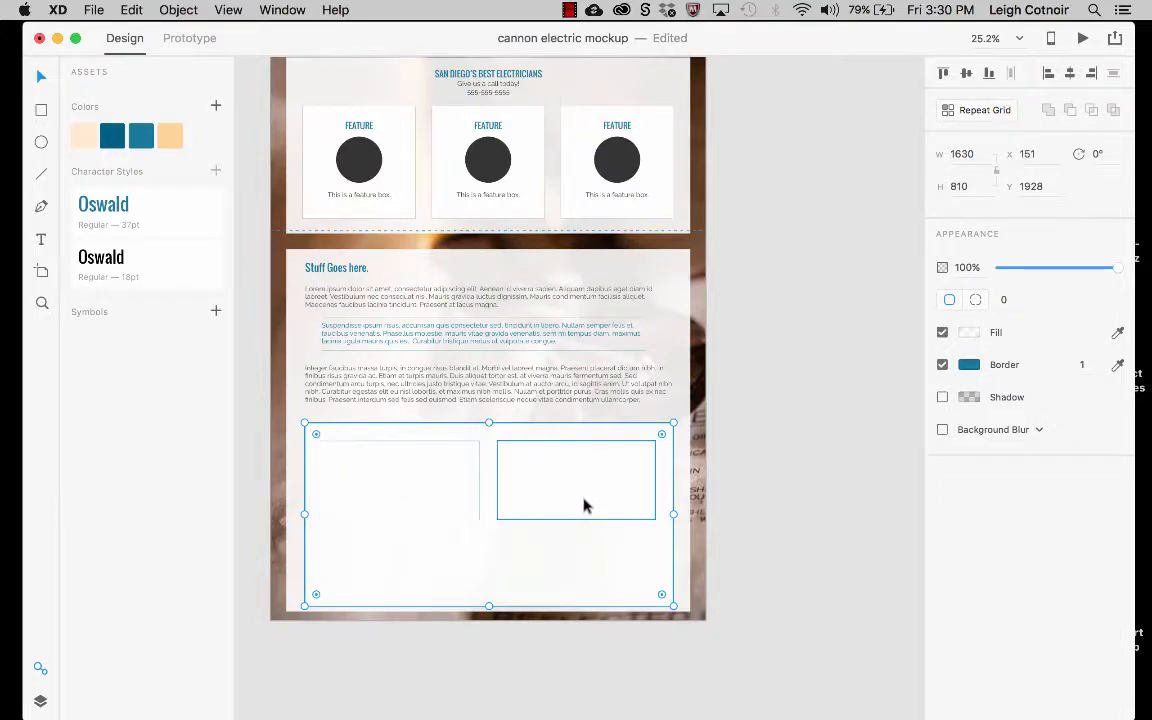
# - Draw a bar about 632 by 74 across the top of the left box, filled with the lighter saved teal-blue colour and without a border
pyautogui.scroll(3, 584, 506)
pyautogui.doubleClick(418, 430)
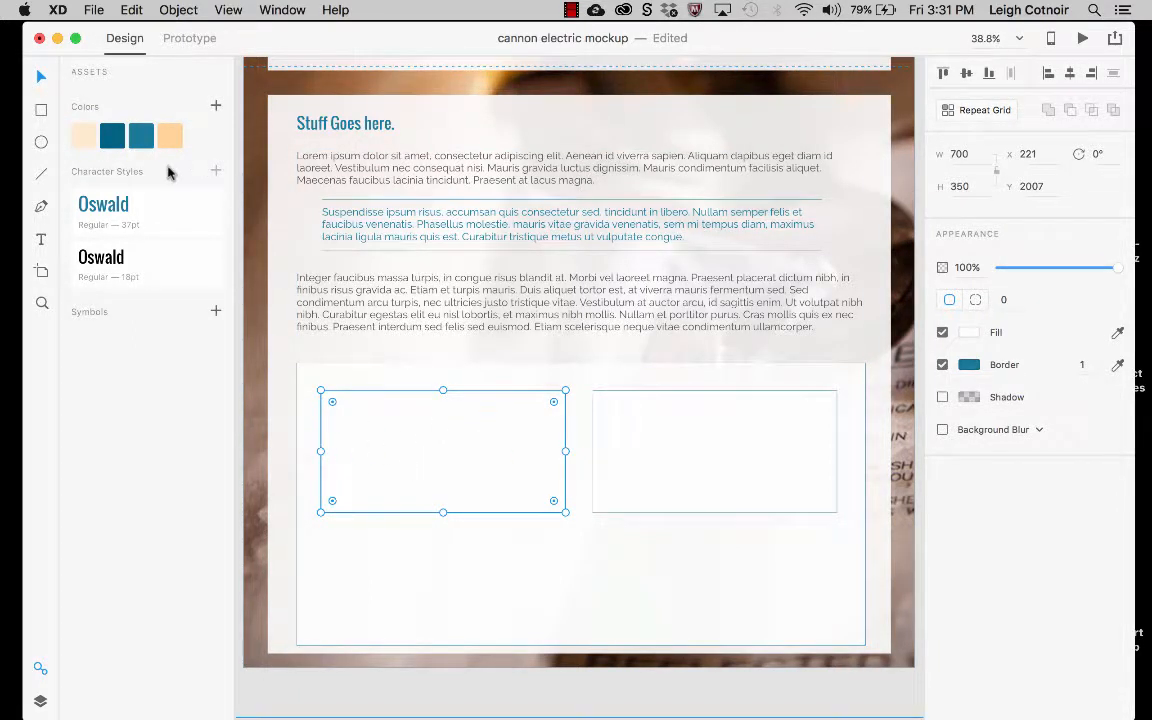
pyautogui.click(42, 110)
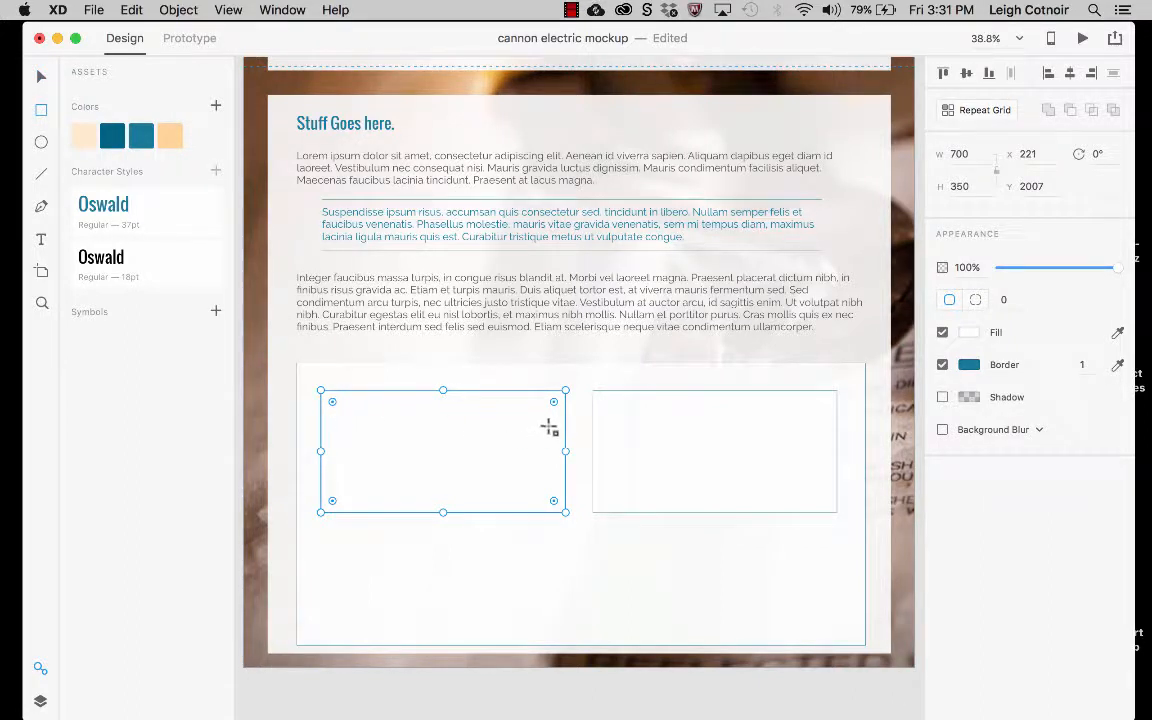
pyautogui.moveTo(551, 424)
pyautogui.mouseDown()
pyautogui.moveTo(542, 398)
pyautogui.moveTo(331, 401)
pyautogui.mouseUp()
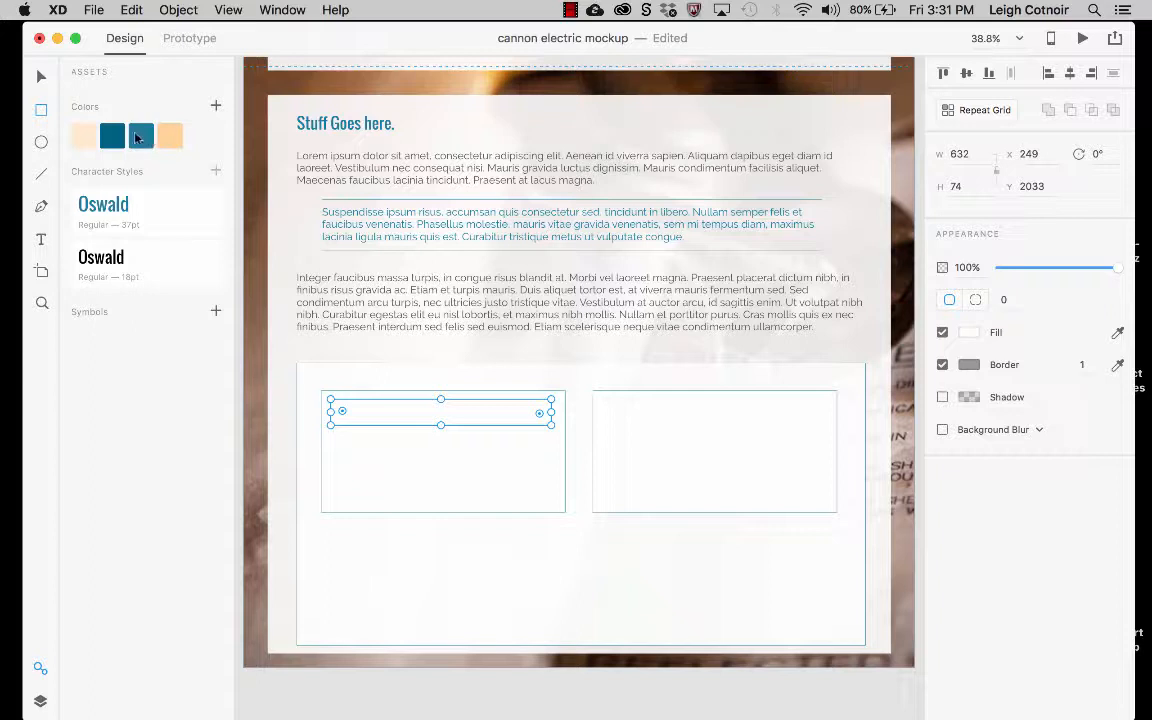
pyautogui.click(139, 137)
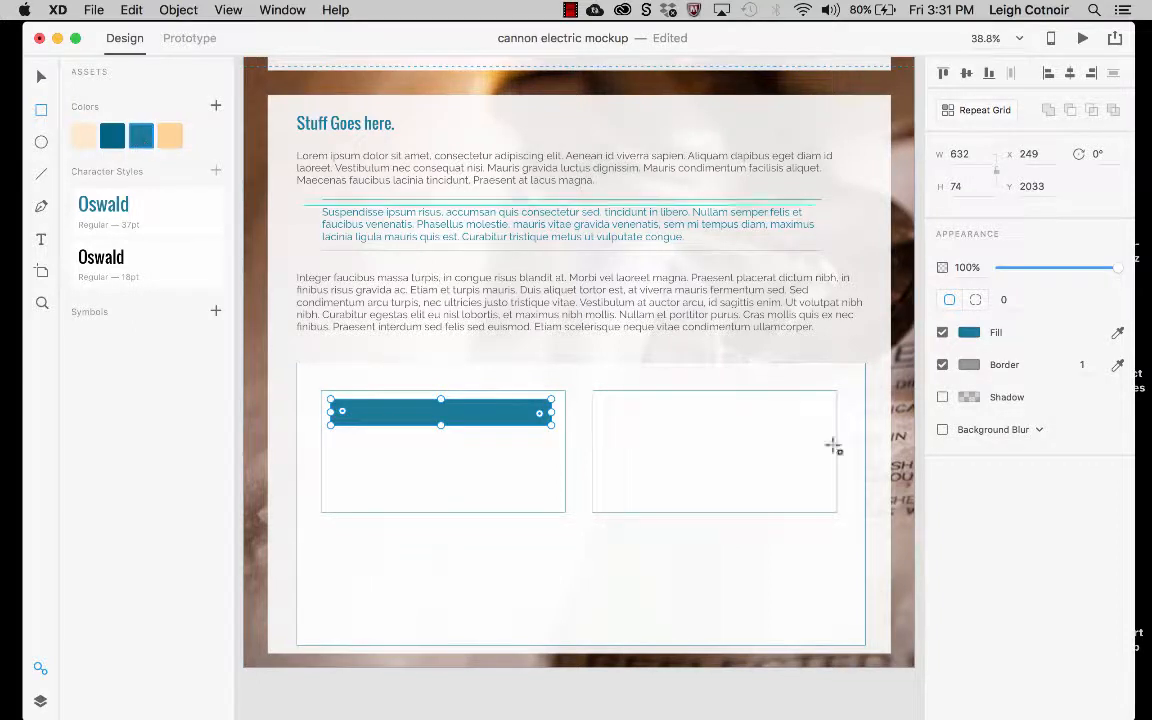
pyautogui.click(942, 364)
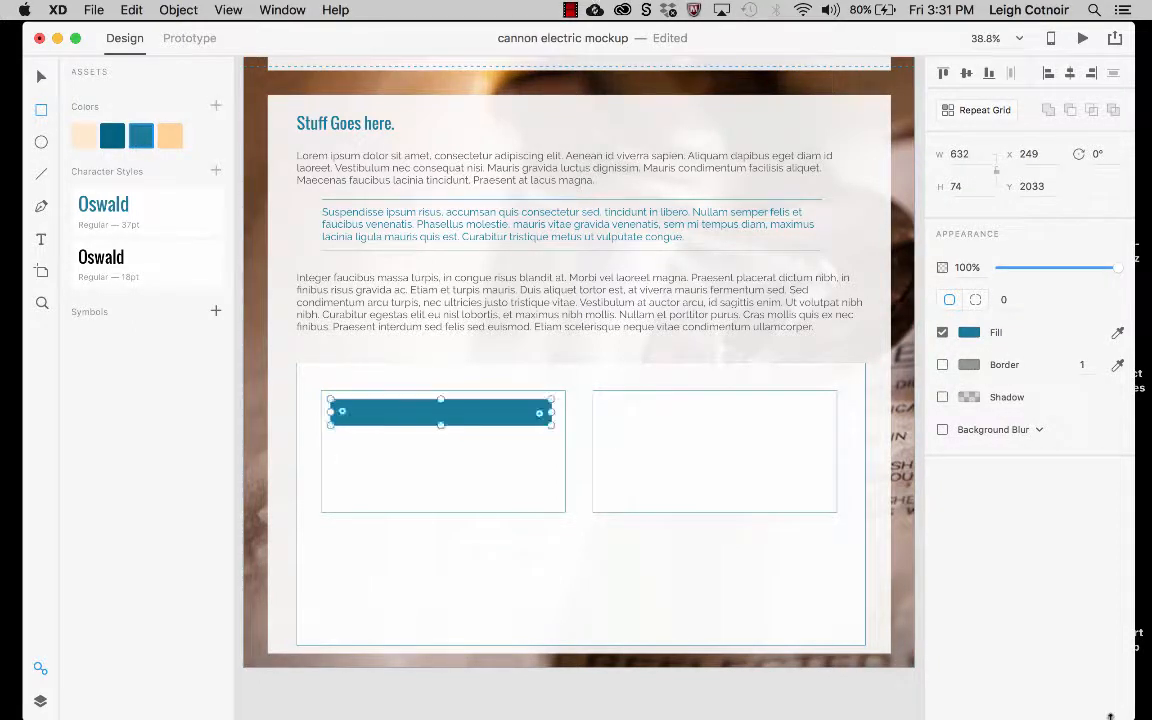
# - Move the teal bar to X 255, Y 2039 so it sits centred across the left box
pyautogui.click(41, 76)
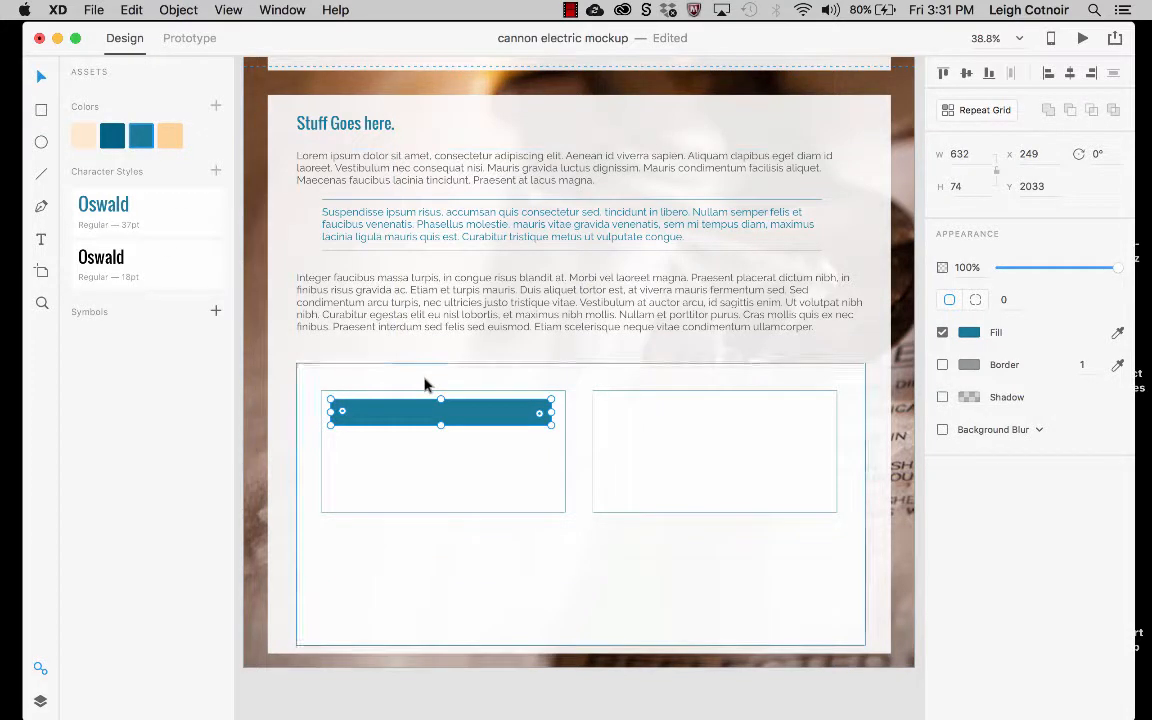
pyautogui.moveTo(436, 411); pyautogui.dragTo(439, 414)
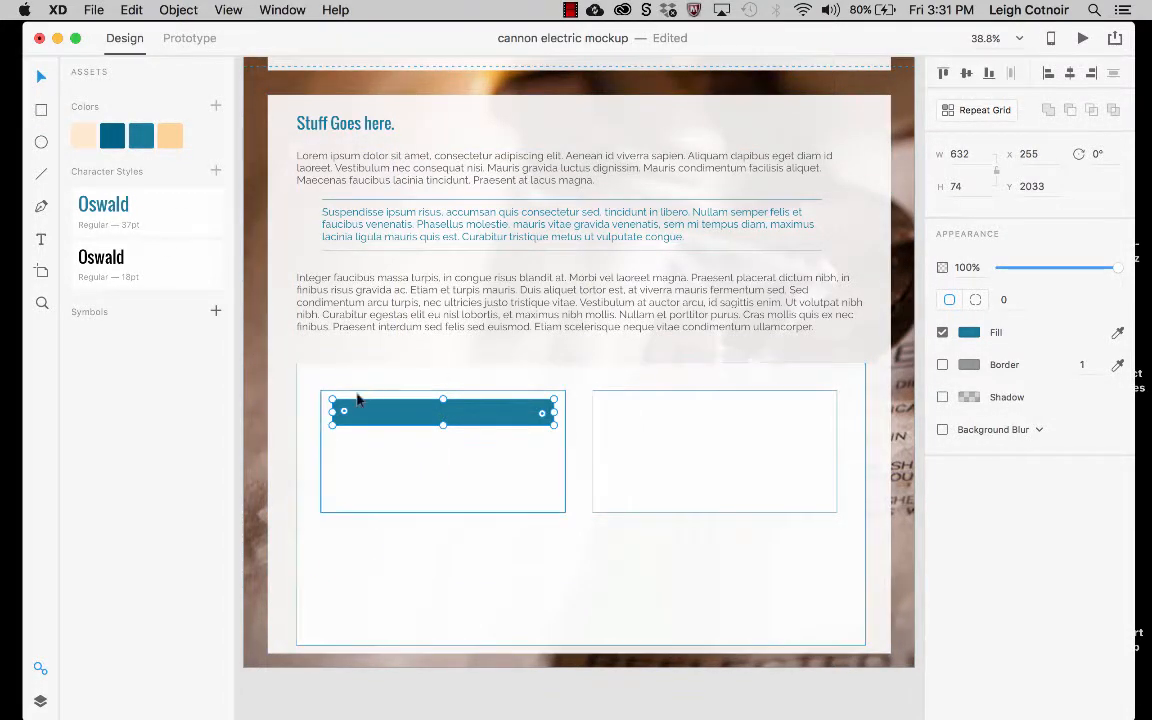
pyautogui.moveTo(415, 419); pyautogui.dragTo(416, 421)
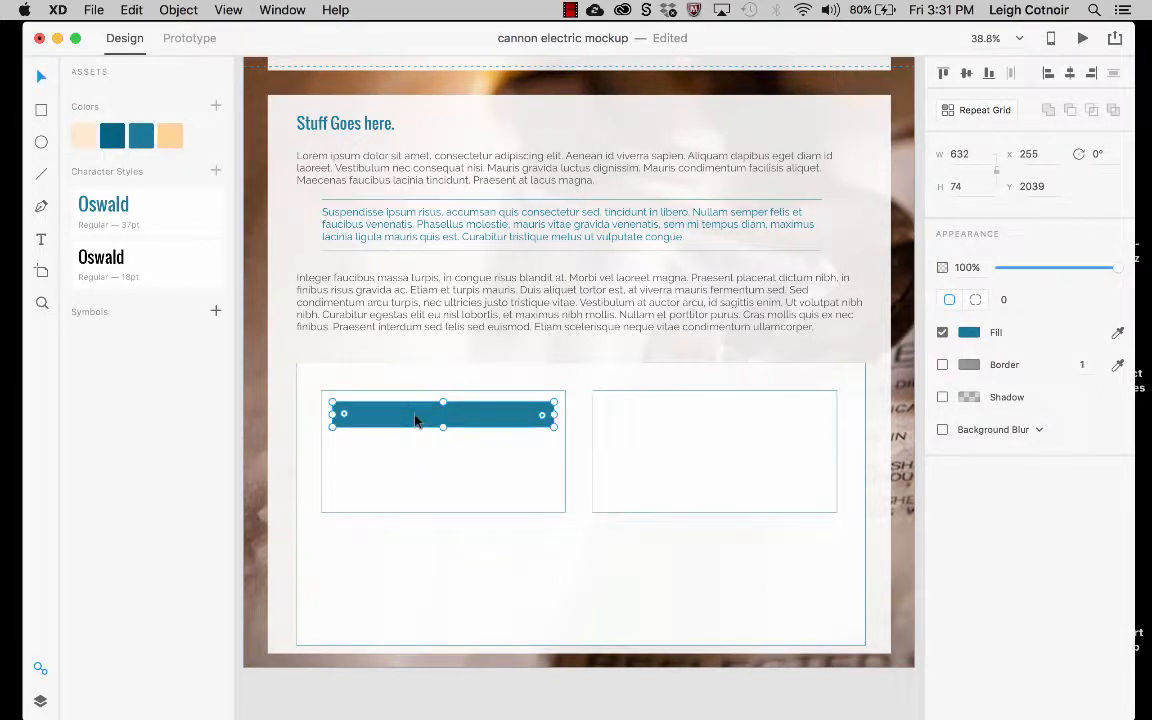
pyautogui.click(386, 481)
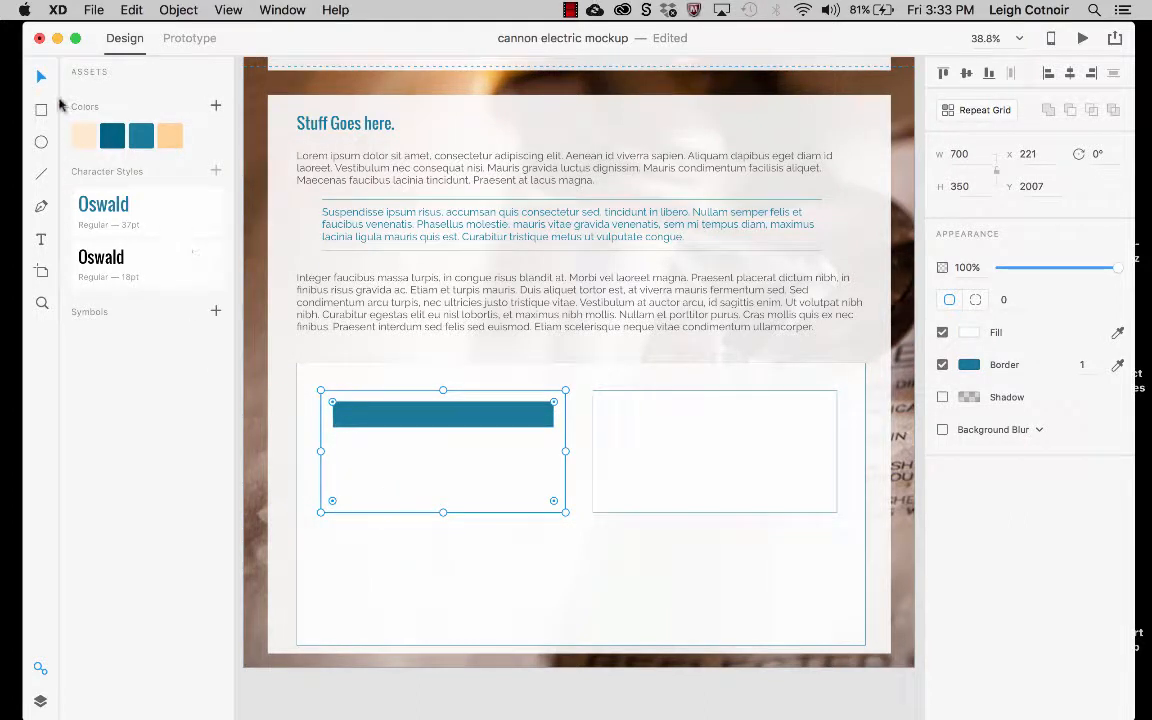
# - Add the text ARTICLE TITLE on the teal bar in the left box
pyautogui.click(40, 236)
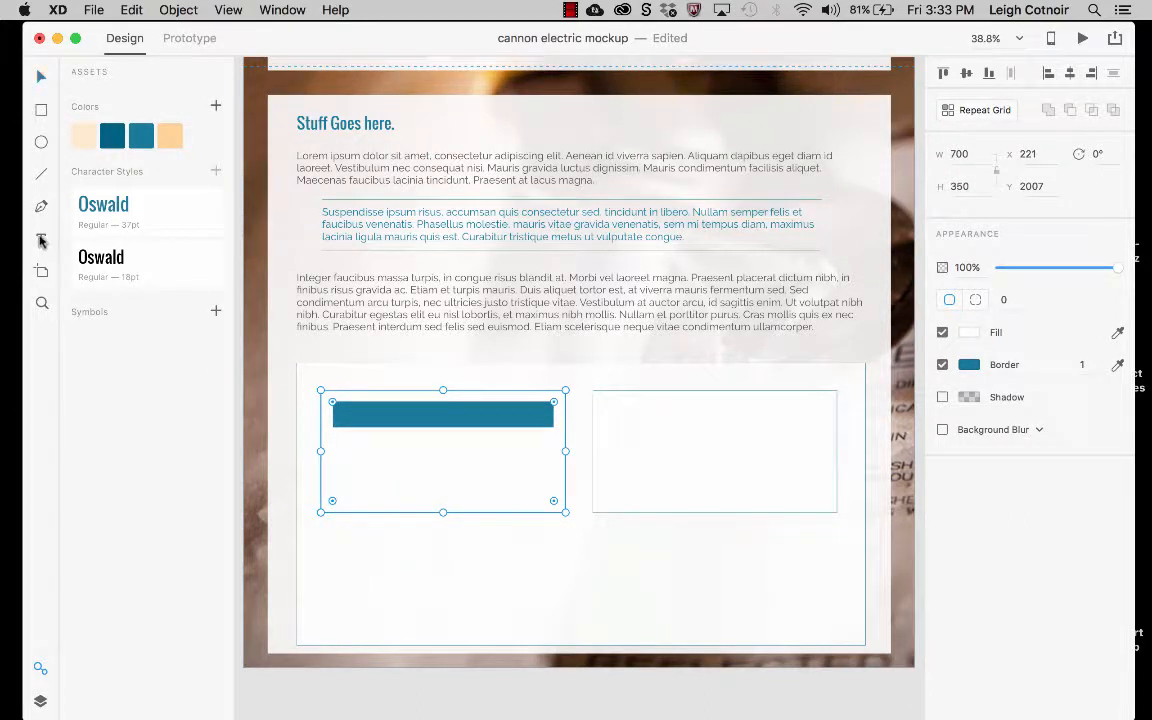
pyautogui.click(343, 414)
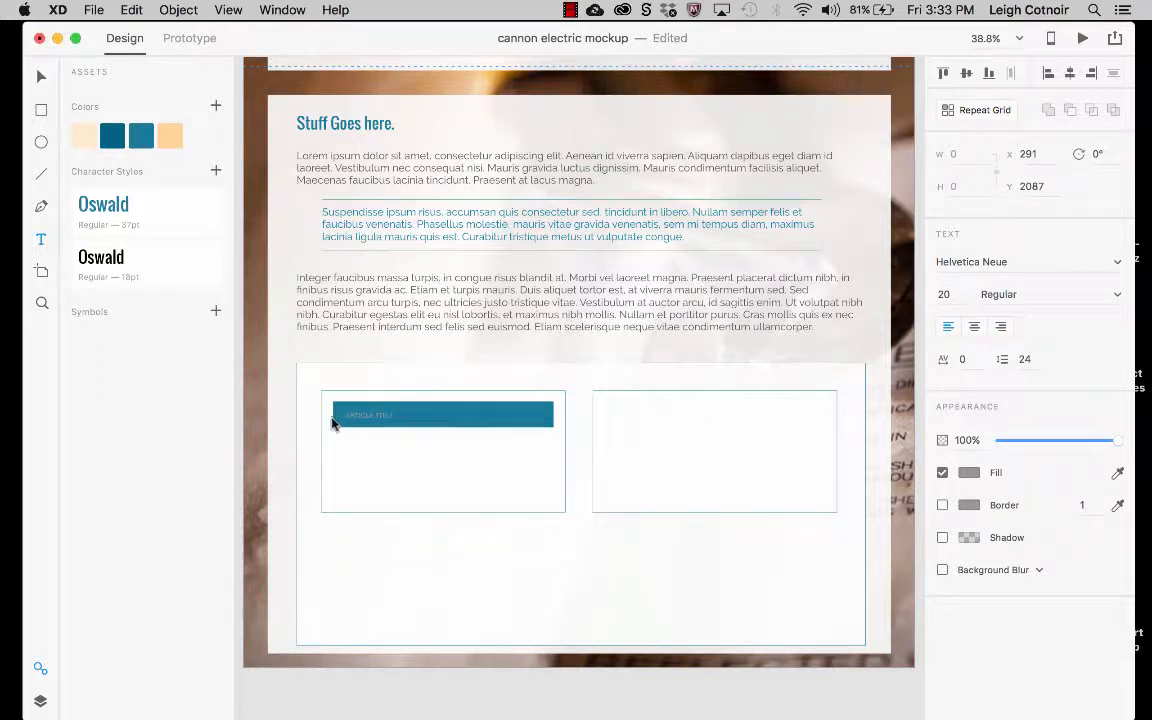
pyautogui.click(334, 421)
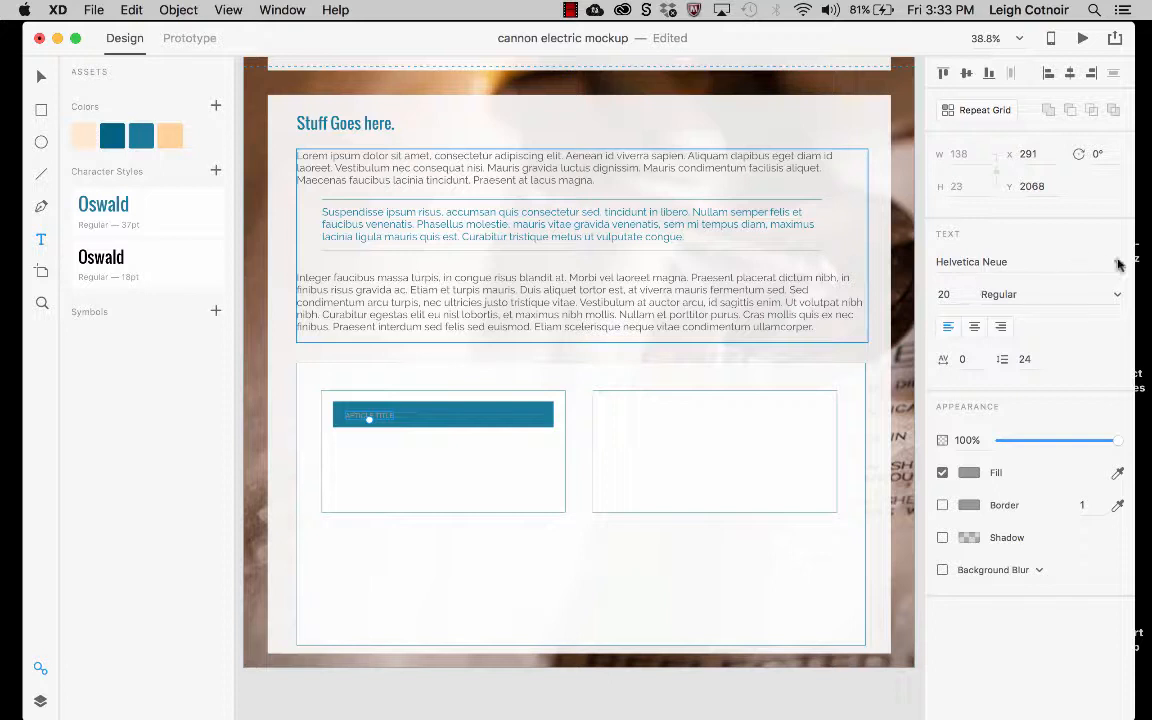
# - Format the article title in Oswald at size 35 with a white #FFFFFF fill
pyautogui.click(1117, 262)
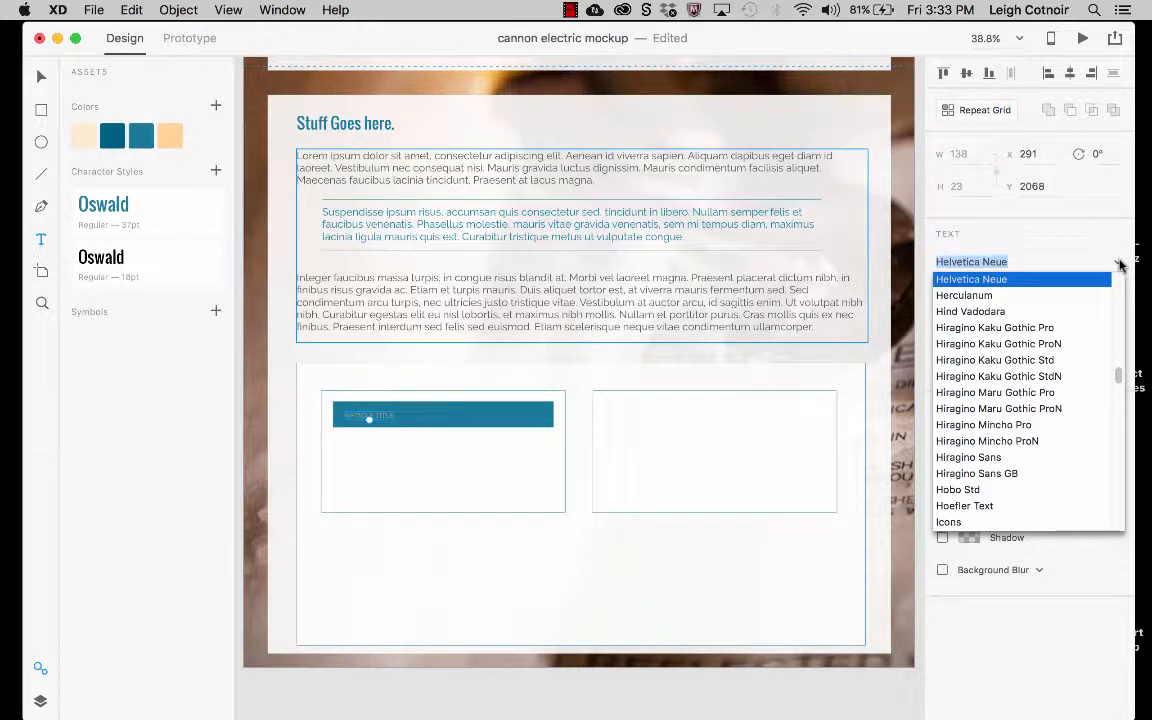
pyautogui.write('Oswald')
pyautogui.press('Return')
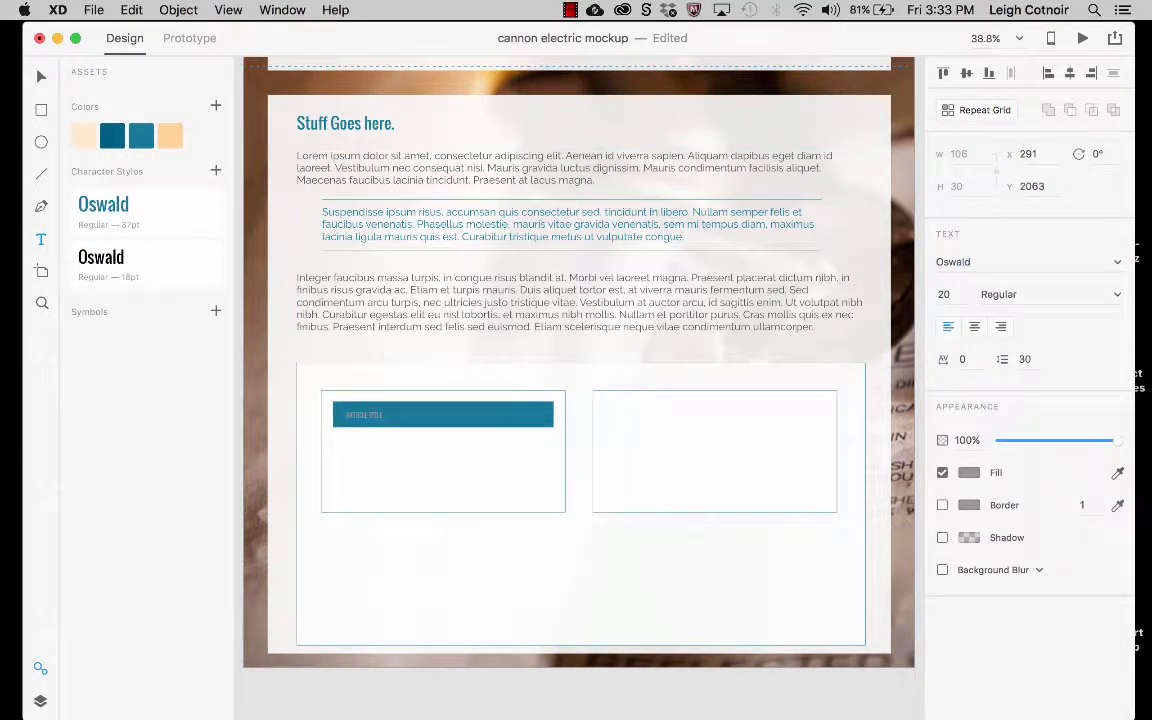
pyautogui.moveTo(954, 295); pyautogui.dragTo(915, 294)
pyautogui.write('35')
pyautogui.press('Return')
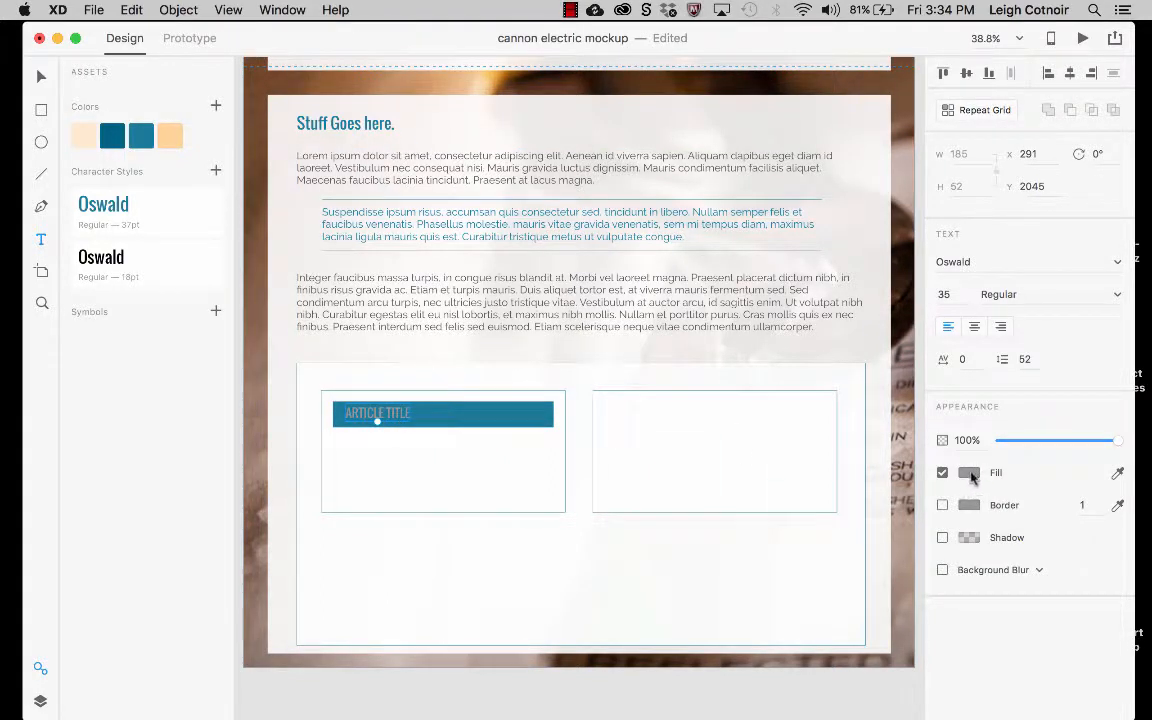
pyautogui.click(972, 475)
pyautogui.moveTo(772, 362); pyautogui.dragTo(740, 355)
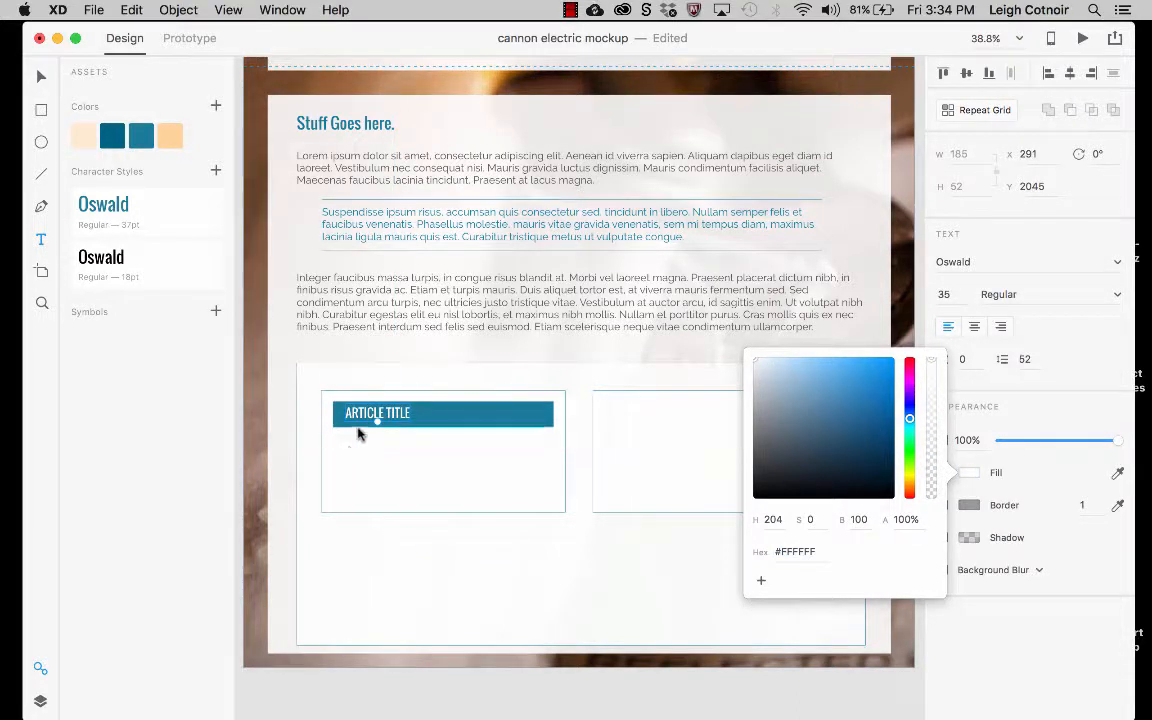
# - Move the article title to X 271, Y 2050 near the left end of the teal bar
pyautogui.click(42, 76)
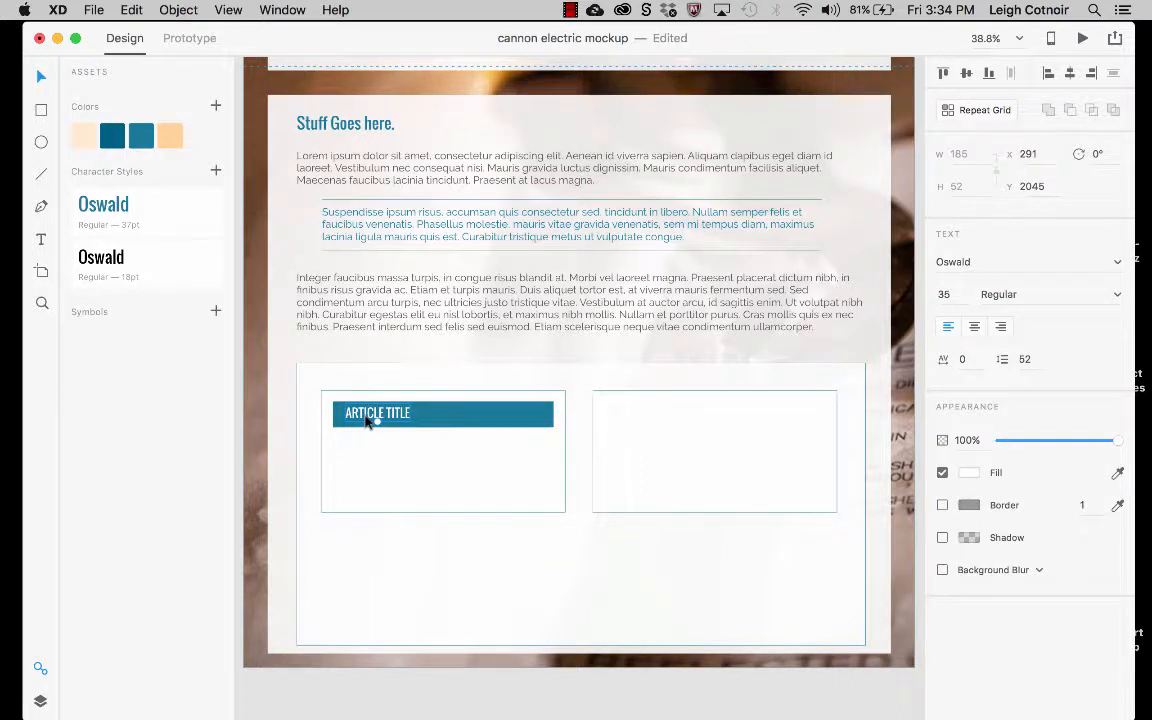
pyautogui.moveTo(367, 421); pyautogui.dragTo(361, 422)
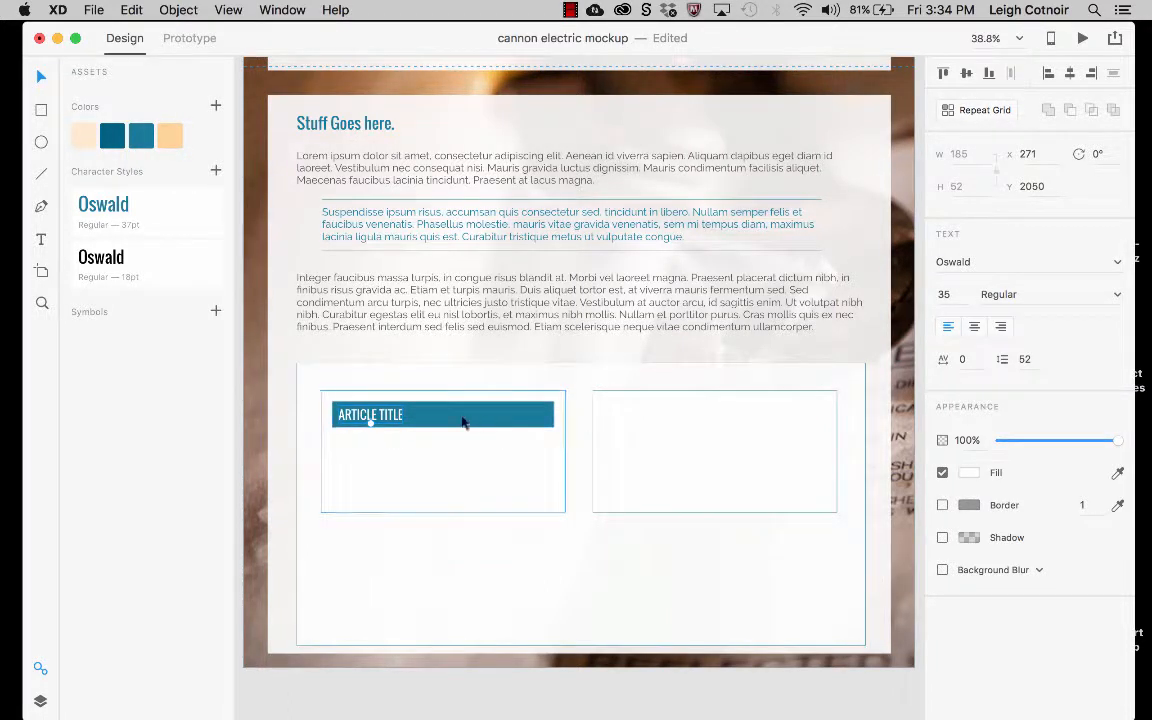
pyautogui.click(420, 452)
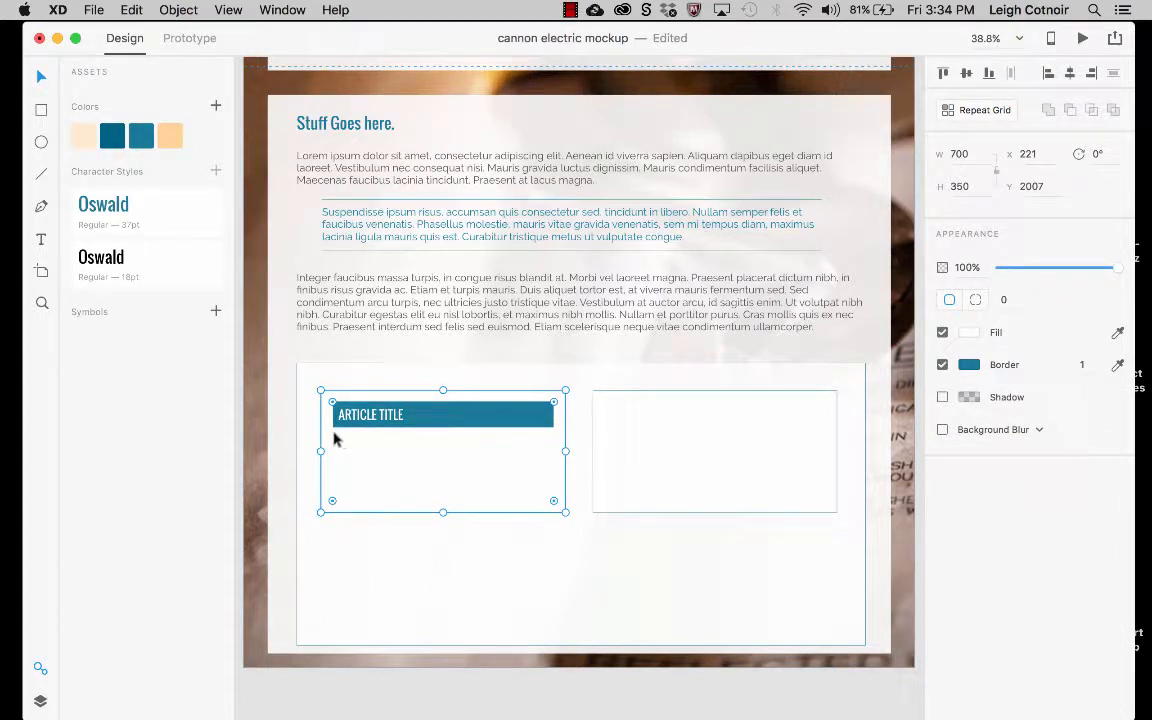
# - Create a text area about 632 by 169 at X 255, Y 2151 below the title bar and fill it with lorem ipsum placeholder text
pyautogui.click(41, 239)
pyautogui.moveTo(334, 440); pyautogui.dragTo(551, 500)
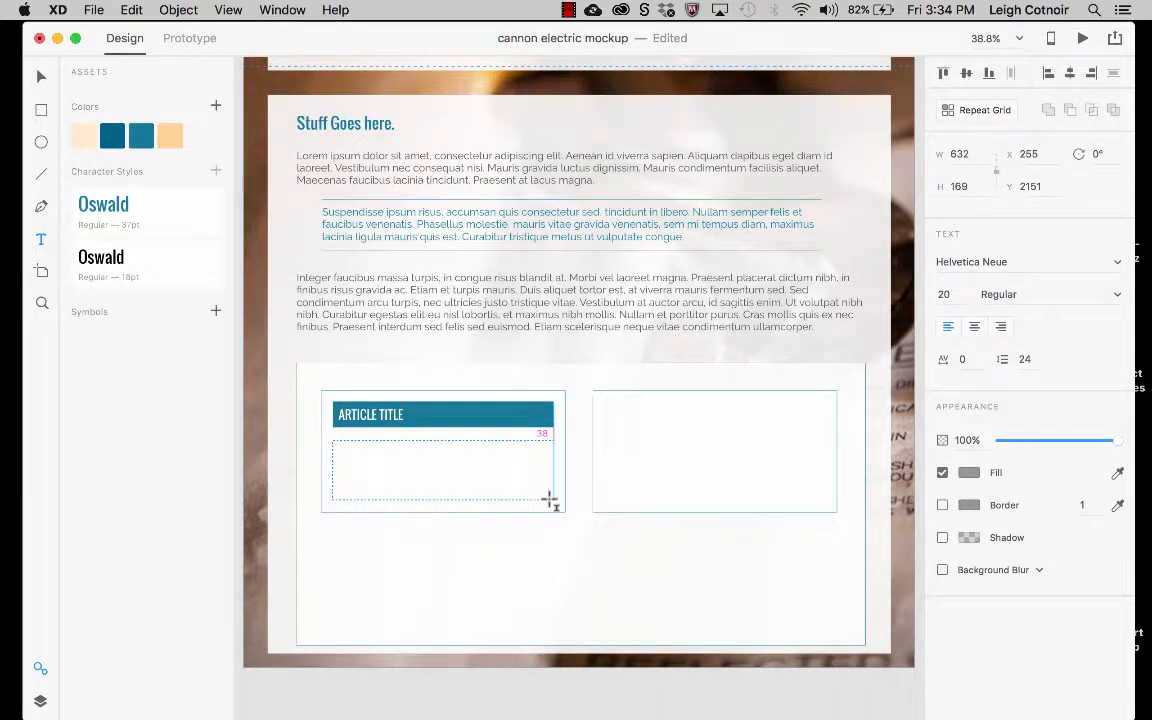
pyautogui.moveTo(550, 501); pyautogui.dragTo(550, 500)
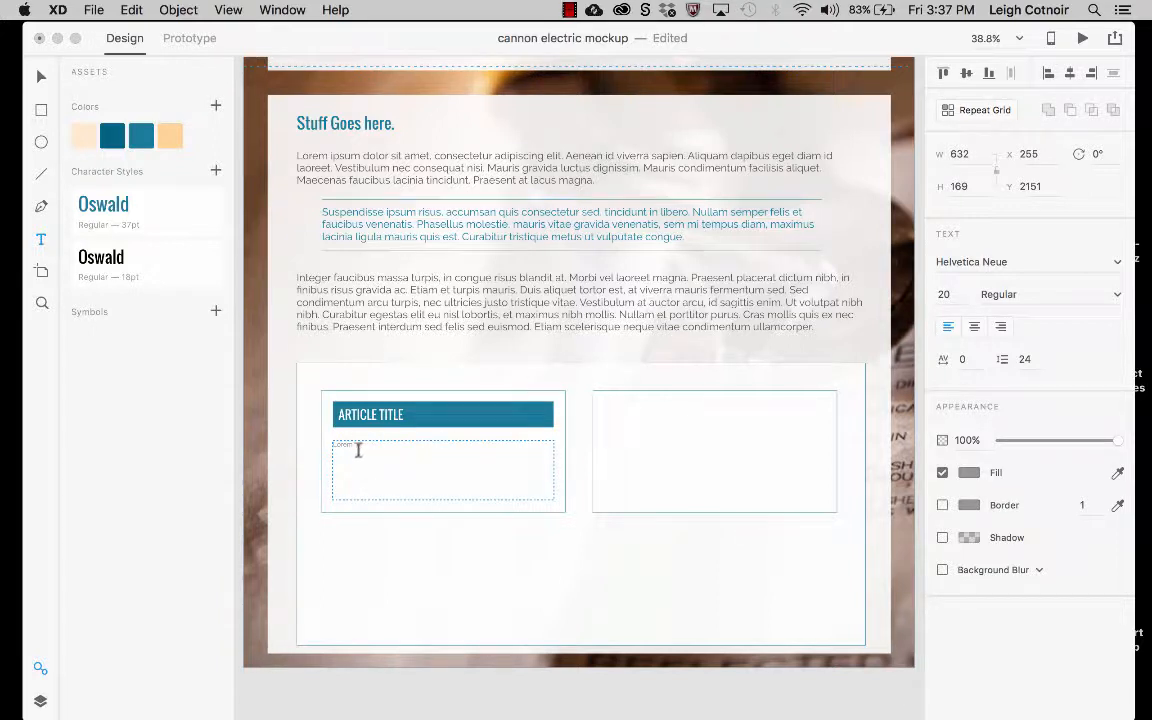
pyautogui.click(330, 451)
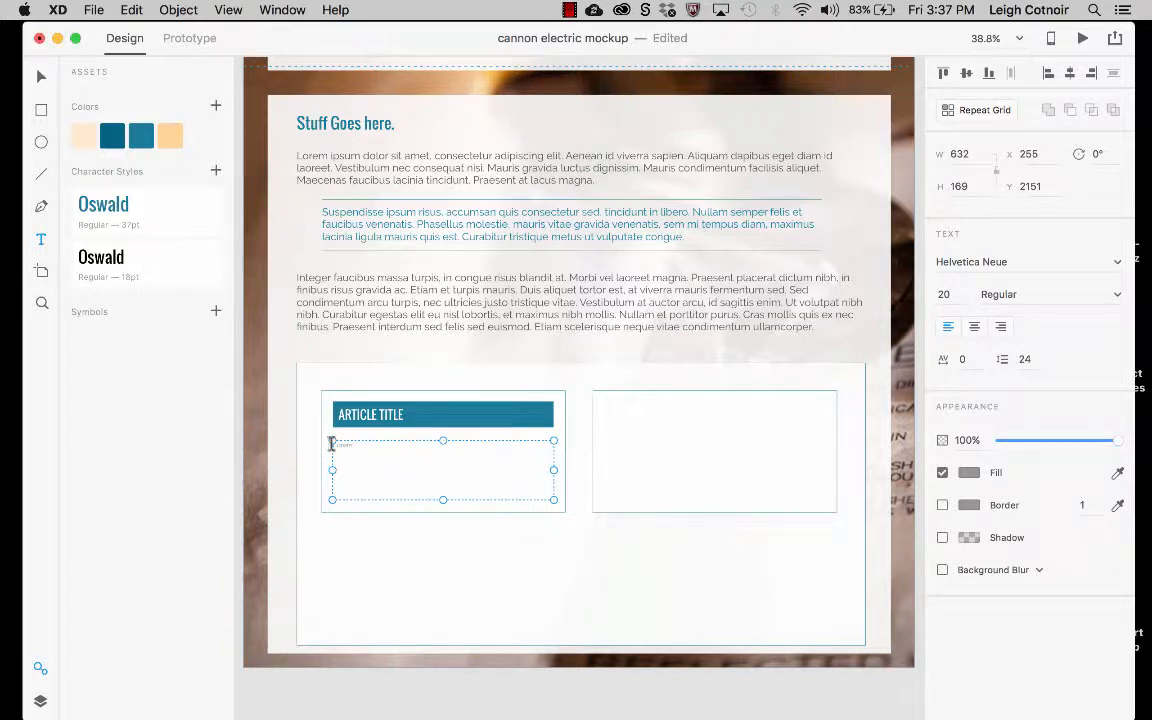
pyautogui.doubleClick(339, 447)
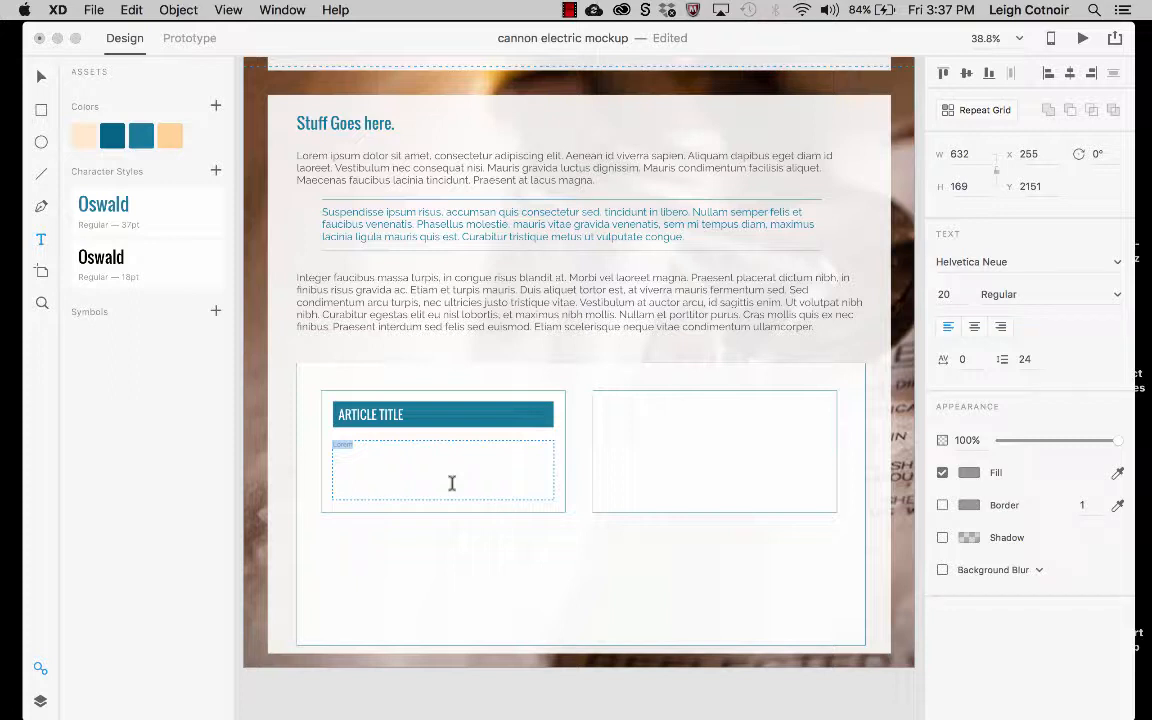
pyautogui.write('Lorem ipsum dolor sit amet, consectetur adipiscing elit. Duis rhoncus metus sit amet tortor maximus consequat. Nunc at tincidunt est. Class aptent taciti sociosqu ad litora torquent per conubia nostra, per inceptos himenaeos. Nunc gravida ut nunc at congue. Donec vel metus id purus vehicula fermentum sit amet vitae enim. Mauris facilisis ut augue et elementum. Aliquam posuere elementum tincidunt. Aliquam erat volutpat. Fusce blandit convallis tincidunt.')
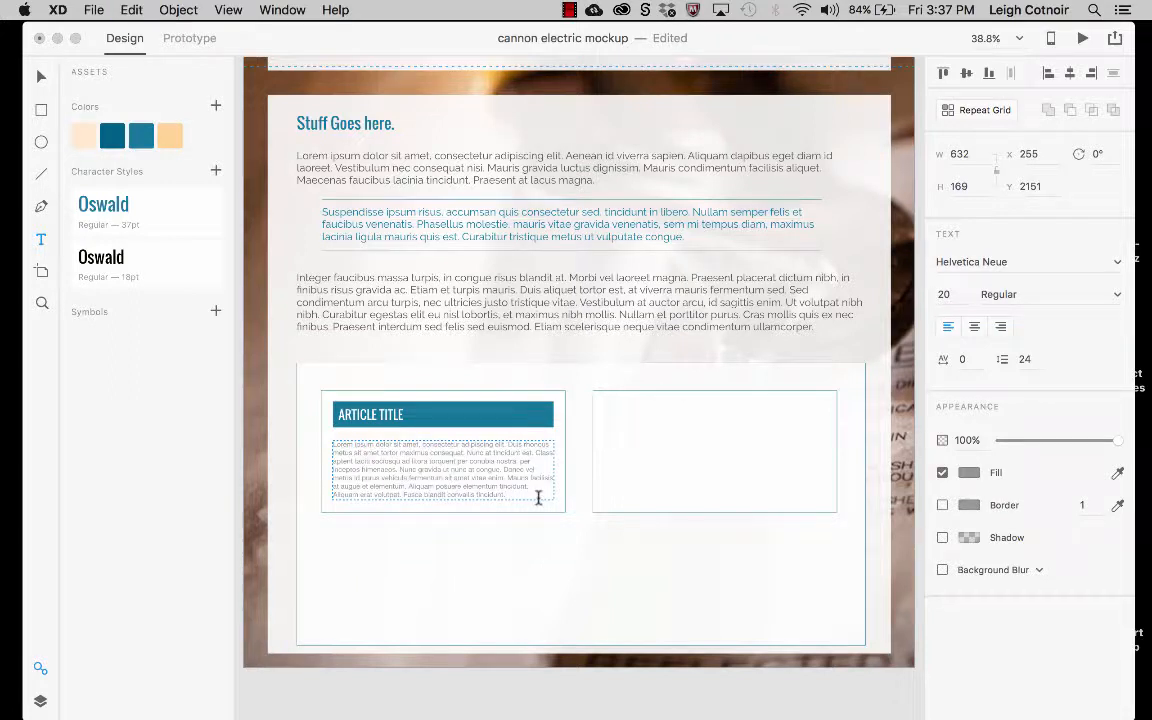
# - Set all of the article's placeholder text to the Raleway font at size 24
pyautogui.press('super+a')
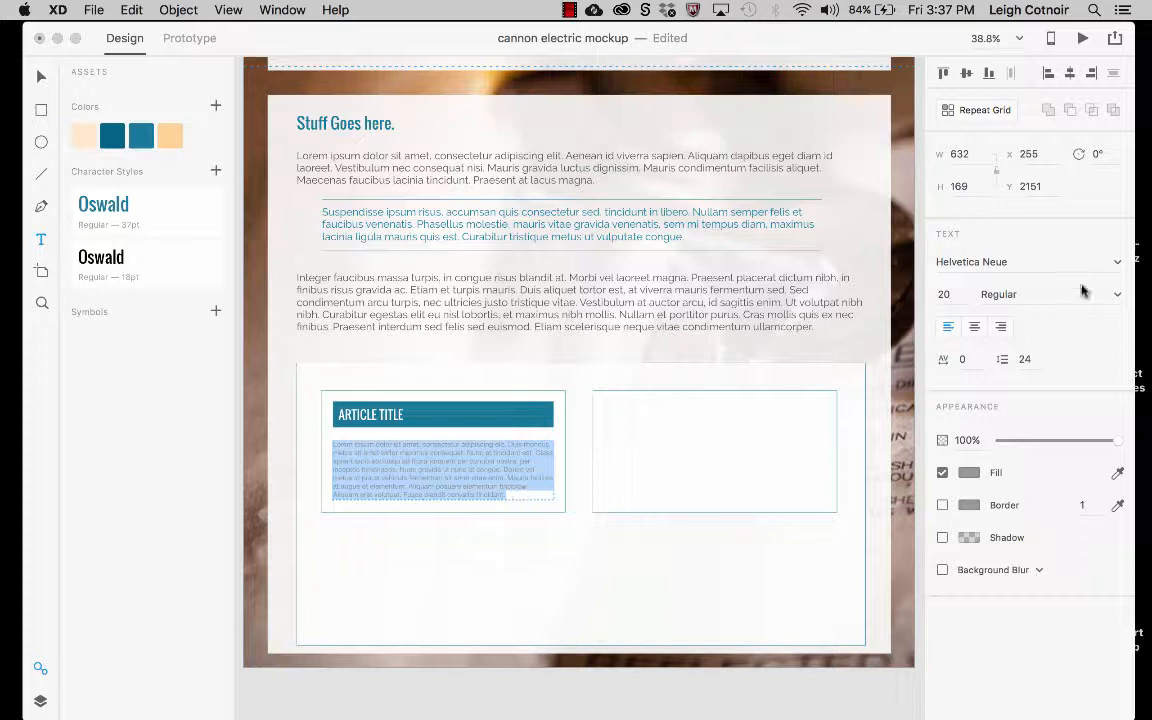
pyautogui.click(1018, 263)
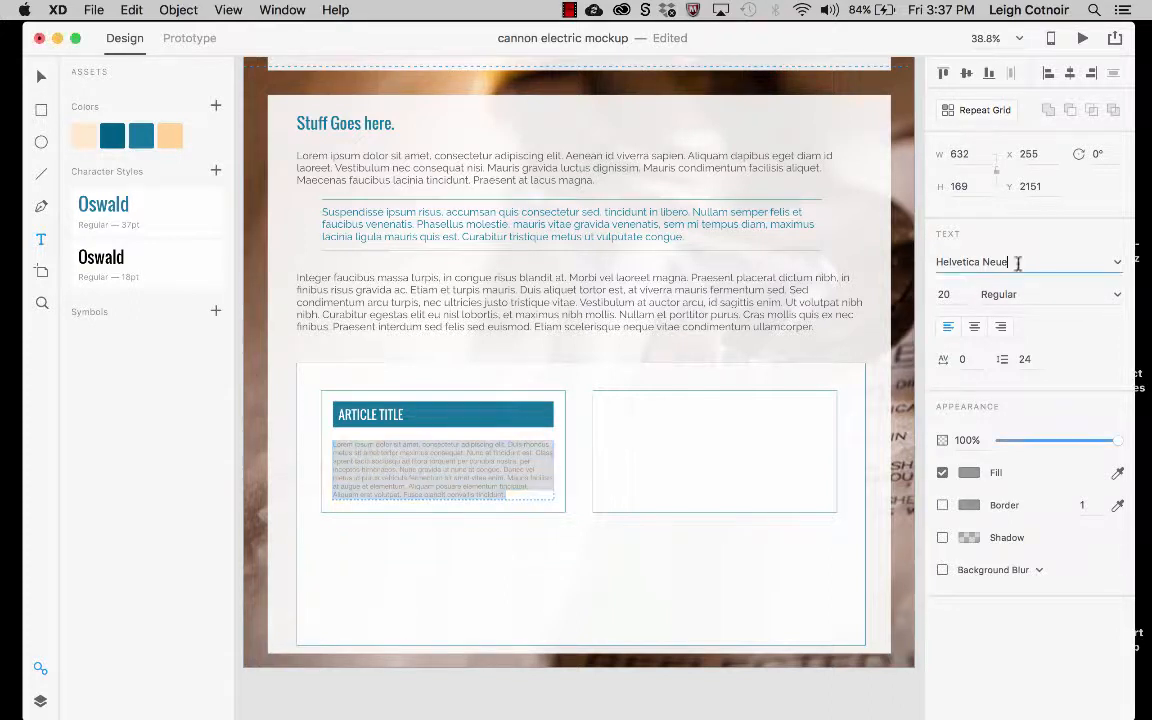
pyautogui.write('Raleway')
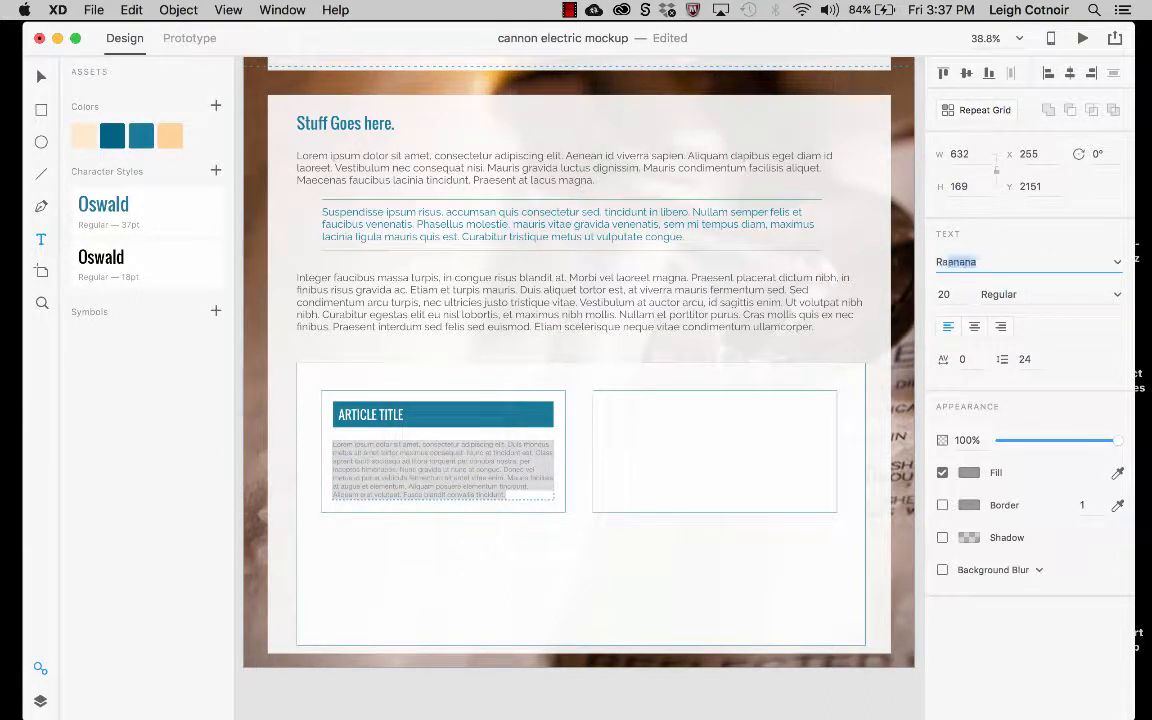
pyautogui.press('Return')
pyautogui.click(946, 295)
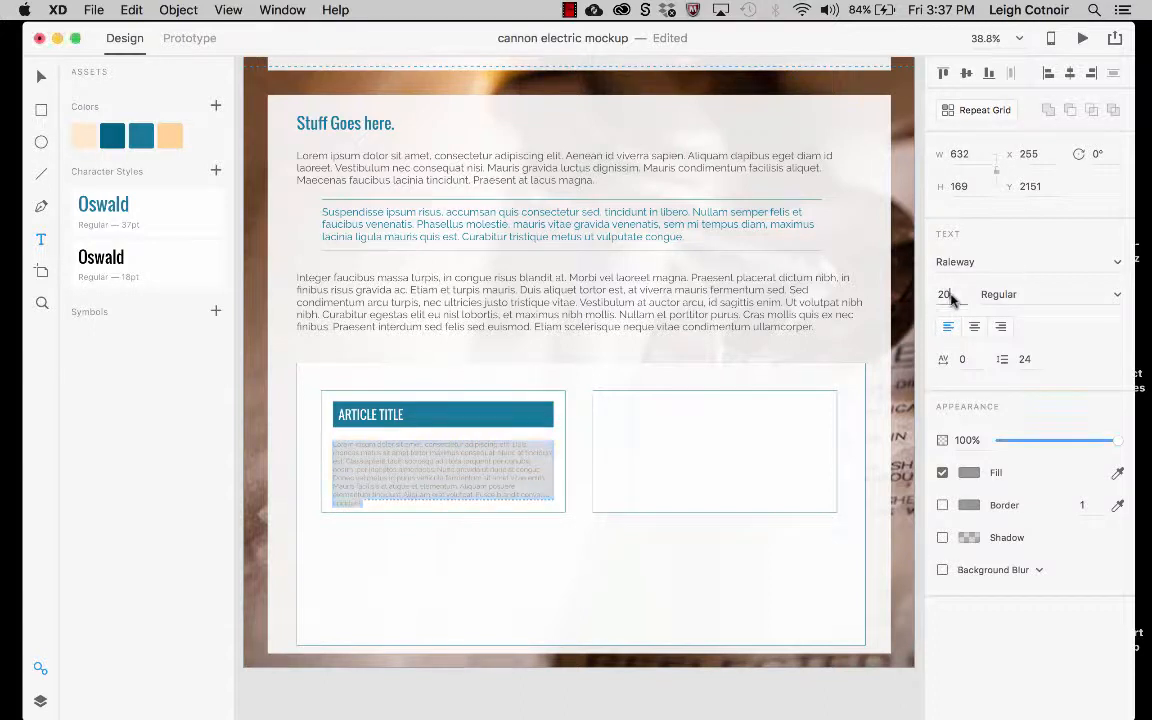
pyautogui.write('23')
pyautogui.press('Return')
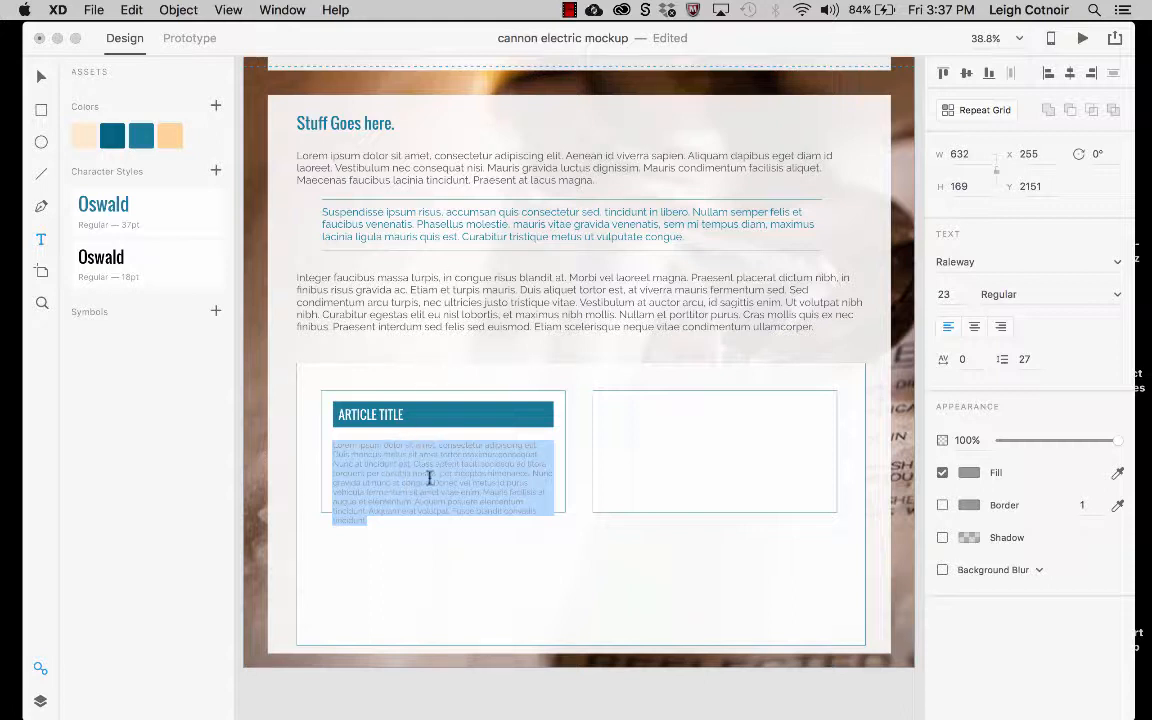
pyautogui.click(944, 293)
pyautogui.write('24')
pyautogui.press('Return')
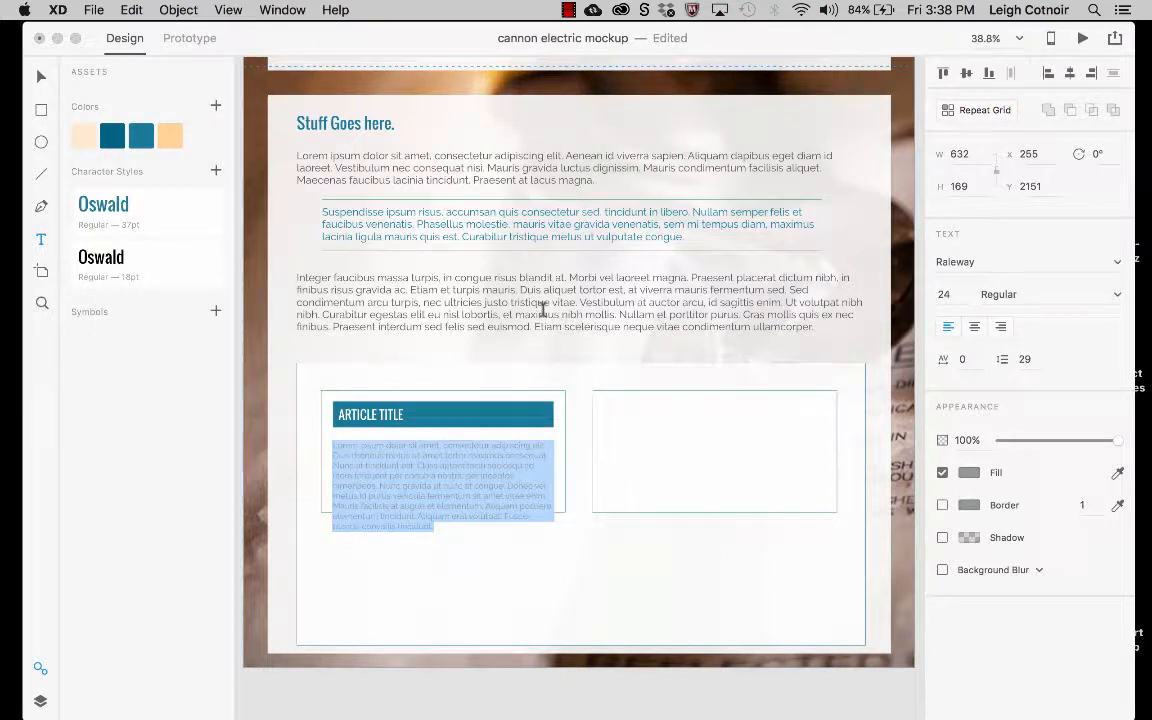
# - Save the main paragraph's dark grey #5A5A5A as a color asset and its Raleway size 30 text as a character style
pyautogui.click(476, 313)
pyautogui.doubleClick(524, 287)
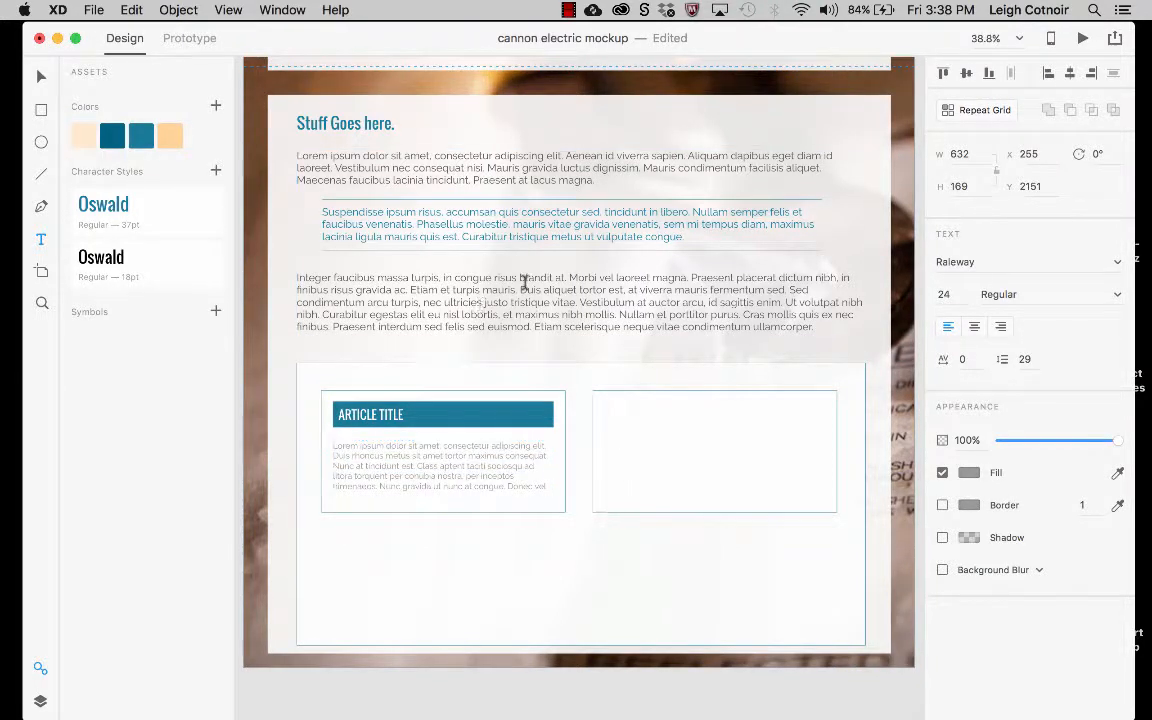
pyautogui.click(968, 474)
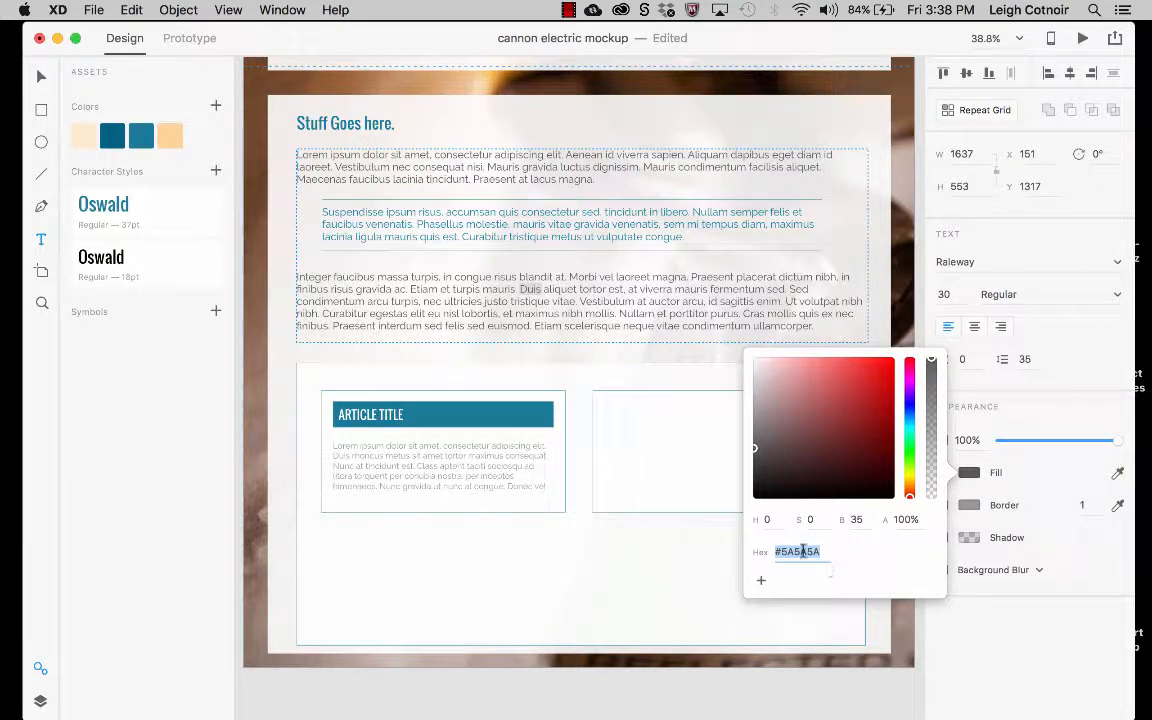
pyautogui.click(968, 476)
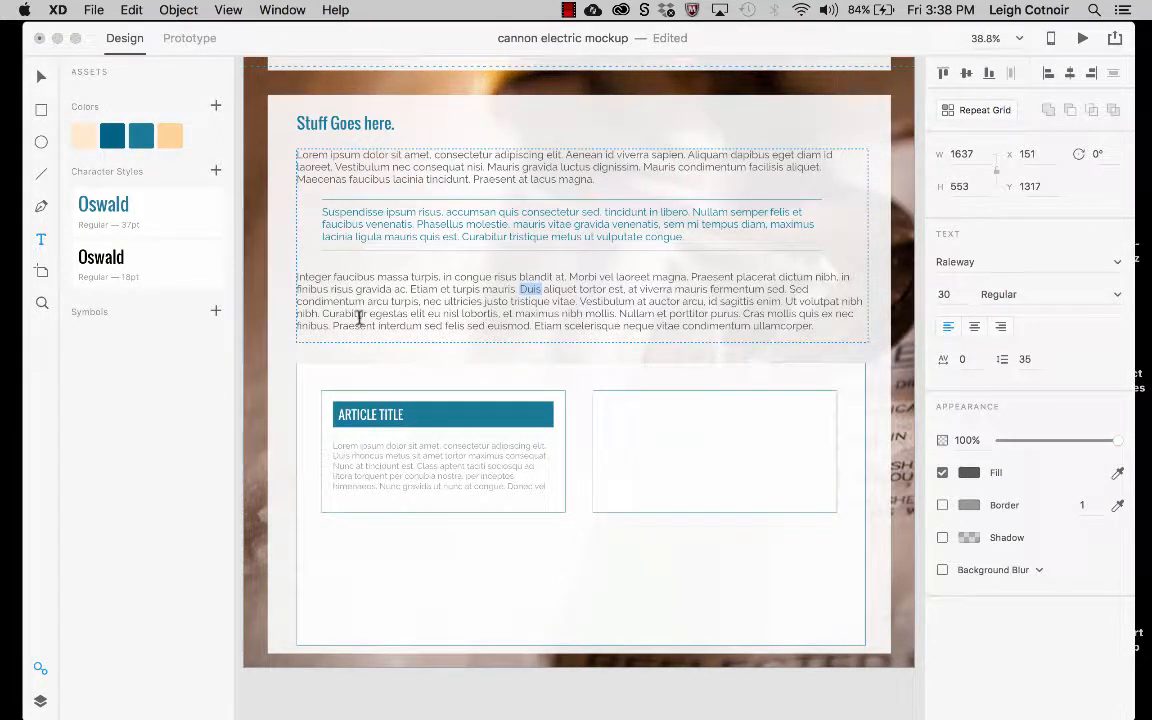
pyautogui.click(213, 106)
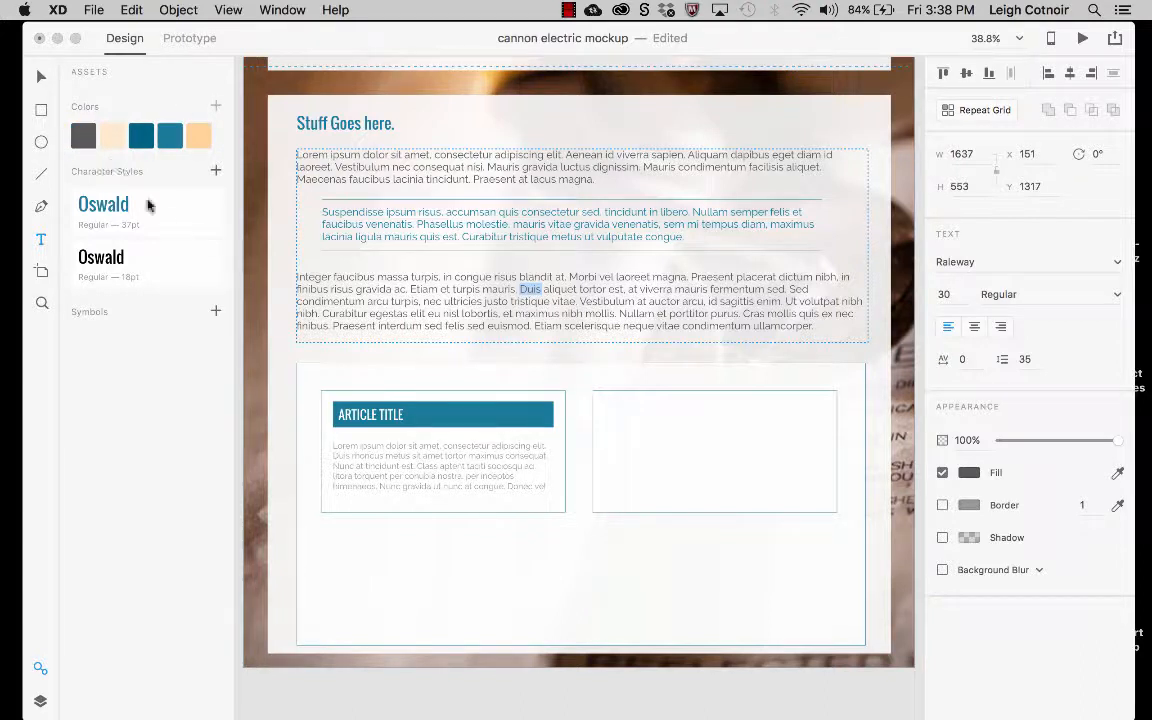
pyautogui.click(413, 289)
pyautogui.click(215, 170)
# - Apply the saved dark grey to the article's placeholder text and save its Raleway size 24 formatting as a character style
pyautogui.click(452, 474)
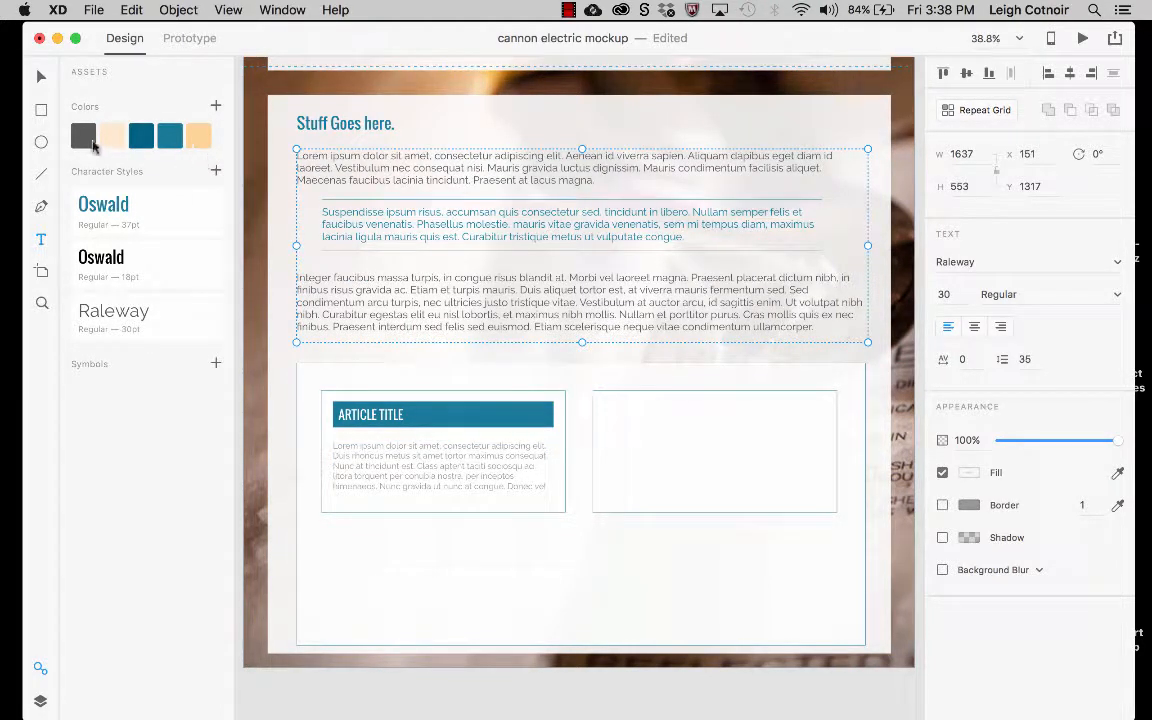
pyautogui.doubleClick(468, 463)
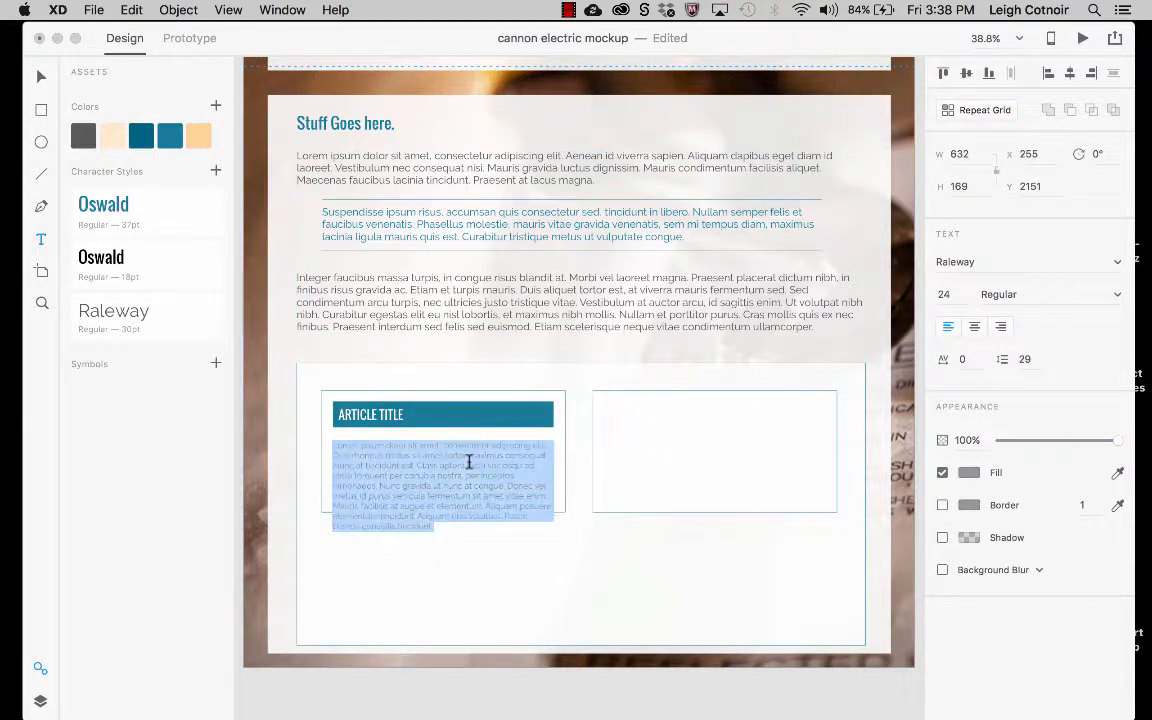
pyautogui.click(968, 473)
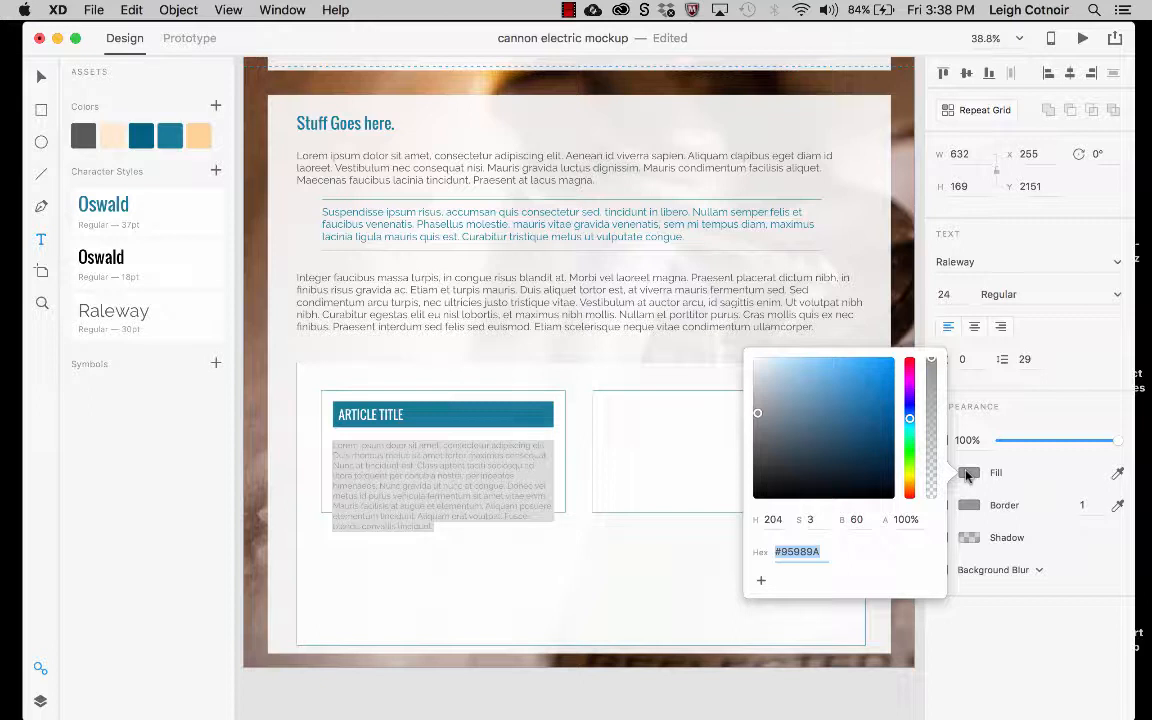
pyautogui.click(968, 476)
pyautogui.click(77, 140)
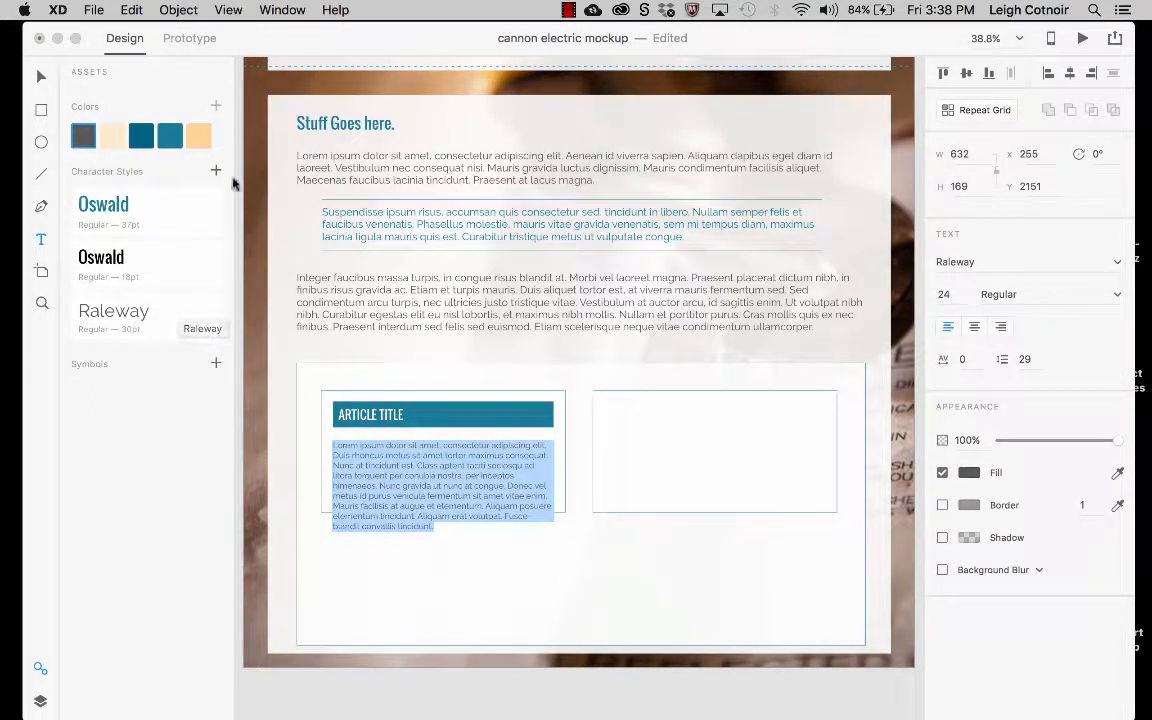
pyautogui.click(218, 173)
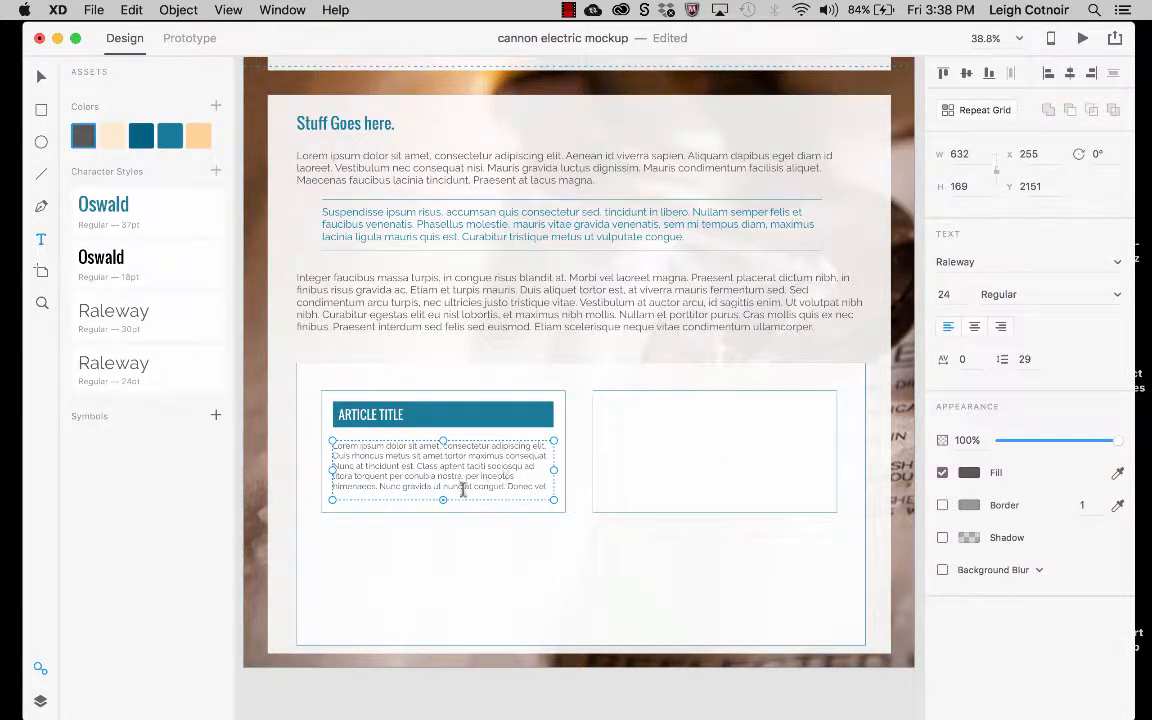
# - Extend the article's text area to a height of about 182
pyautogui.moveTo(443, 500)
pyautogui.mouseDown()
pyautogui.moveTo(442, 524)
pyautogui.moveTo(443, 504)
pyautogui.mouseUp()
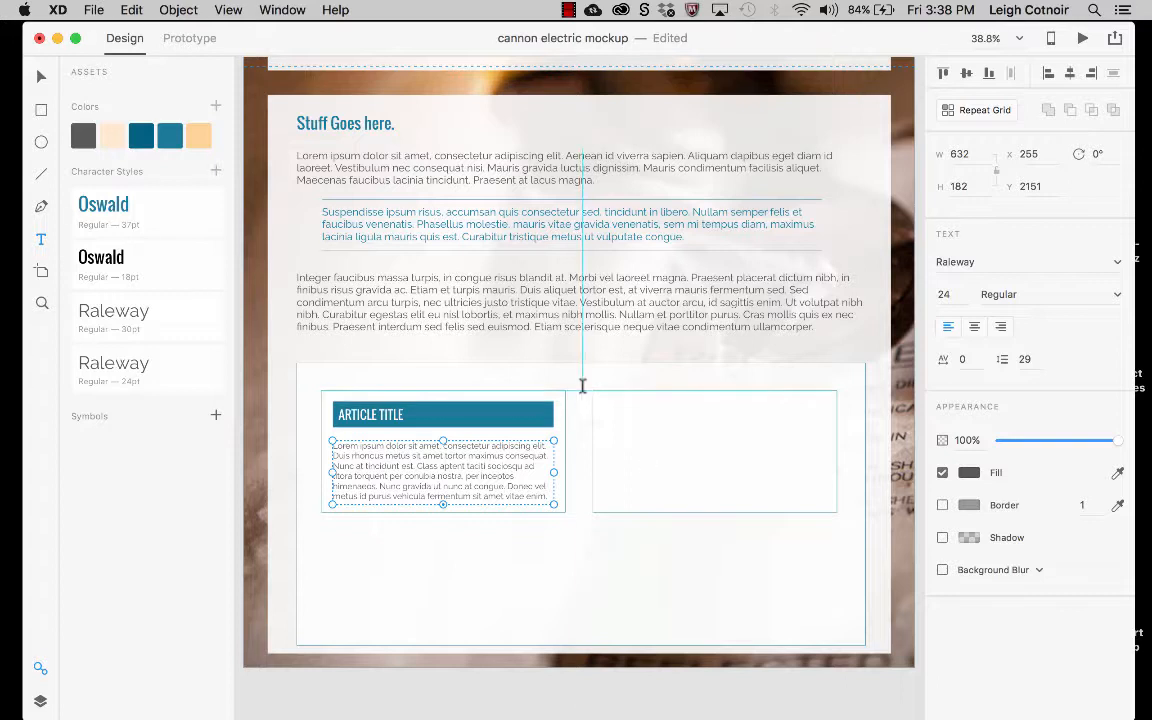
pyautogui.click(584, 598)
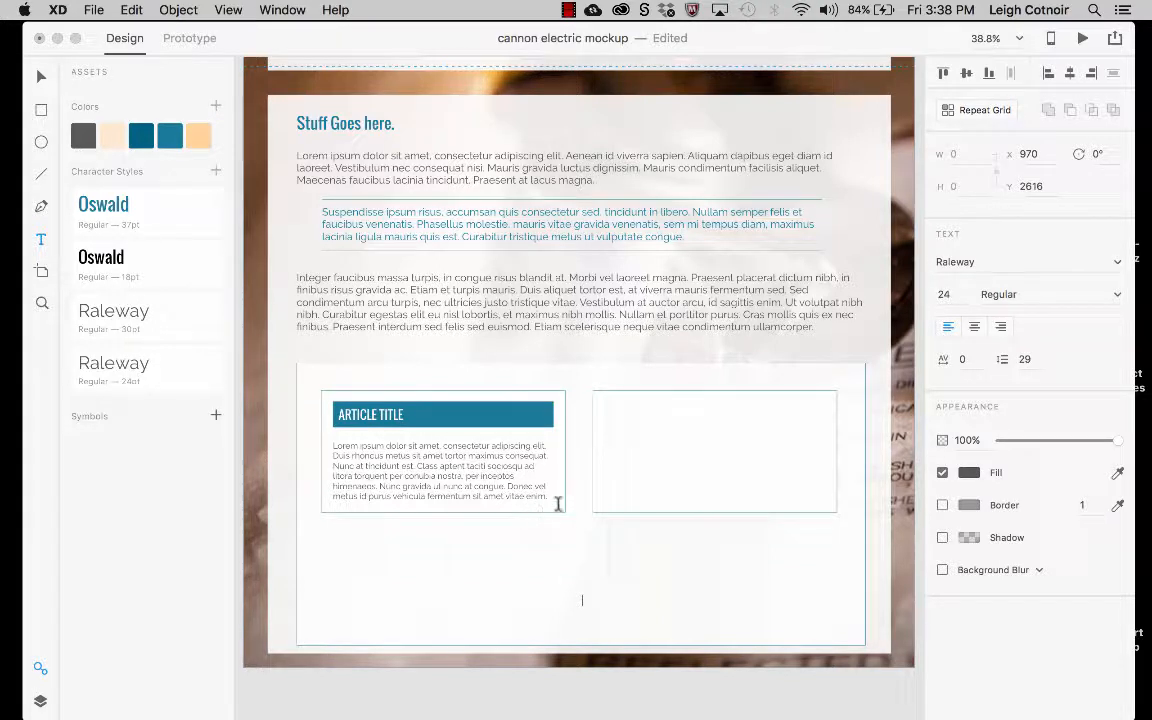
pyautogui.click(41, 77)
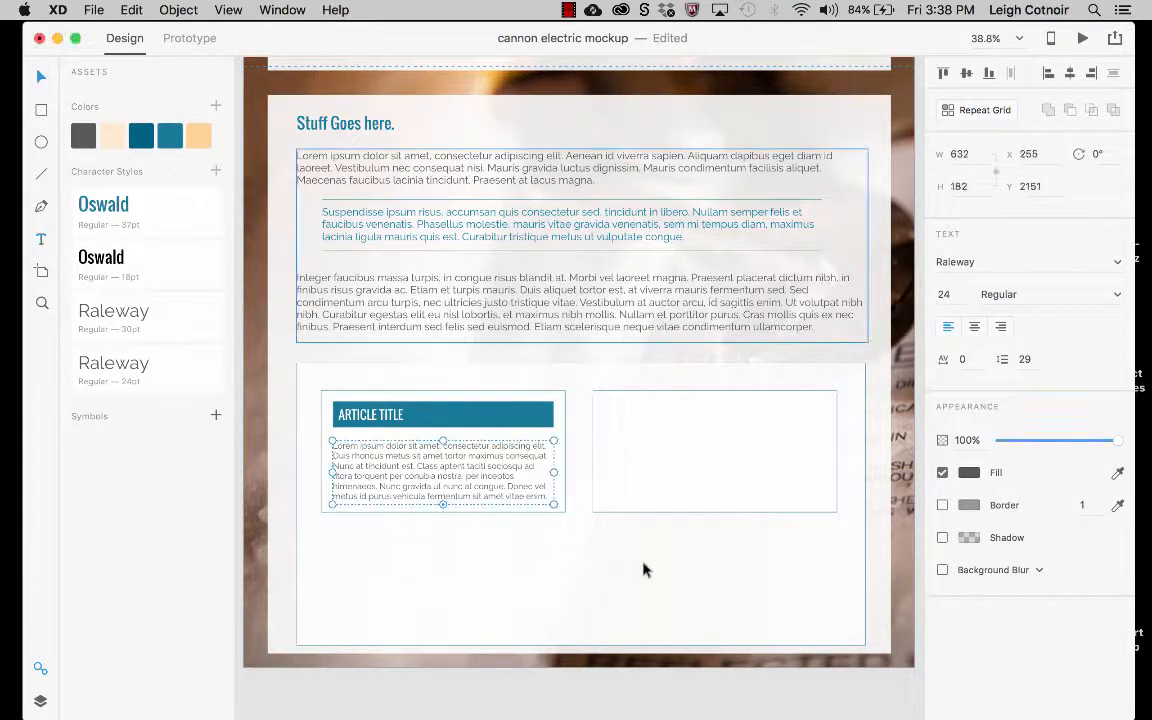
# - Increase the first article box's height to 410
pyautogui.click(562, 513)
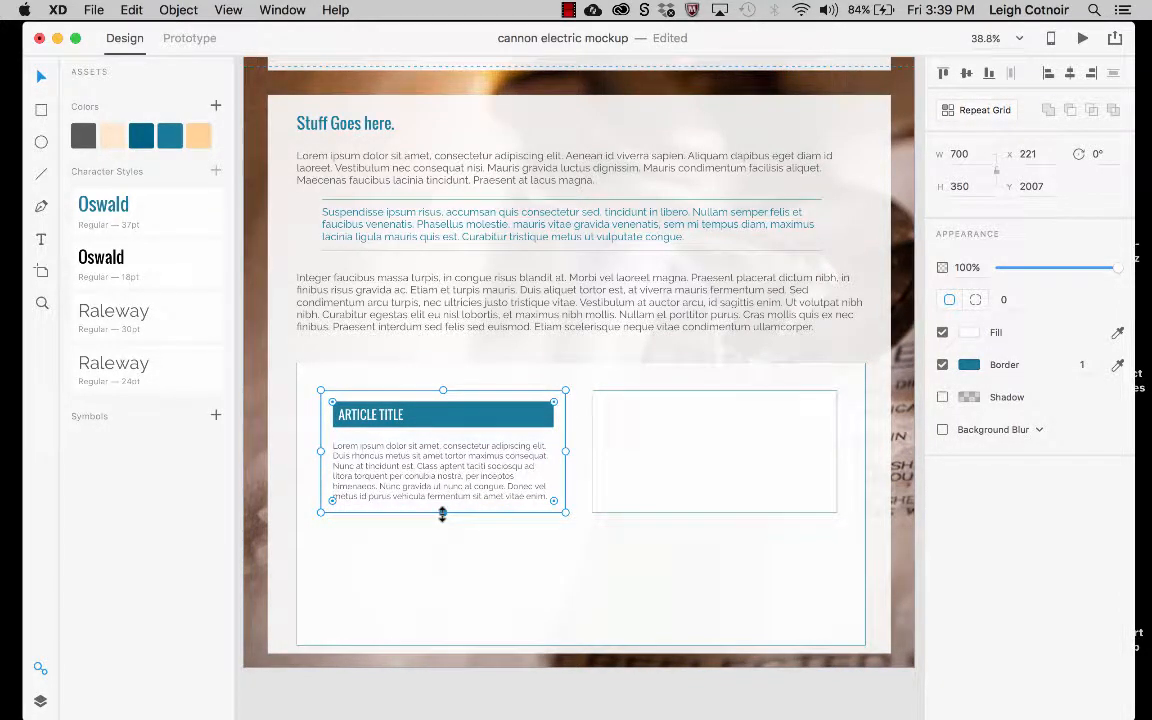
pyautogui.moveTo(442, 513); pyautogui.dragTo(443, 532)
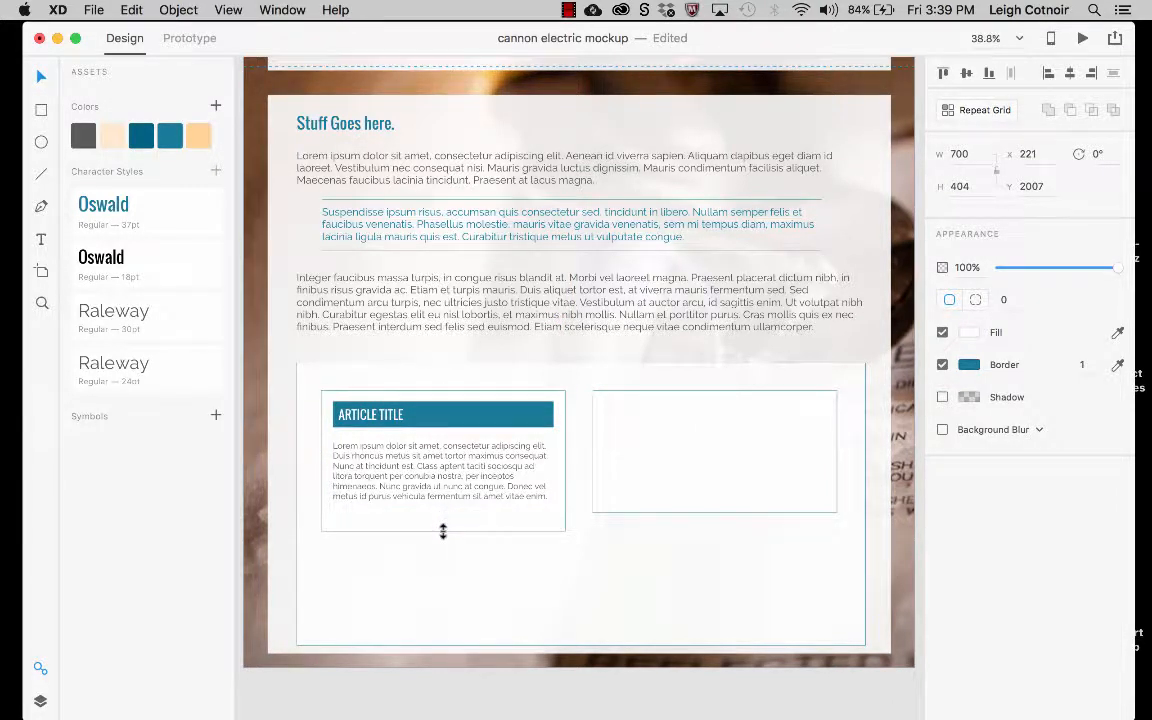
pyautogui.click(961, 186)
pyautogui.write('410')
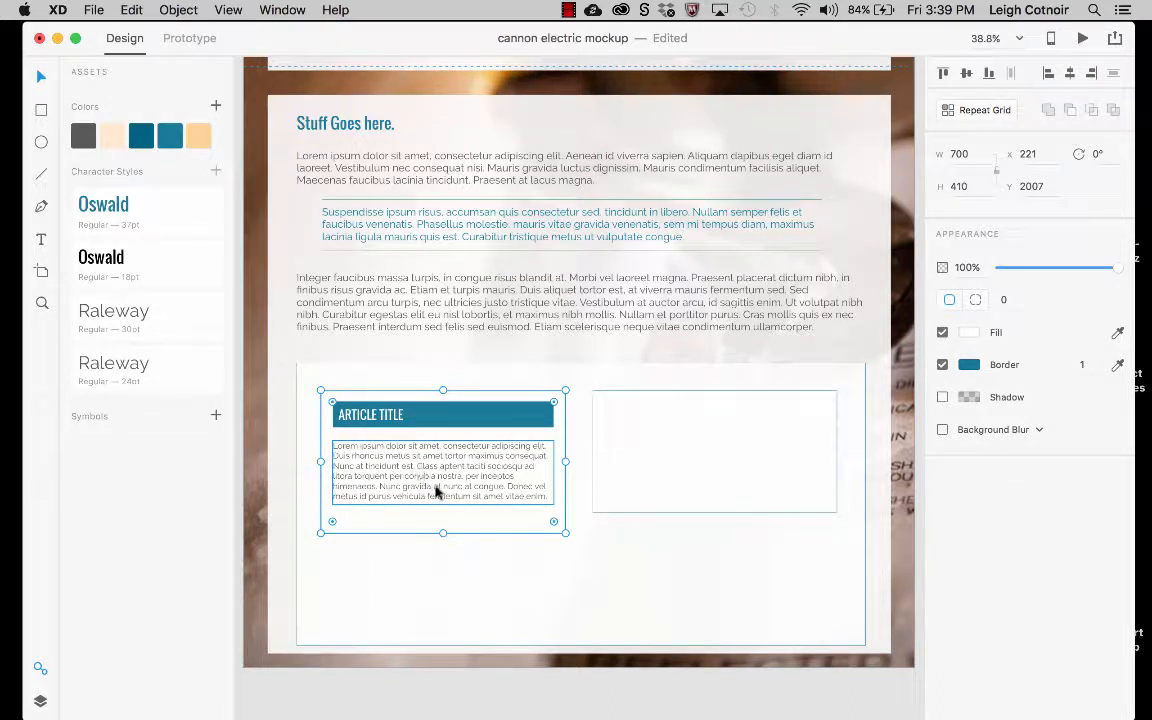
# - Readjust the article's text area to about 182 high and shorten the surrounding box to about 367 high
pyautogui.doubleClick(428, 477)
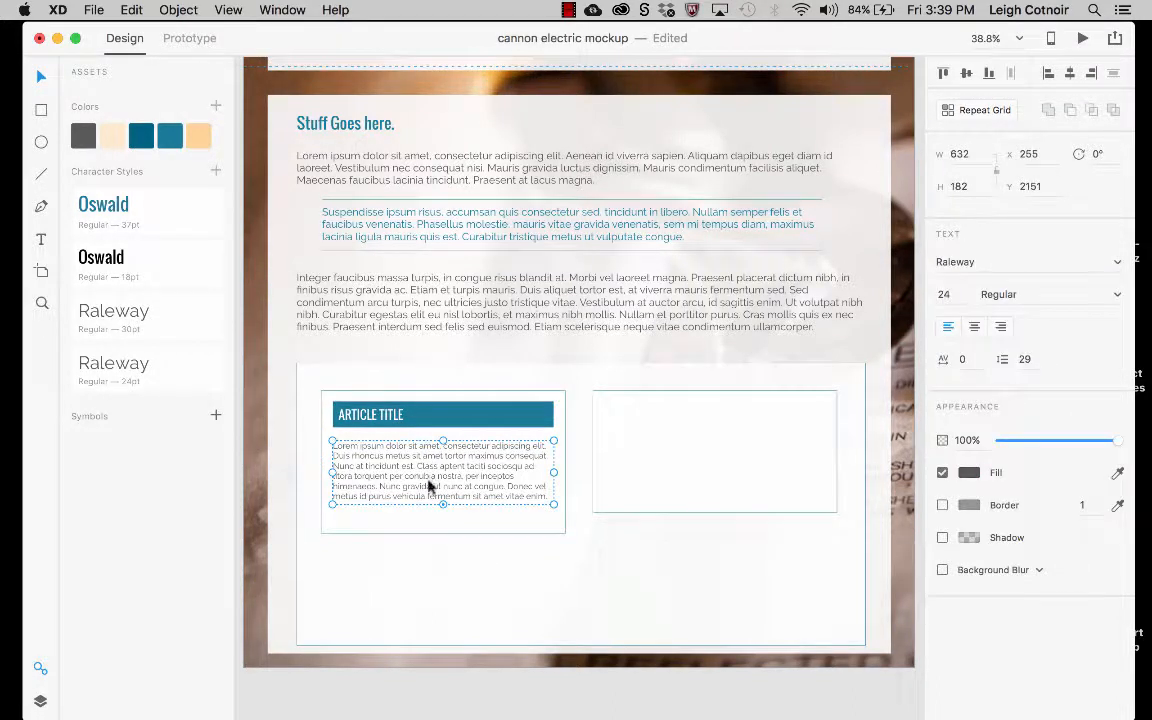
pyautogui.moveTo(443, 504)
pyautogui.mouseDown()
pyautogui.moveTo(444, 519)
pyautogui.moveTo(443, 500)
pyautogui.mouseUp()
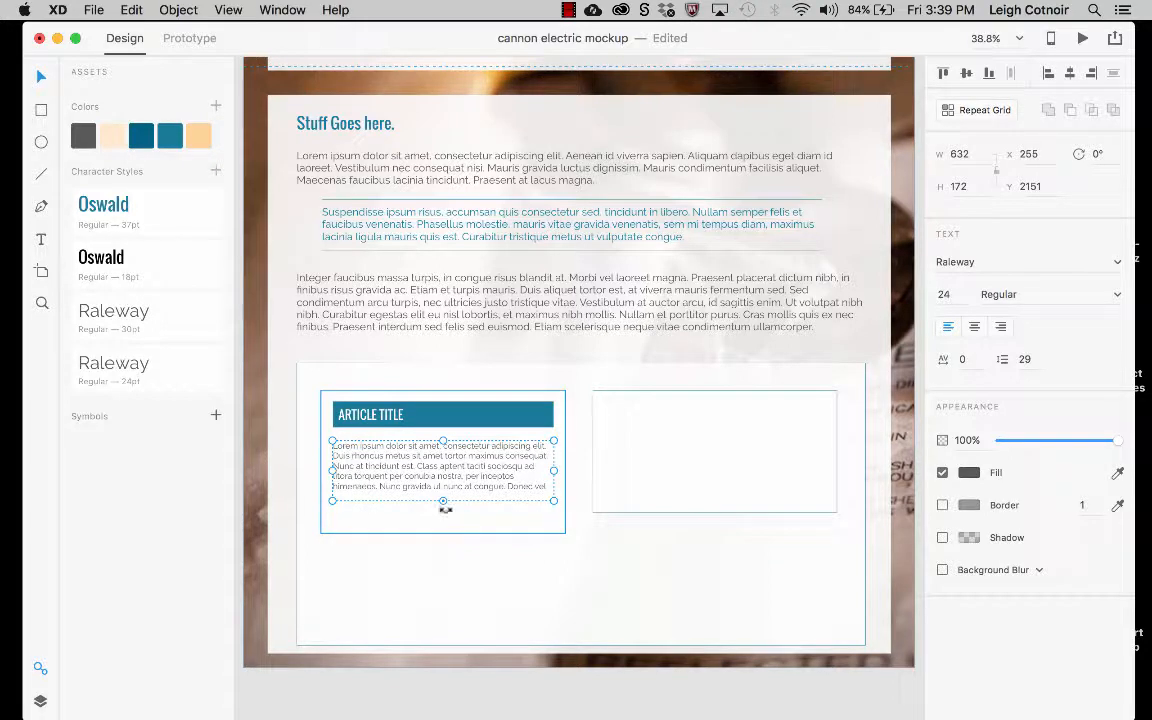
pyautogui.moveTo(443, 500)
pyautogui.mouseDown()
pyautogui.moveTo(441, 512)
pyautogui.moveTo(443, 503)
pyautogui.mouseUp()
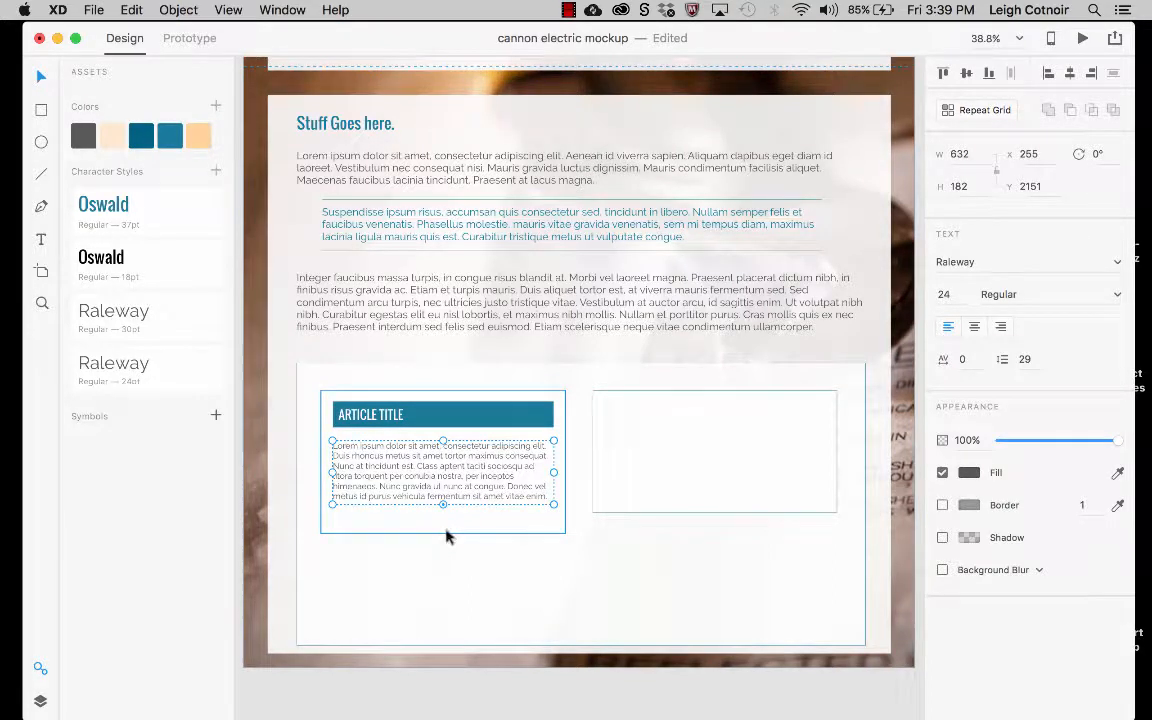
pyautogui.click(446, 532)
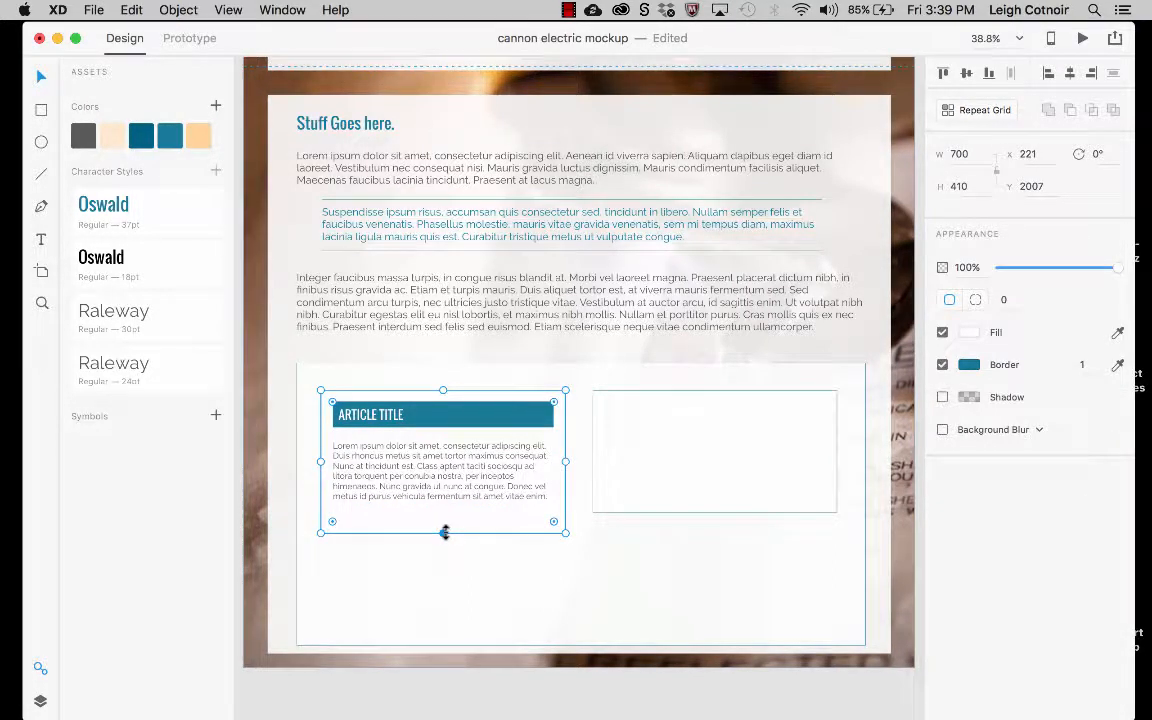
pyautogui.moveTo(445, 532); pyautogui.dragTo(445, 517)
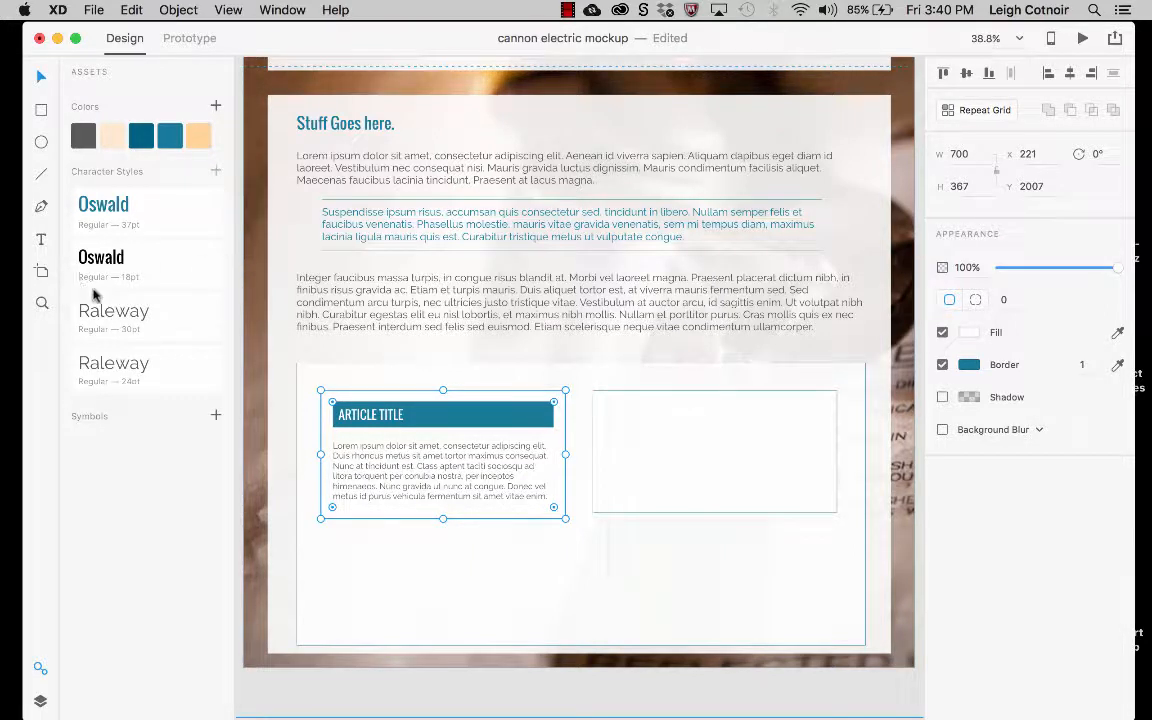
# - Give the first article box a gradient fill of white #FFFFFF, with the upper stop at 0% opacity and the lower stop opaque
pyautogui.click(309, 387)
pyautogui.click(334, 398)
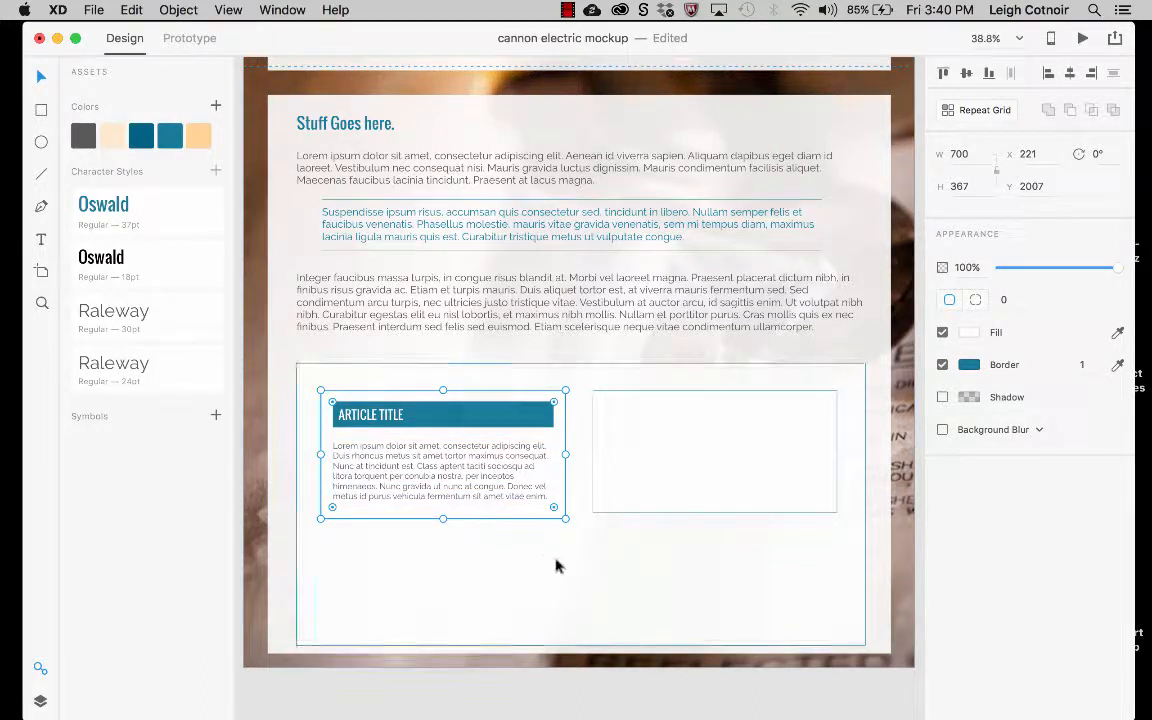
pyautogui.click(971, 333)
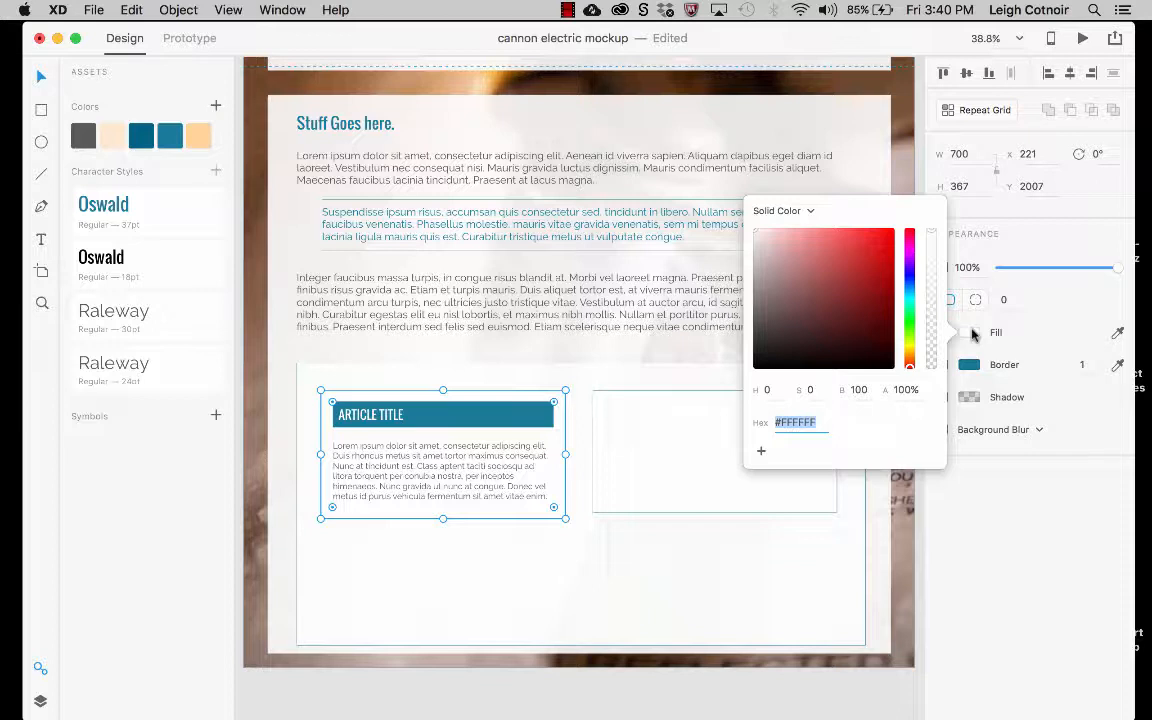
pyautogui.click(784, 214)
pyautogui.click(788, 225)
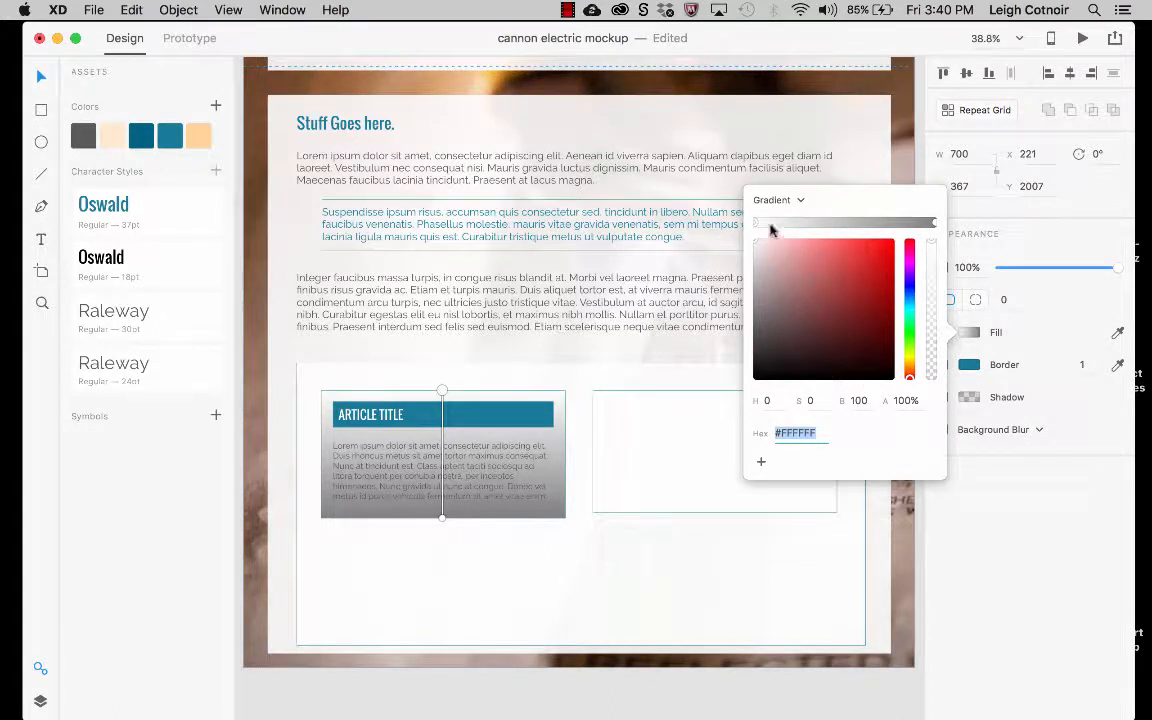
pyautogui.click(935, 224)
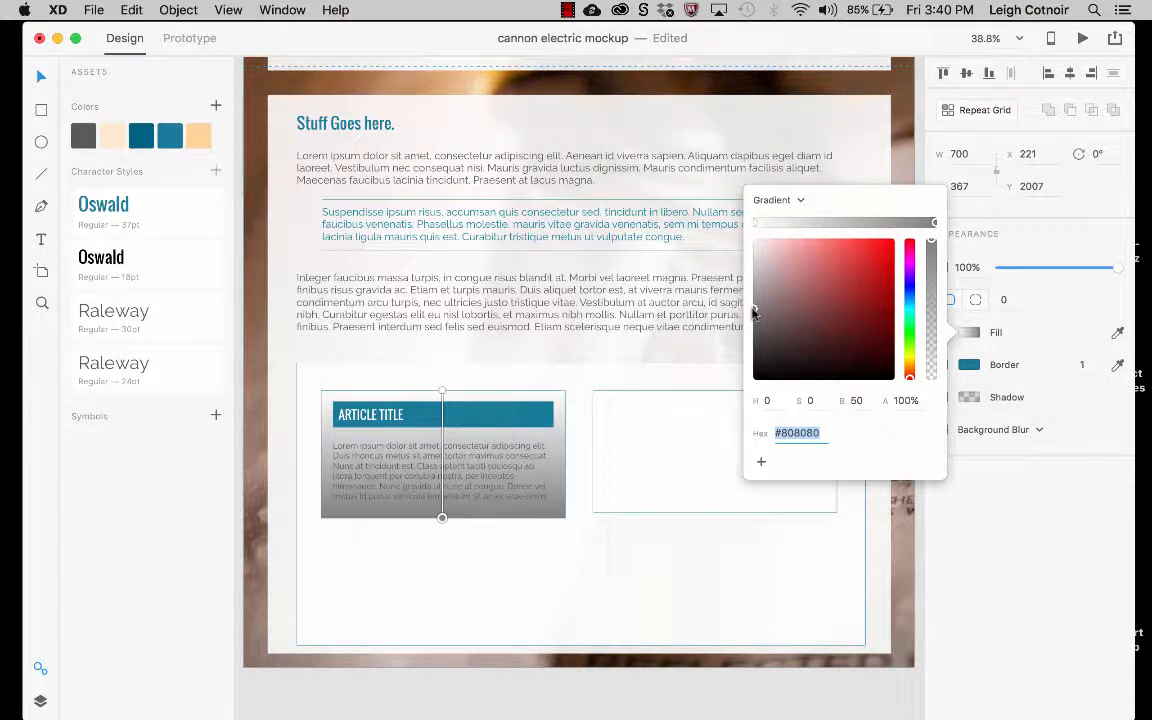
pyautogui.moveTo(753, 306); pyautogui.dragTo(742, 222)
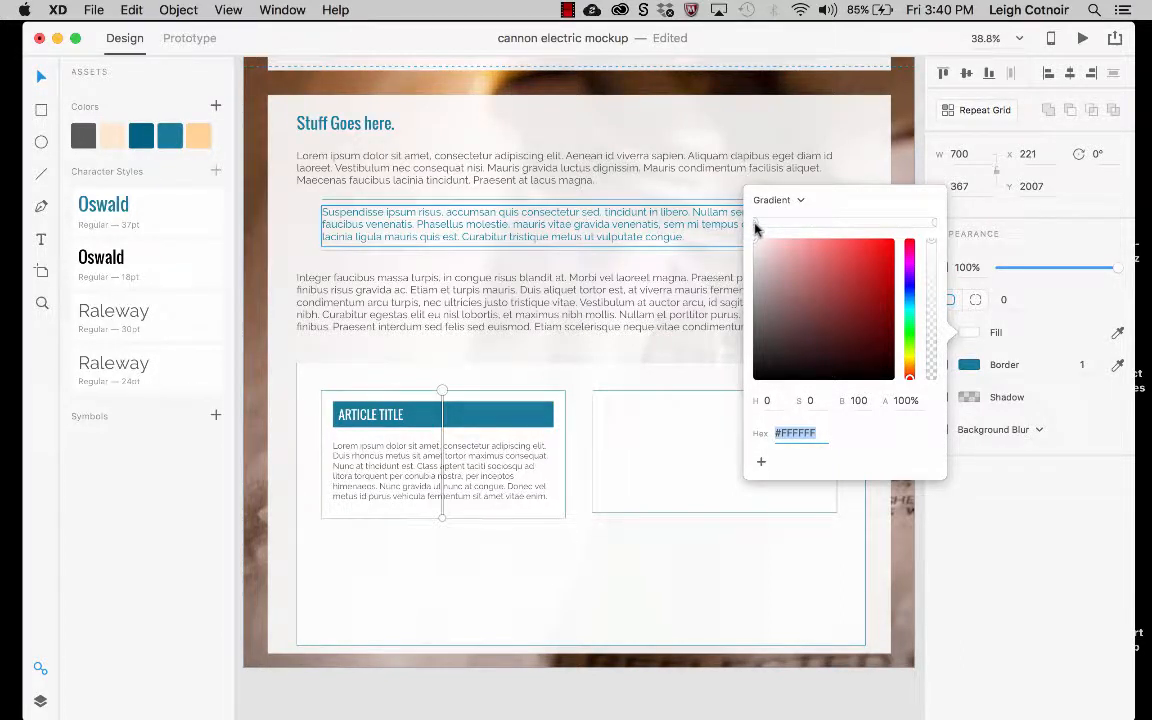
pyautogui.moveTo(931, 238); pyautogui.dragTo(940, 400)
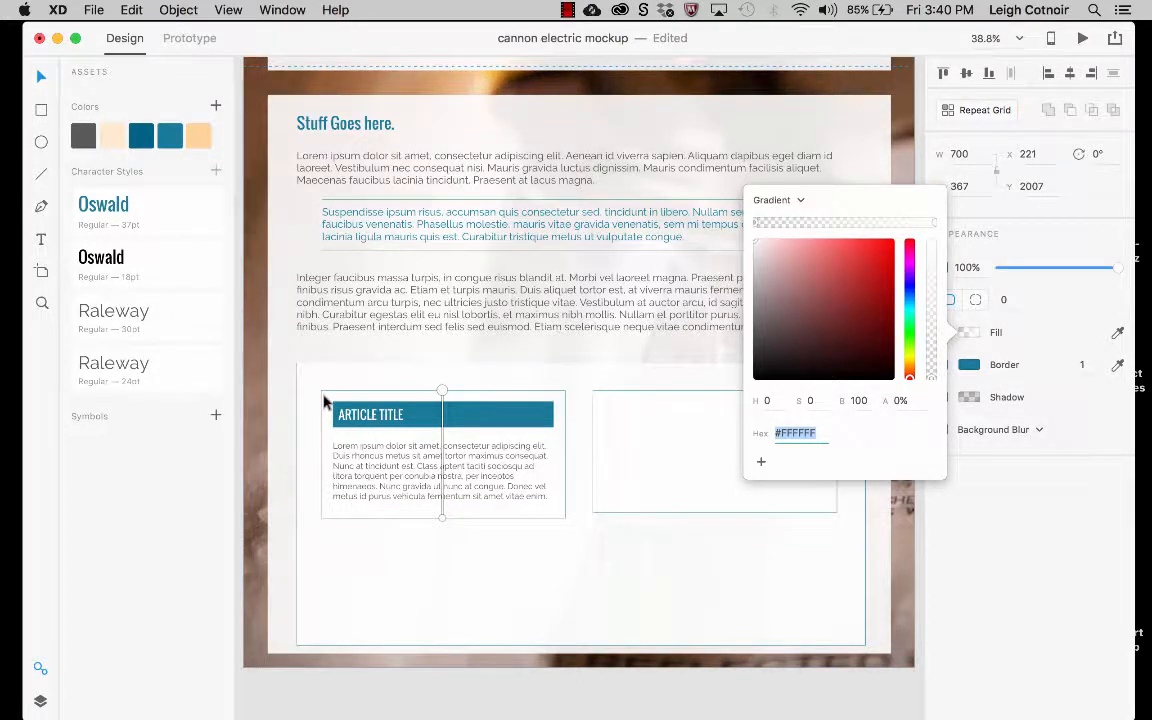
# - Bring the gradient-filled article box in front of its title bar and placeholder text
pyautogui.click(327, 408)
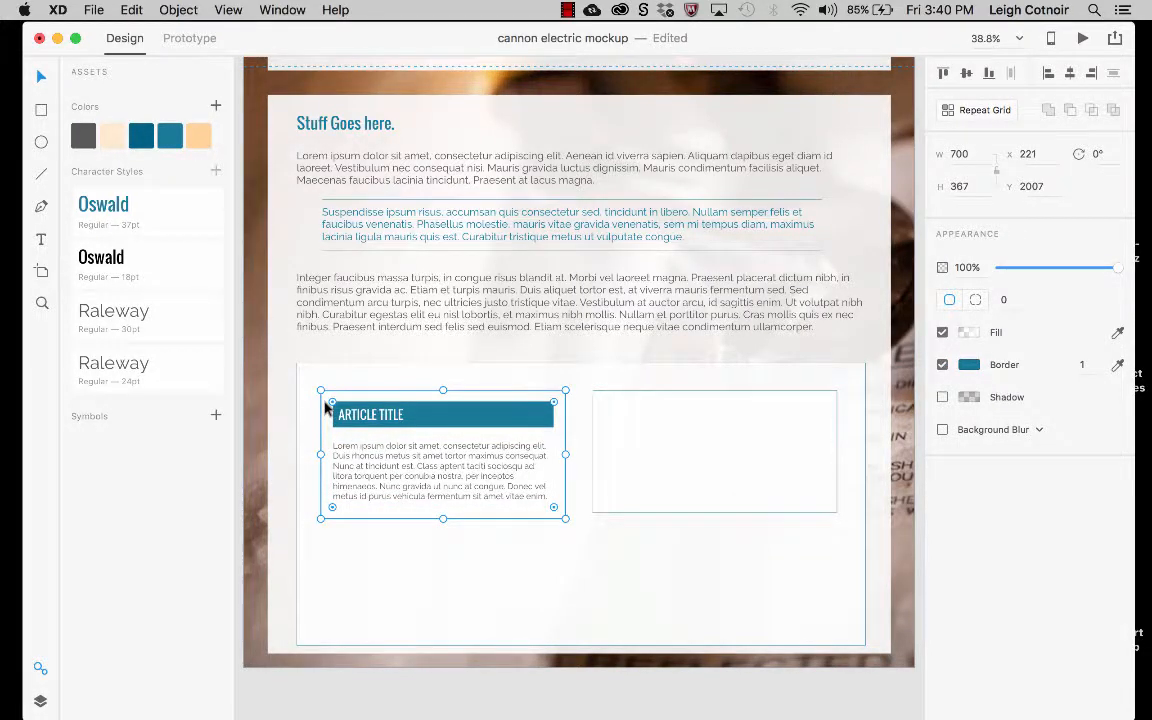
pyautogui.click(327, 563)
pyautogui.press('super+z')
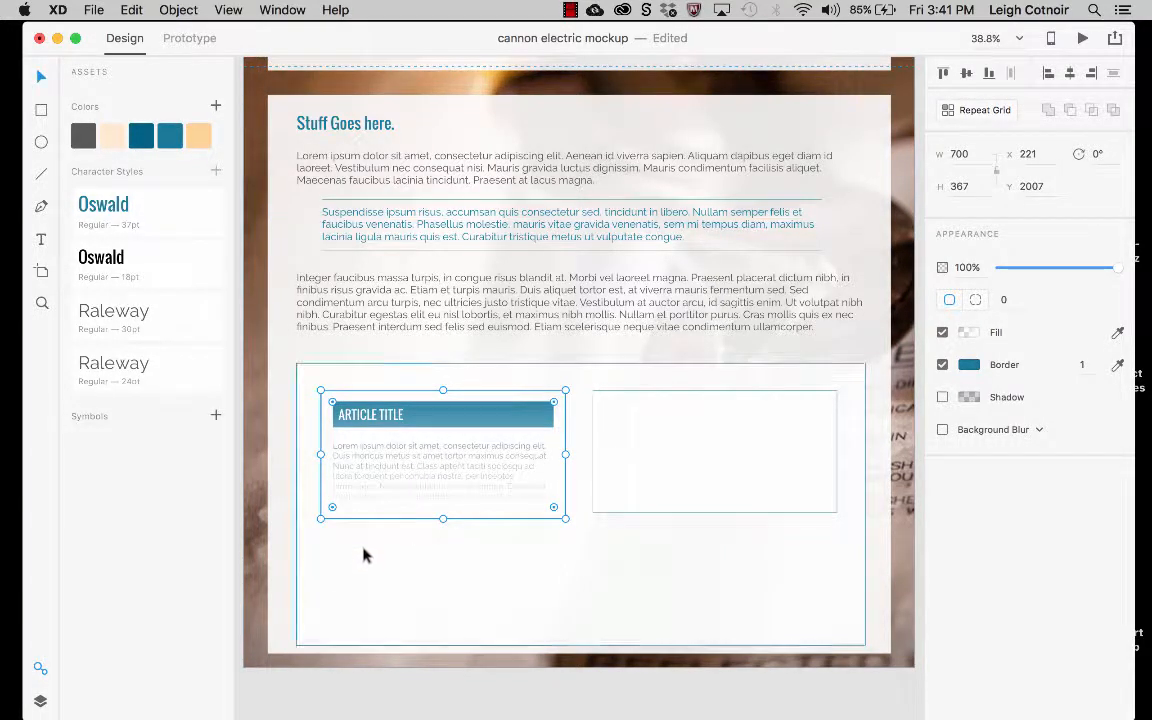
# - Shorten and reposition the box's gradient so only the last lines of the article's placeholder text fade to white
pyautogui.click(968, 332)
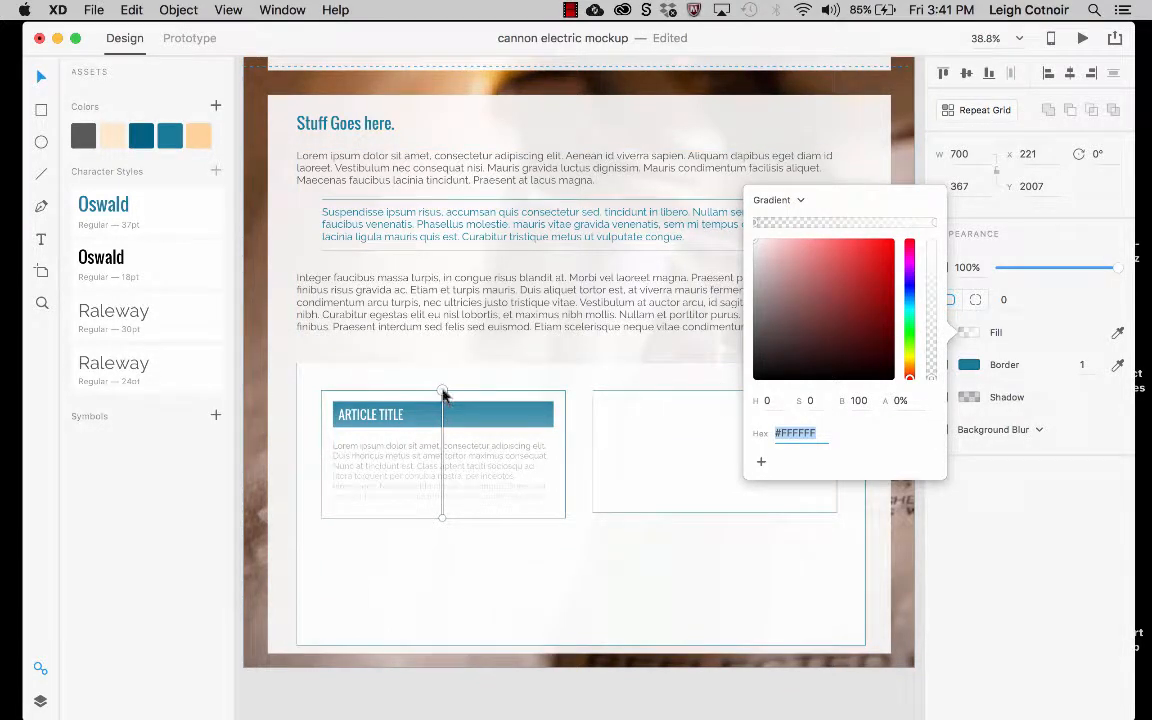
pyautogui.moveTo(442, 391); pyautogui.dragTo(447, 488)
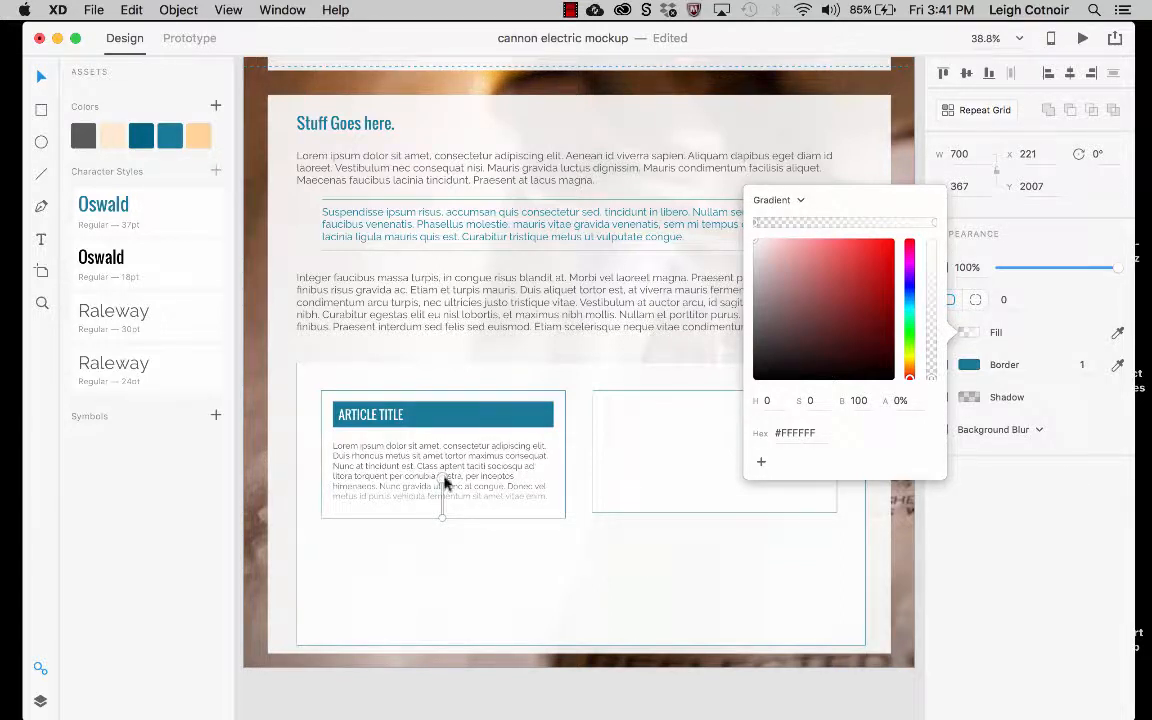
pyautogui.moveTo(446, 484); pyautogui.dragTo(443, 476)
pyautogui.click(442, 520)
pyautogui.moveTo(442, 520); pyautogui.dragTo(442, 505)
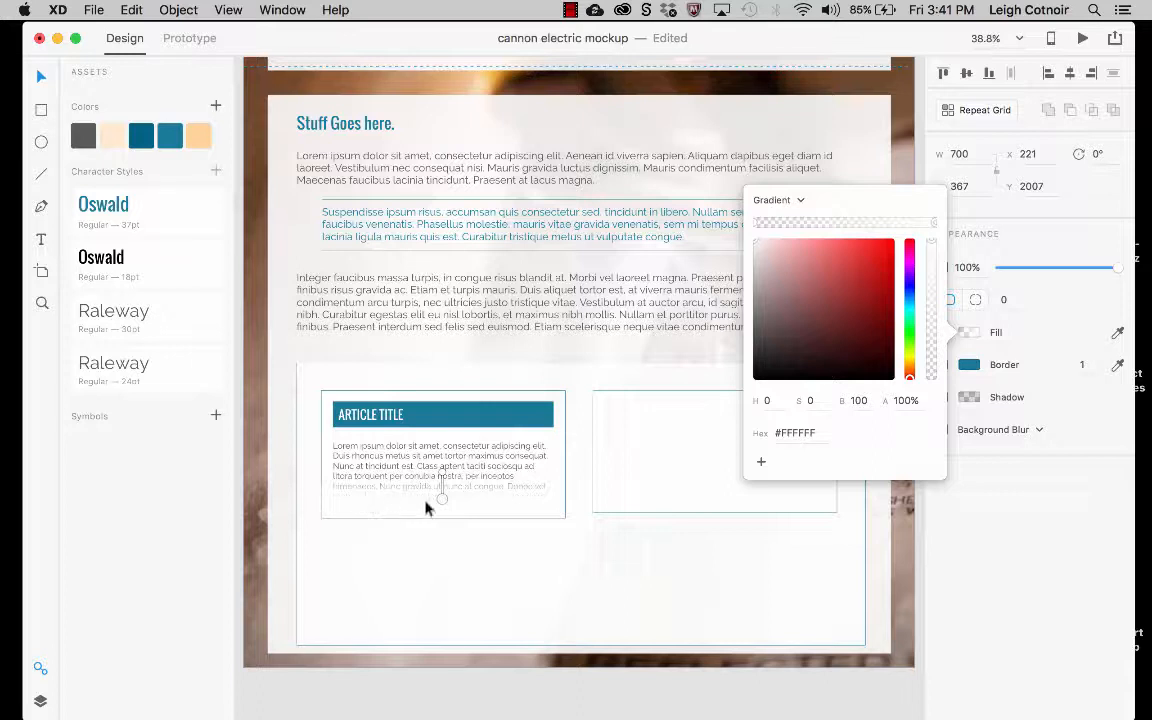
pyautogui.moveTo(442, 497); pyautogui.dragTo(442, 467)
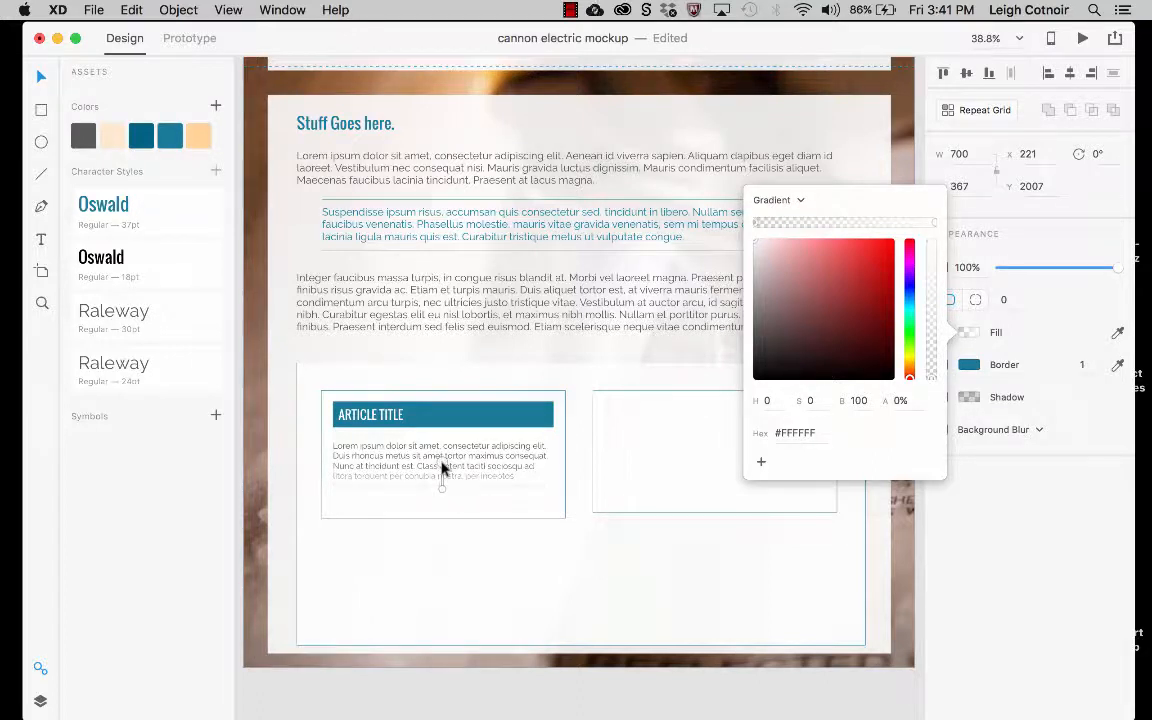
pyautogui.click(443, 494)
pyautogui.click(461, 565)
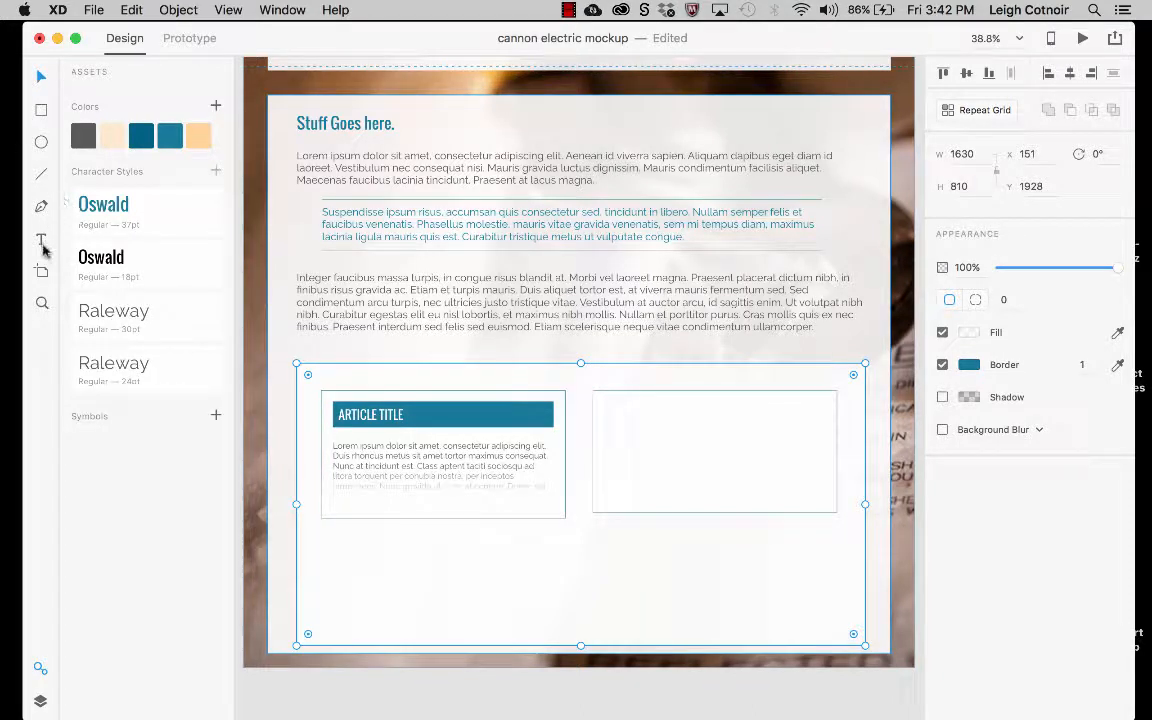
# - Add a "READ MORE" text at about X 663, Y 2346 below the faded text in the first article box
pyautogui.click(41, 239)
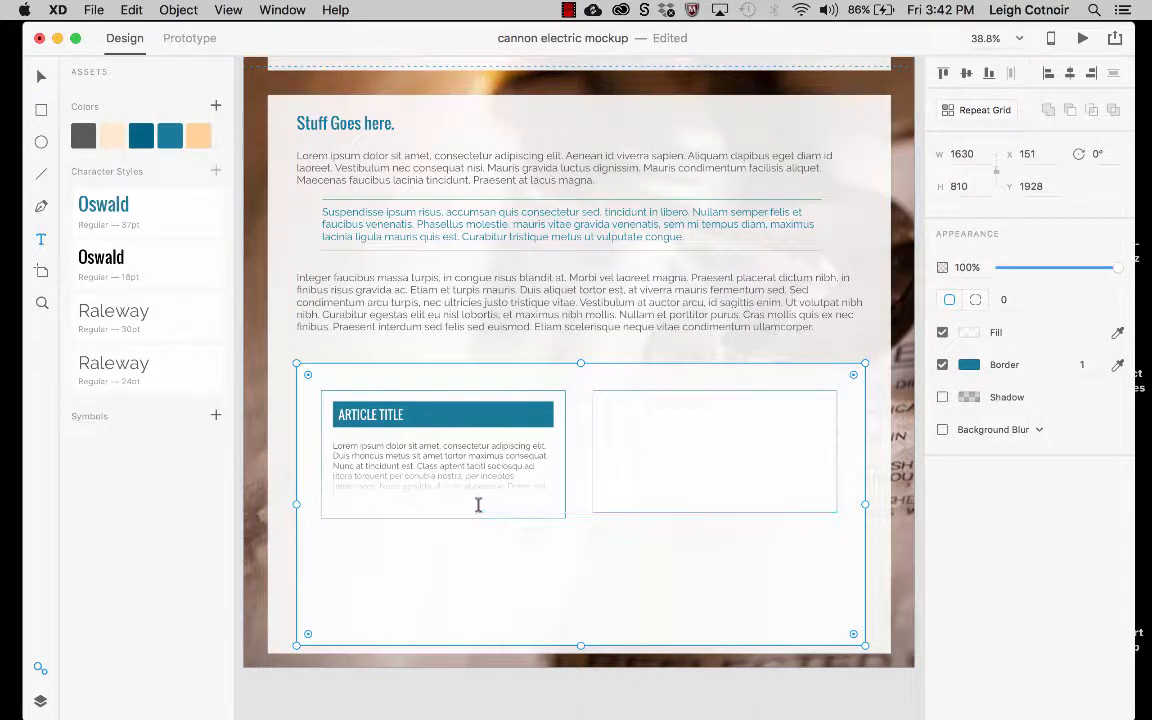
pyautogui.click(475, 506)
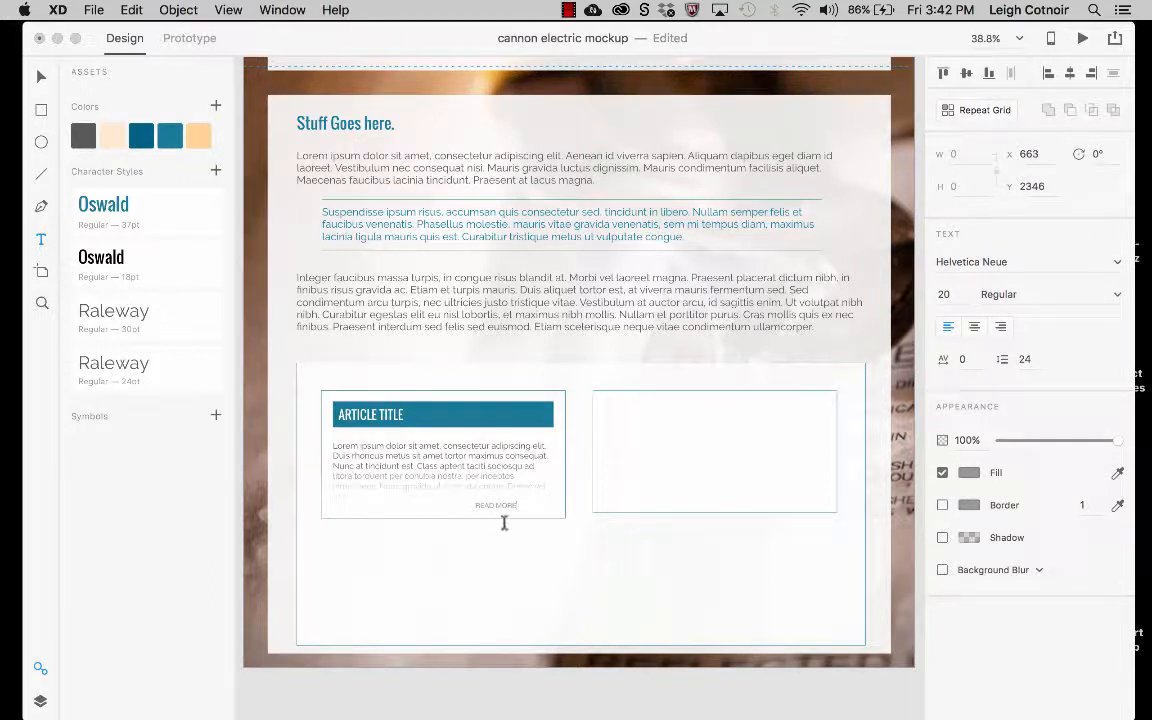
# - Apply the Oswald Regular 18pt character style to the READ MORE text and set its font size to 20
pyautogui.press('Escape')
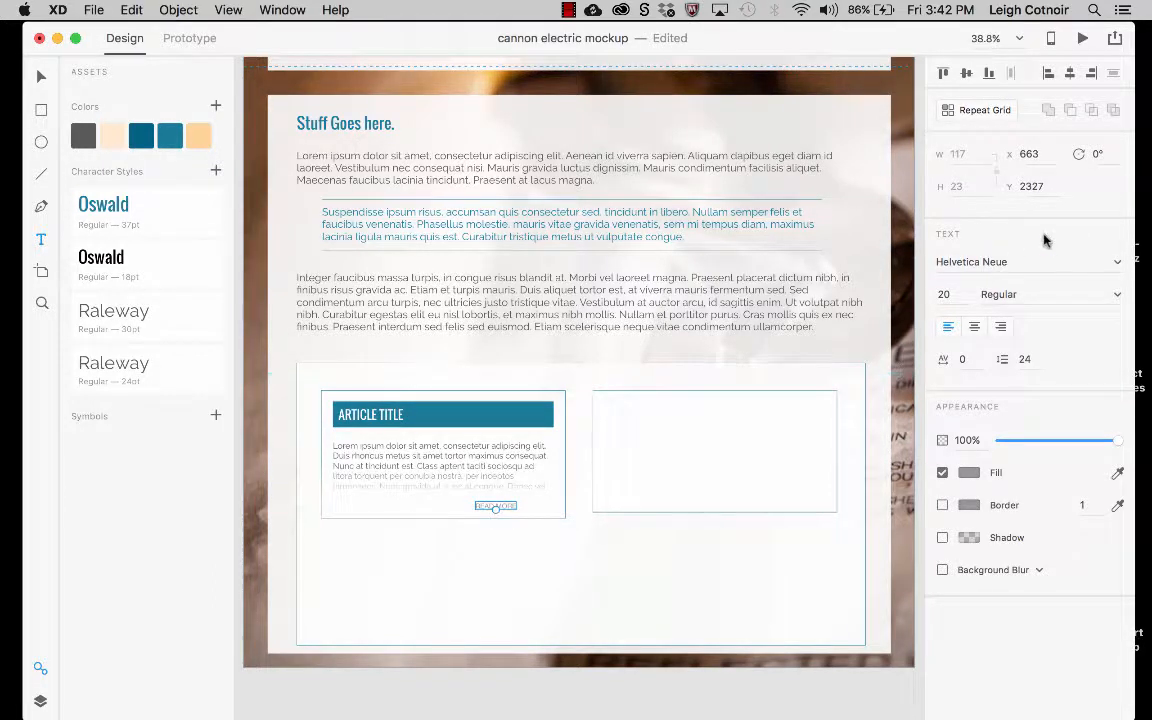
pyautogui.click(119, 262)
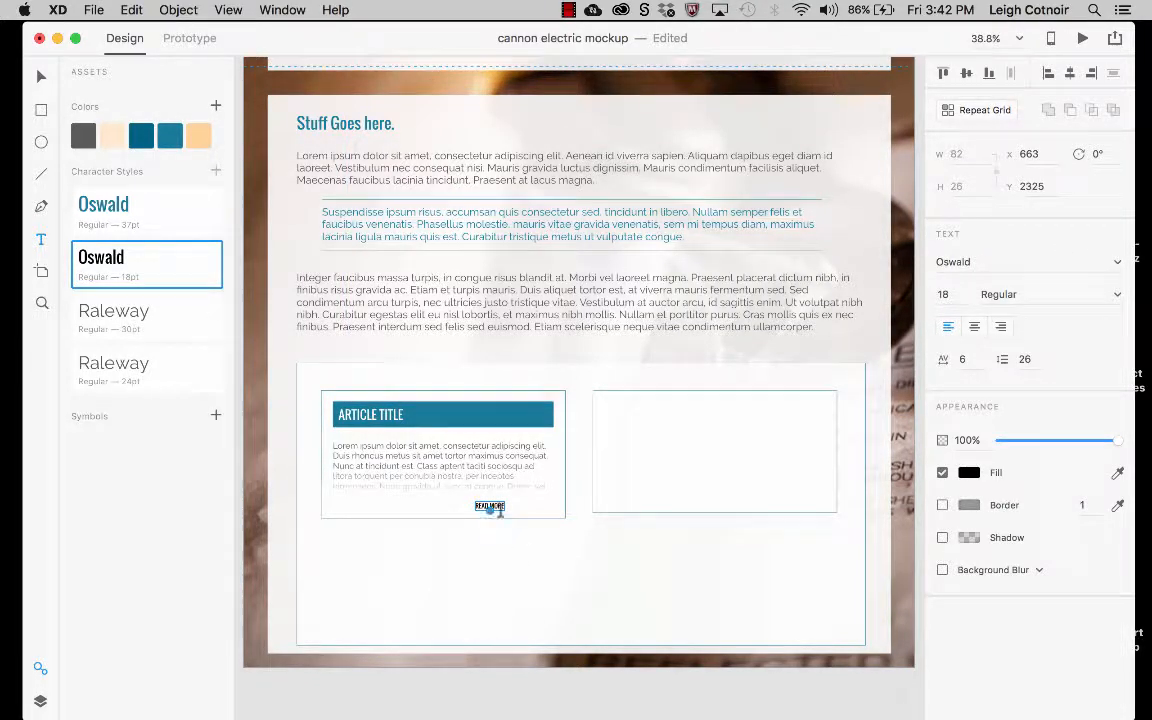
pyautogui.scroll(5, 500, 511)
pyautogui.scroll(-1, 501, 510)
pyautogui.hscroll(-1, 501, 510)
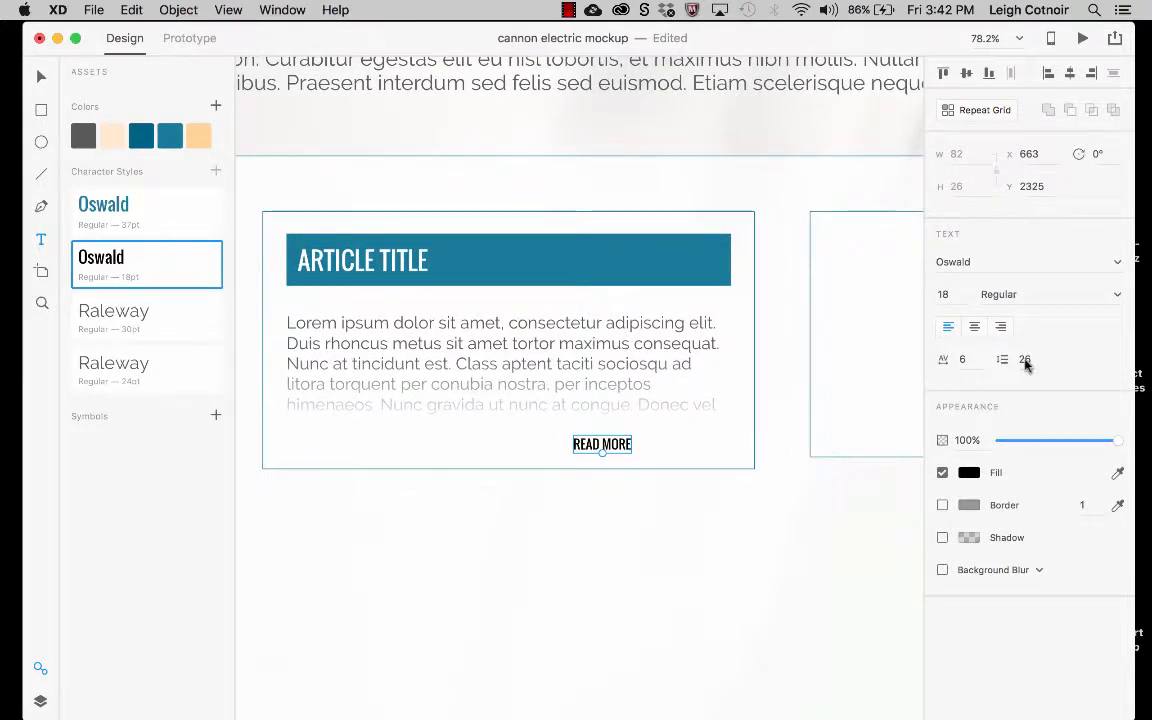
pyautogui.click(955, 296)
pyautogui.write('20')
pyautogui.press('Return')
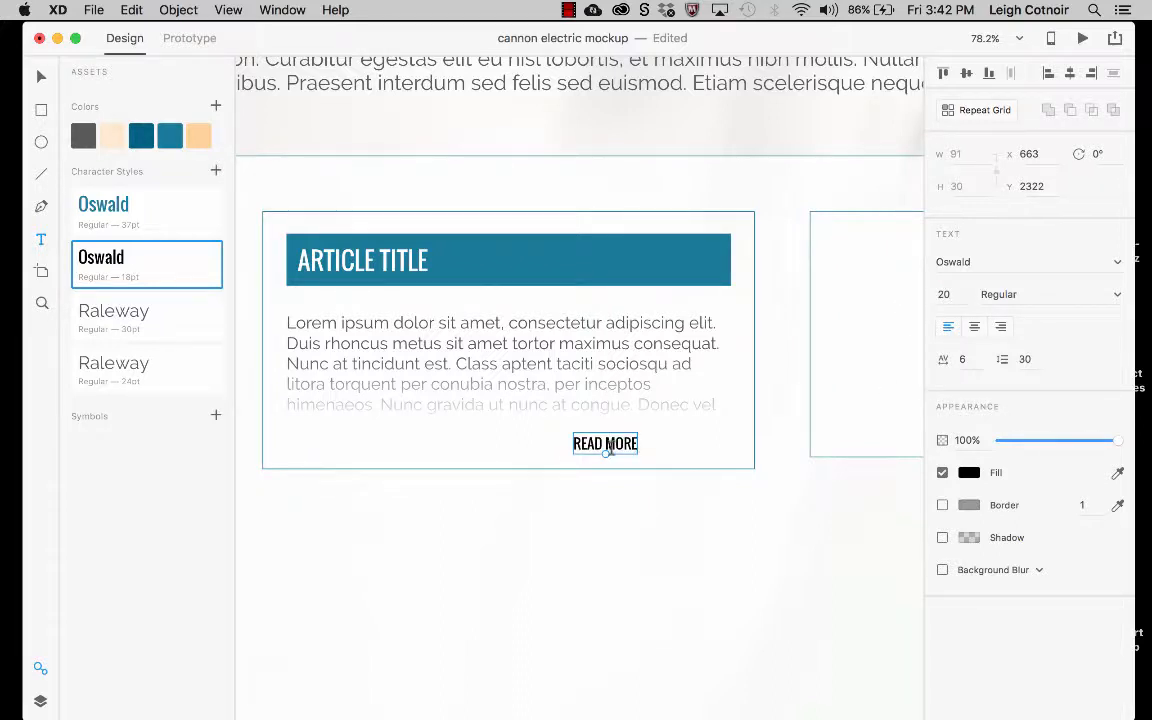
# - Recolor the READ MORE text with the saved teal #1C7B9B
pyautogui.click(168, 141)
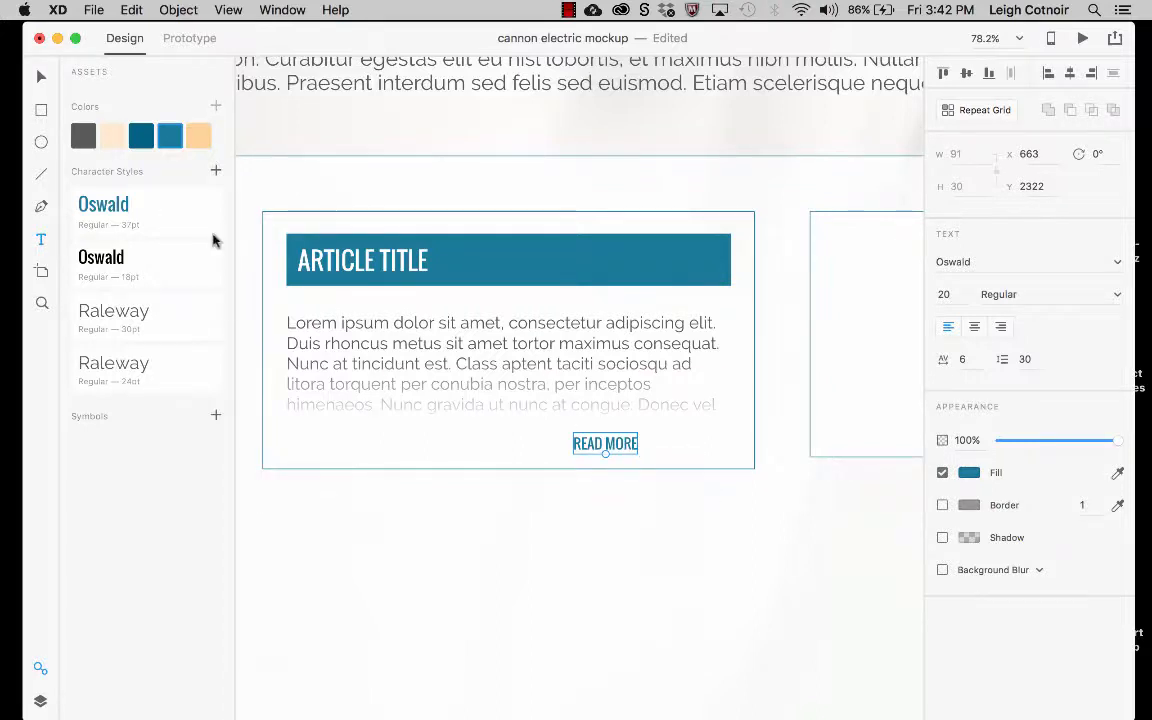
pyautogui.click(41, 76)
pyautogui.click(546, 492)
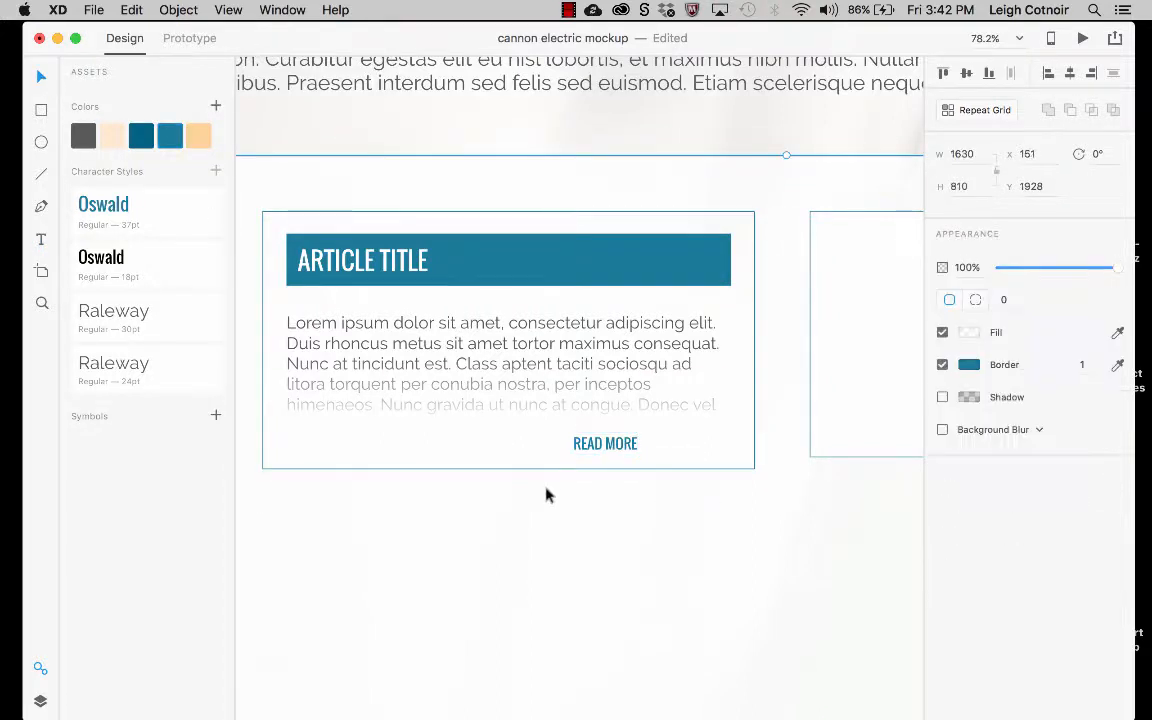
# - Move the READ MORE text closer to the first article box's right edge, to X 729, Y 2318
pyautogui.hscroll(1, 679, 463)
pyautogui.scroll(1, 679, 463)
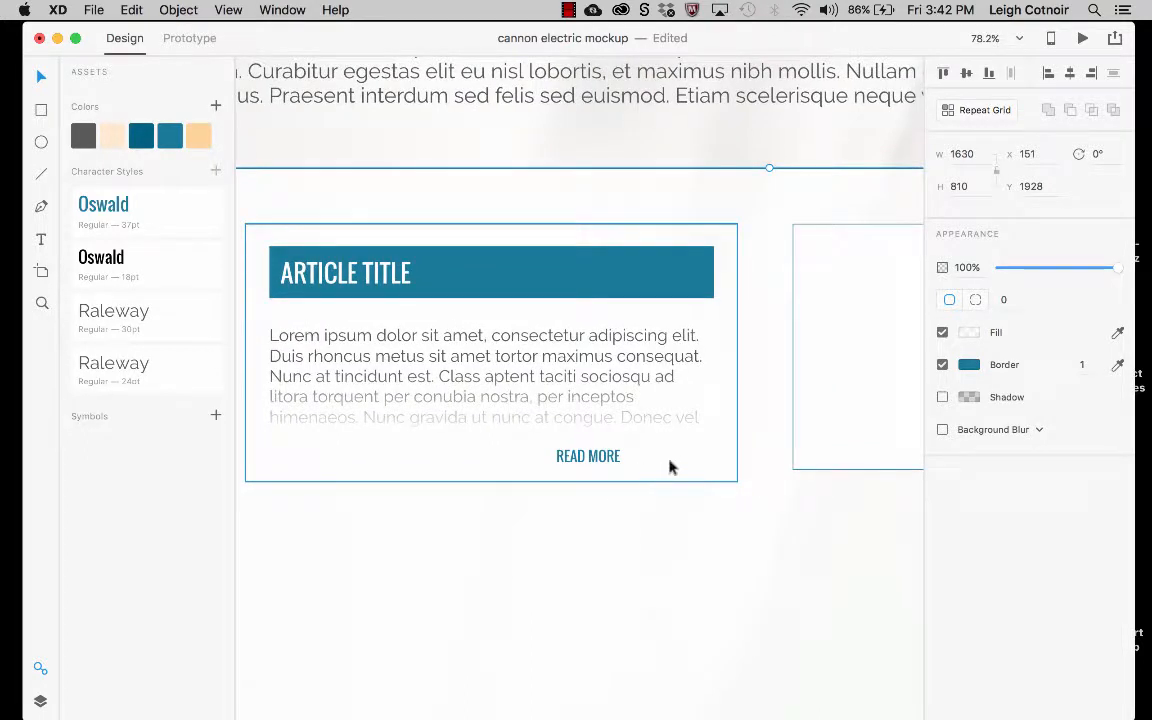
pyautogui.click(594, 458)
pyautogui.moveTo(600, 465); pyautogui.dragTo(645, 461)
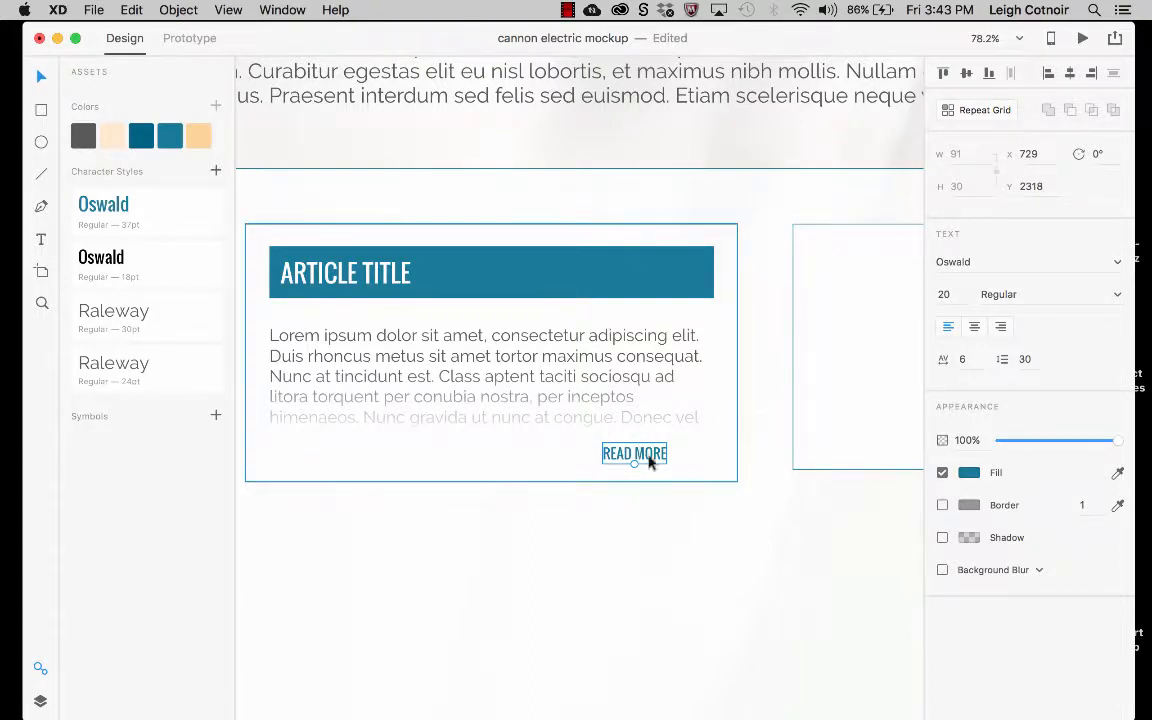
pyautogui.click(650, 527)
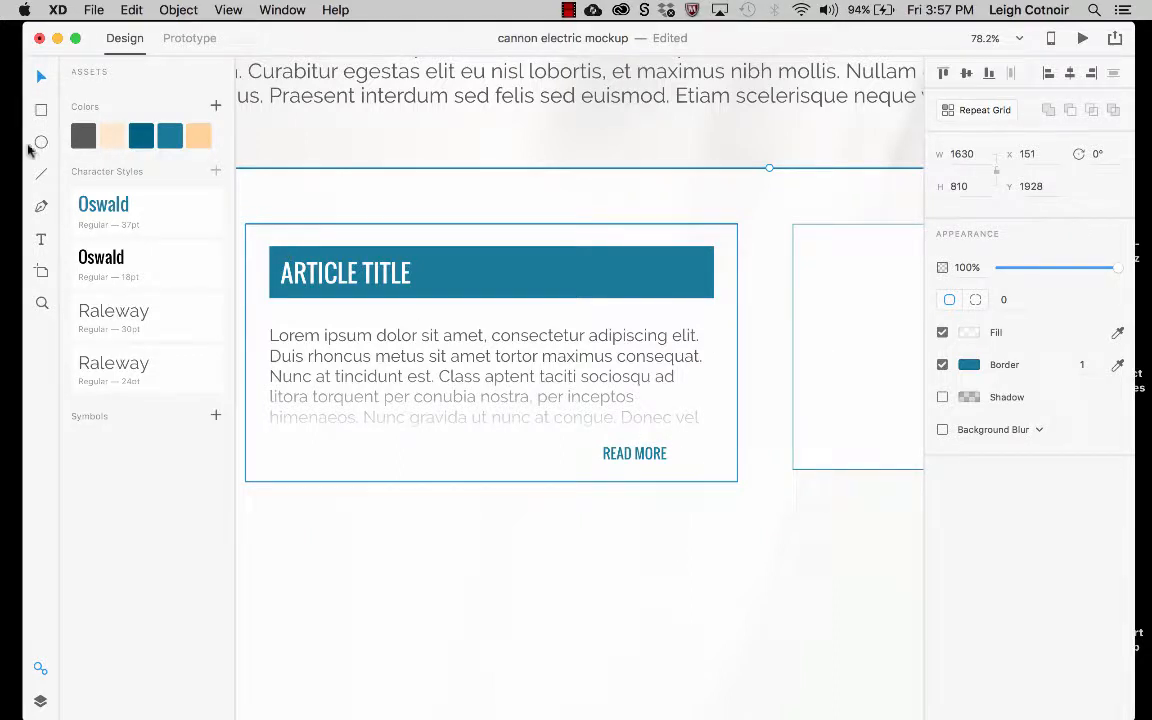
# - Draw a 30 by 30 circle just right of the READ MORE text, at X 848, Y 2318
pyautogui.click(41, 142)
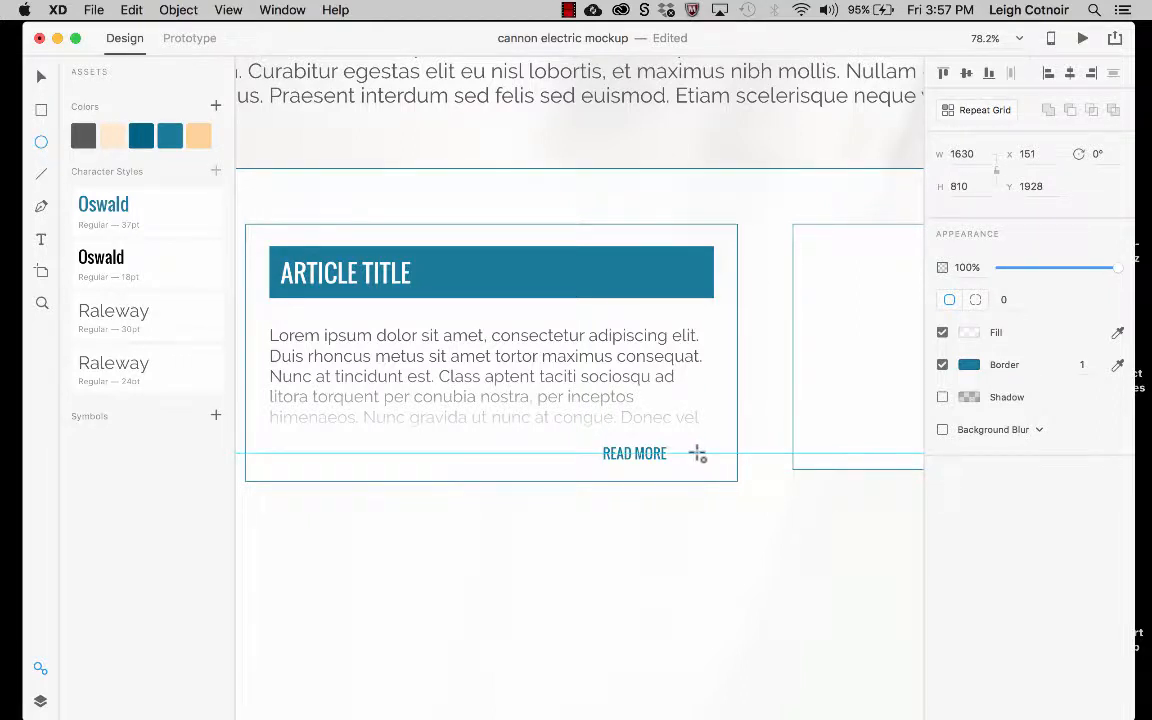
pyautogui.moveTo(698, 455); pyautogui.dragTo(685, 445)
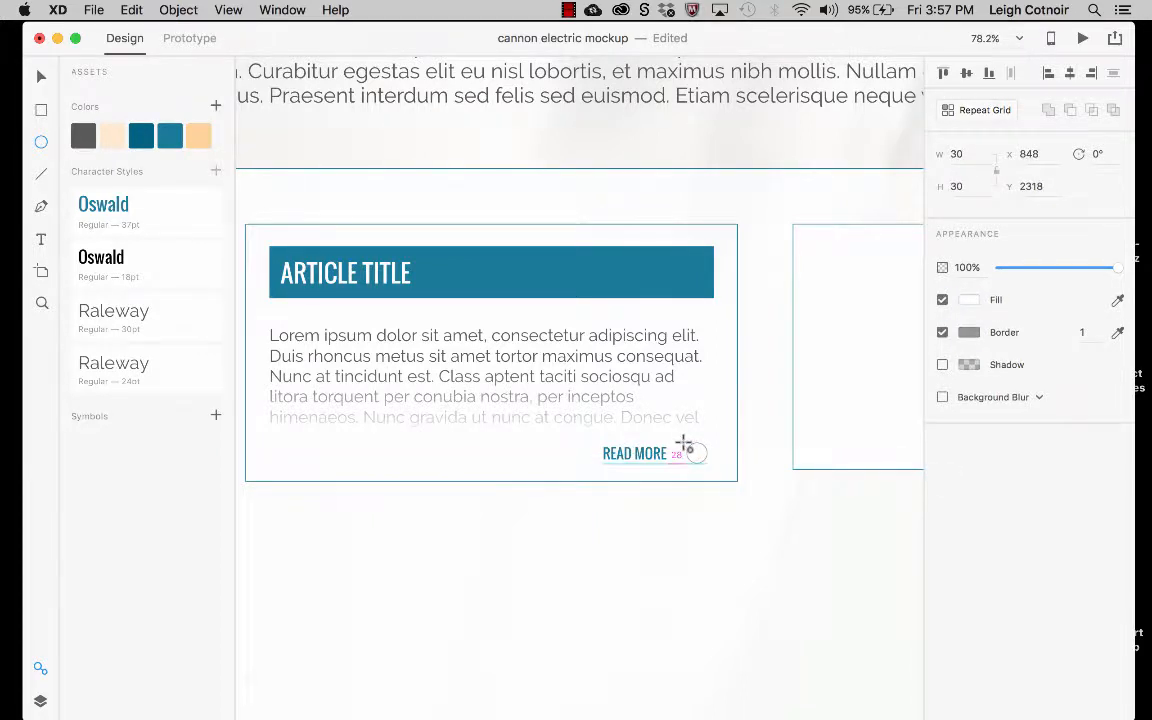
pyautogui.moveTo(684, 442); pyautogui.dragTo(681, 441)
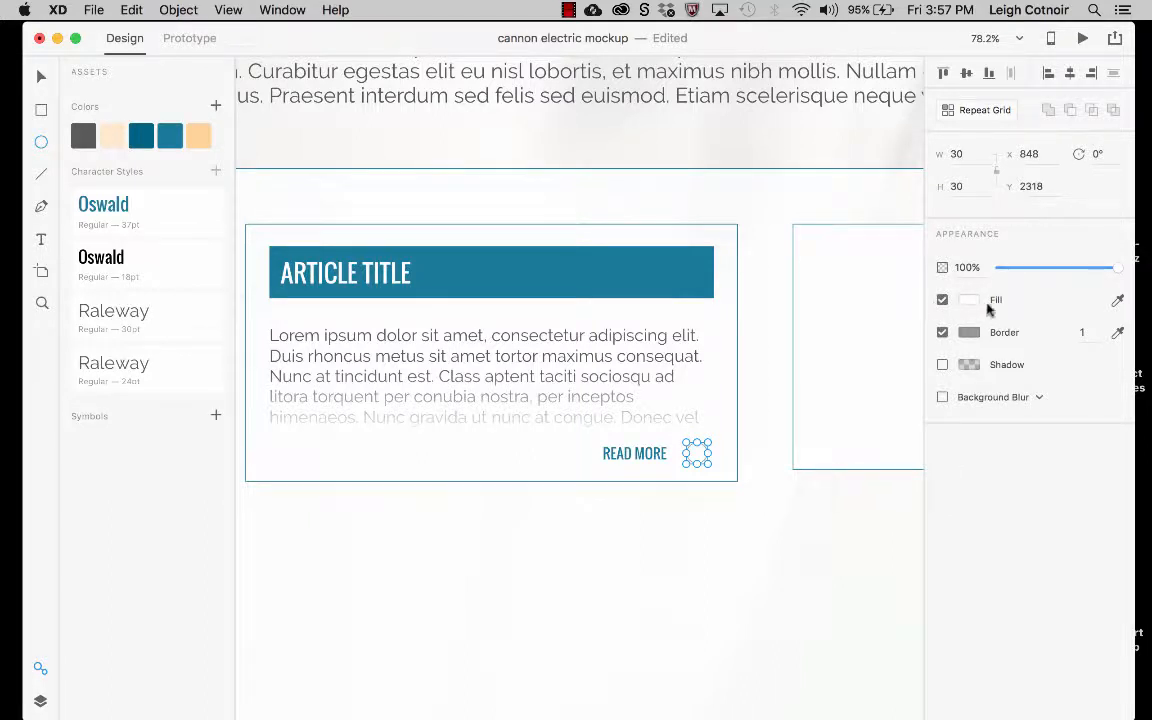
# - Try to color the circle's border with the saved teal, and undo the color change
pyautogui.click(969, 333)
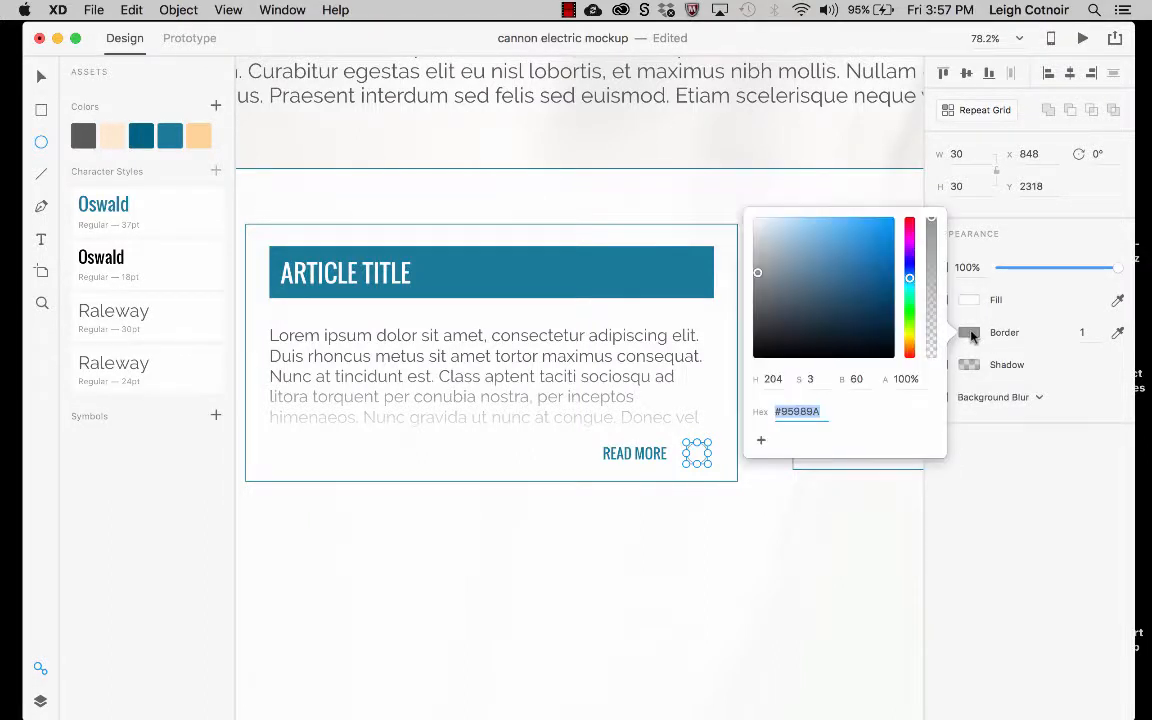
pyautogui.click(972, 335)
pyautogui.click(972, 335)
pyautogui.click(168, 137)
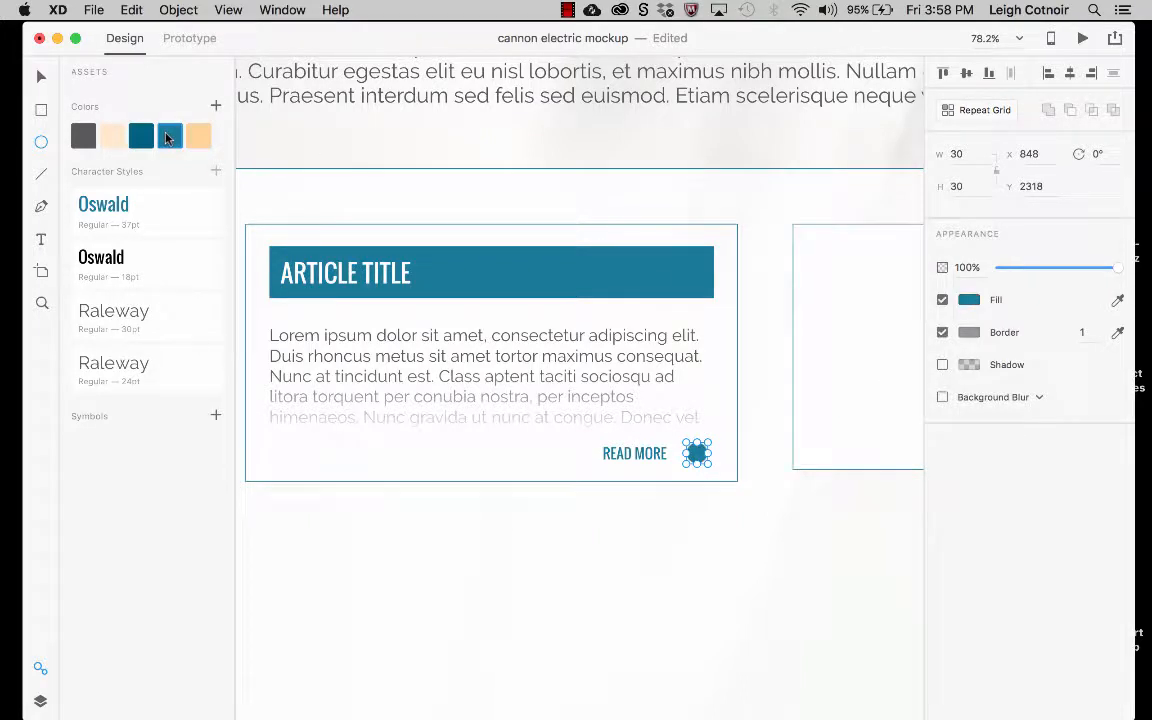
pyautogui.press('super+z')
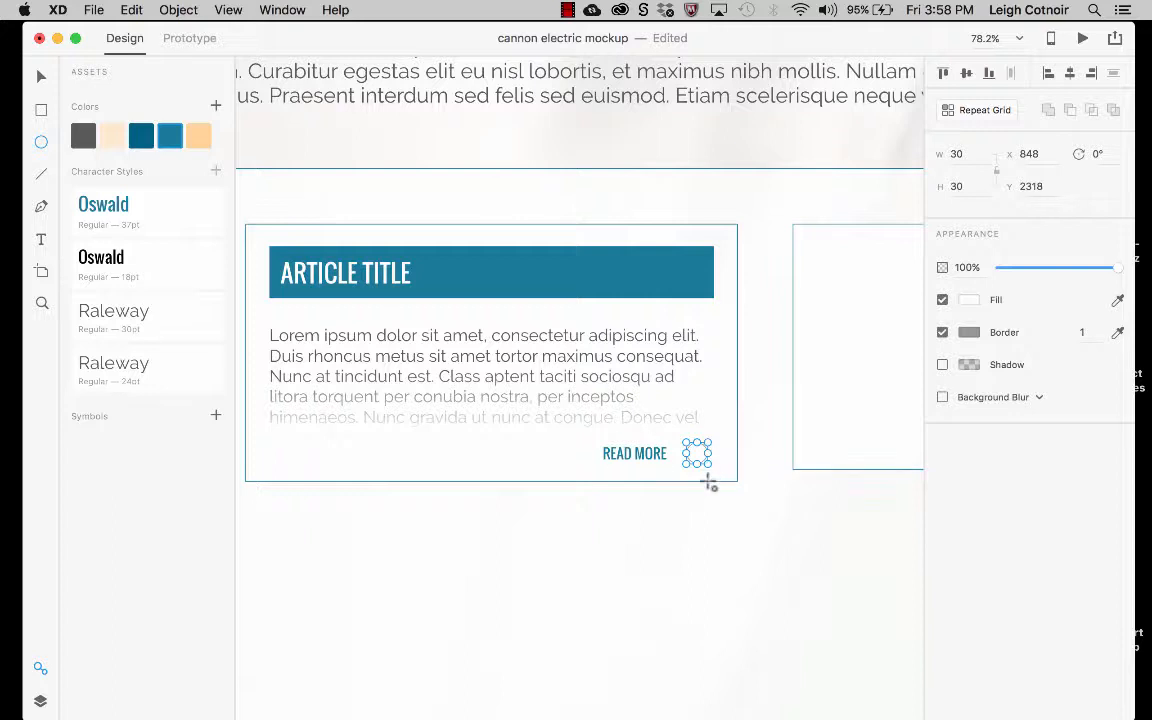
# - Set the circle's border color to black #000000
pyautogui.click(969, 332)
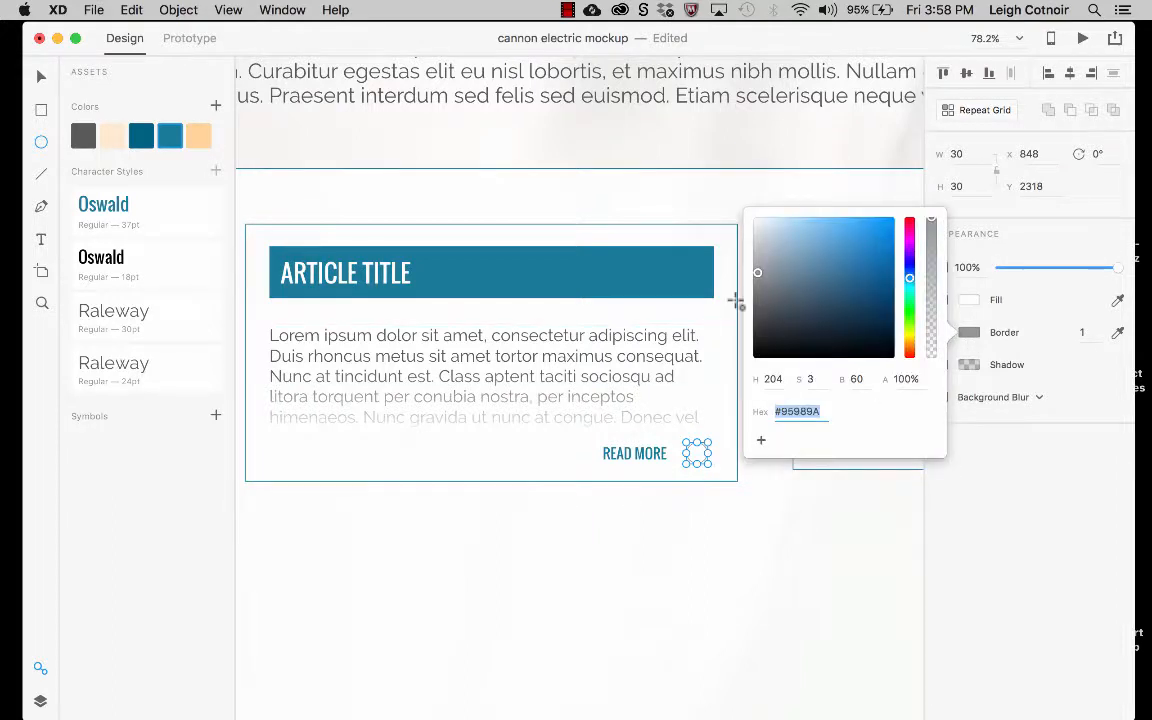
pyautogui.moveTo(760, 277); pyautogui.dragTo(722, 404)
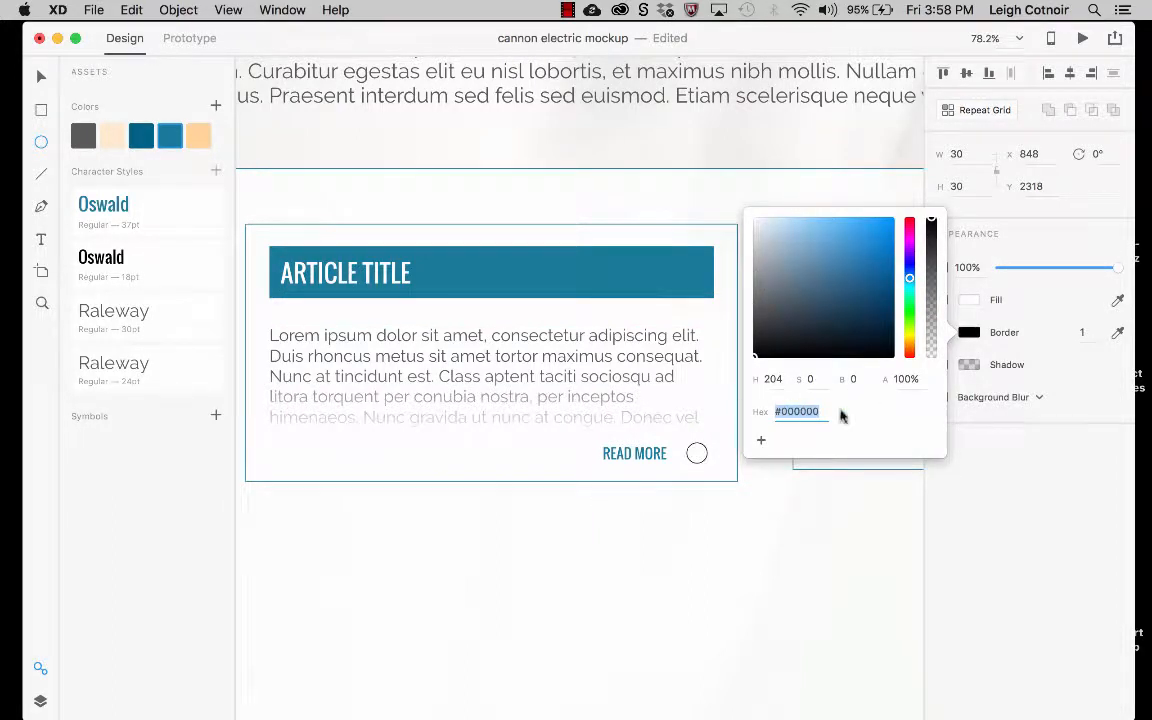
pyautogui.click(931, 592)
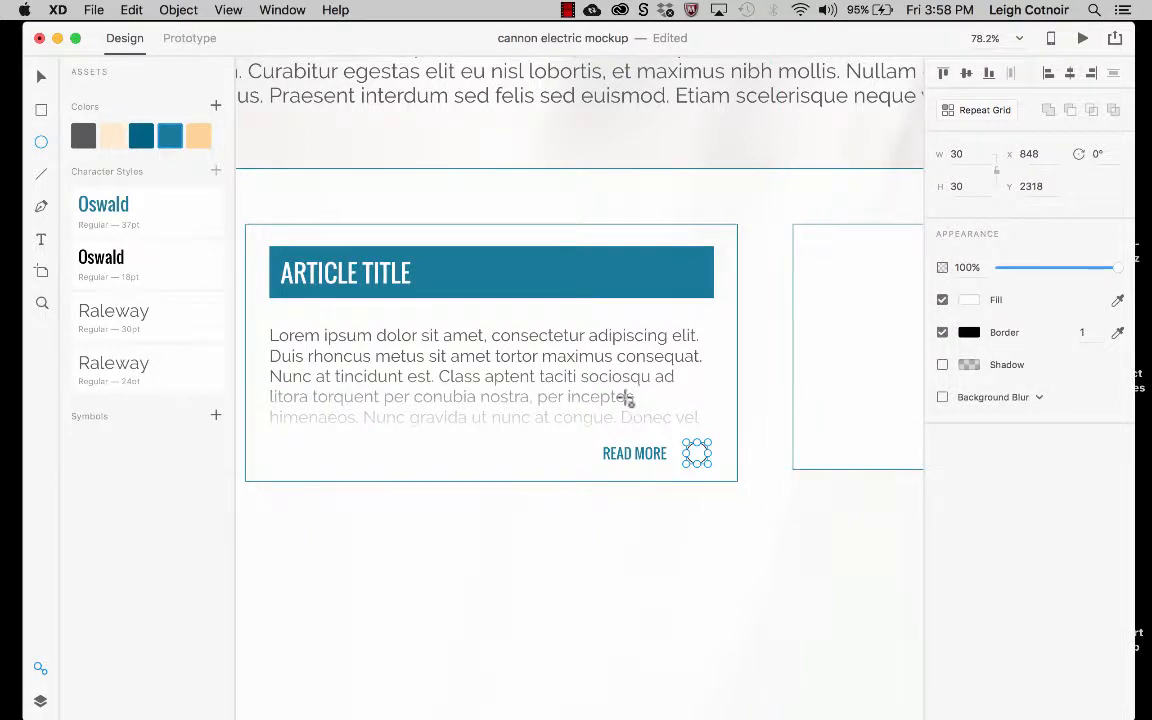
pyautogui.press('v')
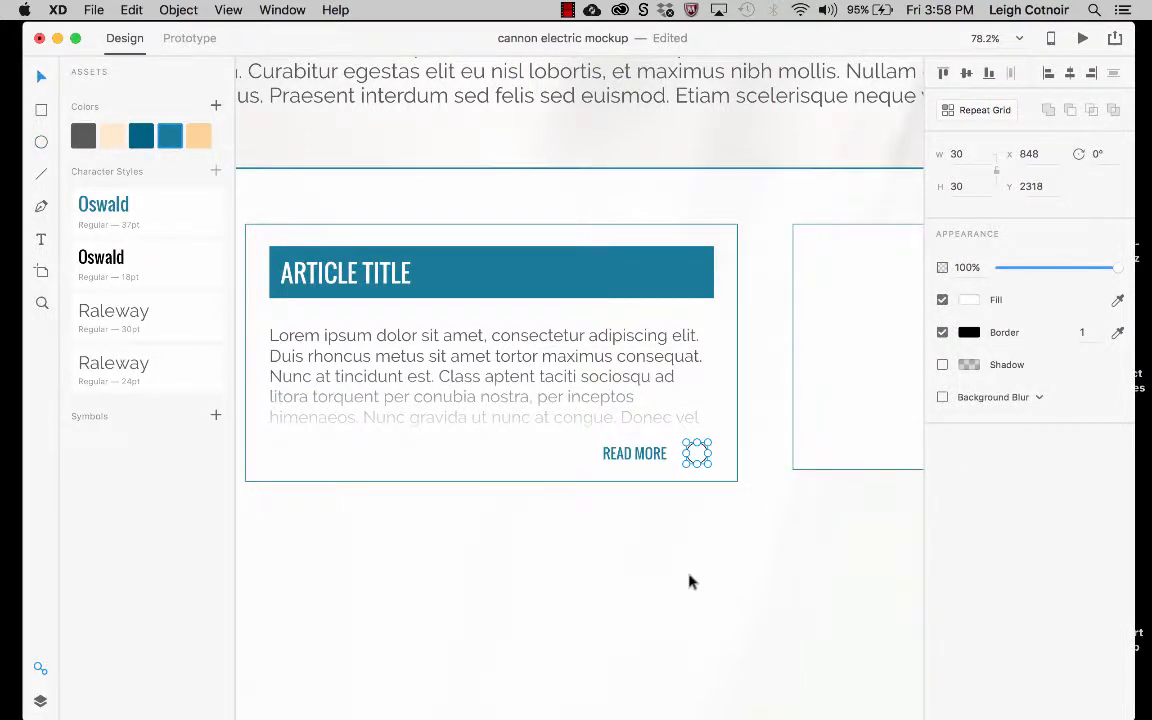
pyautogui.click(689, 580)
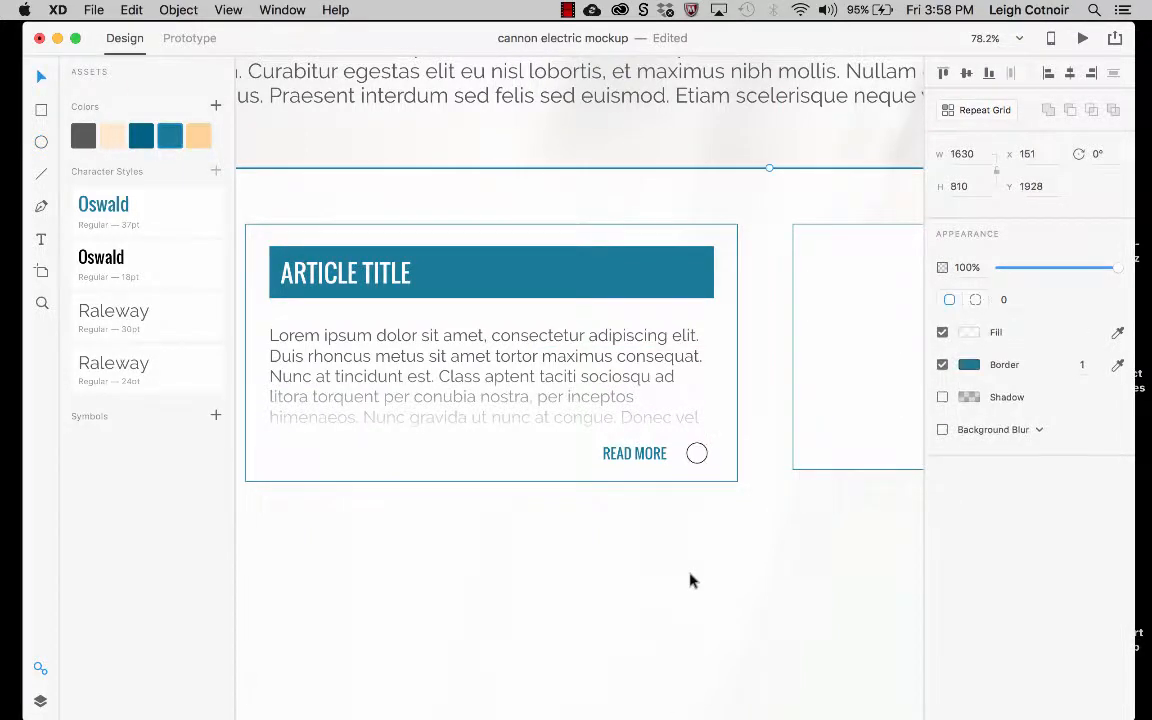
# - Copy the READ MORE text's fill color #1C7B9B and paste it as the circle's border color
pyautogui.click(651, 454)
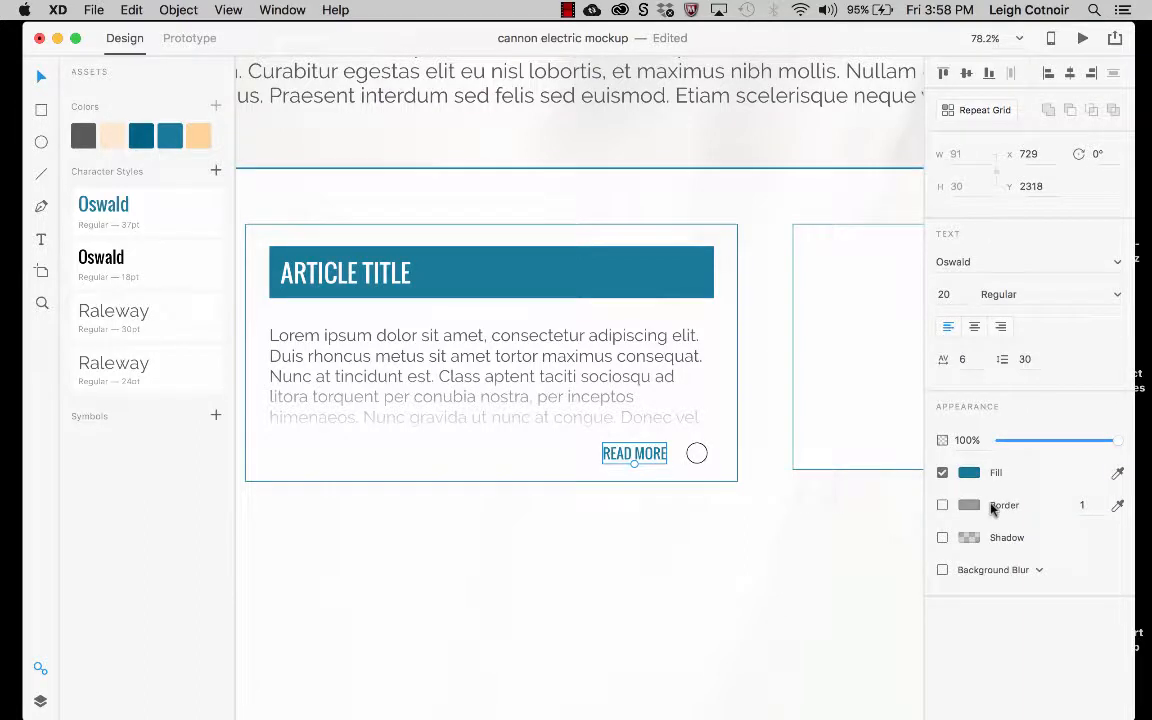
pyautogui.click(966, 472)
pyautogui.press('super+c')
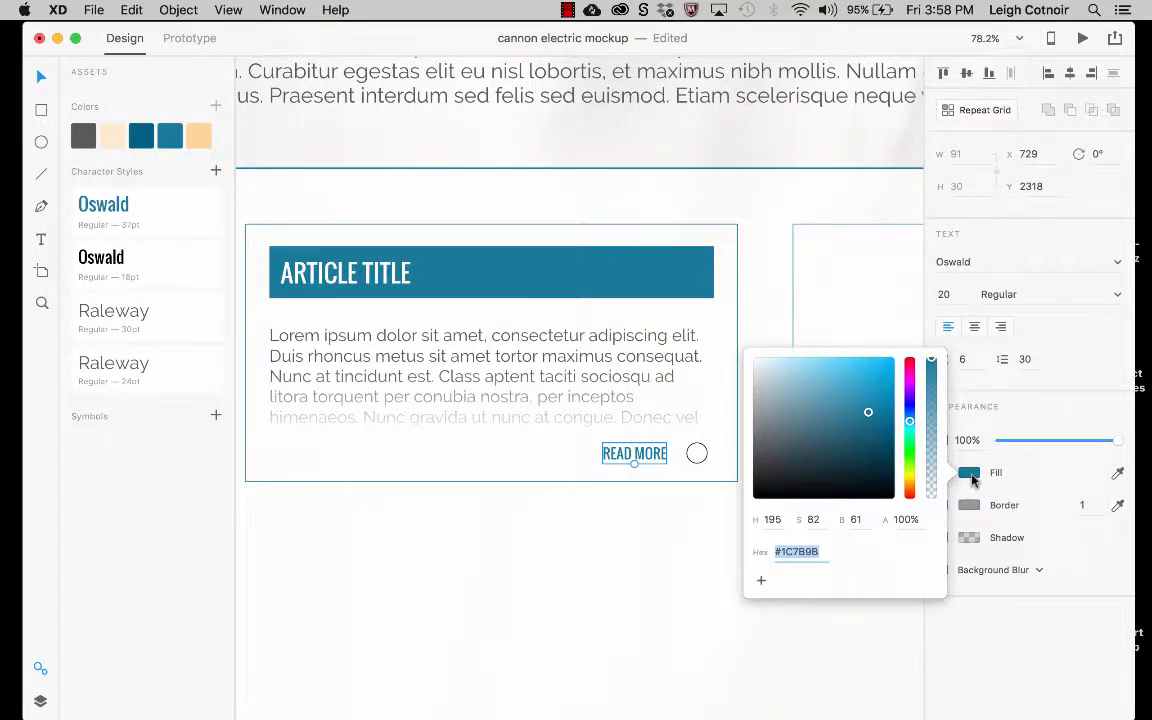
pyautogui.click(1012, 645)
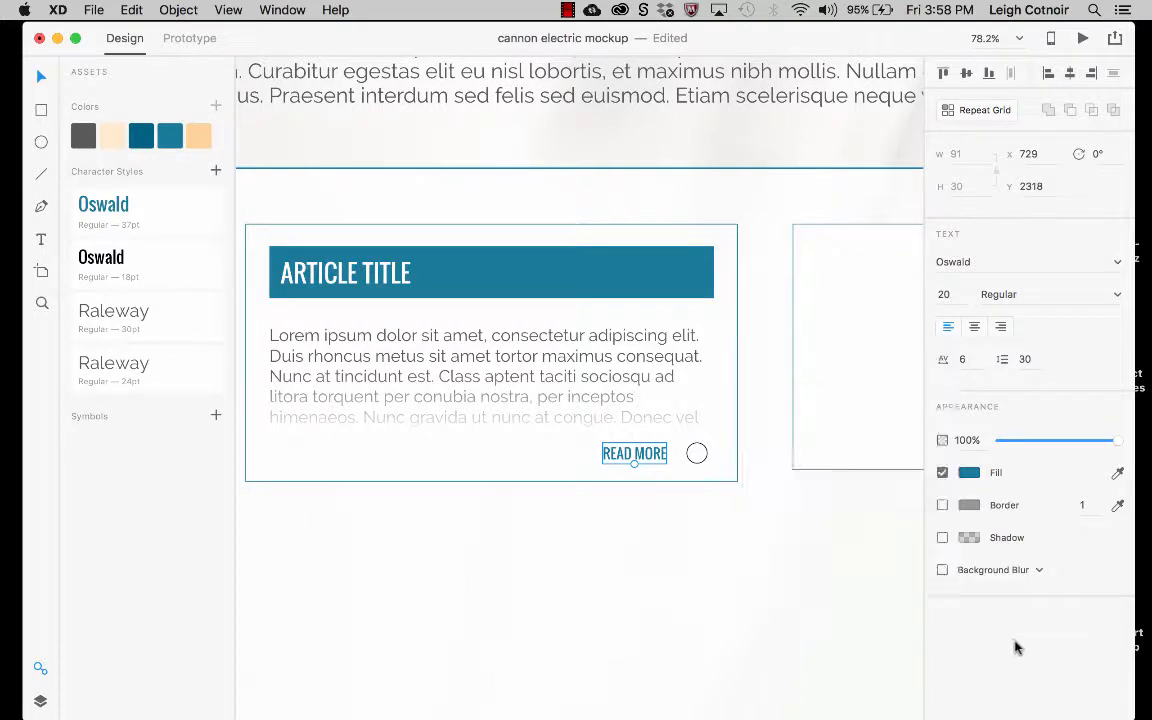
pyautogui.click(696, 453)
pyautogui.click(969, 333)
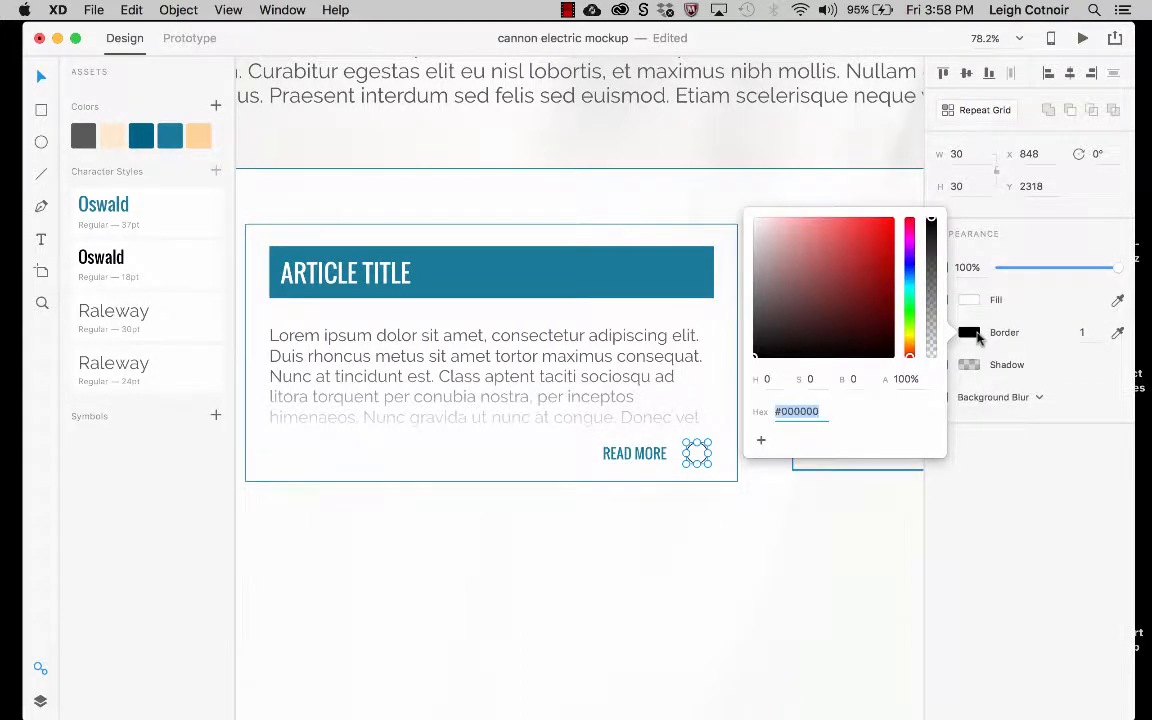
pyautogui.press('super+v')
pyautogui.press('Return')
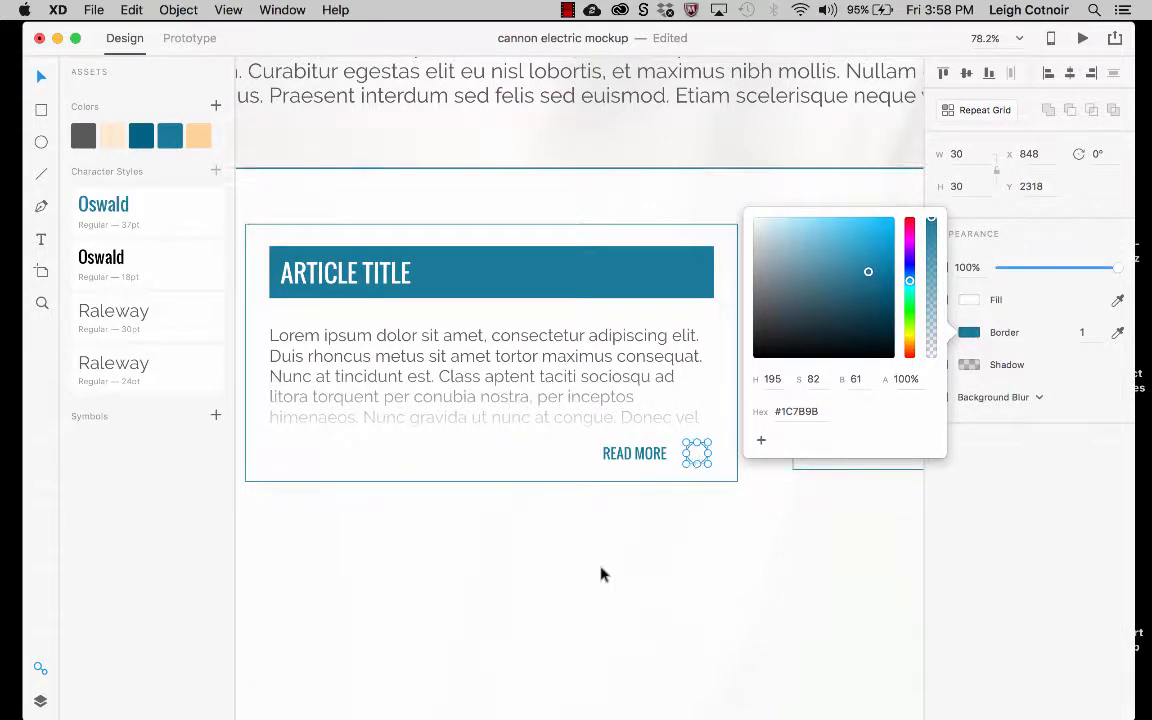
# - Resize the circle to 21 by 21 and center it vertically beside the READ MORE text, at Y 2323
pyautogui.scroll(5, 688, 491)
pyautogui.scroll(1, 688, 491)
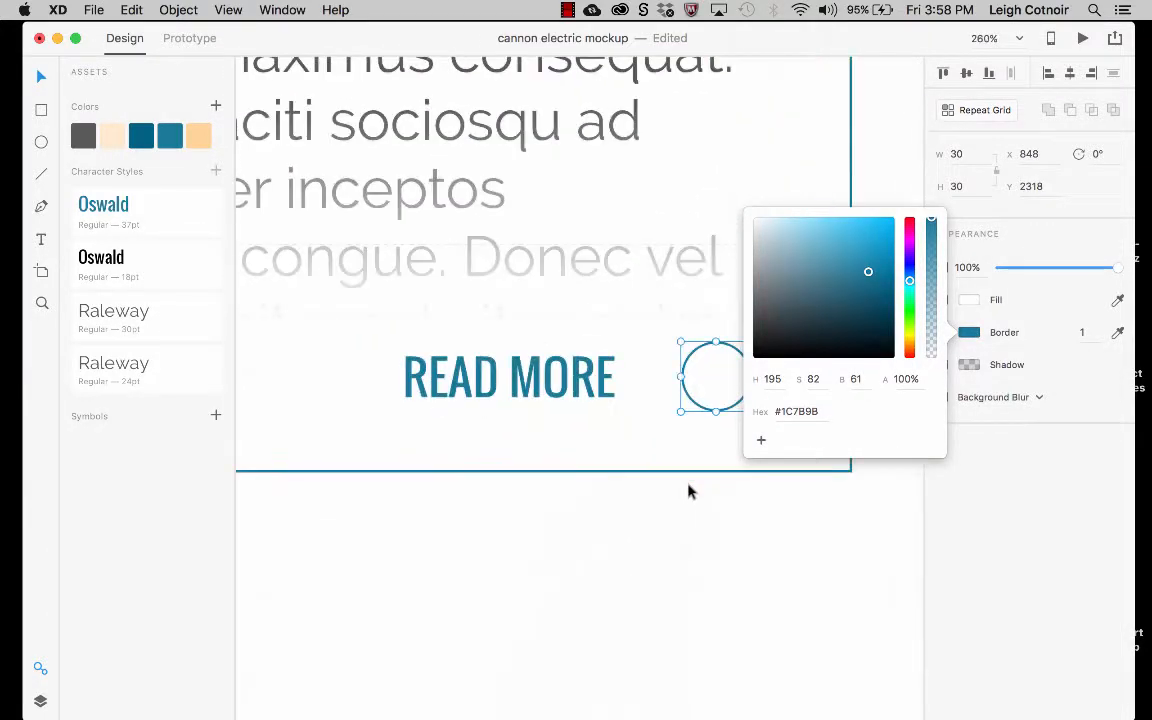
pyautogui.scroll(2, 674, 501)
pyautogui.hscroll(2, 674, 501)
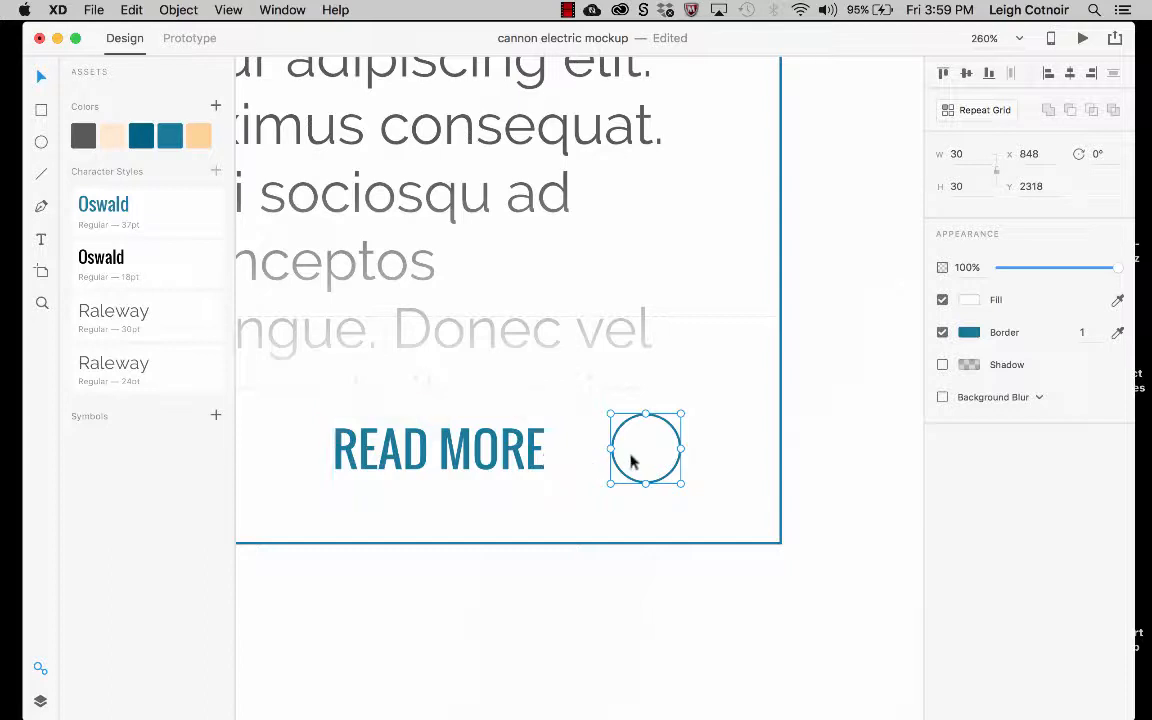
pyautogui.click(520, 510)
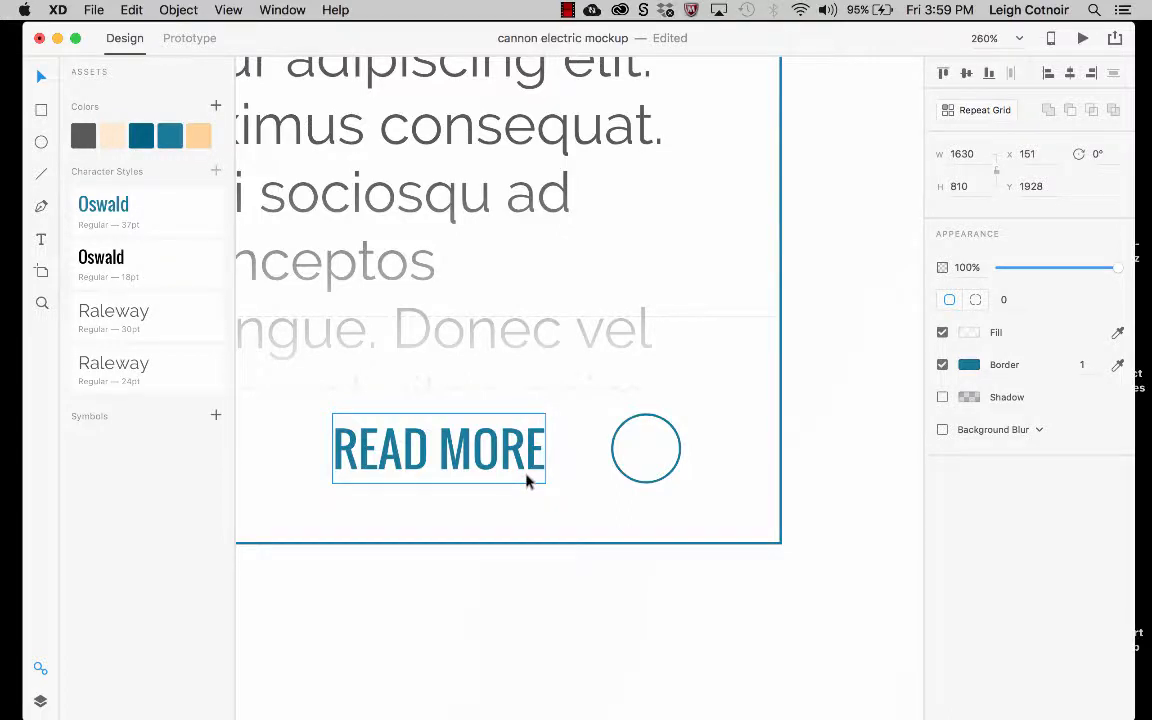
pyautogui.click(647, 481)
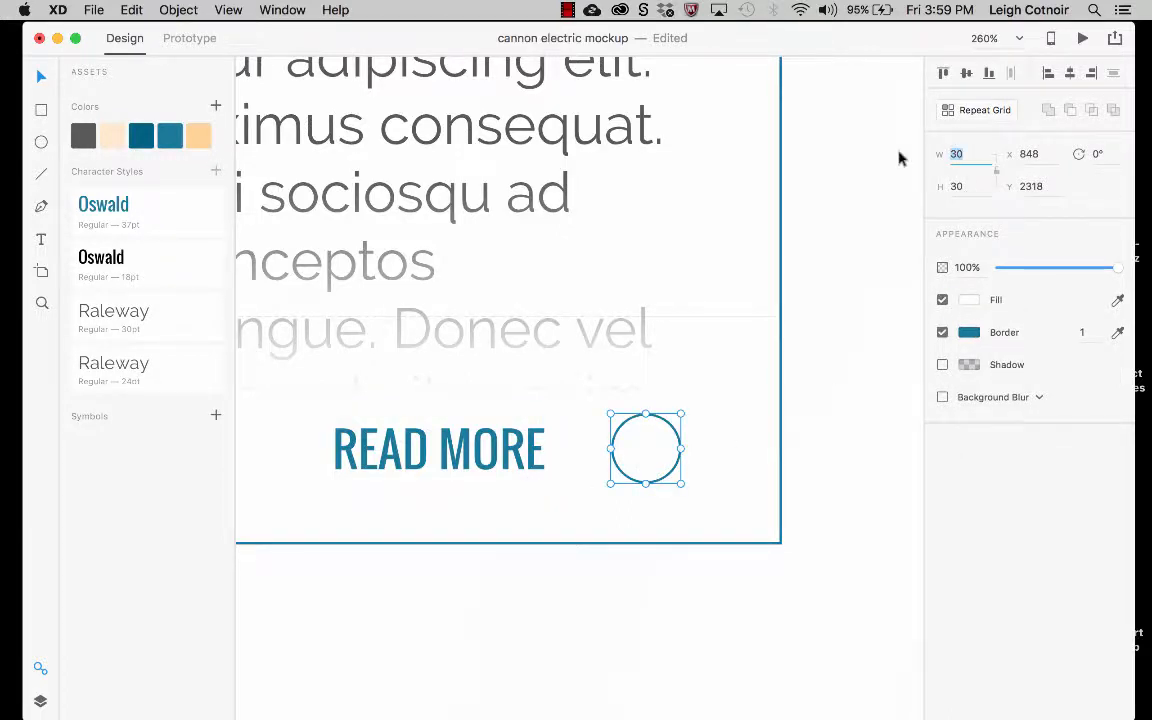
pyautogui.write('21')
pyautogui.press('Return')
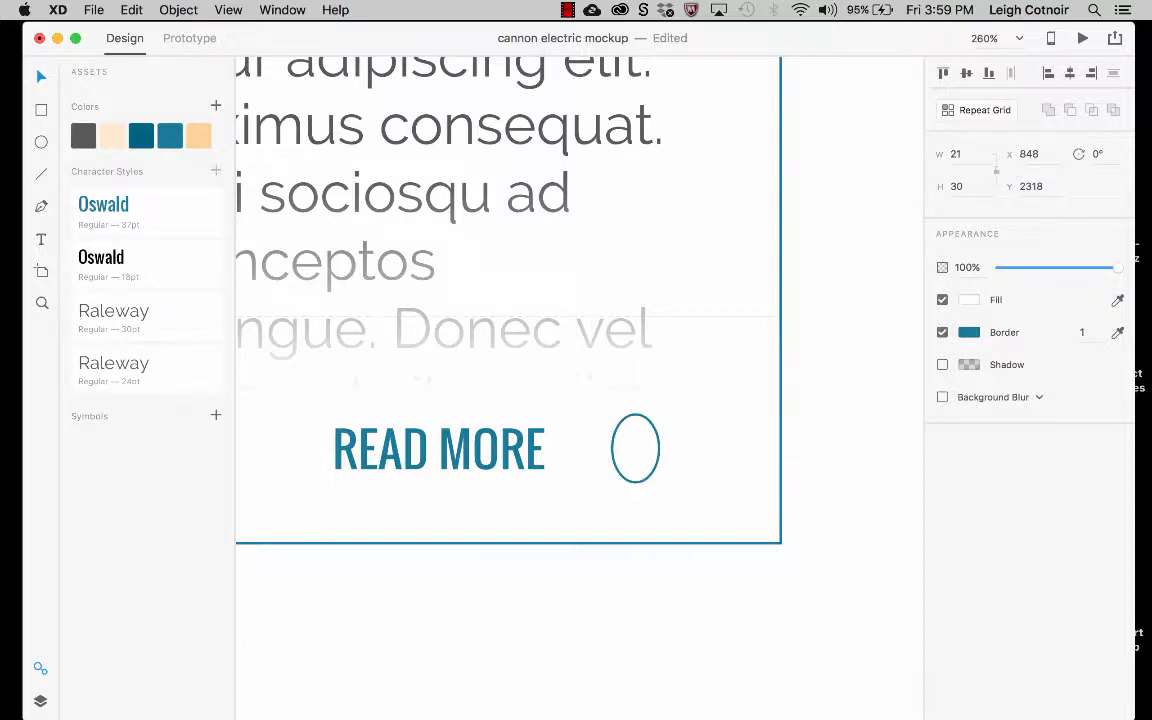
pyautogui.click(957, 187)
pyautogui.write('21')
pyautogui.press('Return')
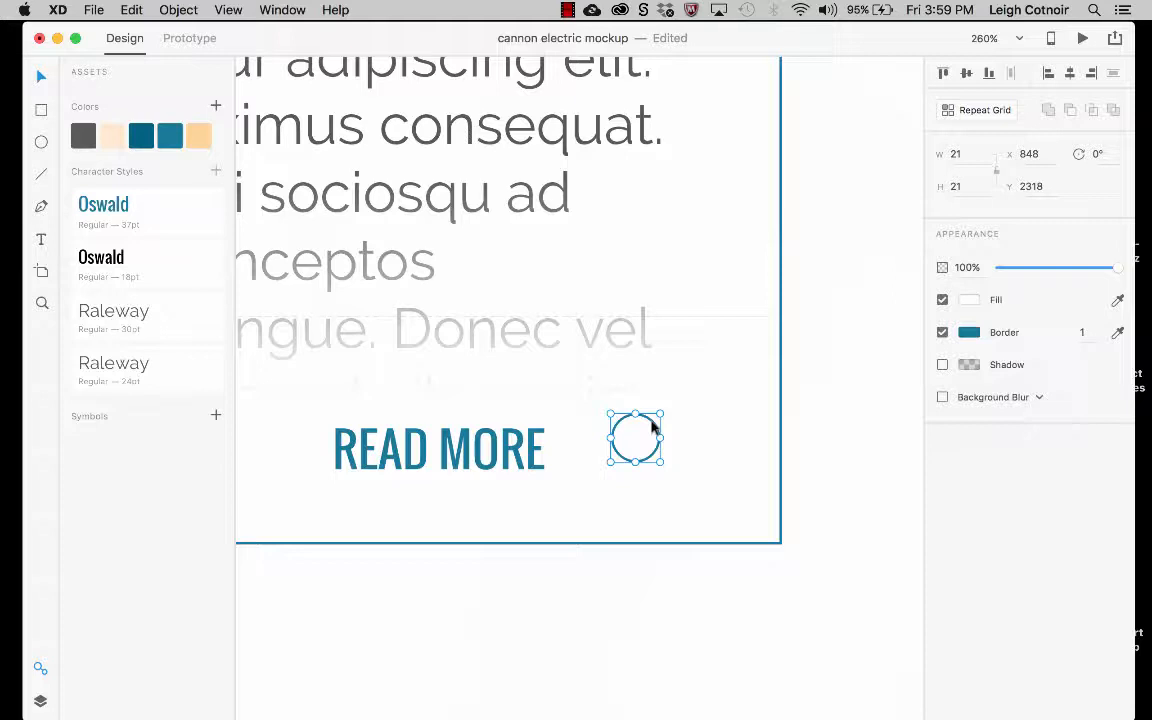
pyautogui.moveTo(651, 425); pyautogui.dragTo(651, 437)
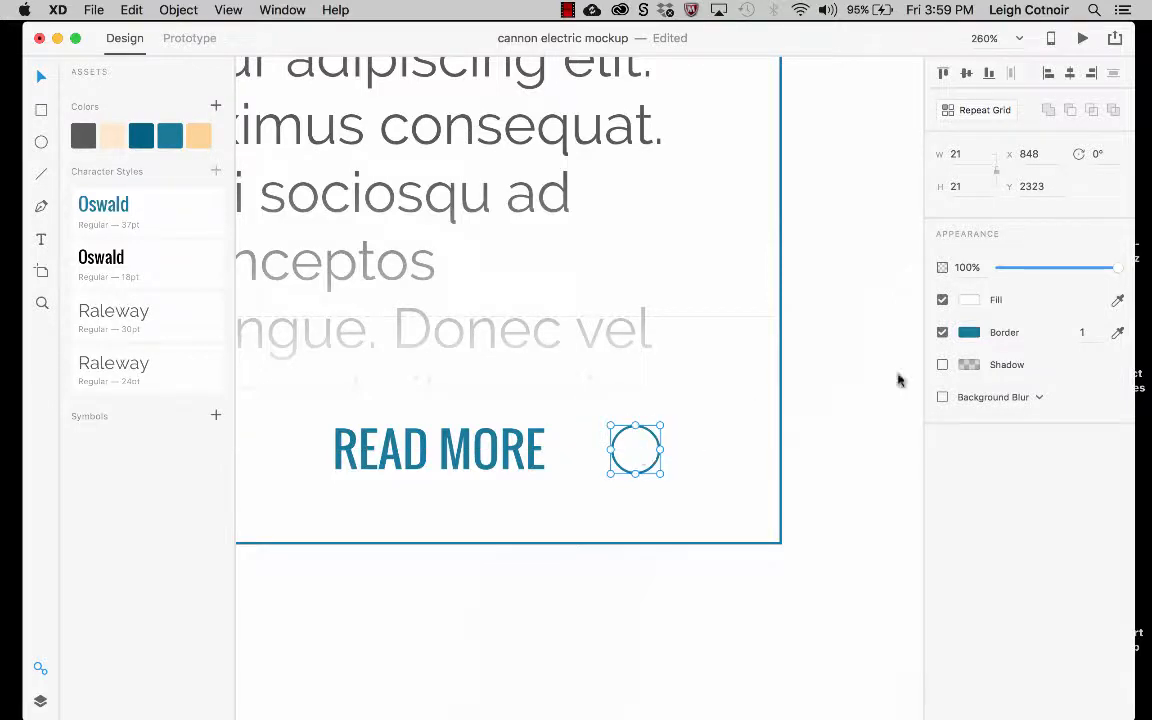
# - Set the circle's border width to 2
pyautogui.click(1086, 333)
pyautogui.write('2')
pyautogui.press('Return')
pyautogui.scroll(5, 645, 462)
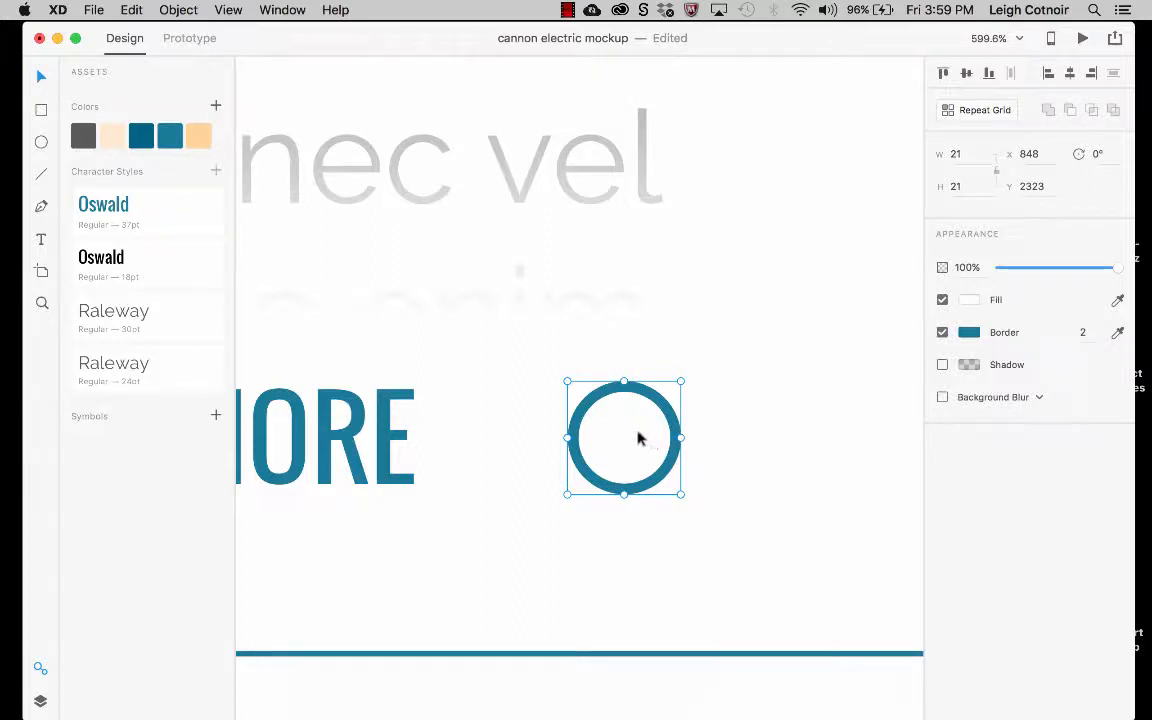
# - Draw a 26 by 26 square in the empty area below the article box with the READ MORE link
pyautogui.click(41, 112)
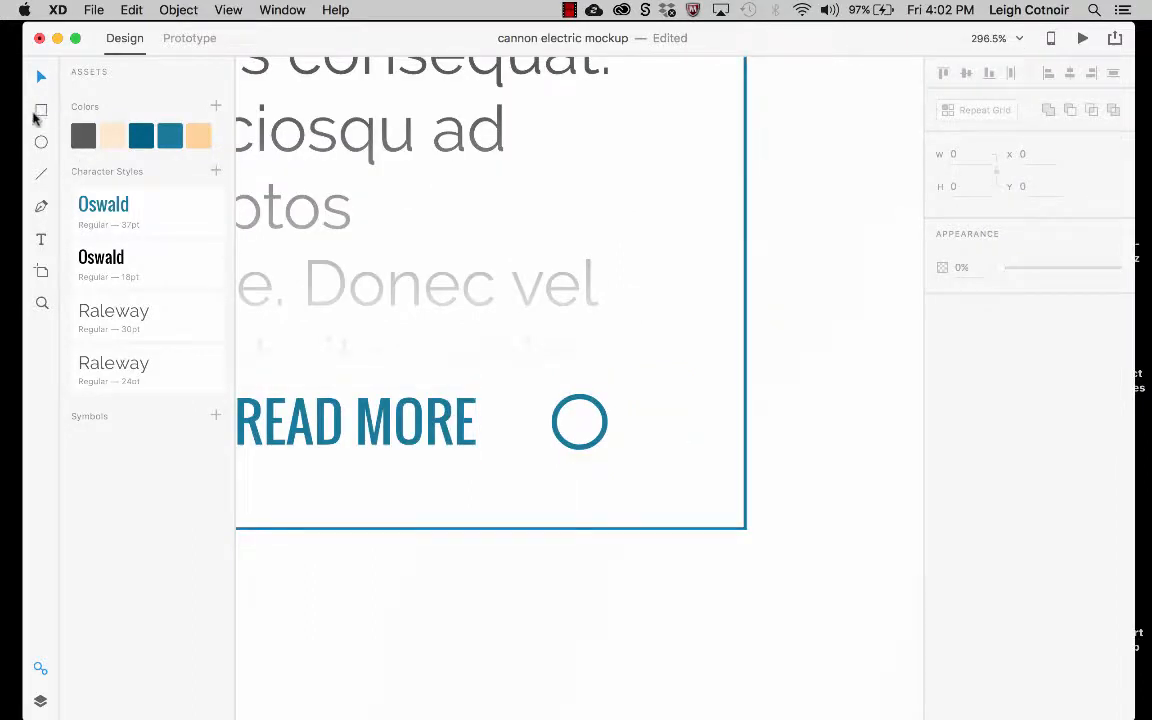
pyautogui.click(41, 113)
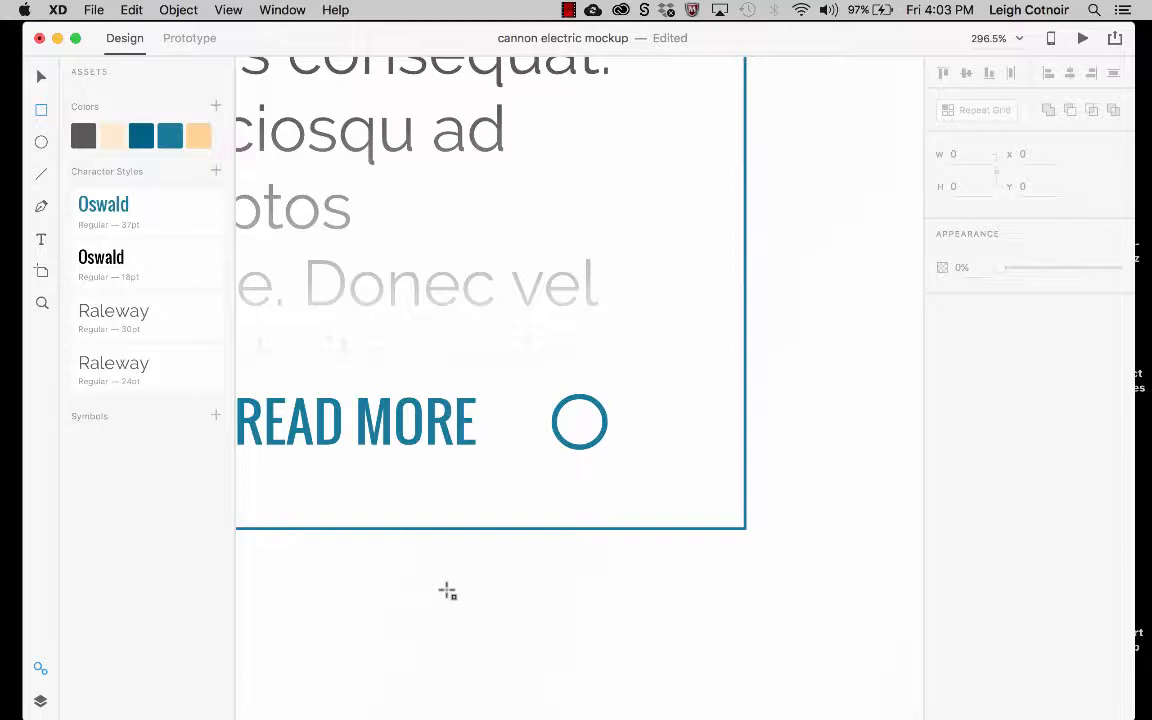
pyautogui.moveTo(447, 592); pyautogui.dragTo(516, 662)
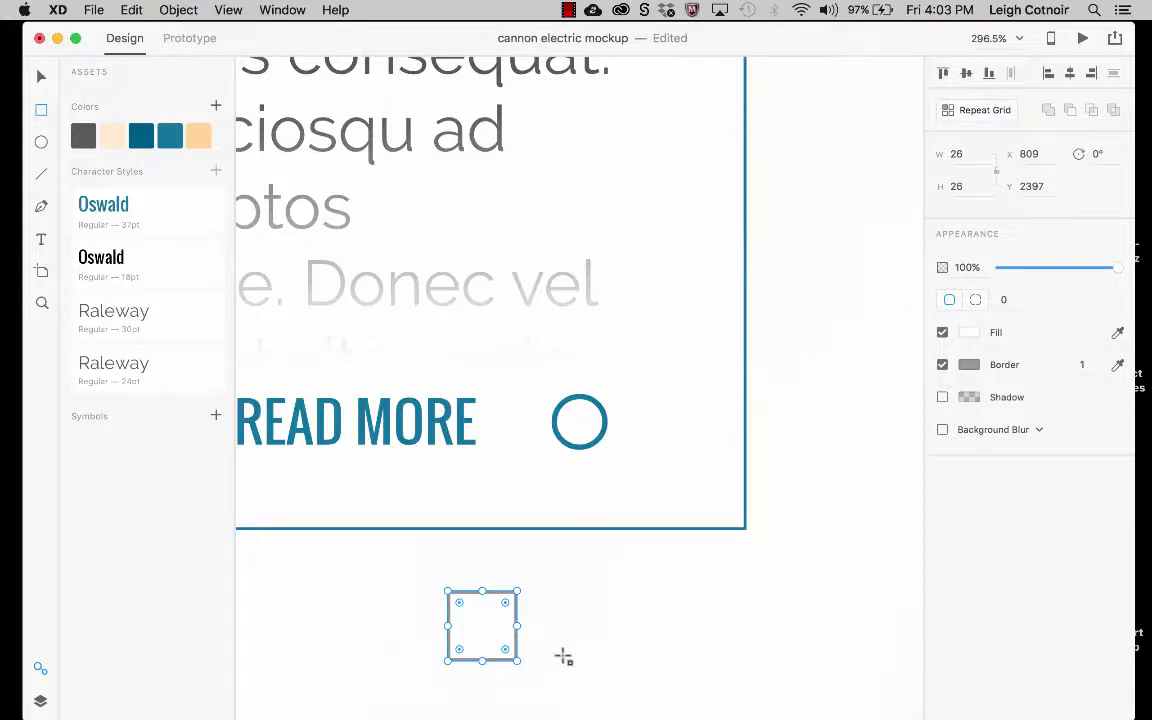
# - Remove the square's border and fill it with the lighter of the two saved blue colors
pyautogui.click(942, 364)
pyautogui.click(969, 332)
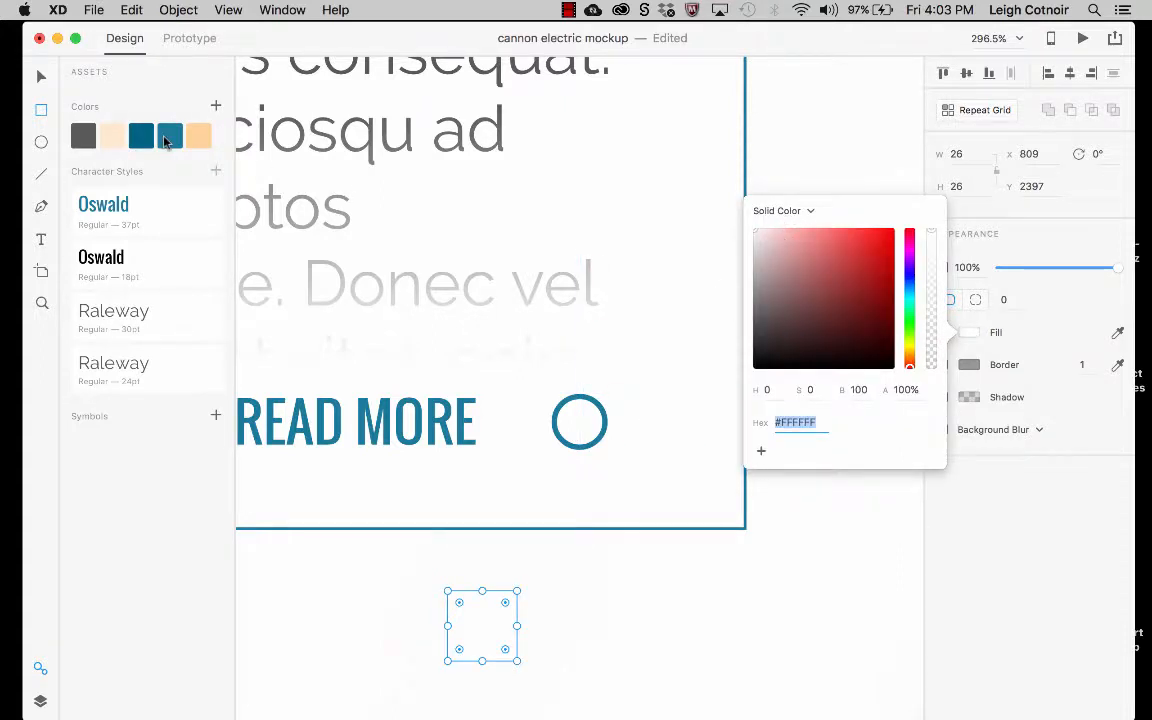
pyautogui.click(167, 138)
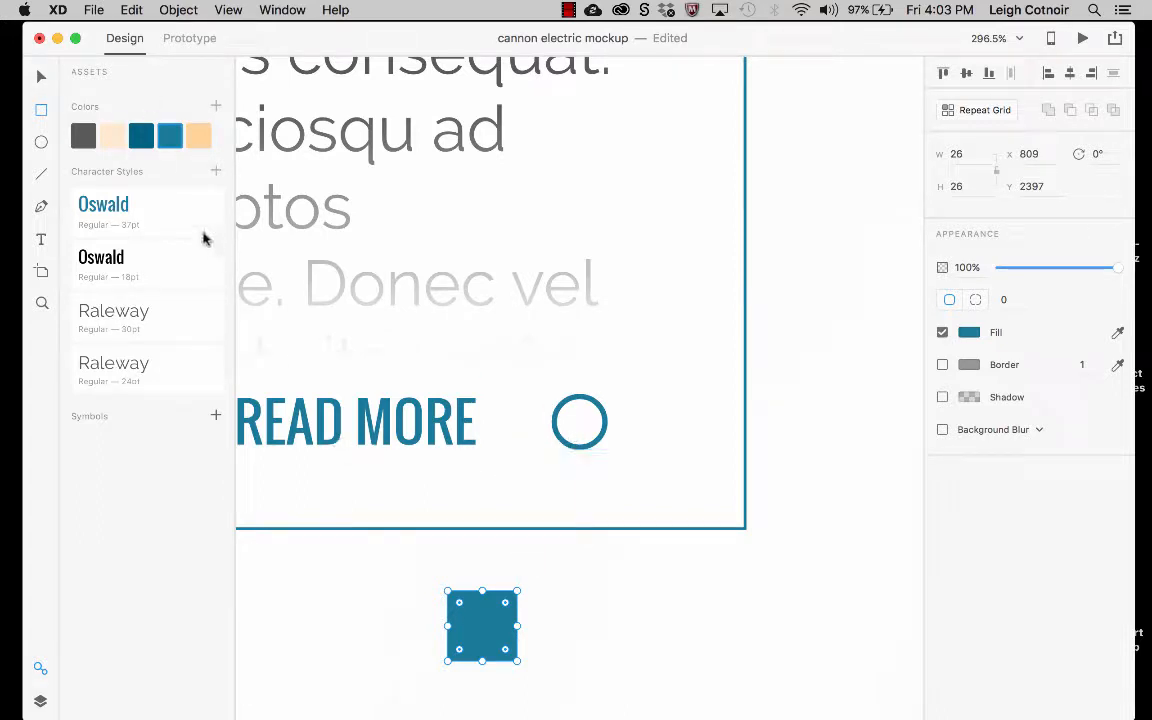
pyautogui.click(142, 137)
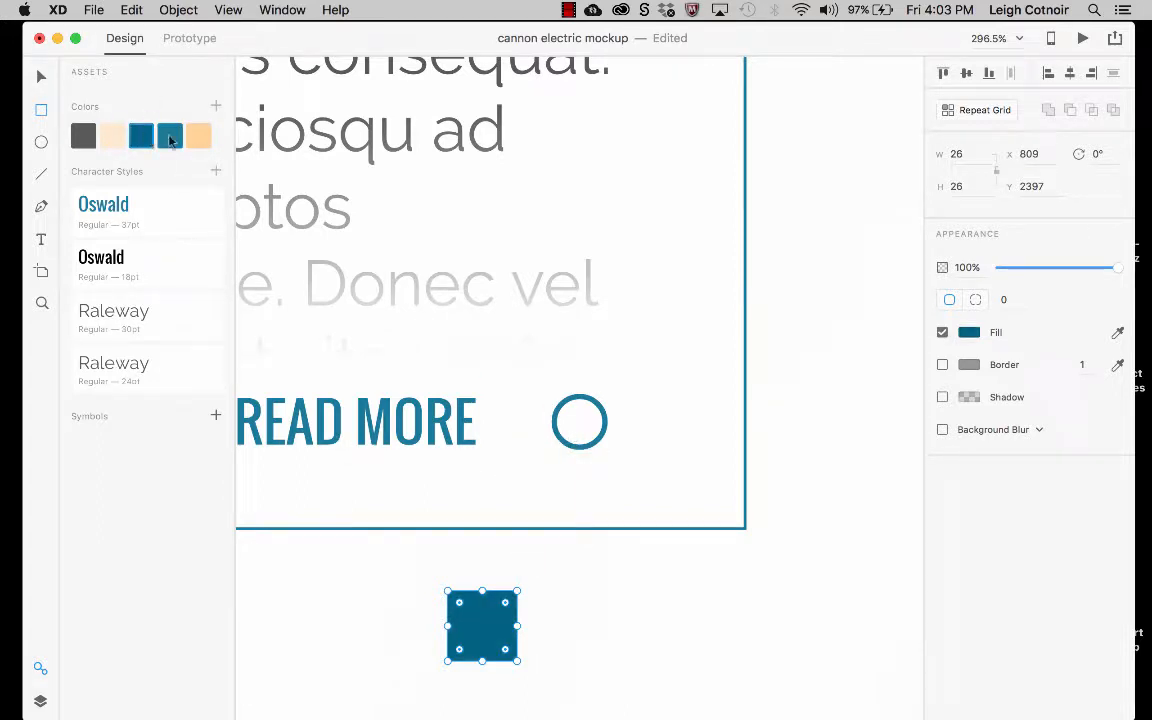
pyautogui.click(170, 137)
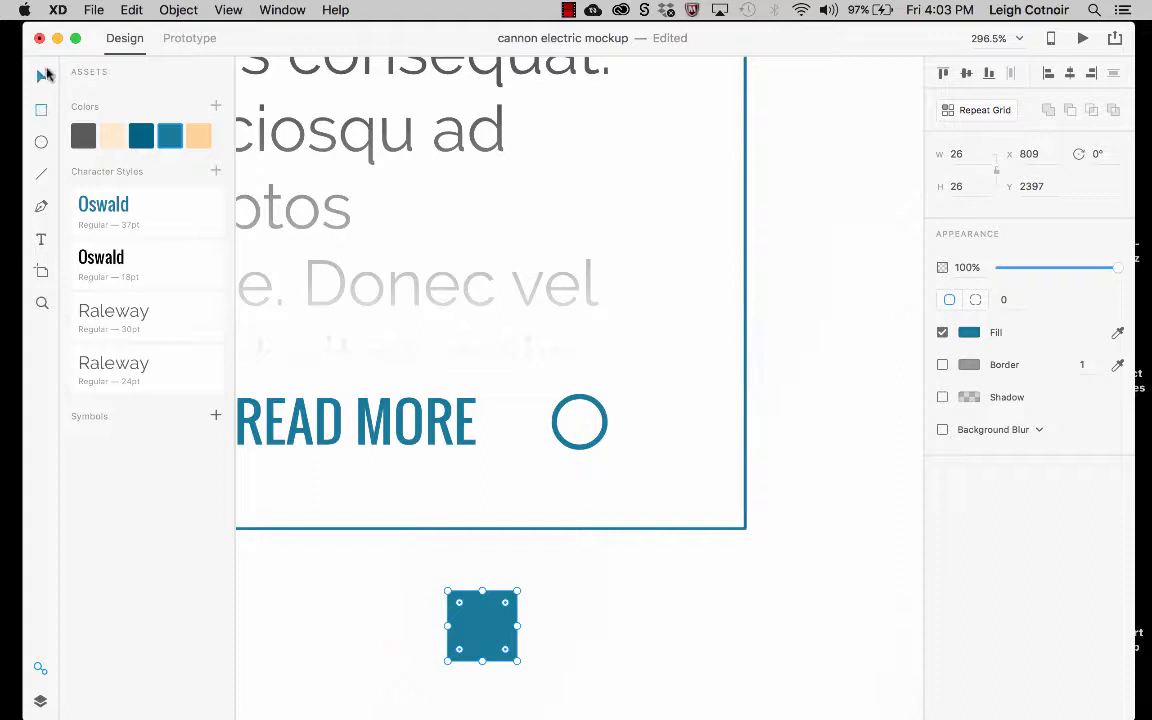
# - Duplicate the square beside the original and widen the copy to a rectangle 83 wide
pyautogui.moveTo(491, 633); pyautogui.dragTo(589, 651)
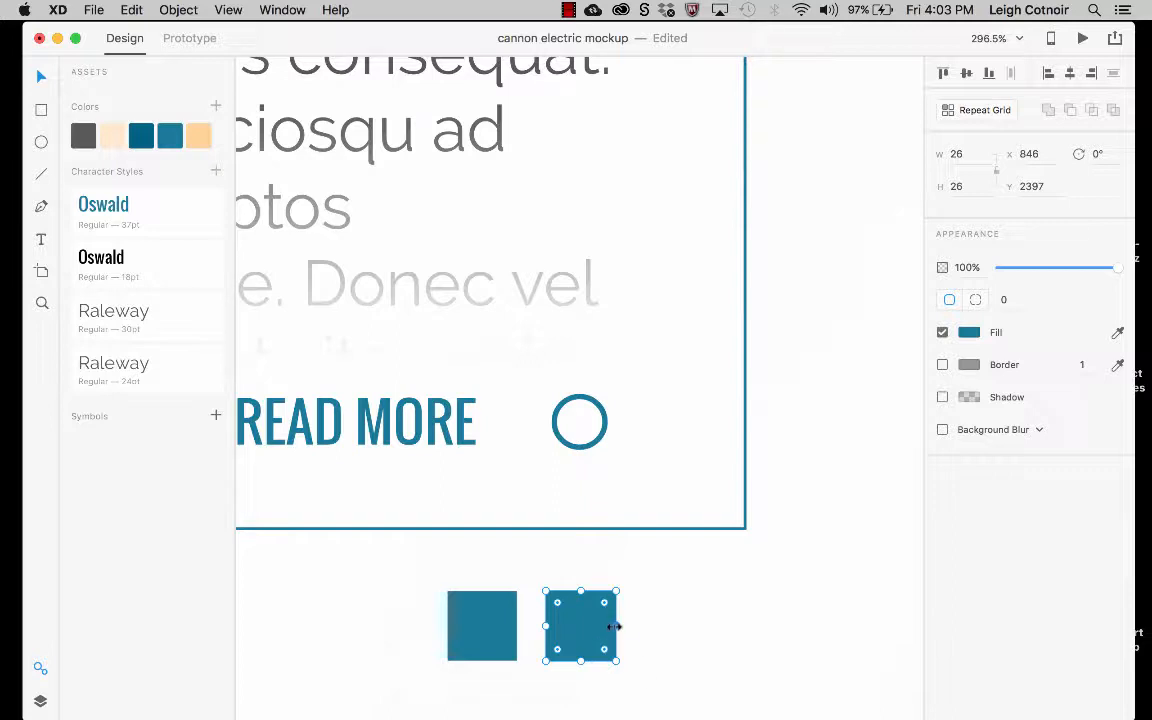
pyautogui.moveTo(614, 626); pyautogui.dragTo(768, 628)
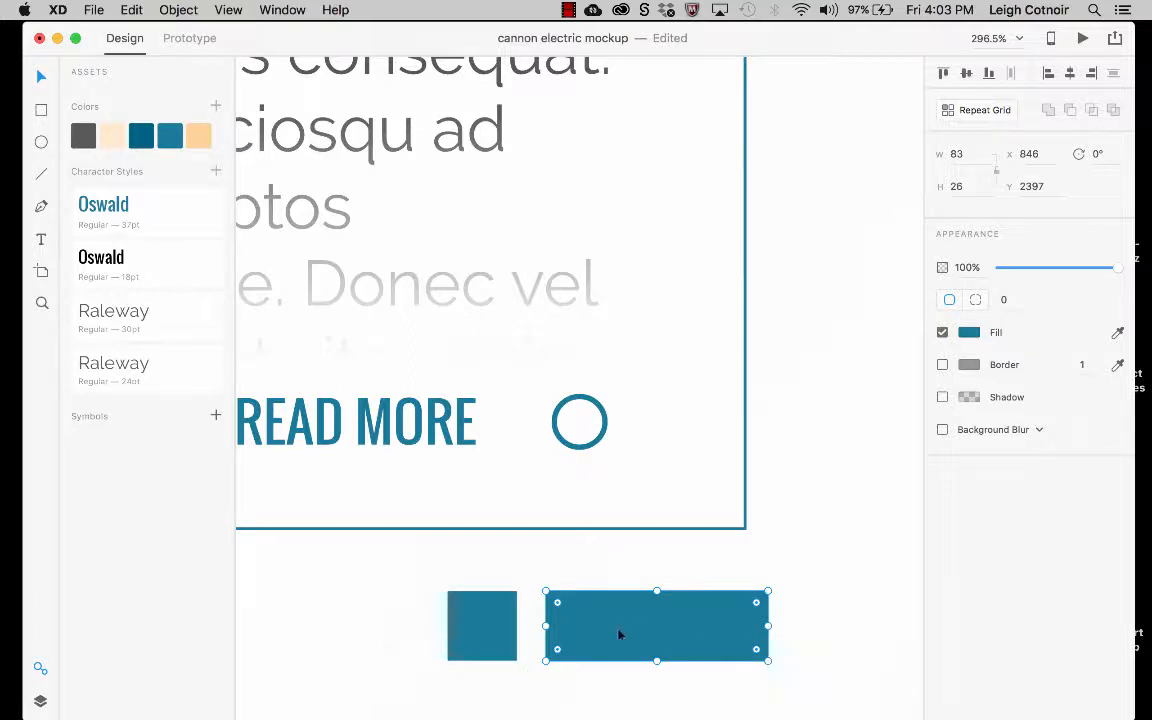
# - Rotate the 83 by 26 rectangle to 45°
pyautogui.scroll(-5, 762, 668)
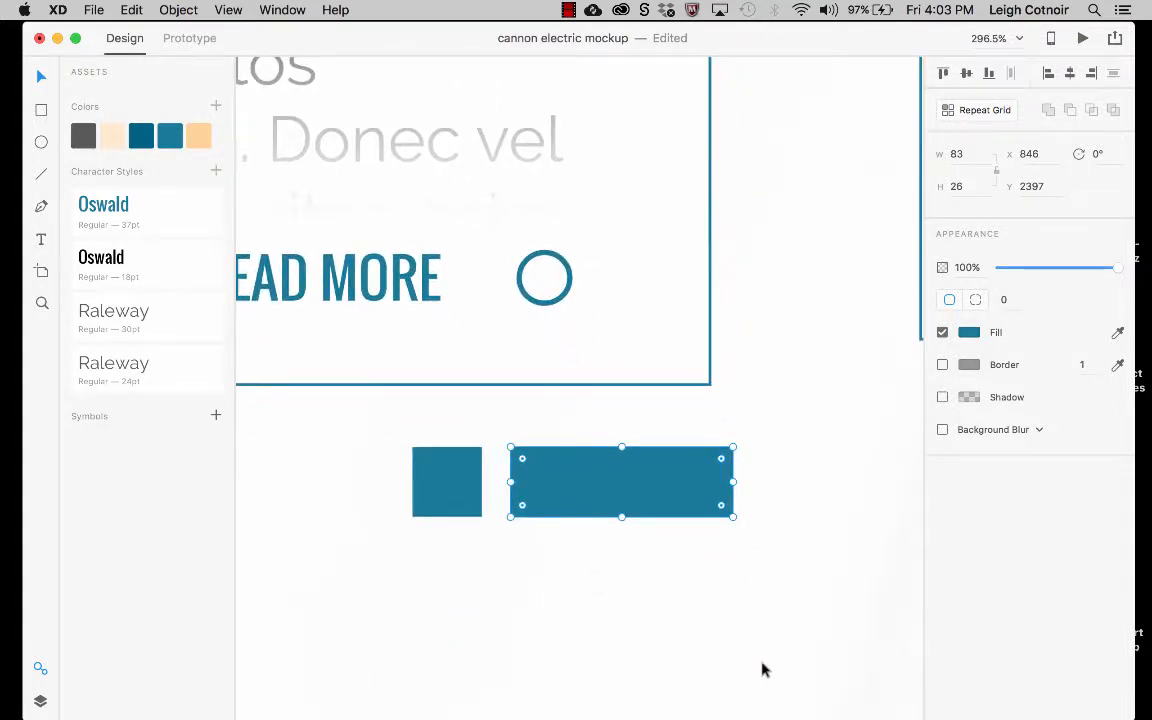
pyautogui.scroll(10, 641, 420)
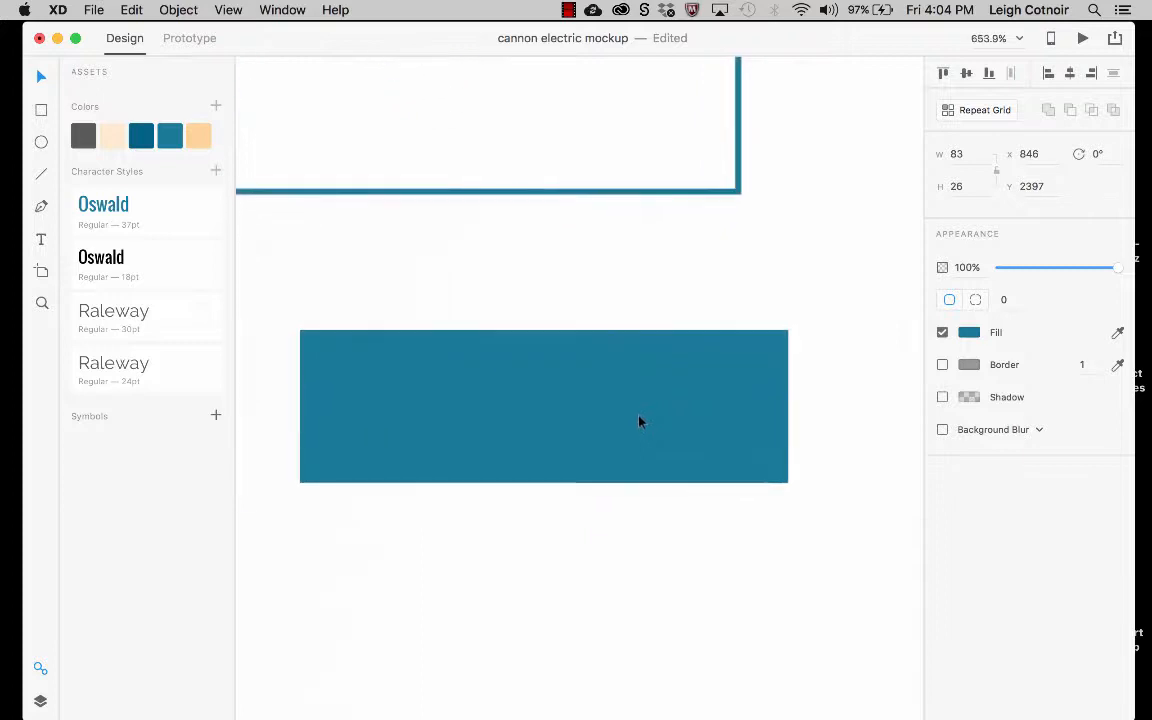
pyautogui.scroll(-4, 641, 420)
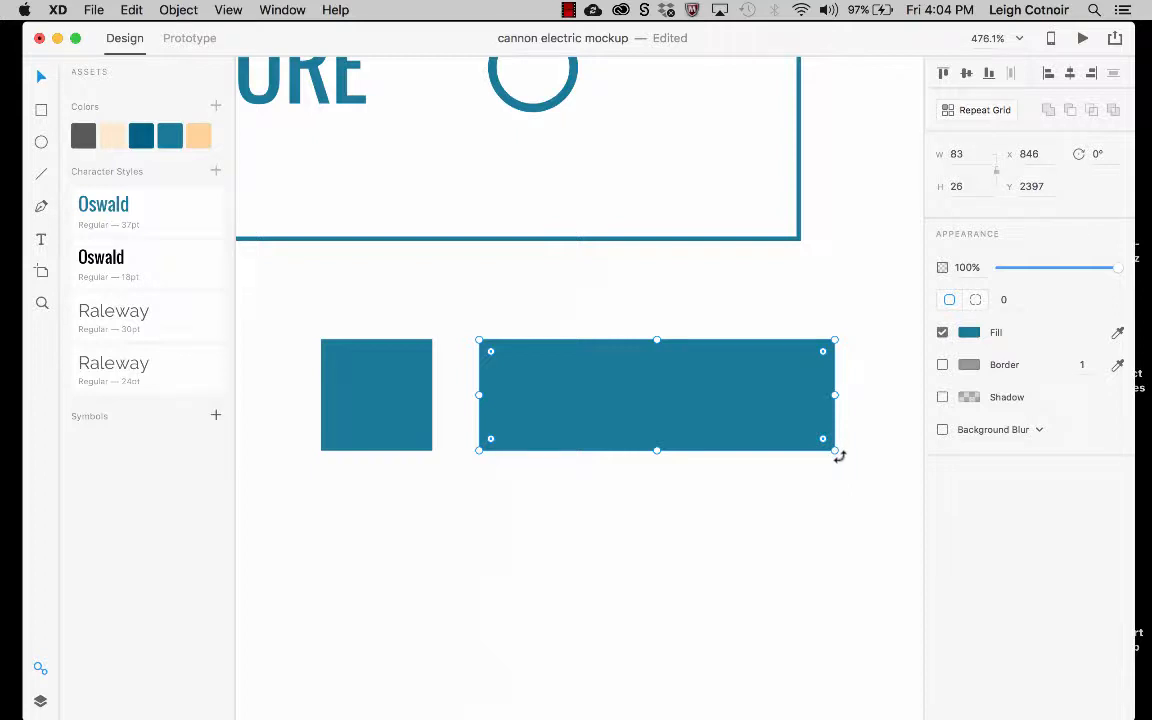
pyautogui.moveTo(839, 456); pyautogui.dragTo(731, 566)
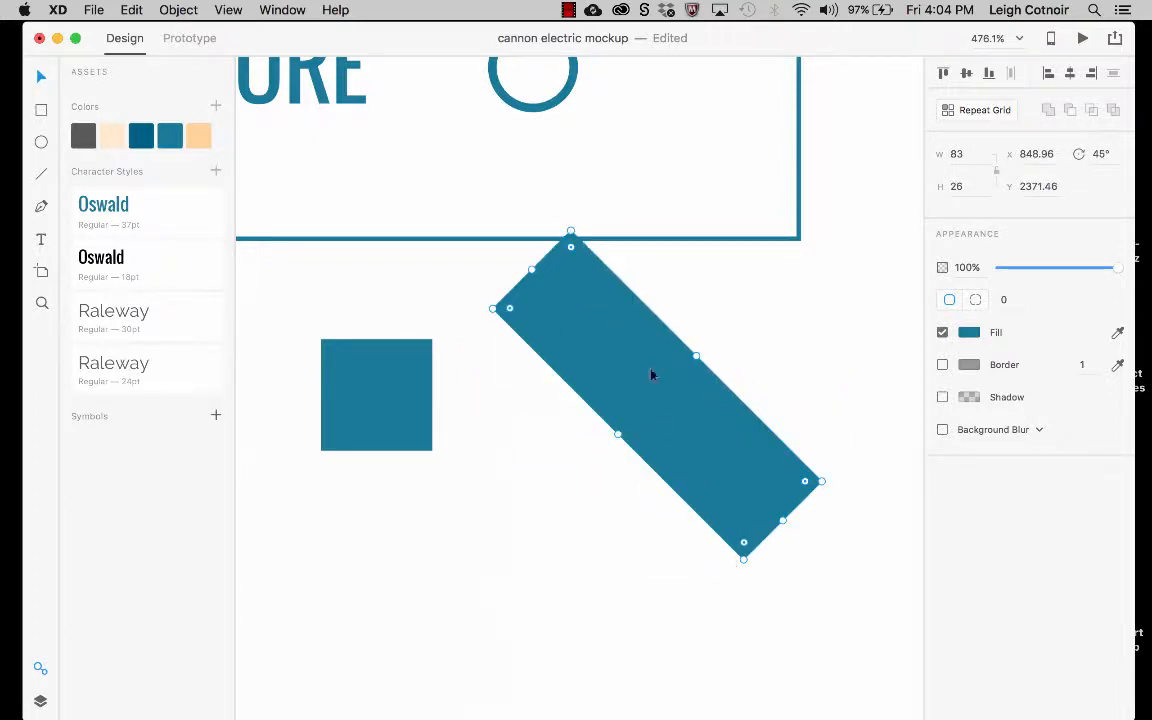
pyautogui.click(1098, 153)
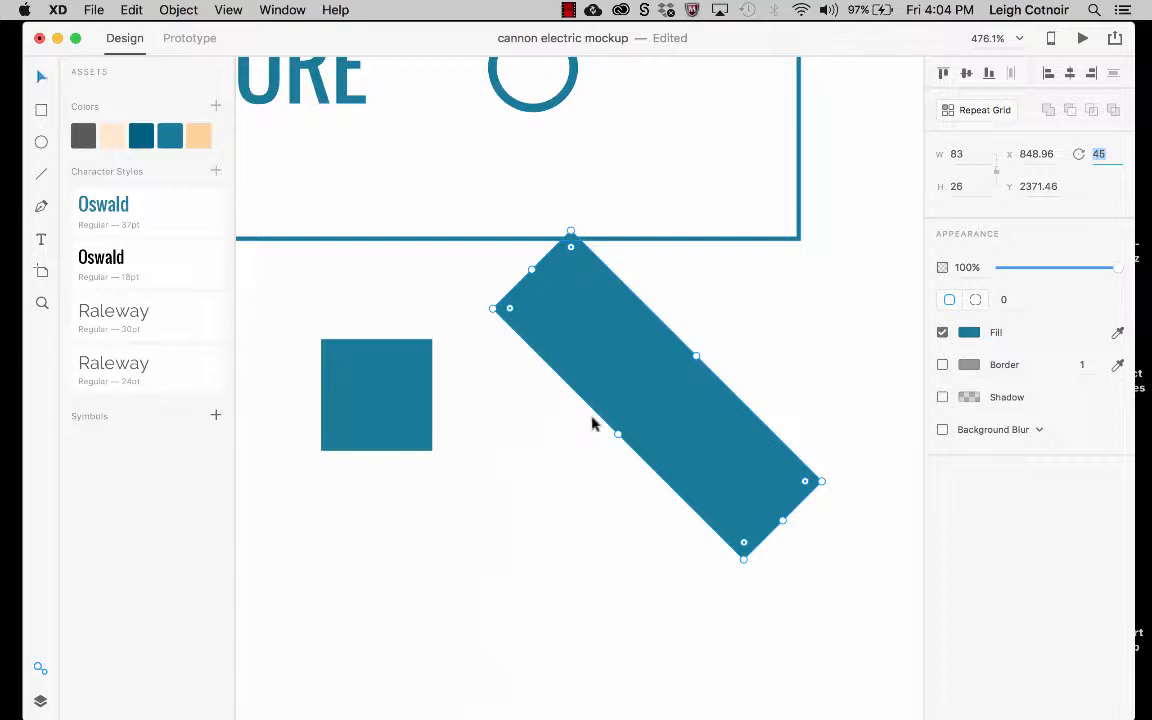
# - Fill the rotated rectangle with the saved pale peach color and place it over the square with its lower edge along the square's diagonal
pyautogui.moveTo(678, 411); pyautogui.dragTo(517, 391)
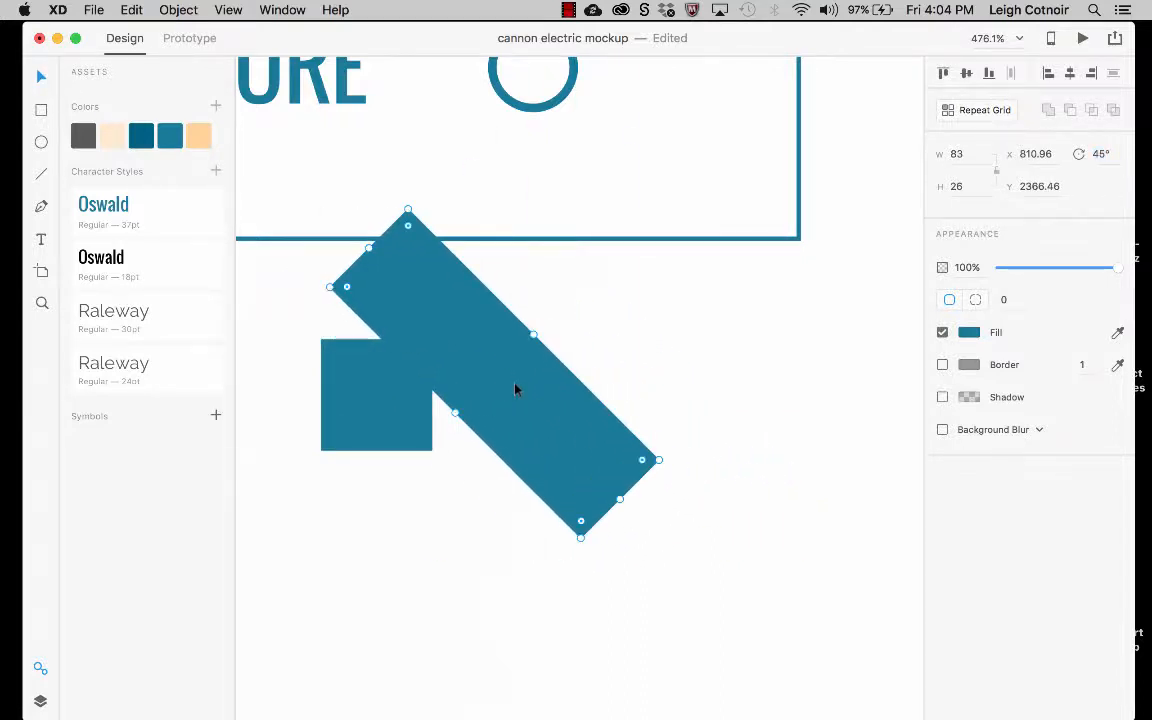
pyautogui.click(112, 136)
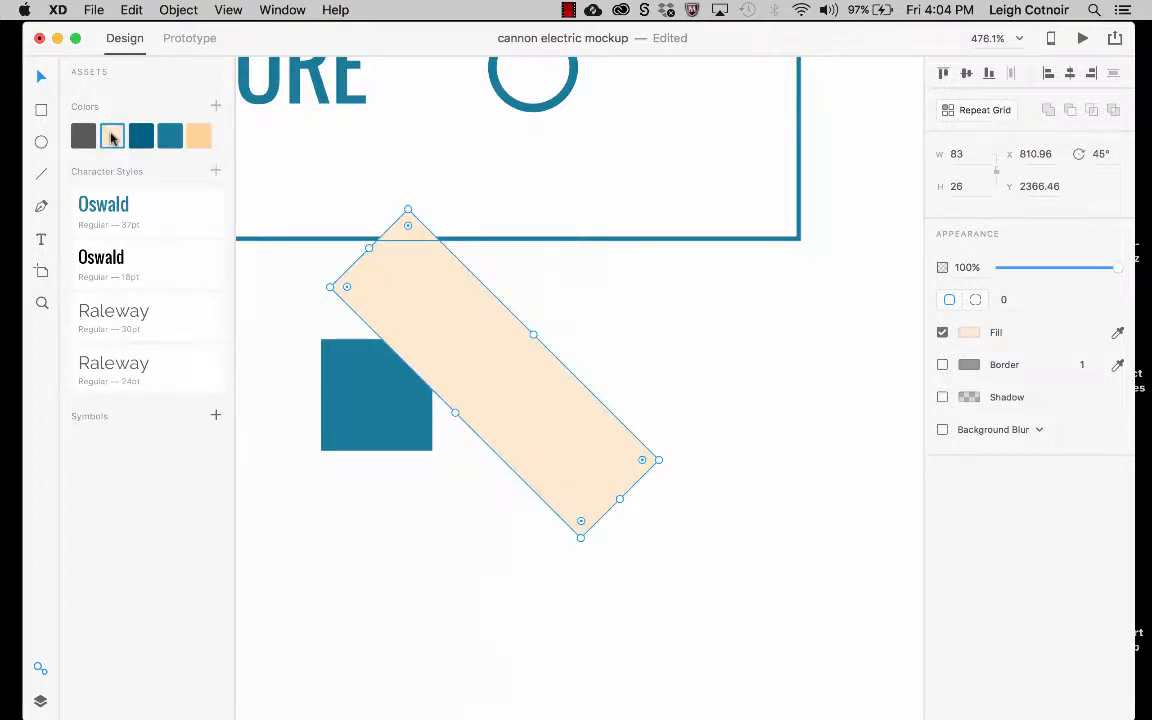
pyautogui.moveTo(543, 432); pyautogui.dragTo(476, 427)
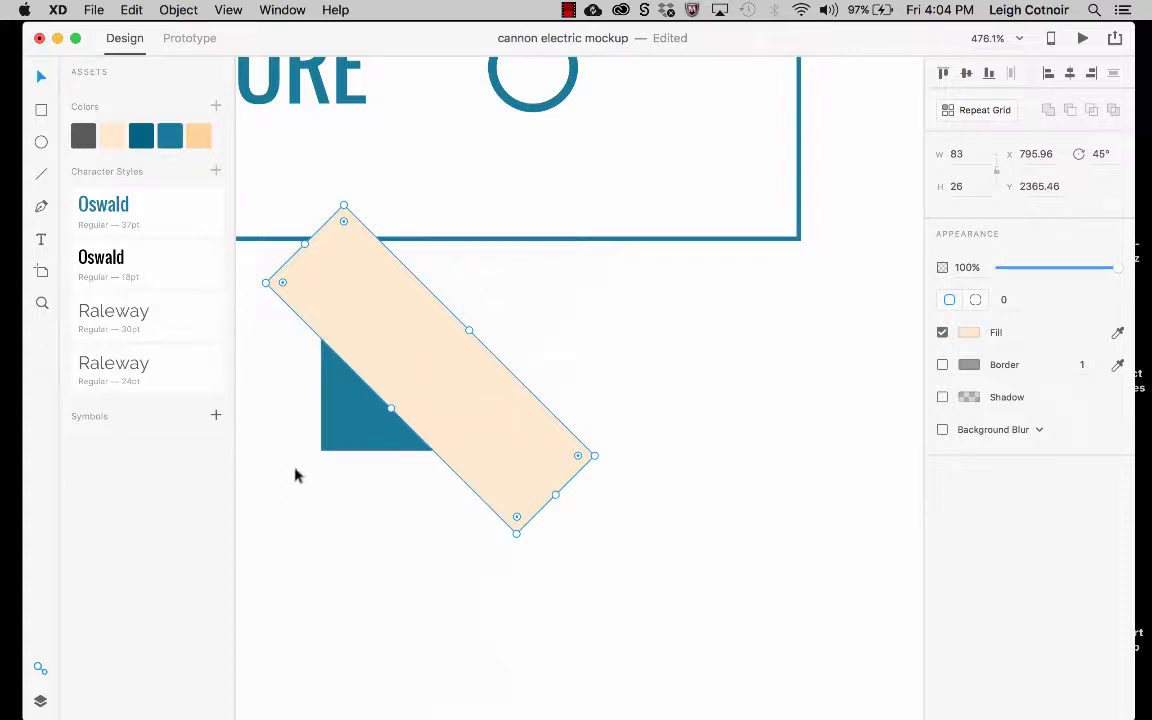
# - Subtract the peach rectangle from the blue square to leave a right triangle
pyautogui.moveTo(255, 331); pyautogui.dragTo(429, 394)
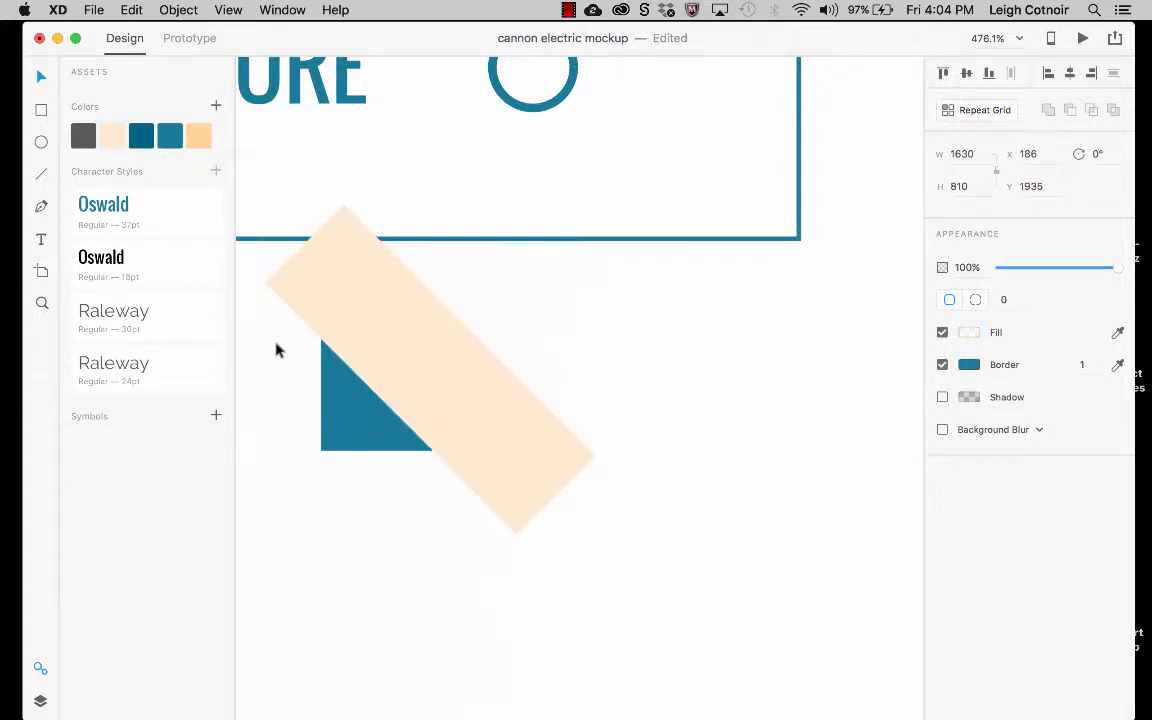
pyautogui.moveTo(279, 347); pyautogui.dragTo(430, 415)
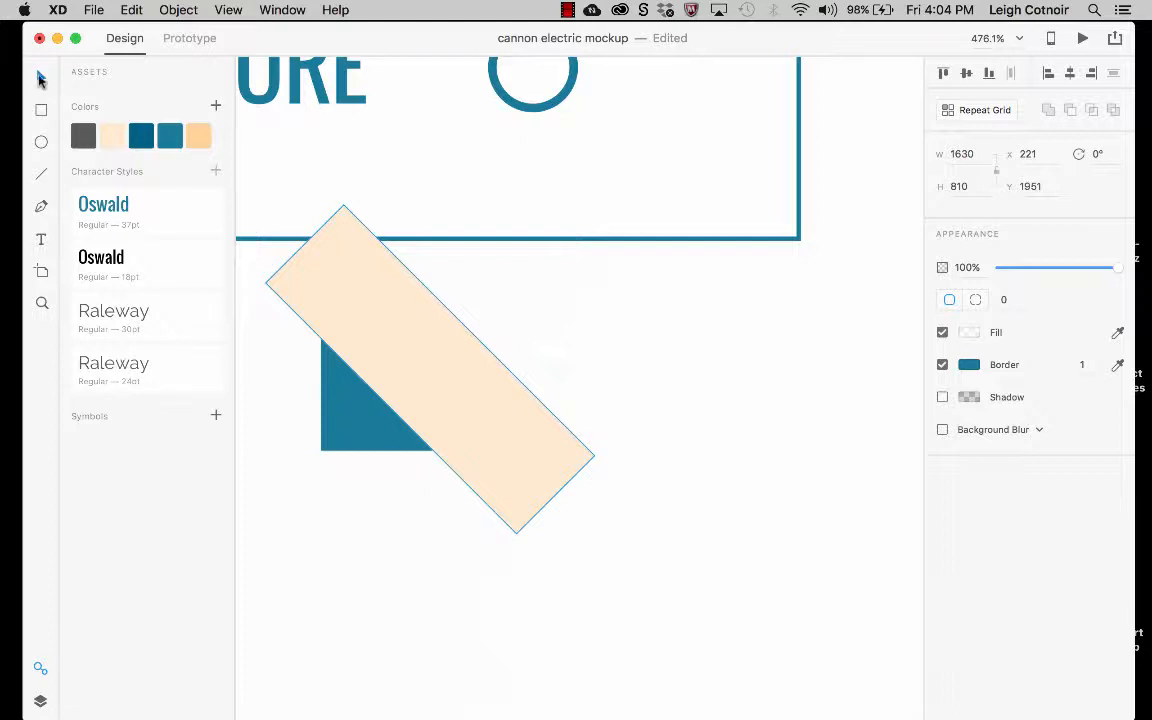
pyautogui.click(351, 418)
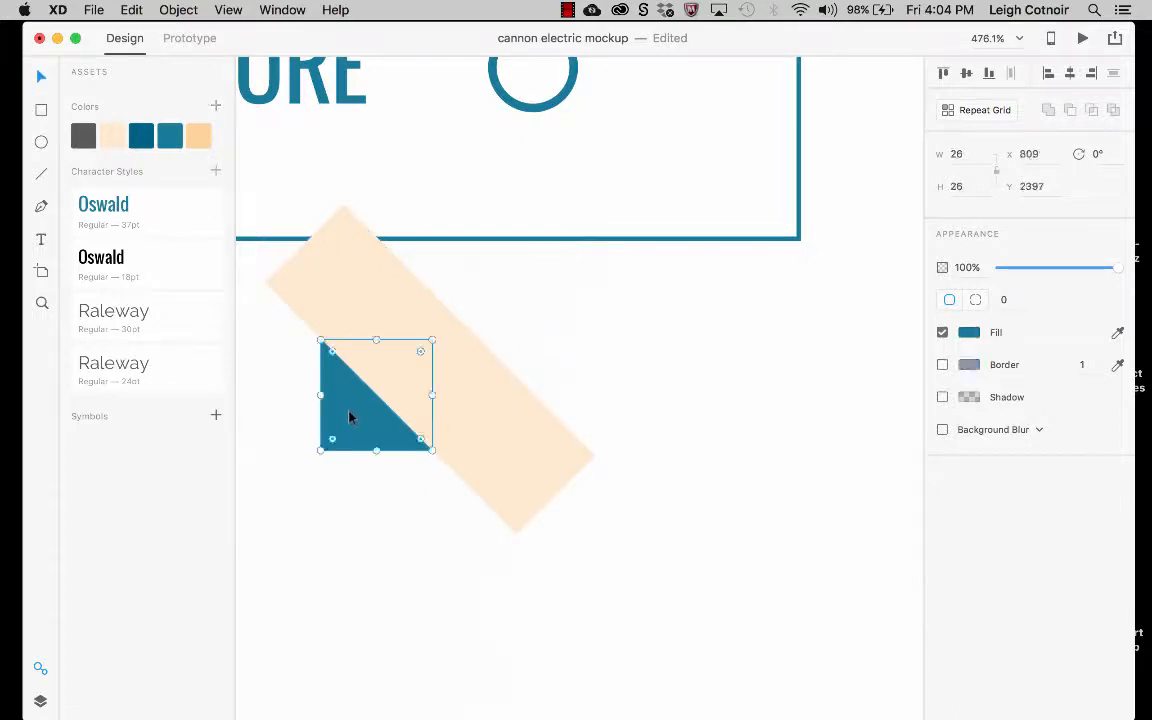
pyautogui.keyDown('shift'); pyautogui.click(361, 289); pyautogui.keyUp('shift')
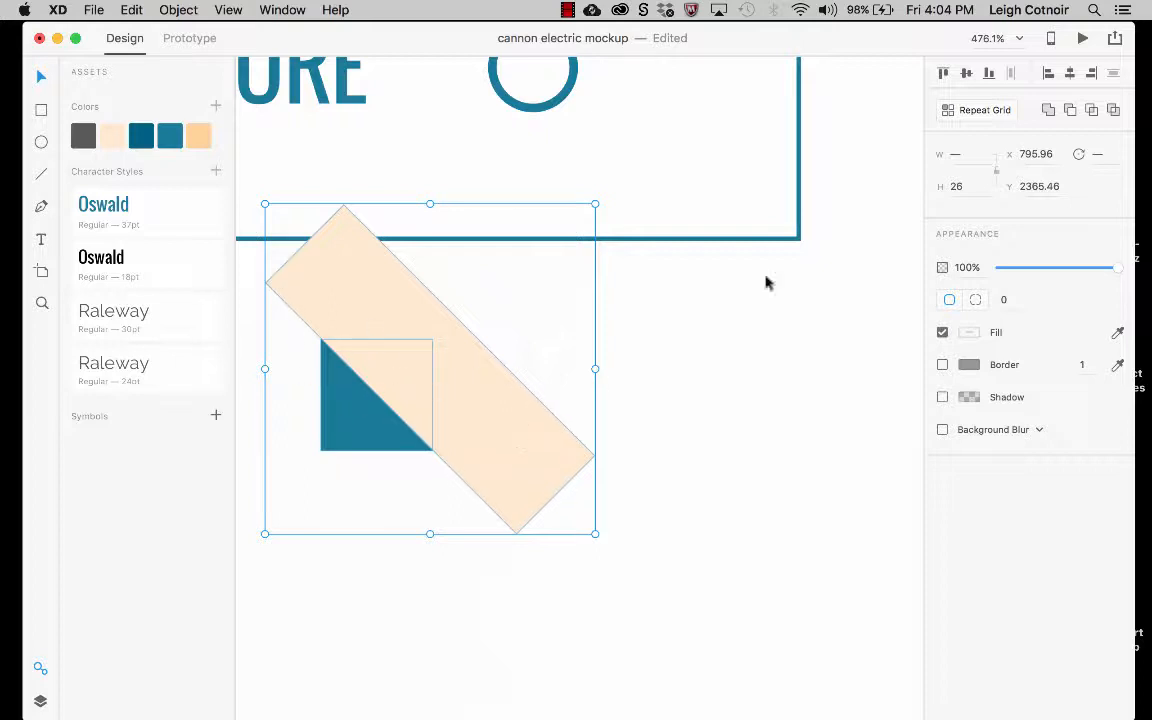
pyautogui.click(1071, 112)
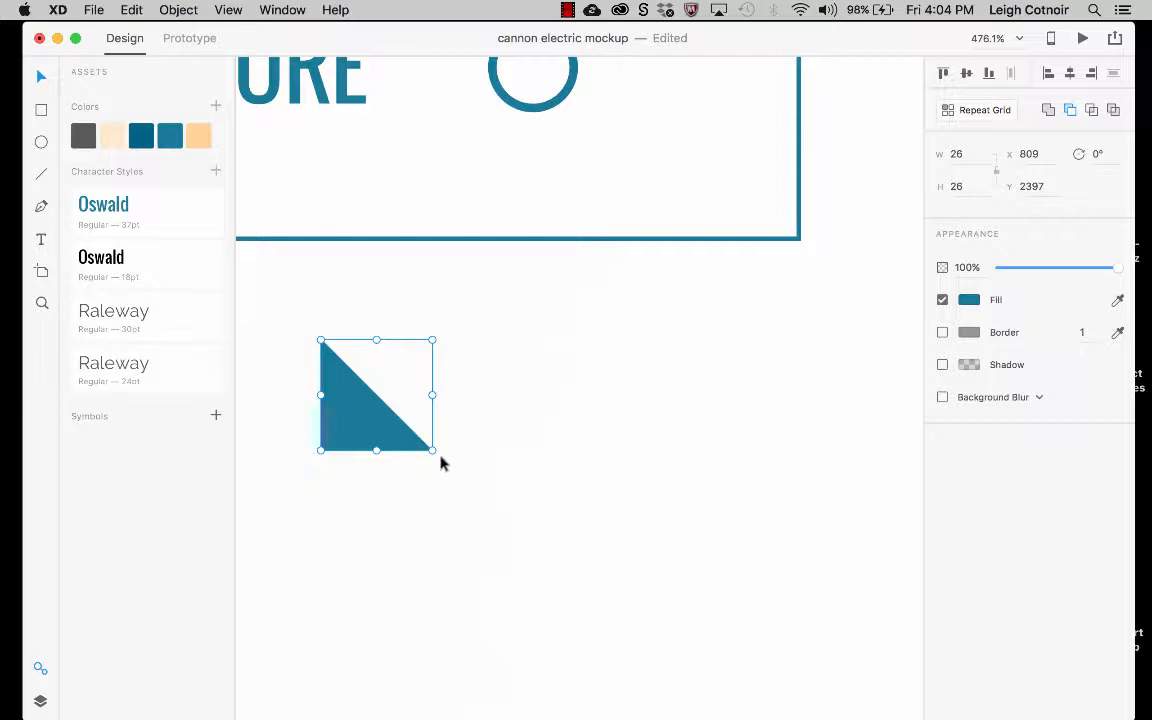
# - Rotate the triangle to 225° so it points right, and move it just below the circle icon
pyautogui.moveTo(438, 453); pyautogui.dragTo(374, 343)
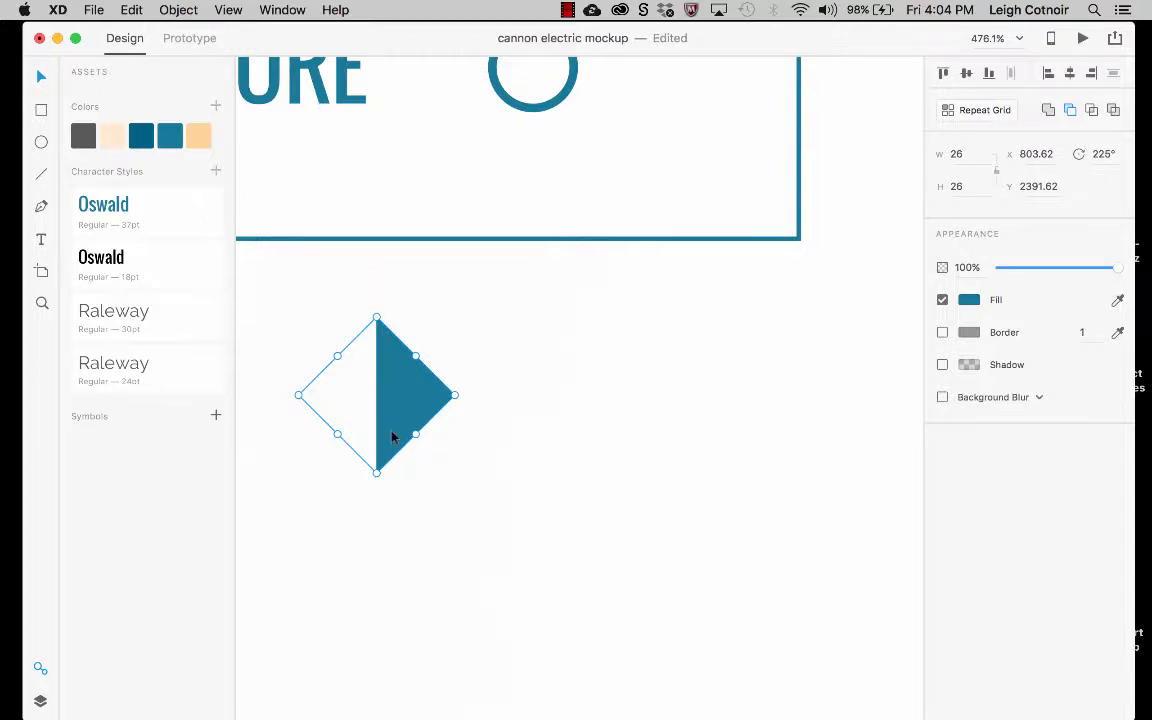
pyautogui.scroll(-3, 391, 437)
pyautogui.moveTo(400, 405); pyautogui.dragTo(492, 305)
# - Scale the triangle down to 7.6 by 7.6 and place it inside the circle, vertically centered
pyautogui.scroll(-3, 492, 305)
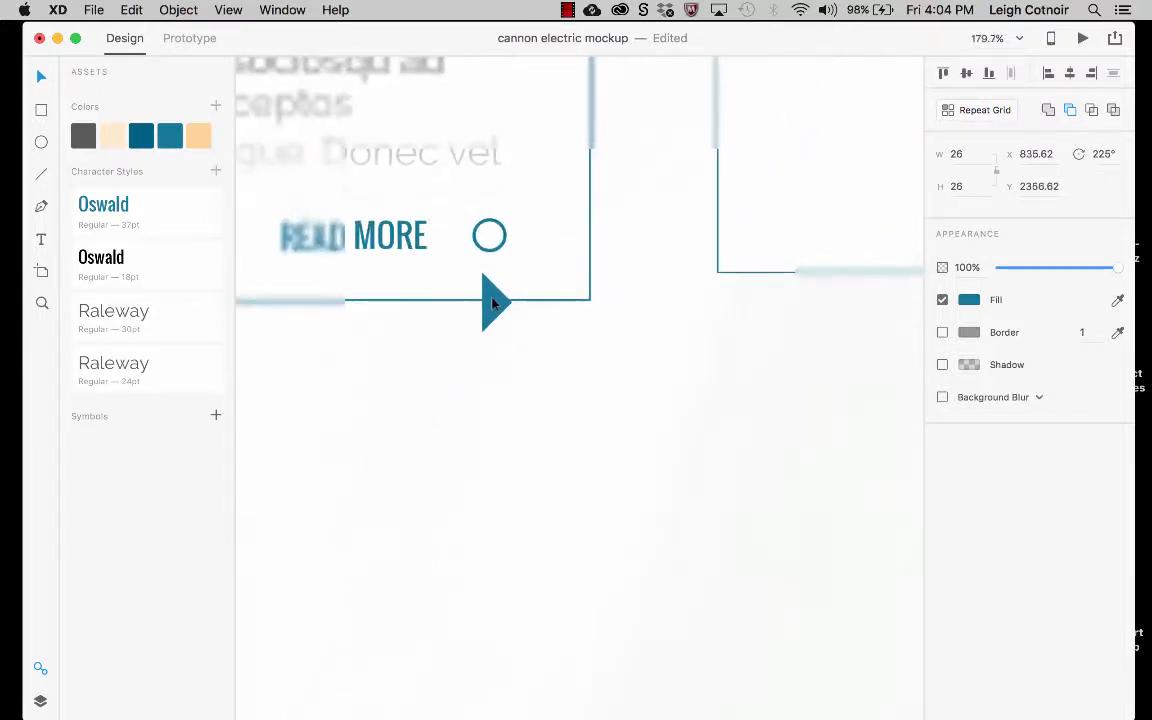
pyautogui.scroll(2, 490, 305)
pyautogui.scroll(5, 466, 388)
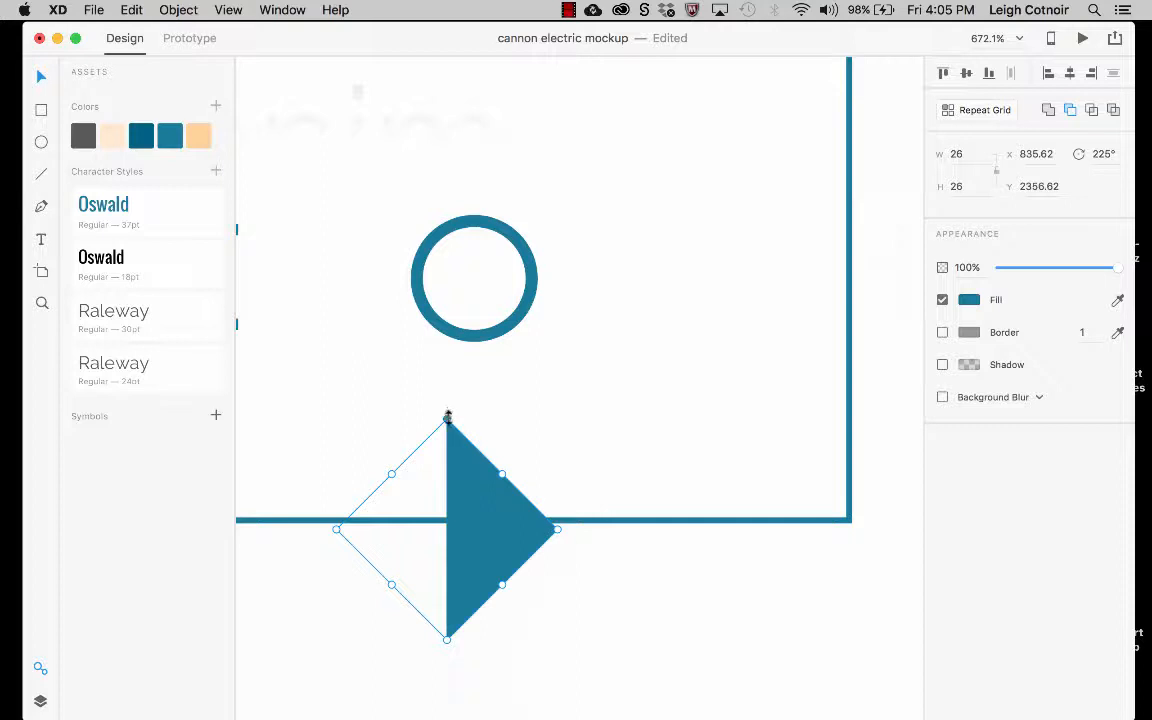
pyautogui.moveTo(447, 417); pyautogui.dragTo(450, 556)
pyautogui.moveTo(457, 614); pyautogui.dragTo(493, 287)
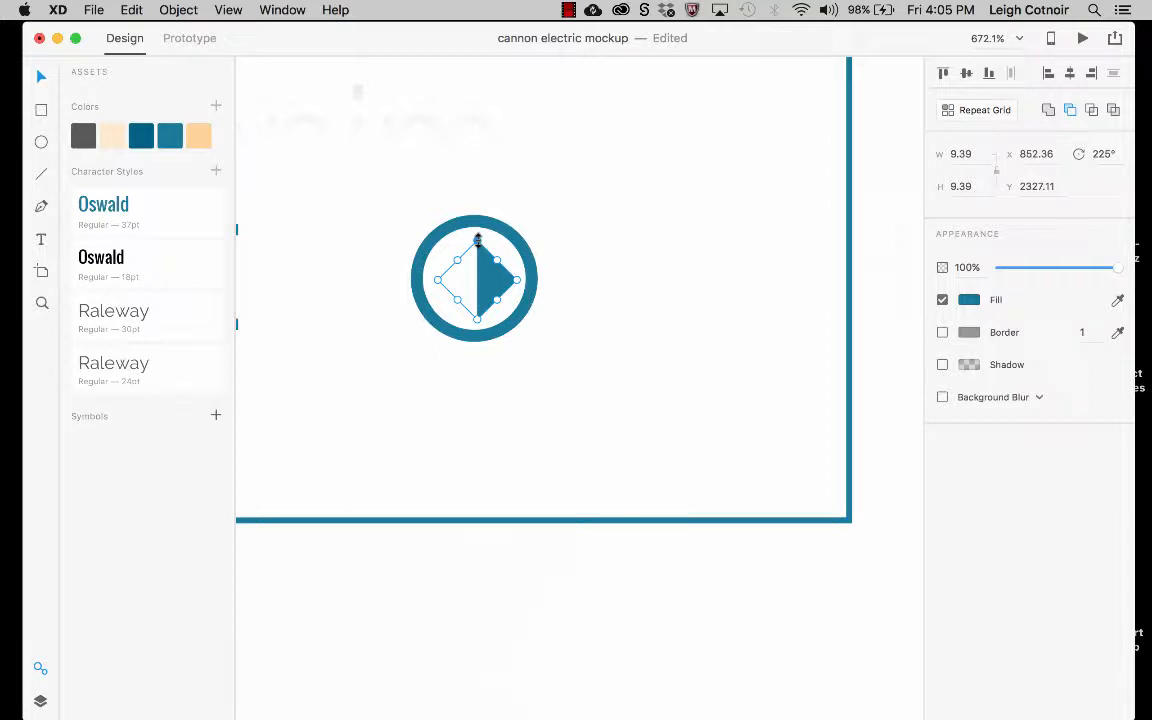
pyautogui.moveTo(477, 238); pyautogui.dragTo(477, 243)
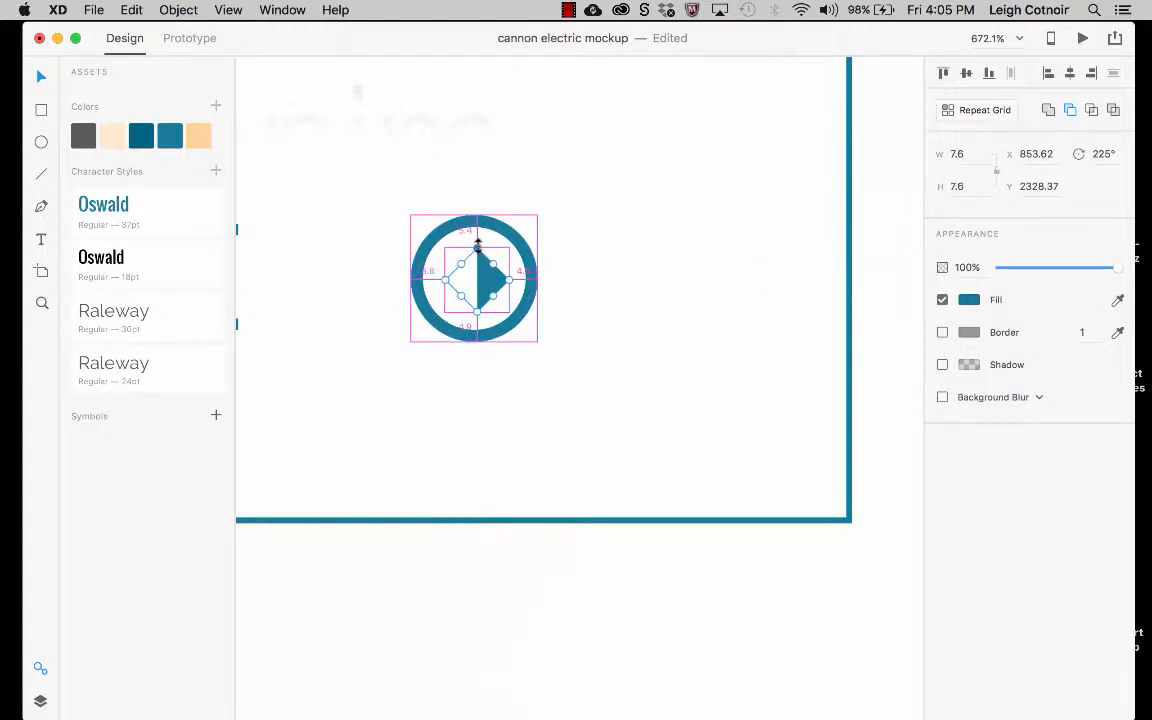
pyautogui.click(489, 667)
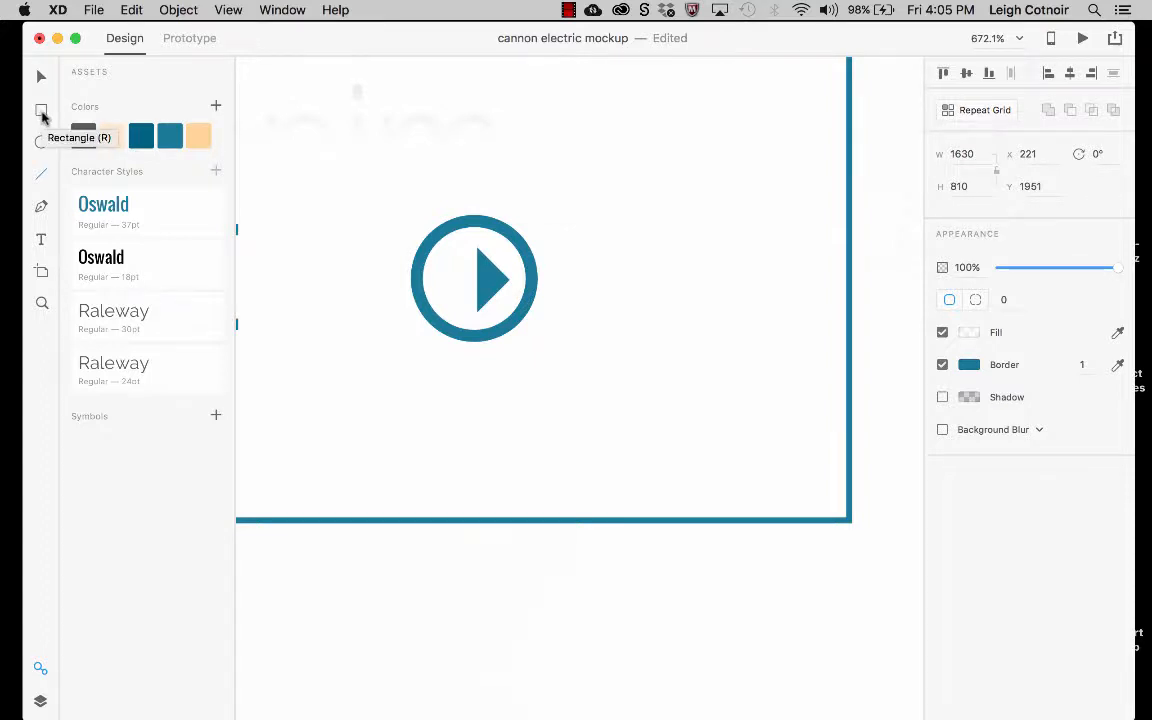
# - Draw a horizontal line 10 wide inside the circle as the arrow's shaft, and set its border width to 3
pyautogui.click(41, 174)
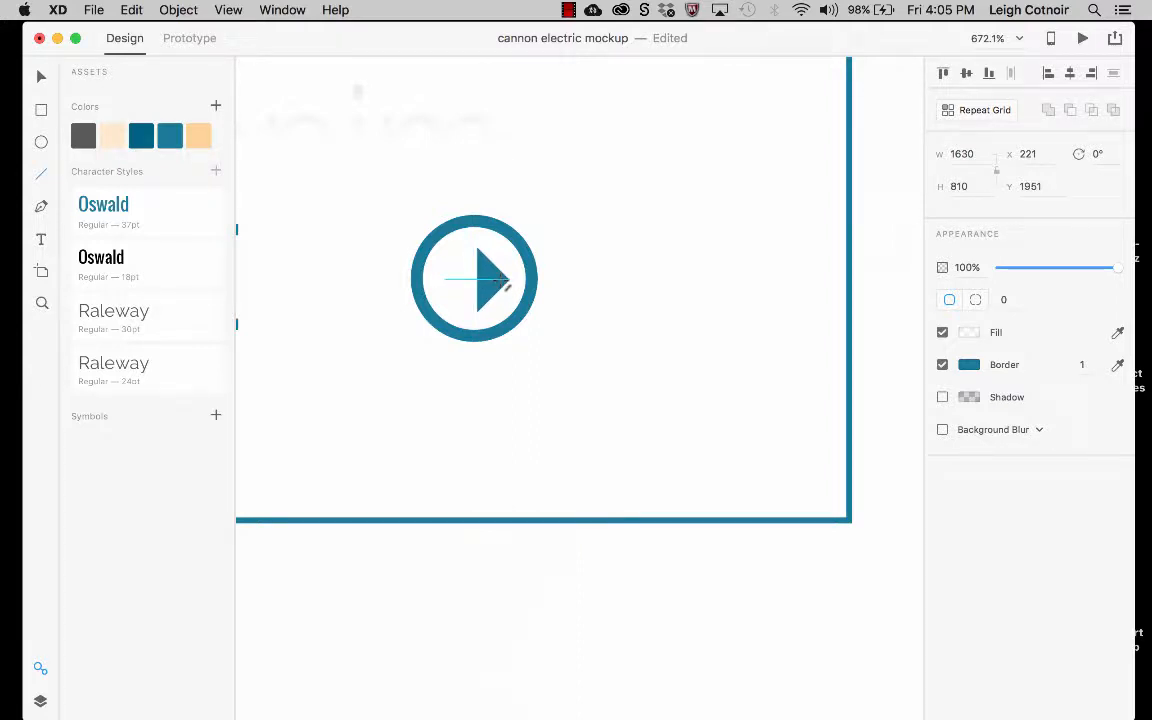
pyautogui.moveTo(507, 287); pyautogui.dragTo(437, 284)
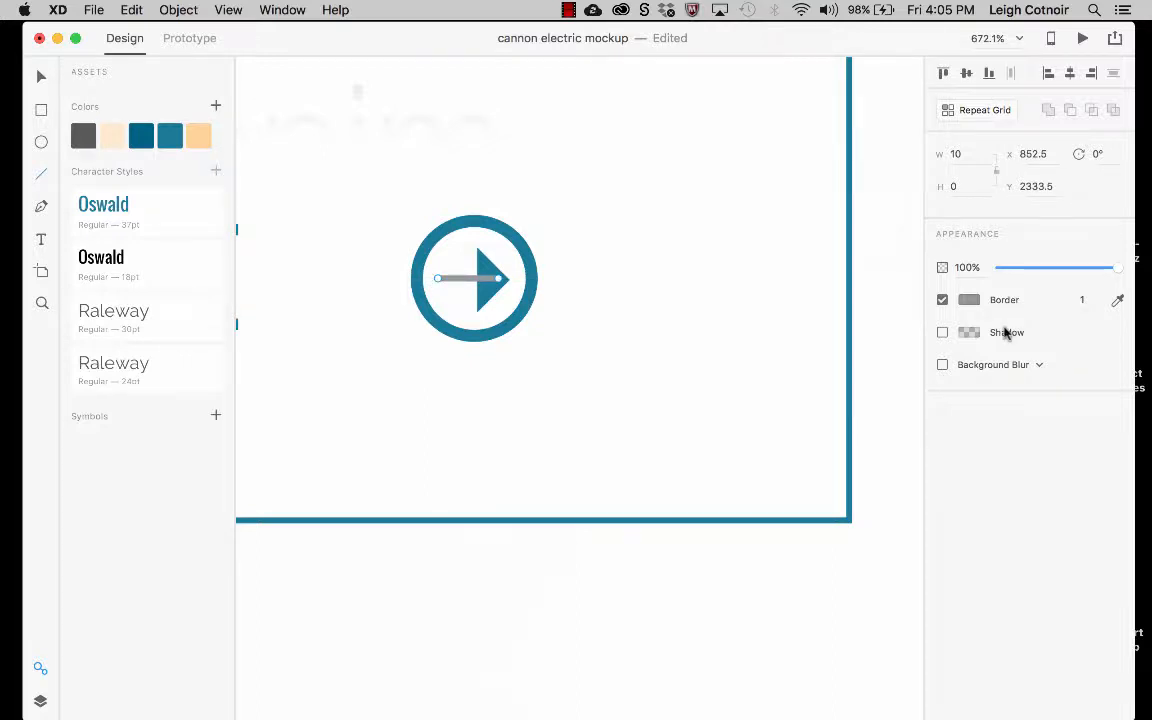
pyautogui.click(1071, 302)
pyautogui.write('3')
pyautogui.press('Return')
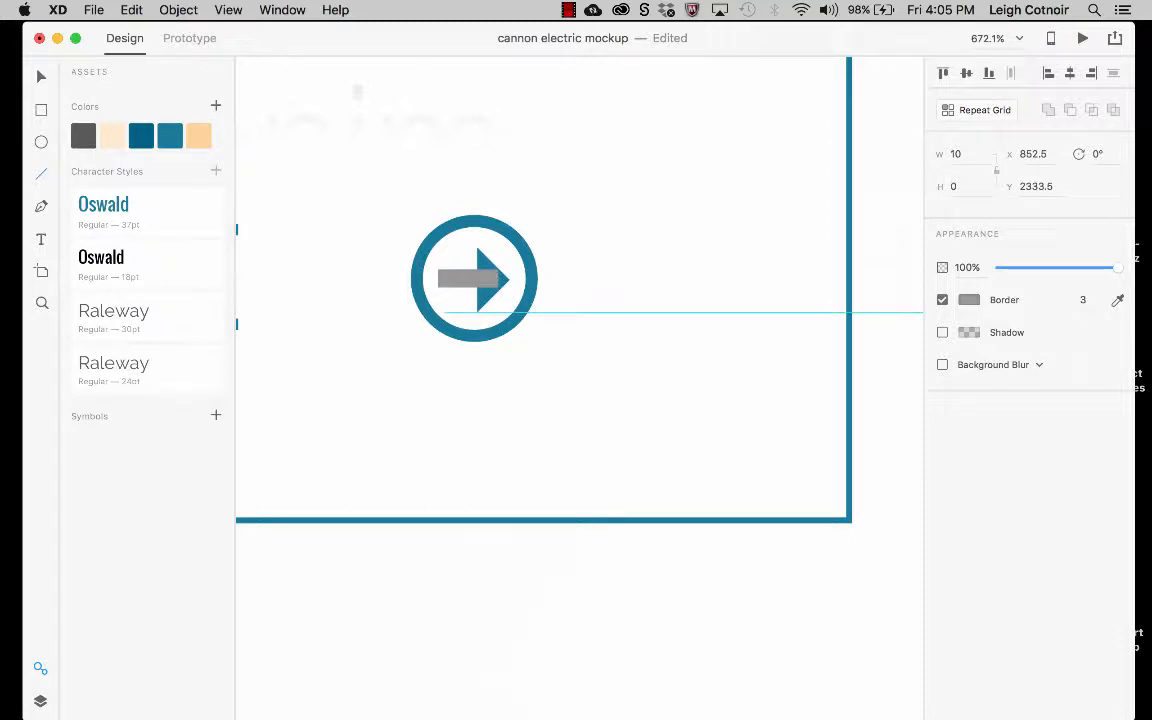
# - Set the border width of the gray arrow shaft line to 2
pyautogui.click(1068, 302)
pyautogui.write('2')
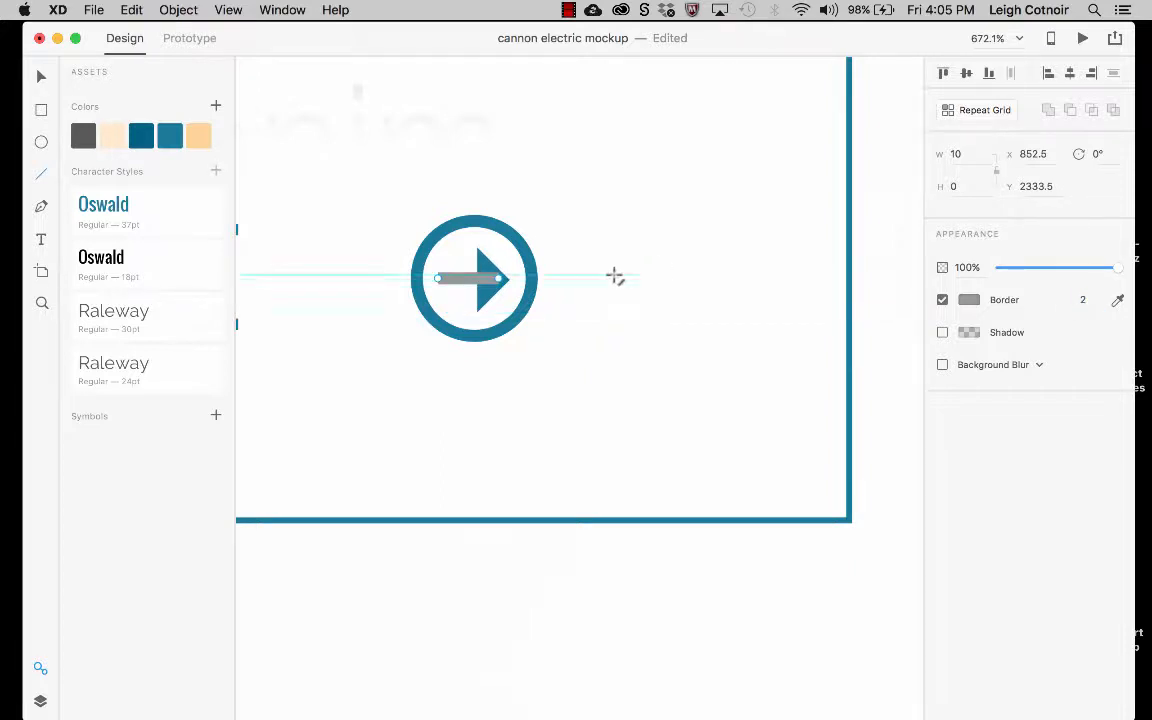
pyautogui.click(480, 278)
pyautogui.scroll(5, 487, 277)
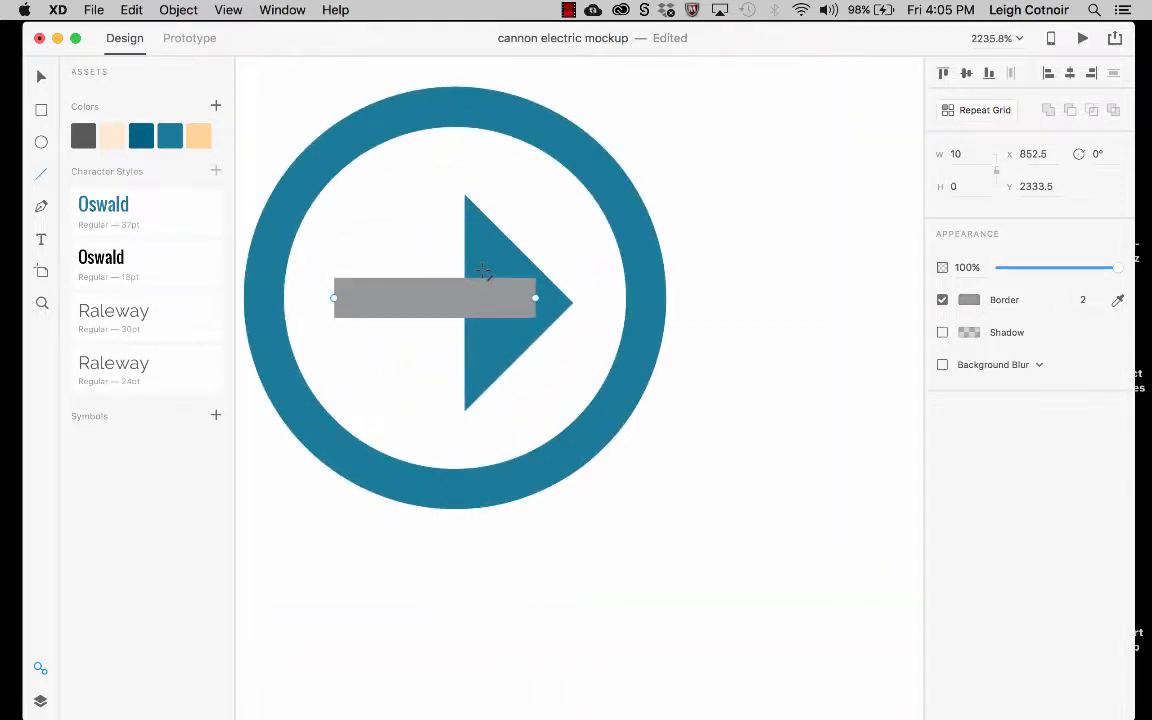
pyautogui.scroll(-2, 483, 270)
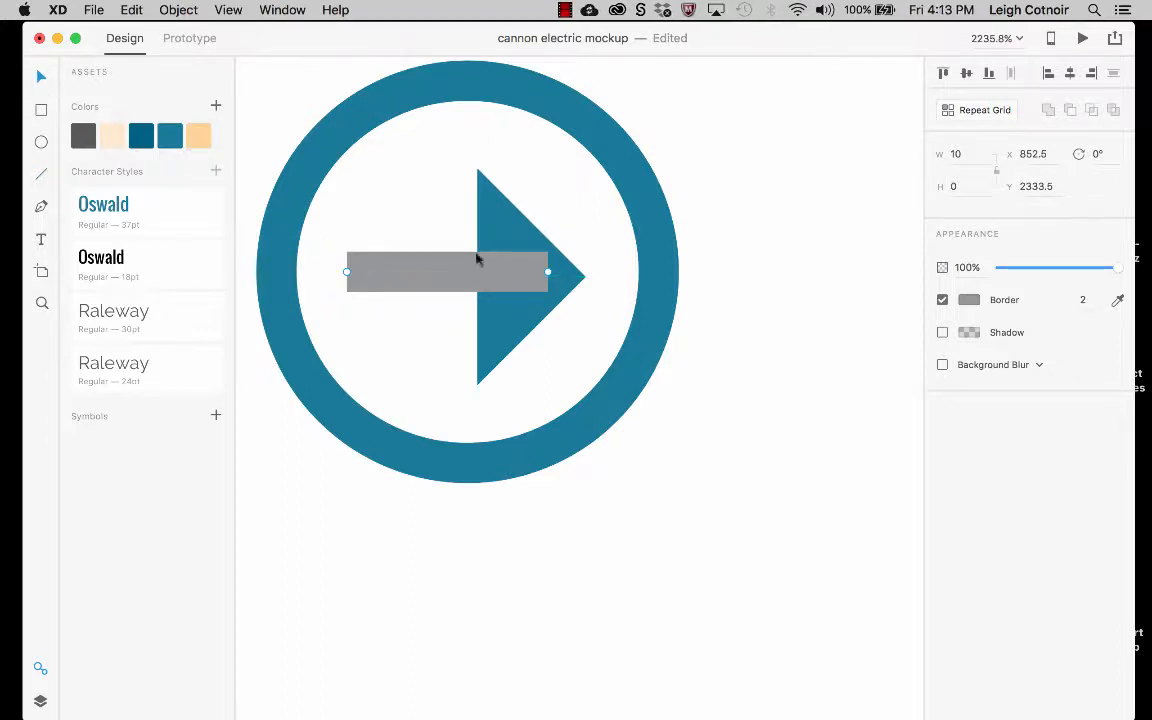
# - Nudge the gray shaft line 1 px to the right, toward the arrowhead's tip
pyautogui.click(490, 225)
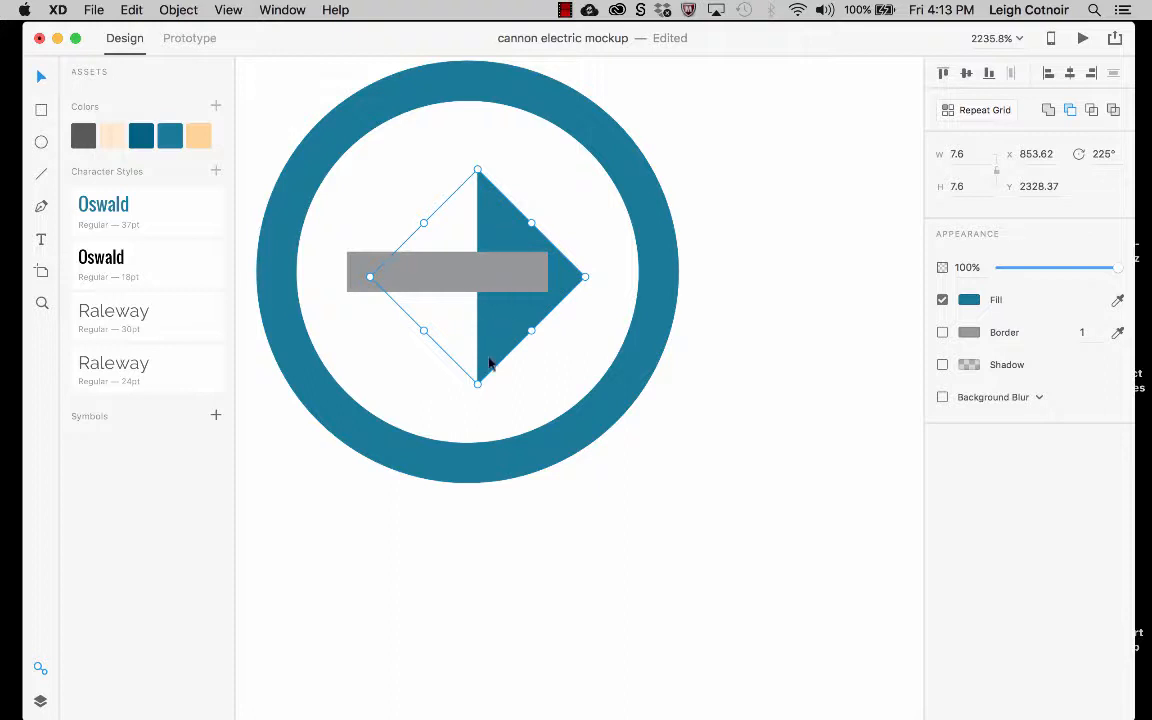
pyautogui.scroll(5, 560, 291)
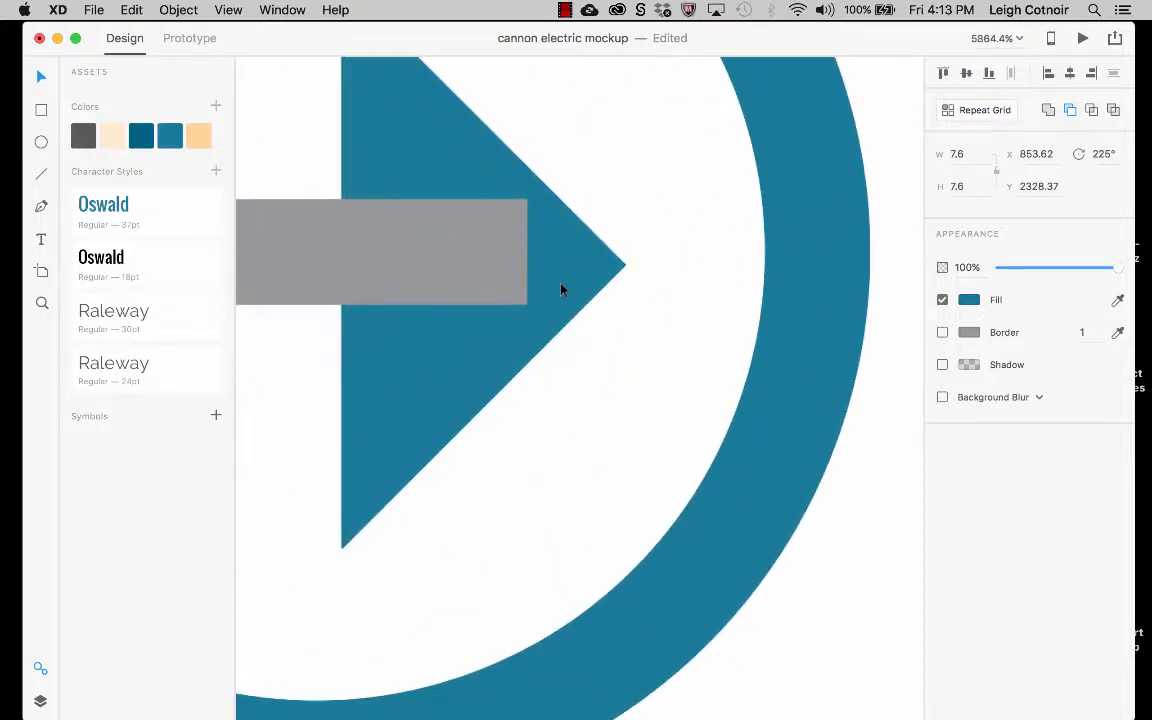
pyautogui.scroll(2, 560, 290)
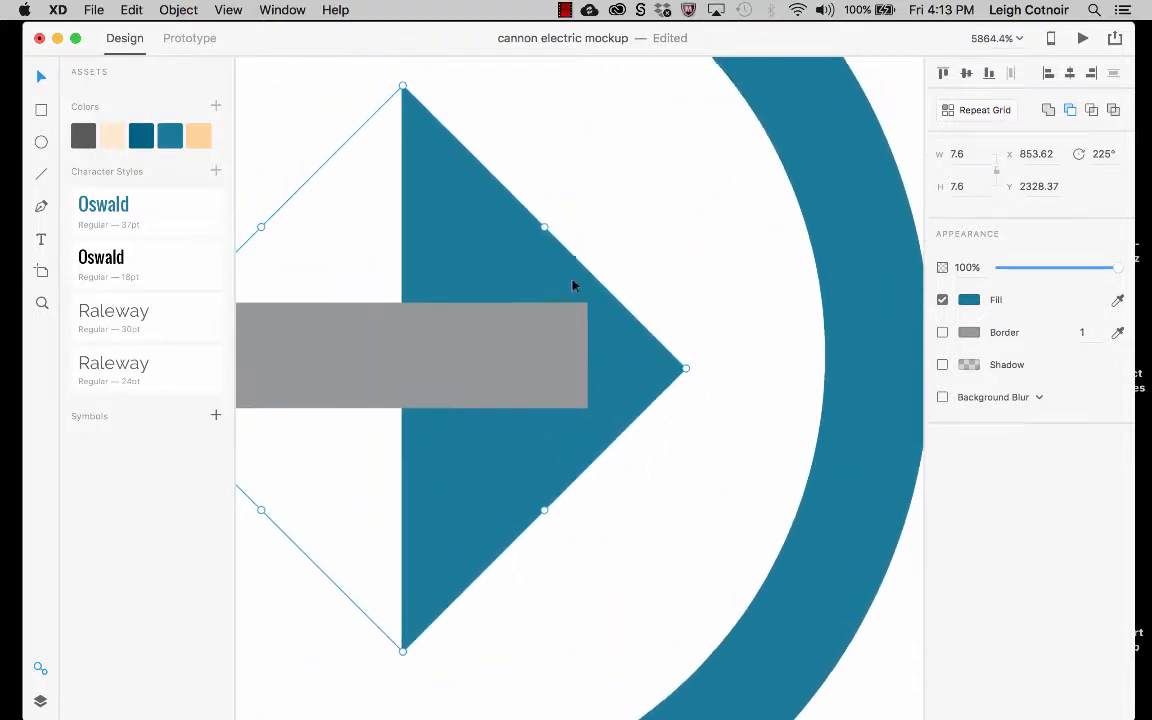
pyautogui.click(523, 355)
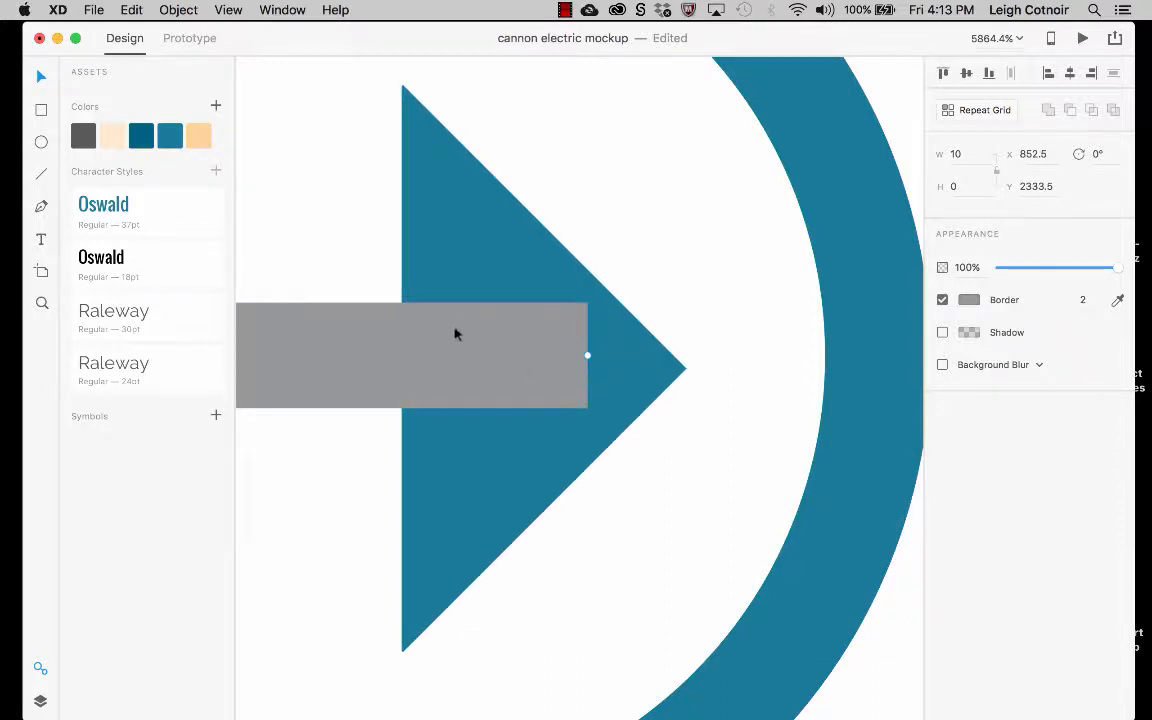
pyautogui.press('Right')
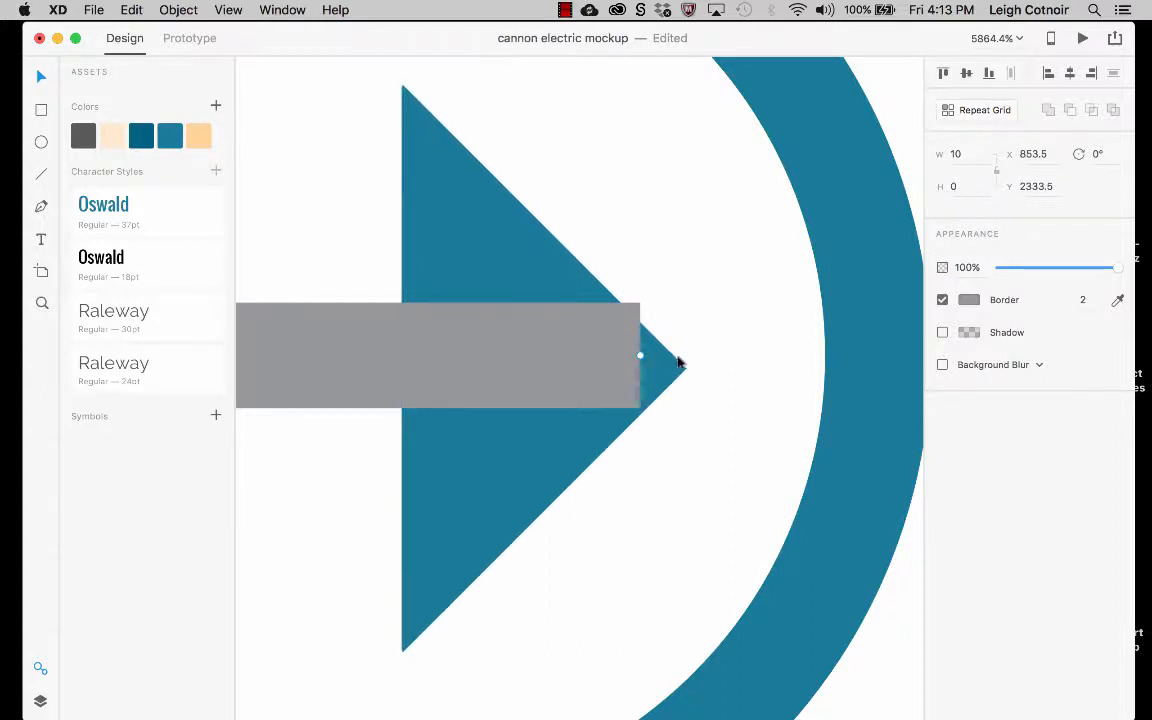
# - Shrink the arrowhead to about 7.24 × 7.24 so its tip centers on the shaft, and move the shaft back to X 852.5
pyautogui.click(487, 467)
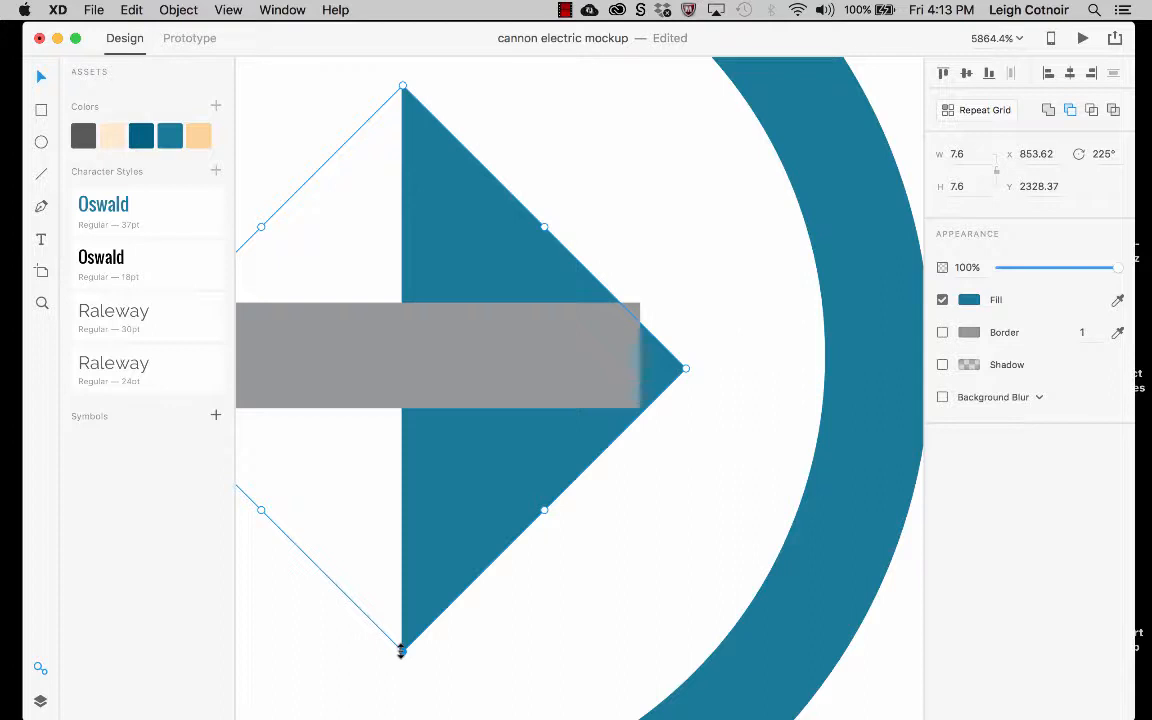
pyautogui.moveTo(401, 651); pyautogui.dragTo(403, 624)
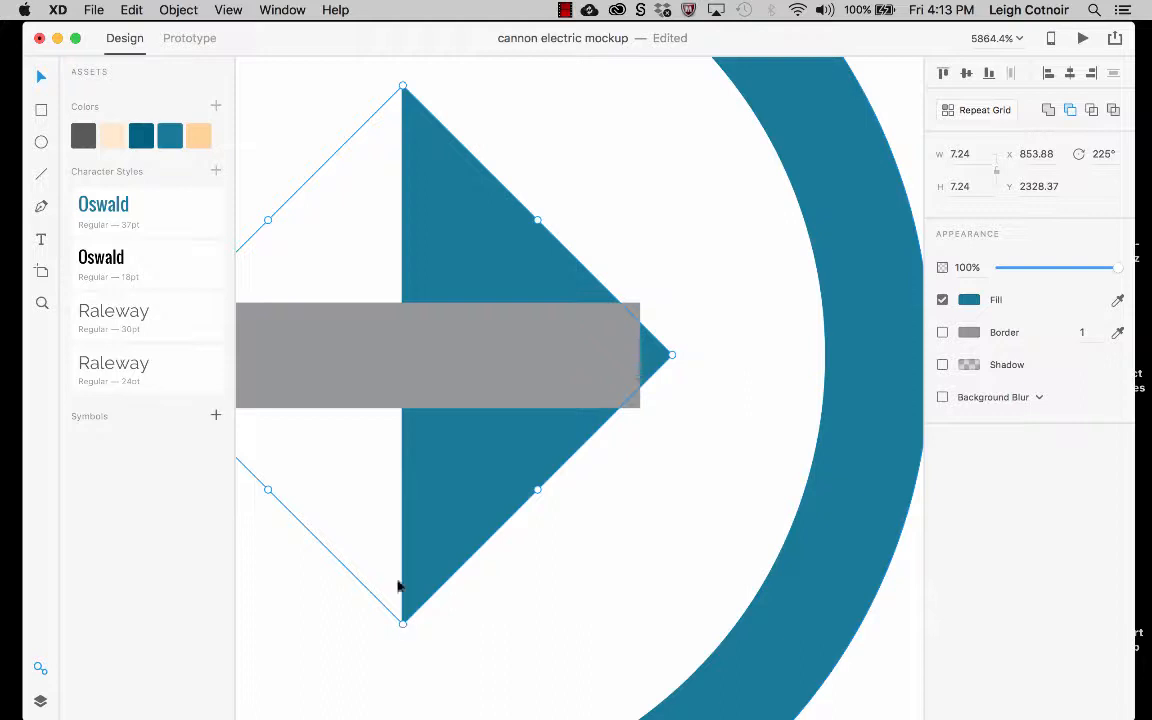
pyautogui.click(537, 355)
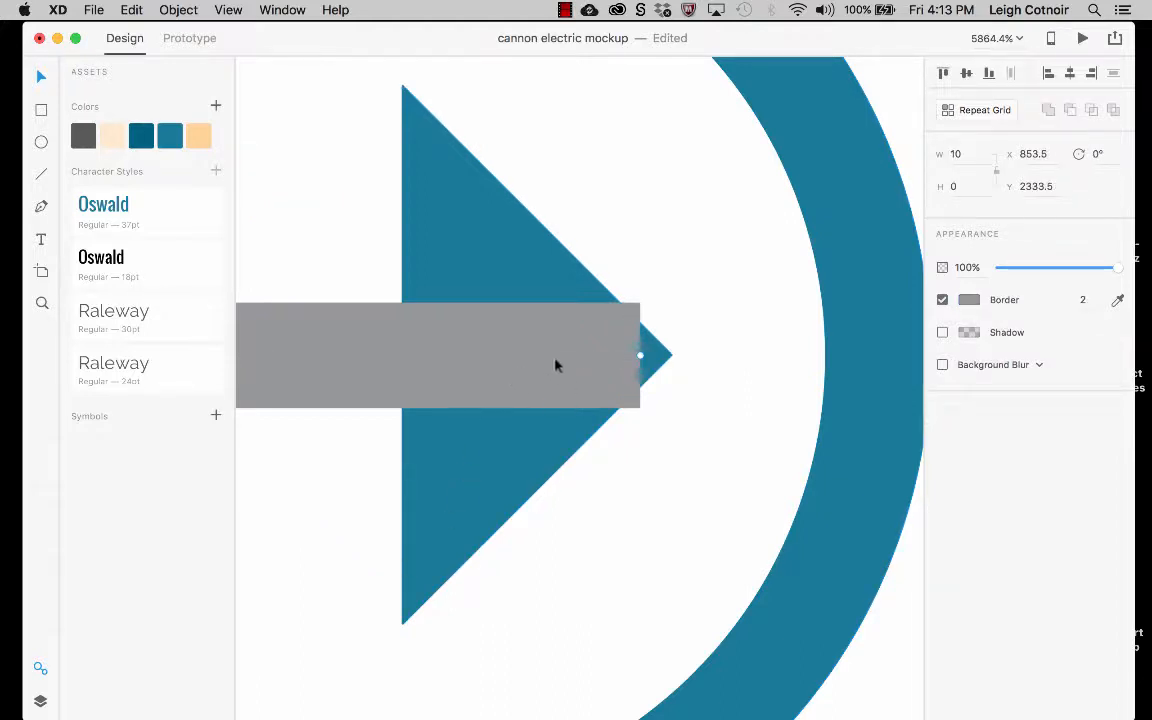
pyautogui.moveTo(556, 366); pyautogui.dragTo(512, 366)
pyautogui.scroll(-4, 512, 365)
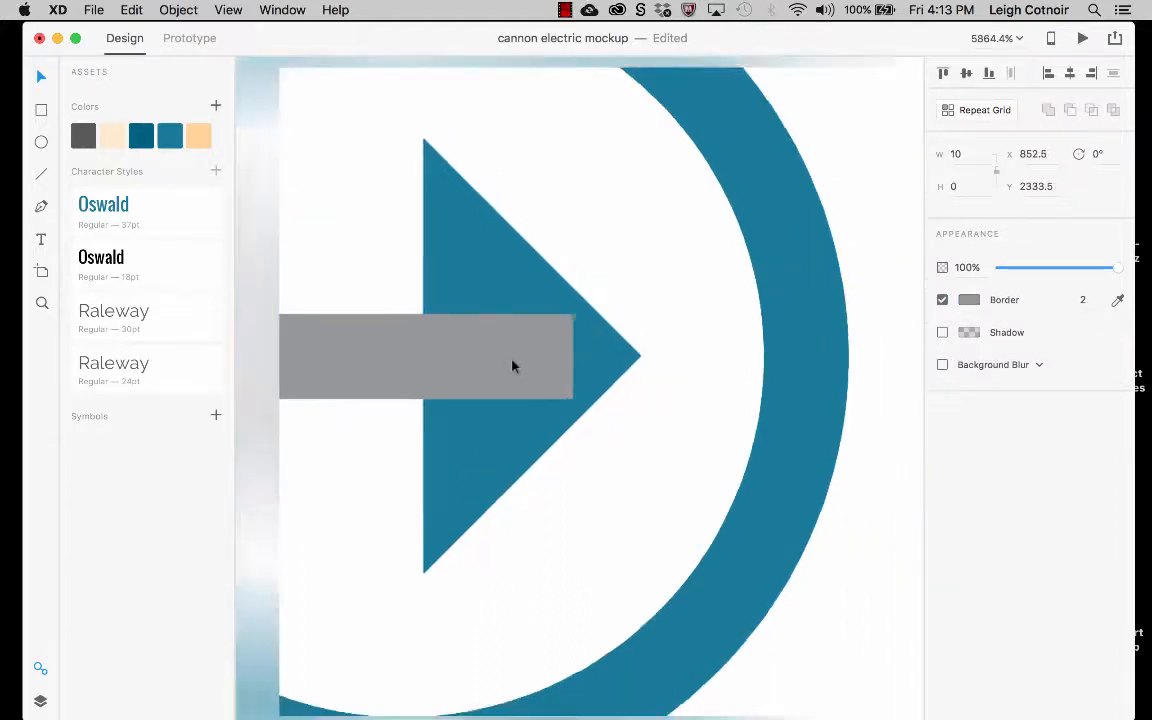
pyautogui.hscroll(-3, 512, 365)
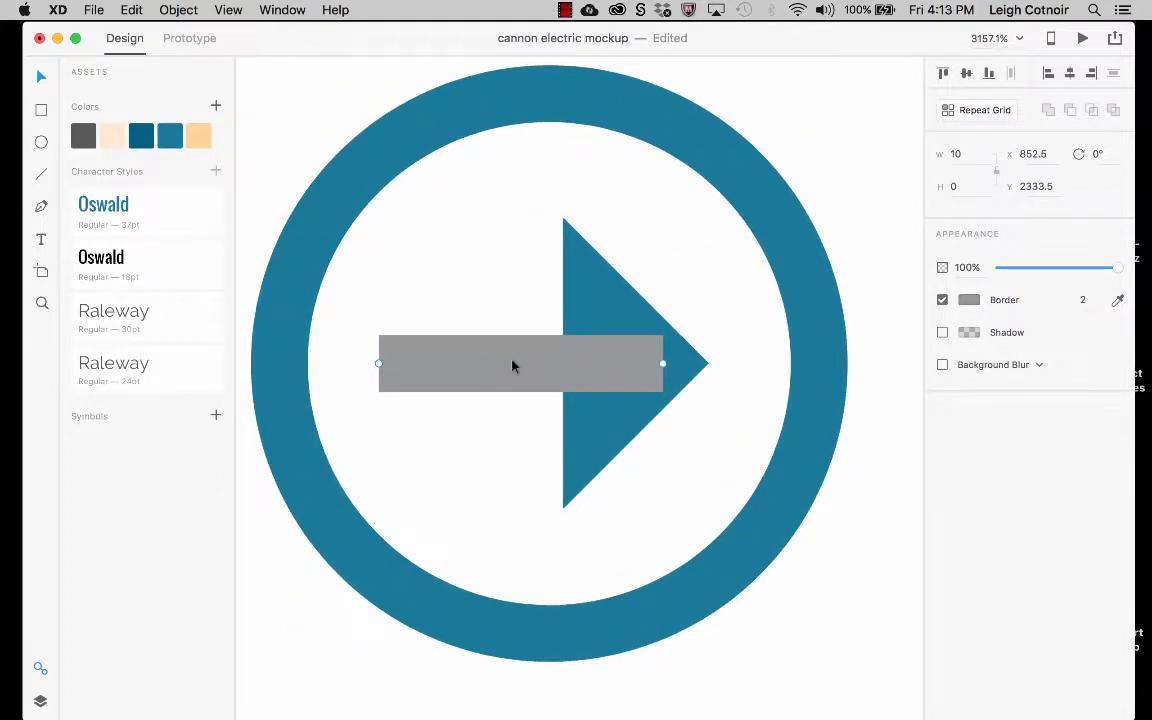
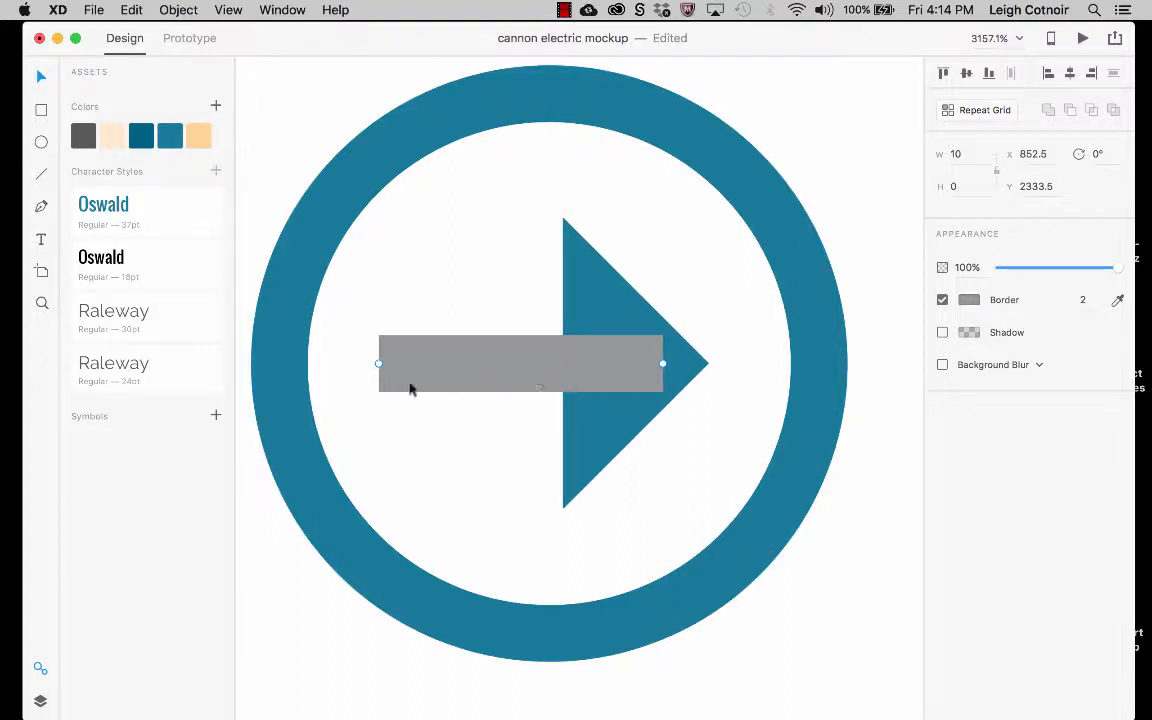
# - Recolor the gray shaft's border with the teal sampled from the circle ring
pyautogui.click(1118, 300)
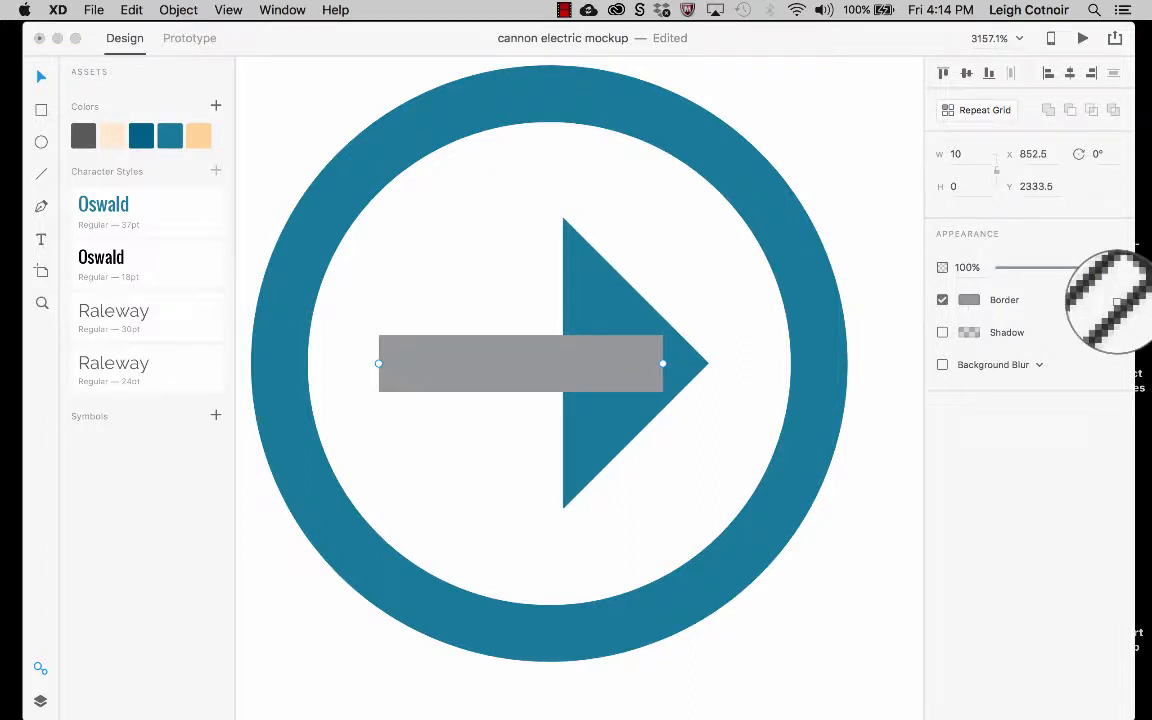
pyautogui.click(811, 313)
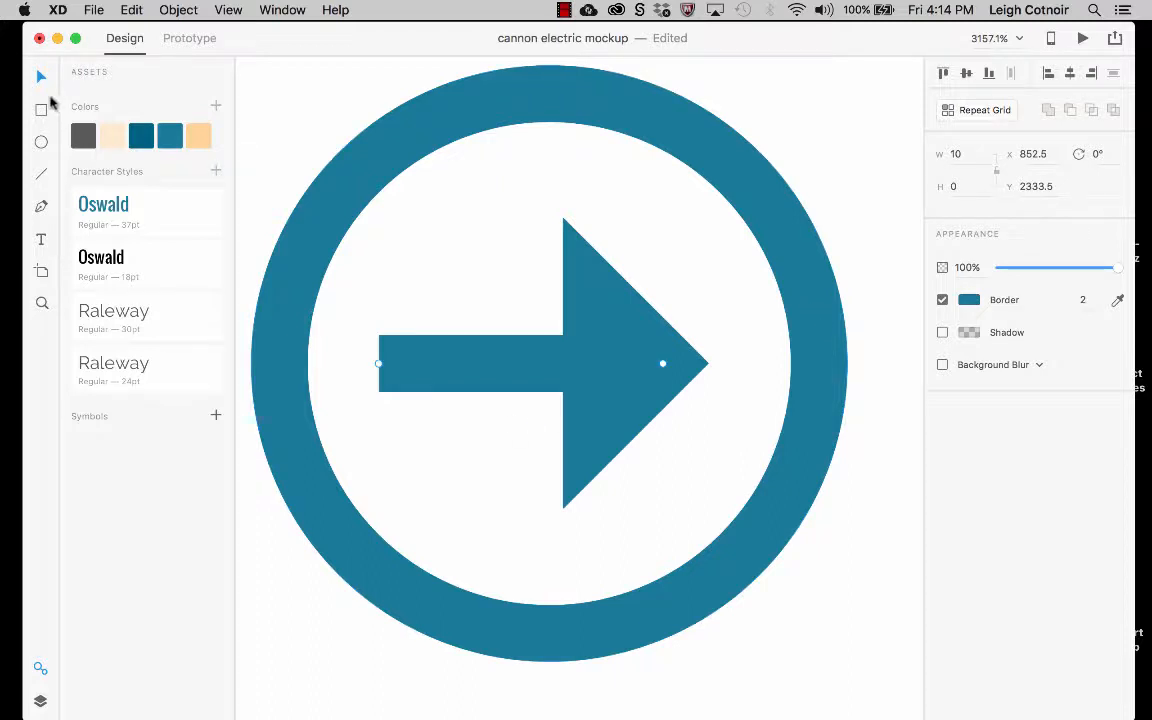
pyautogui.scroll(-10, 571, 325)
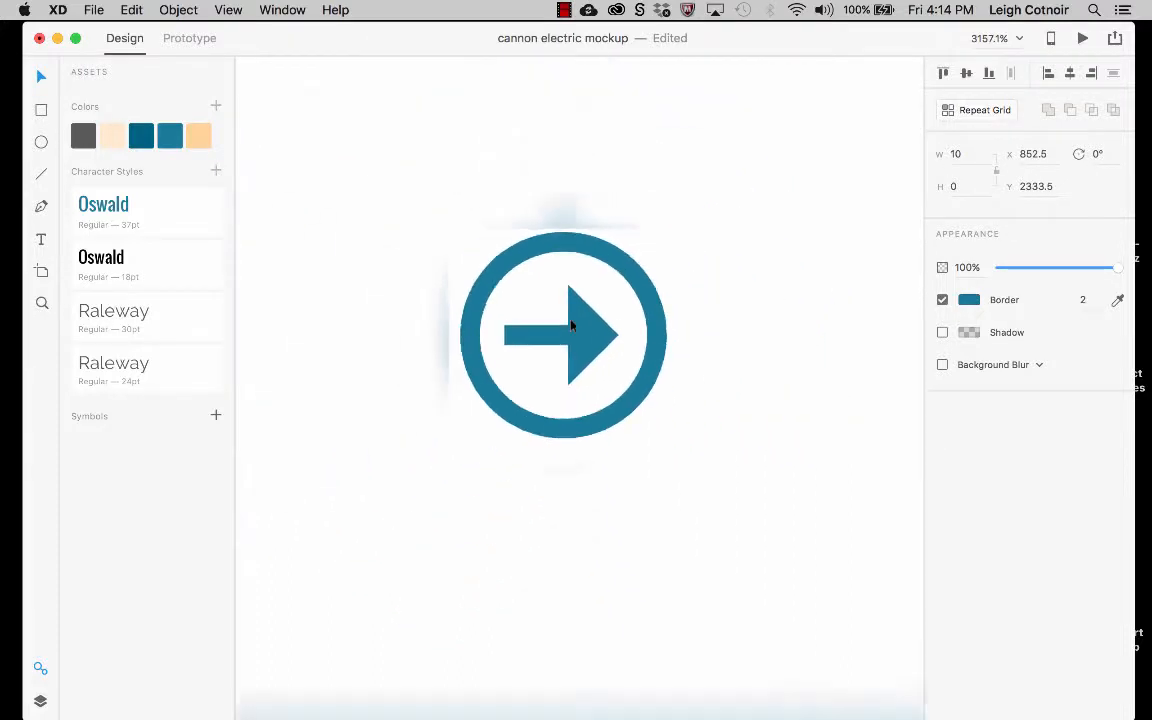
pyautogui.scroll(-3, 571, 325)
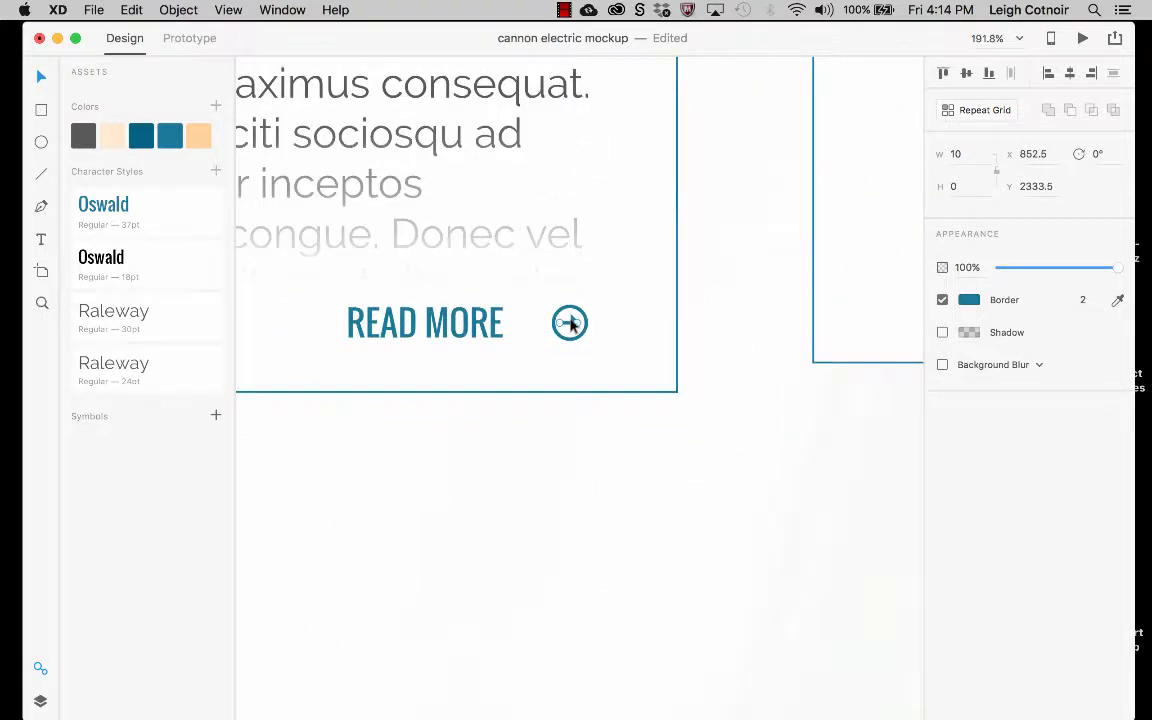
pyautogui.click(527, 362)
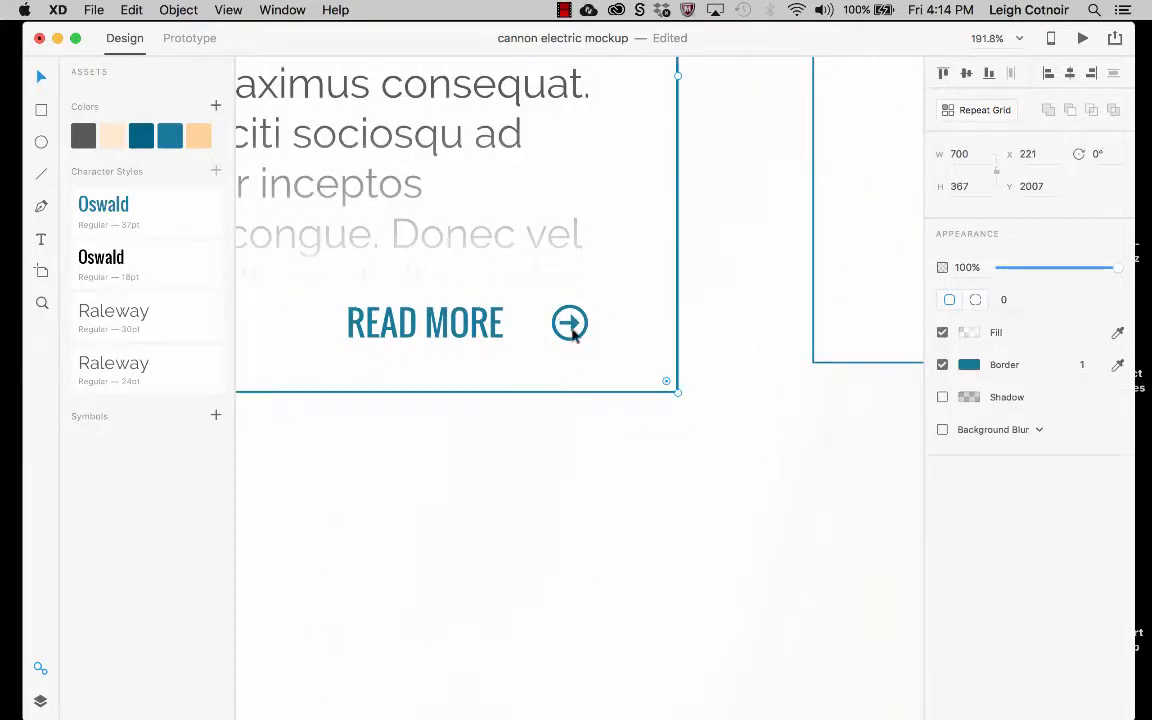
# - Shrink the arrowhead inside the circle proportionally to about 6.4 × 6.4, keeping it centered on the shaft, and deselect it
pyautogui.scroll(1, 570, 335)
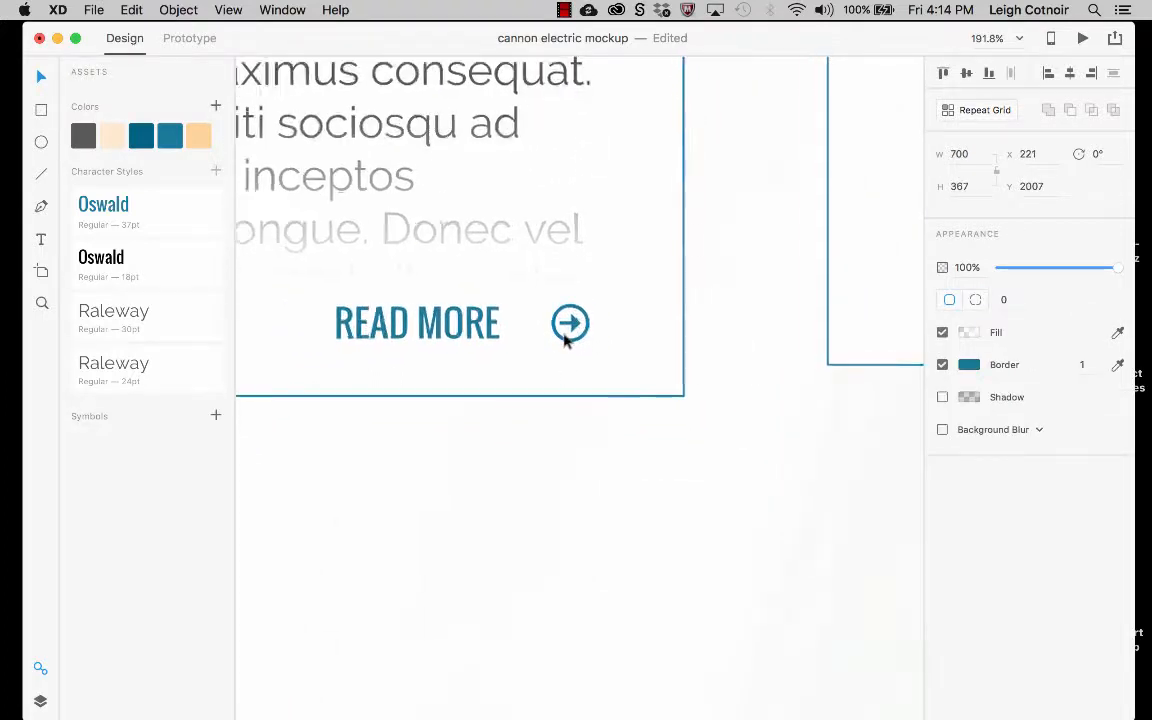
pyautogui.scroll(10, 565, 340)
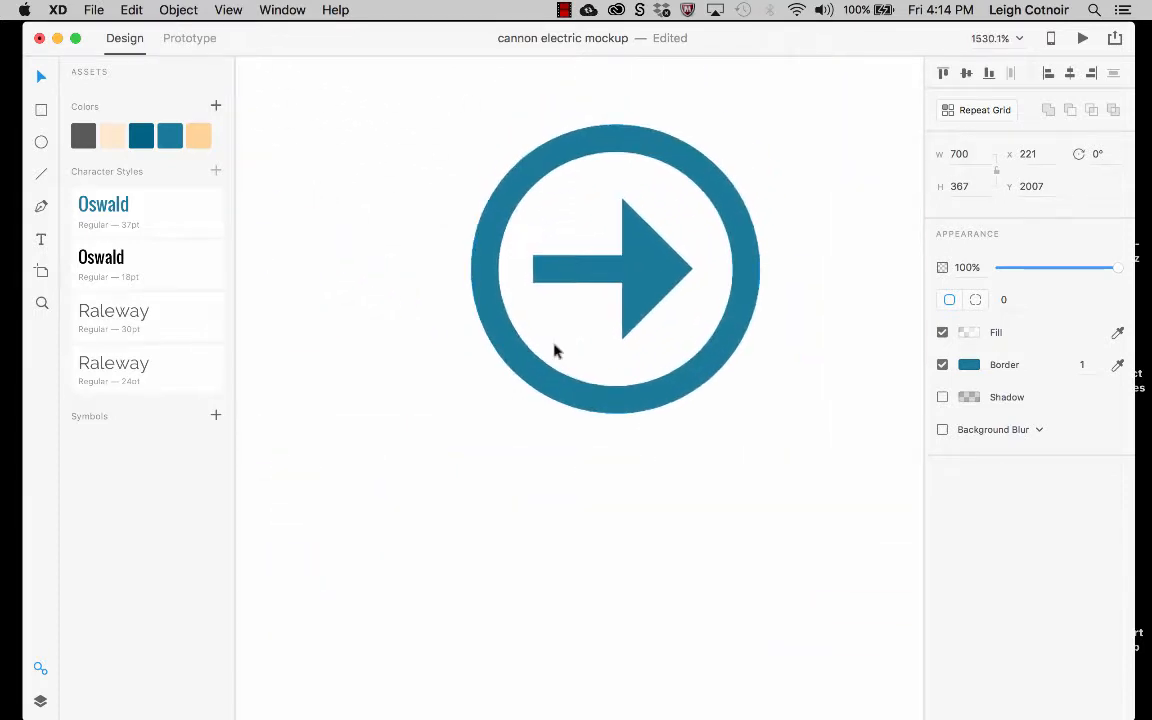
pyautogui.scroll(2, 556, 350)
pyautogui.click(728, 239)
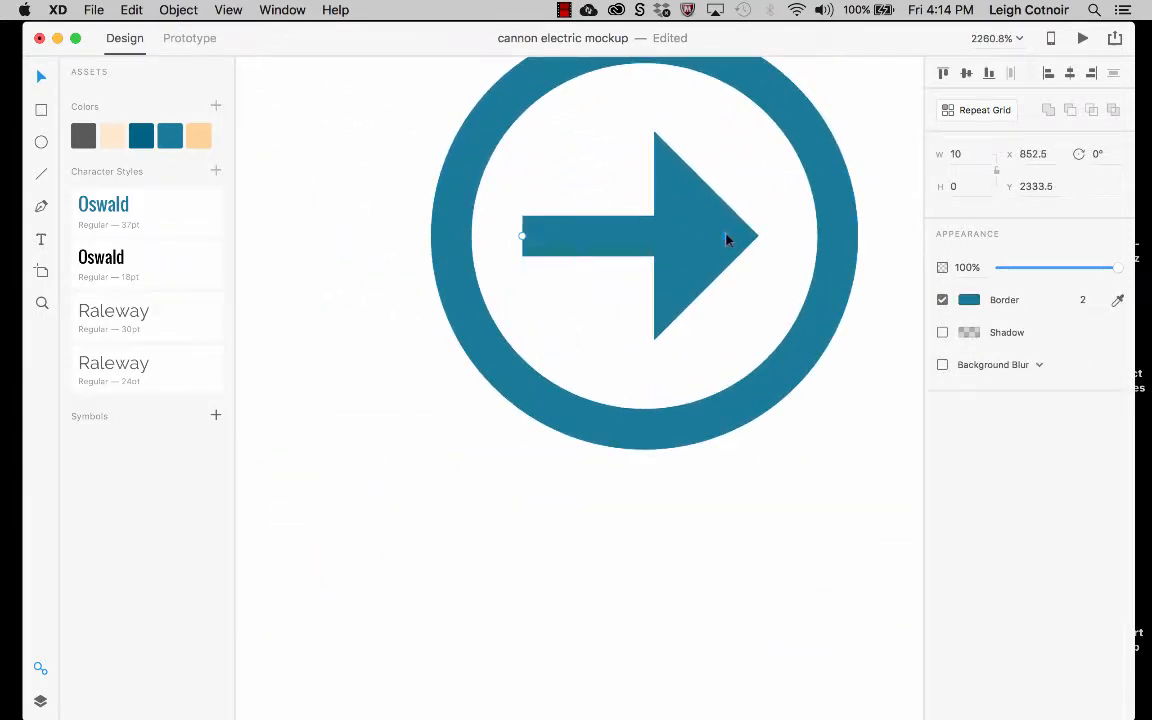
pyautogui.click(694, 212)
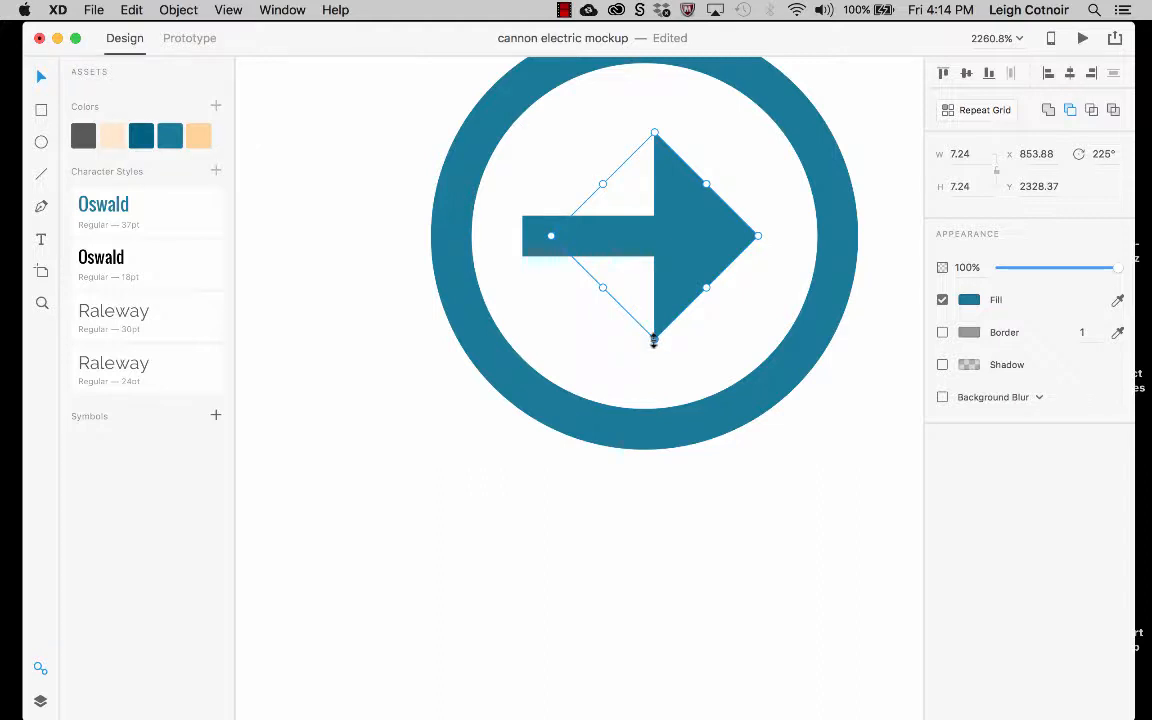
pyautogui.moveTo(654, 340); pyautogui.dragTo(654, 342)
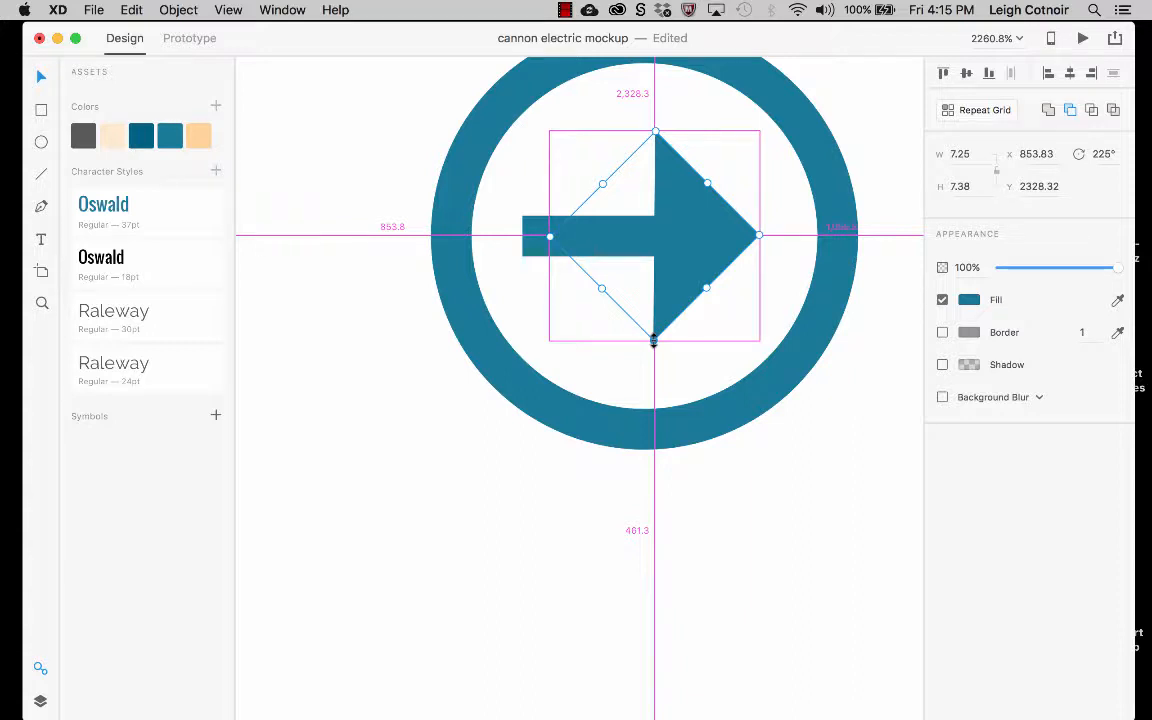
pyautogui.moveTo(654, 342); pyautogui.dragTo(654, 329)
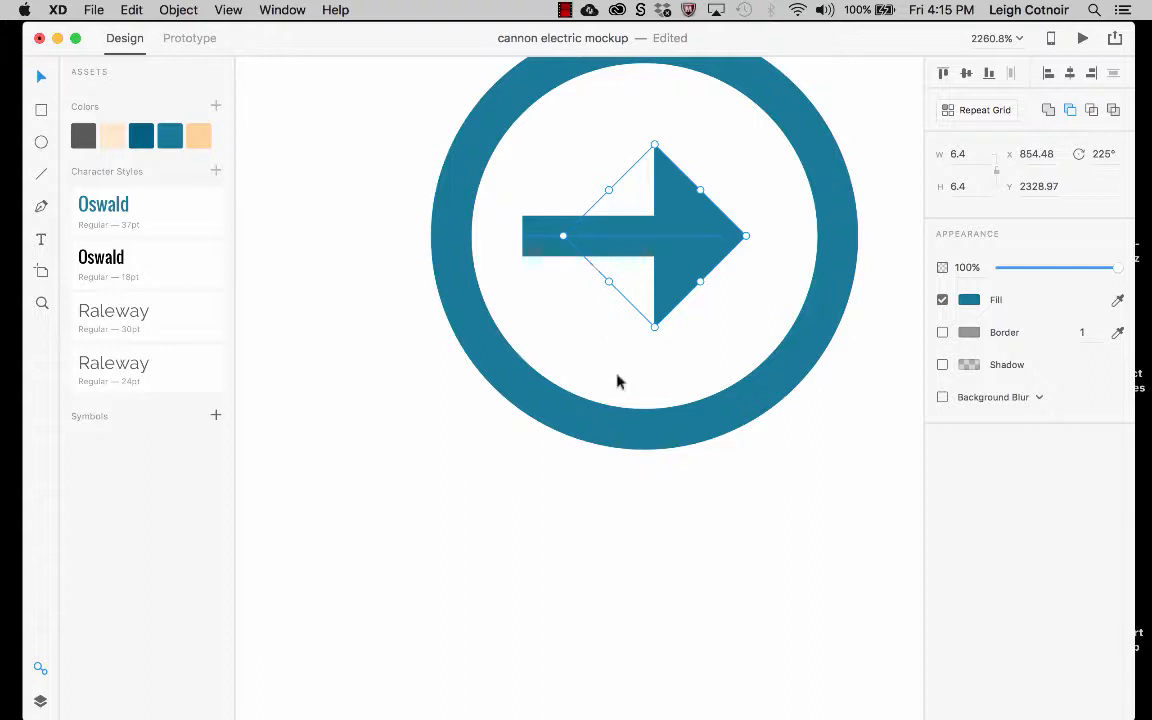
pyautogui.scroll(-2, 617, 376)
pyautogui.scroll(-5, 617, 378)
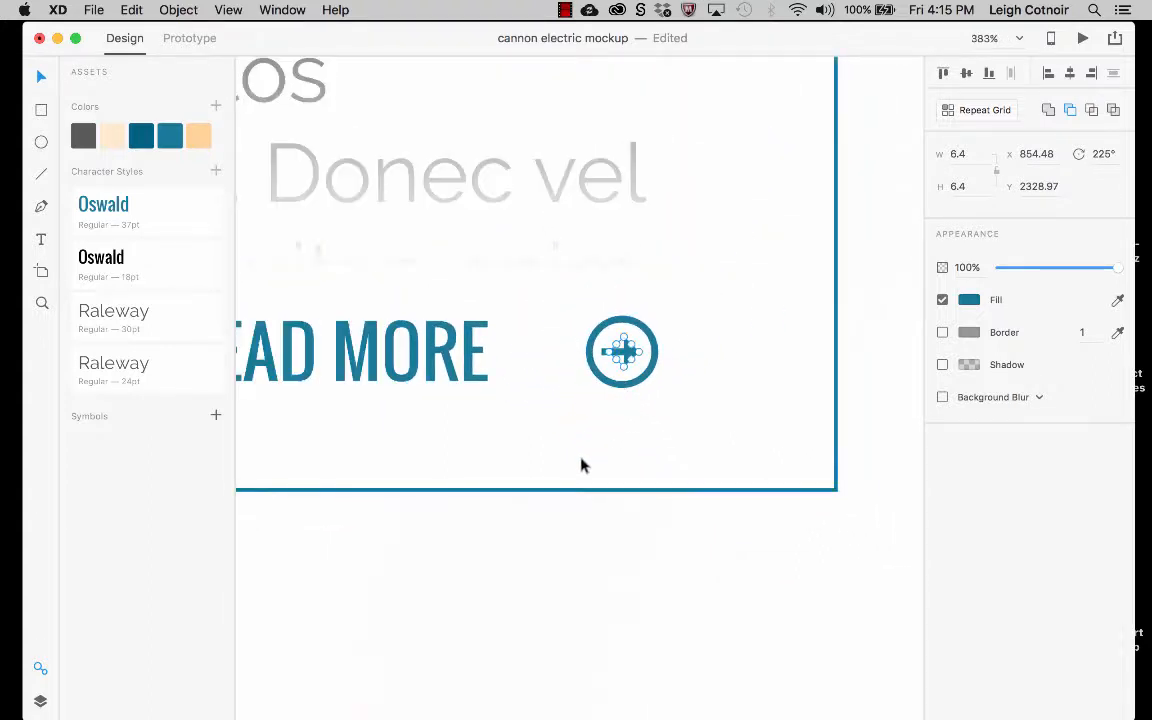
pyautogui.click(581, 464)
# - Select the arrow's shaft line and arrowhead together
pyautogui.scroll(2, 581, 465)
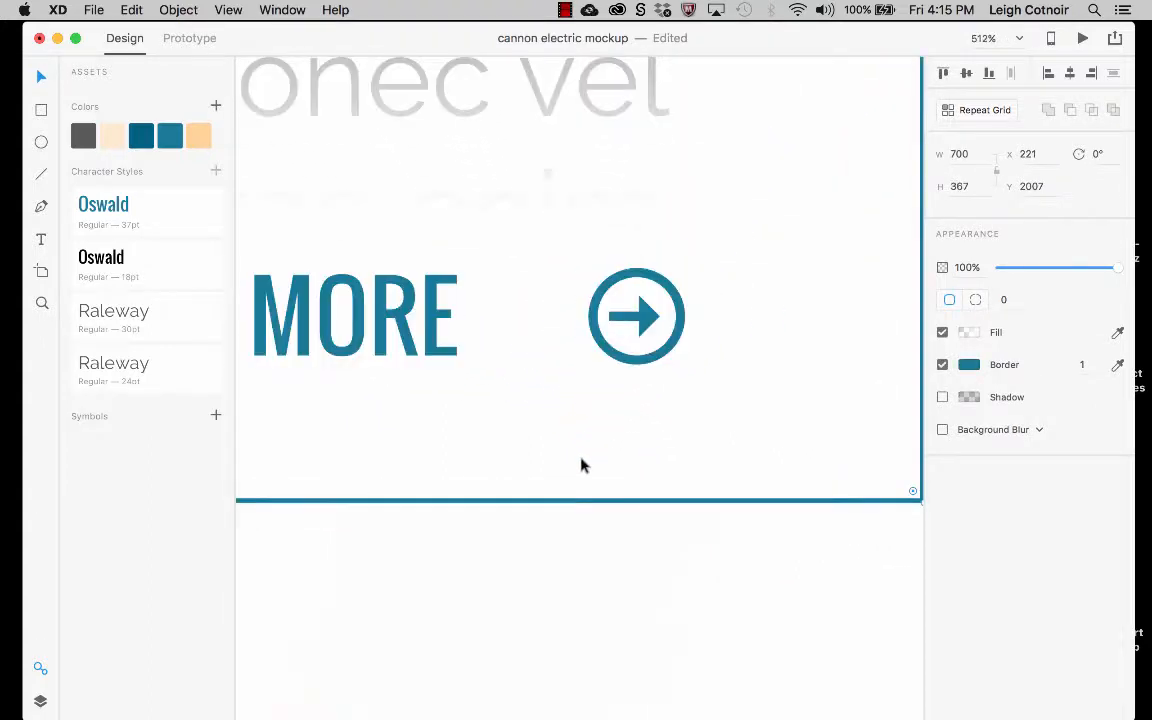
pyautogui.scroll(2, 648, 355)
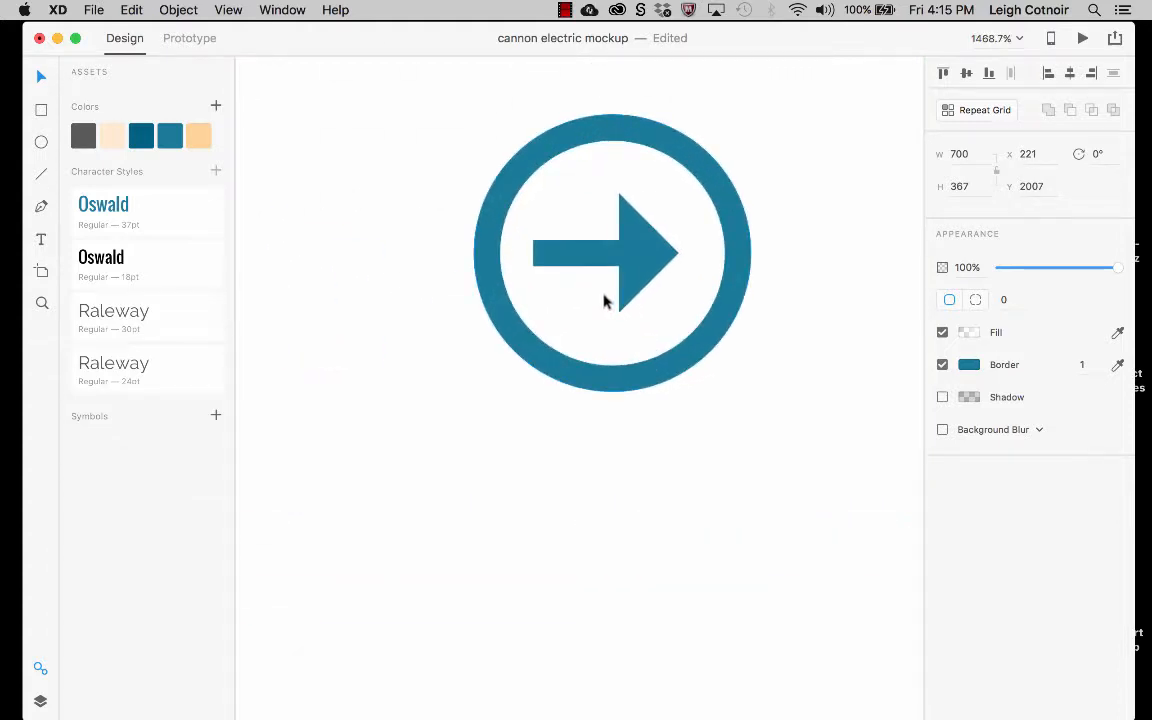
pyautogui.click(593, 263)
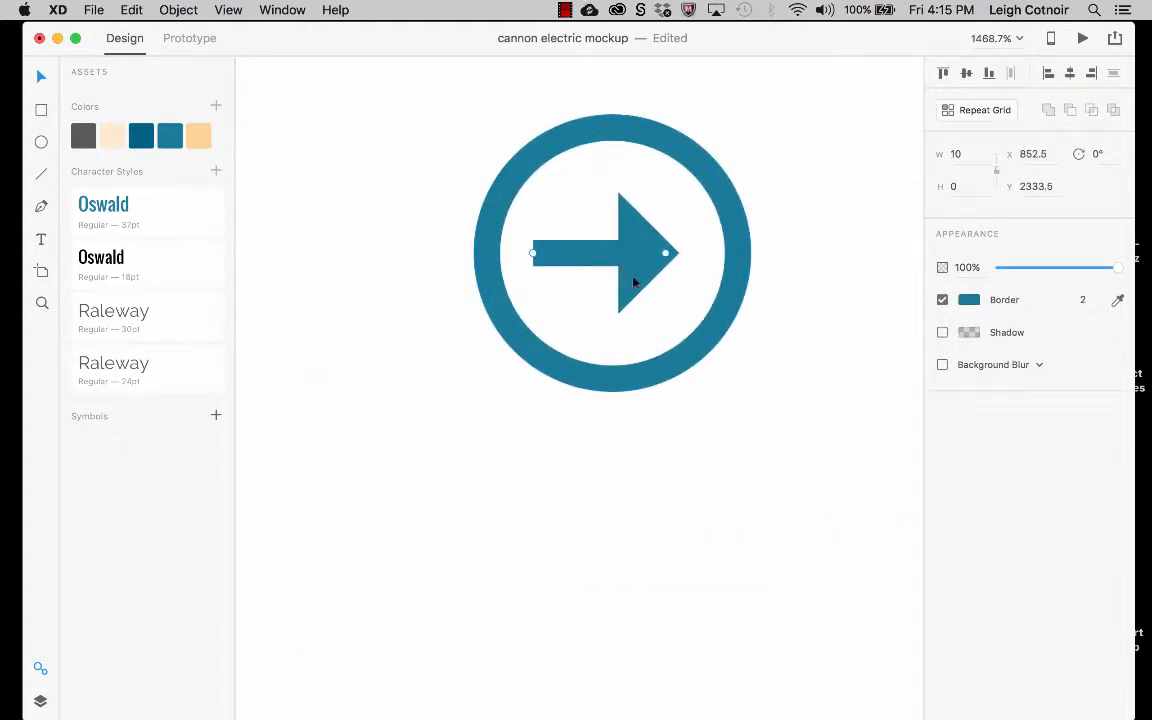
pyautogui.keyDown('shift'); pyautogui.click(635, 283); pyautogui.keyUp('shift')
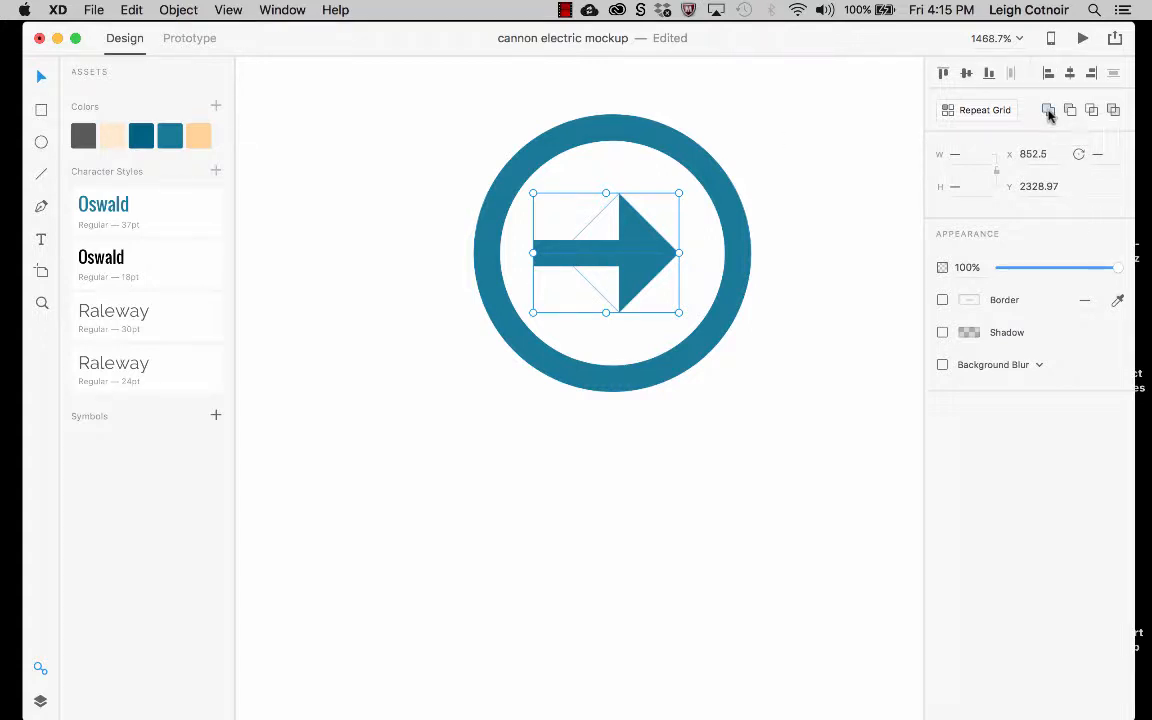
# - Try to merge the selected shaft and arrowhead into one shape with the Add operation, and undo it
pyautogui.click(1048, 112)
pyautogui.click(1048, 111)
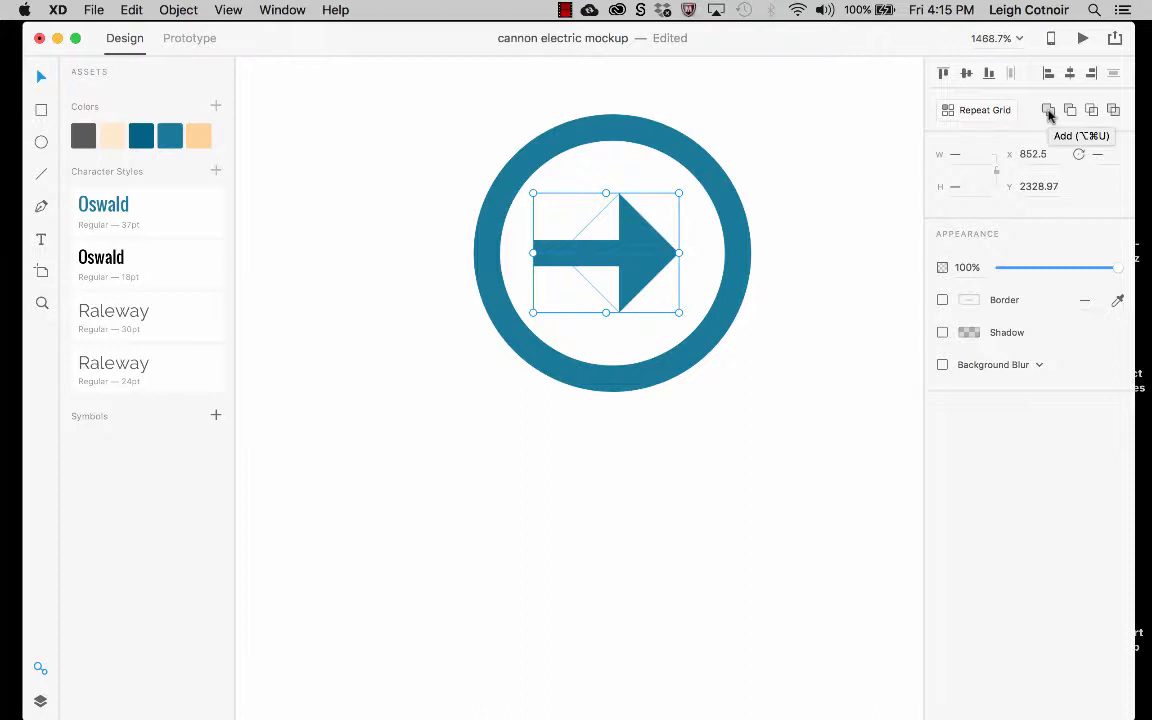
pyautogui.click(1048, 111)
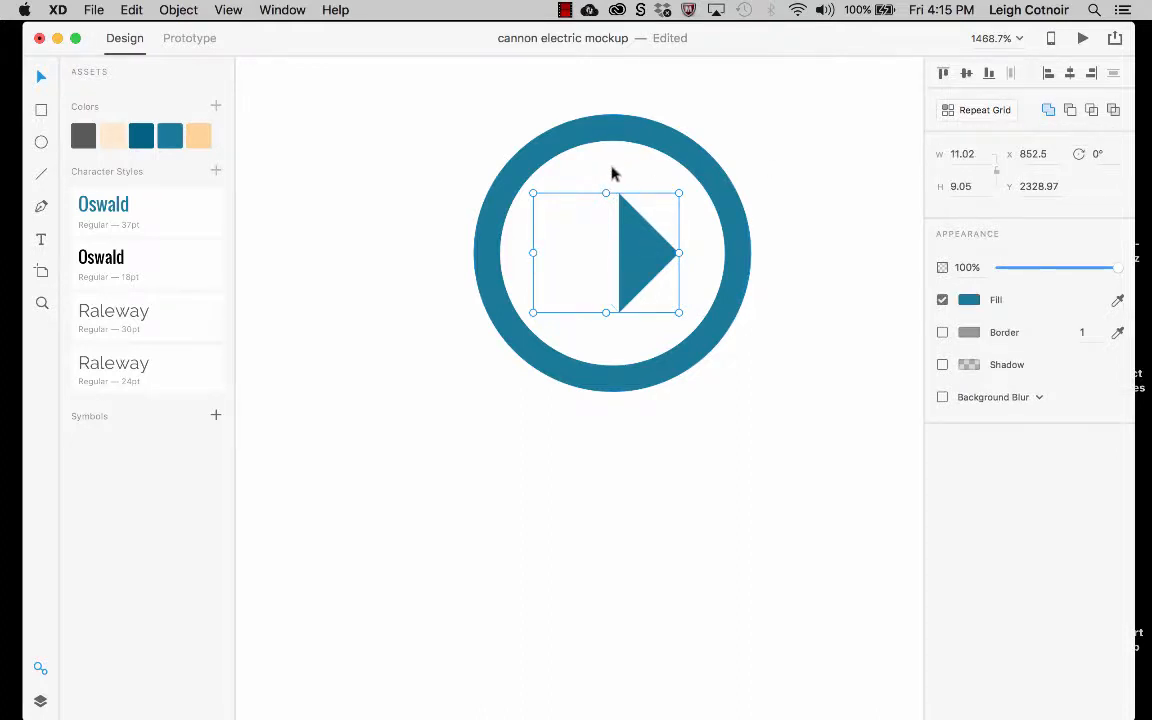
pyautogui.press('super+z')
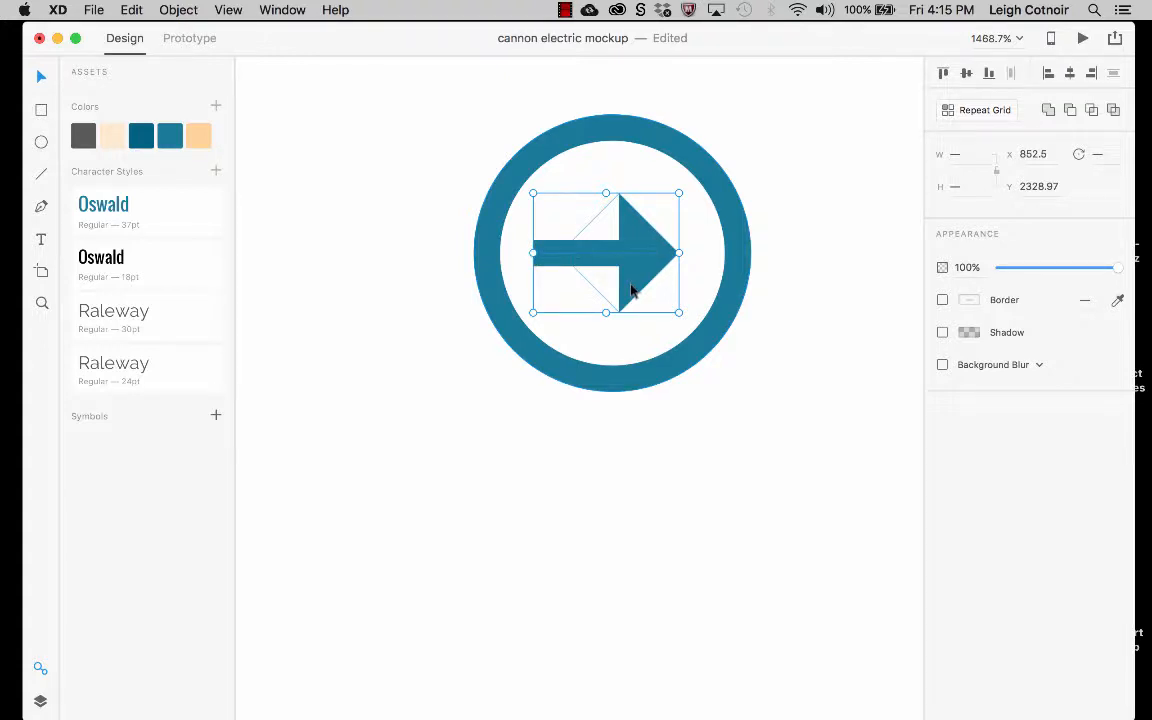
# - Group the selected shaft and arrowhead into a single arrow object and clear the selection
pyautogui.press('super+g')
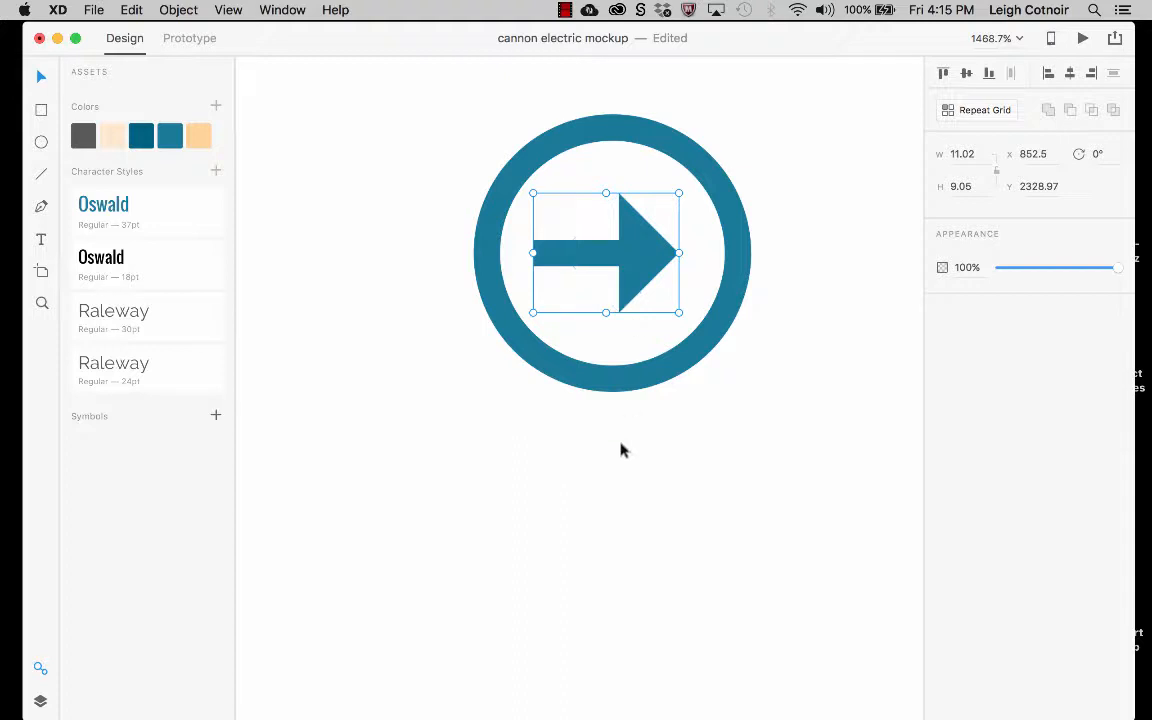
pyautogui.click(621, 450)
# - Group the arrow with its surrounding circle into a single 21 × 21 icon and clear the selection
pyautogui.click(649, 244)
pyautogui.keyDown('shift'); pyautogui.click(663, 148); pyautogui.keyUp('shift')
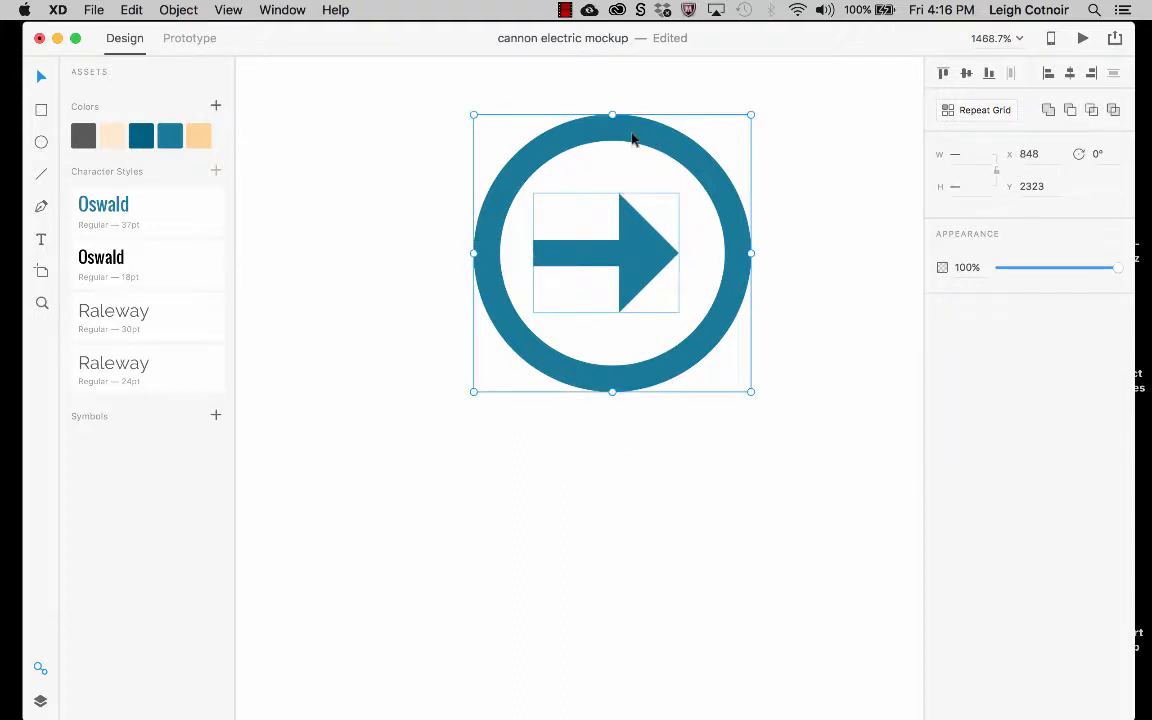
pyautogui.press('super+g')
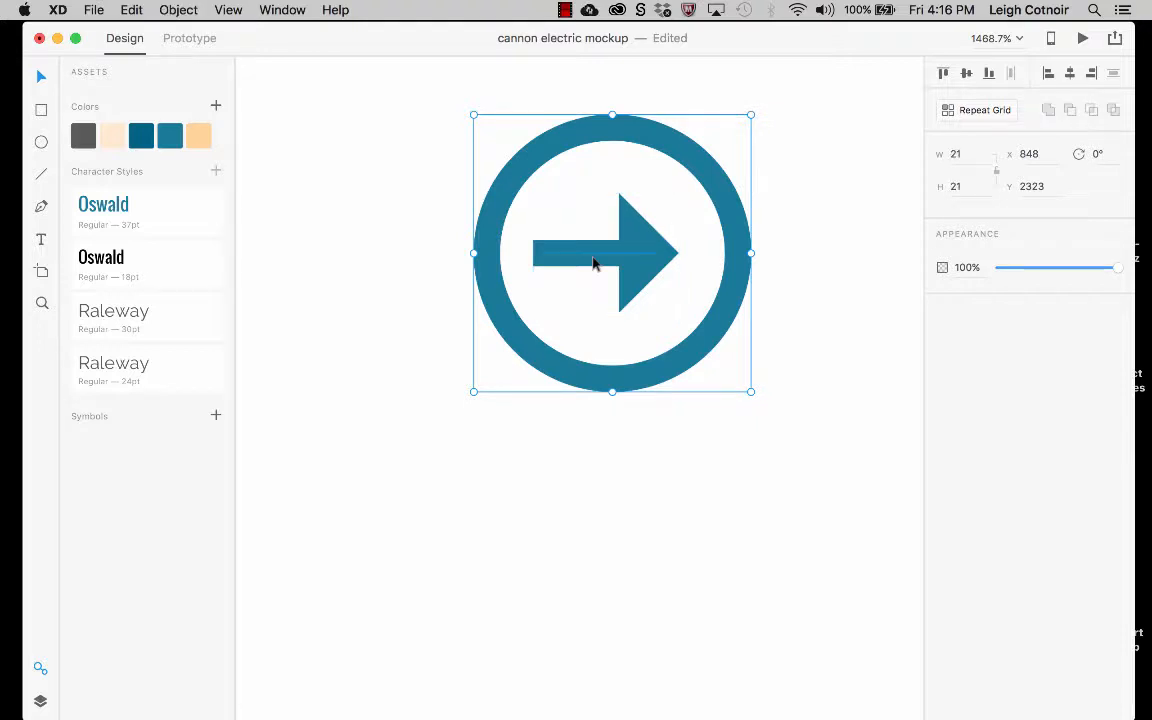
pyautogui.click(645, 545)
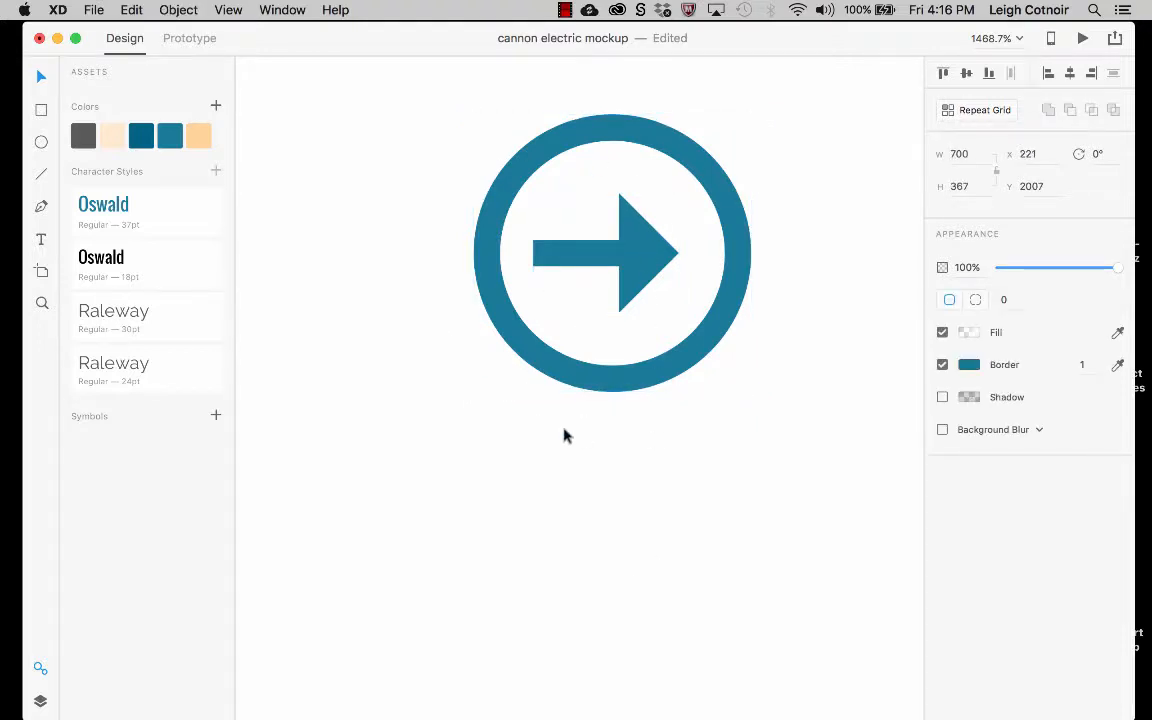
# - Move the circled arrow icon horizontally to X 866 so its outer edge aligns with the end of the ARTICLE TITLE bar
pyautogui.scroll(-10, 563, 435)
pyautogui.scroll(-5, 563, 435)
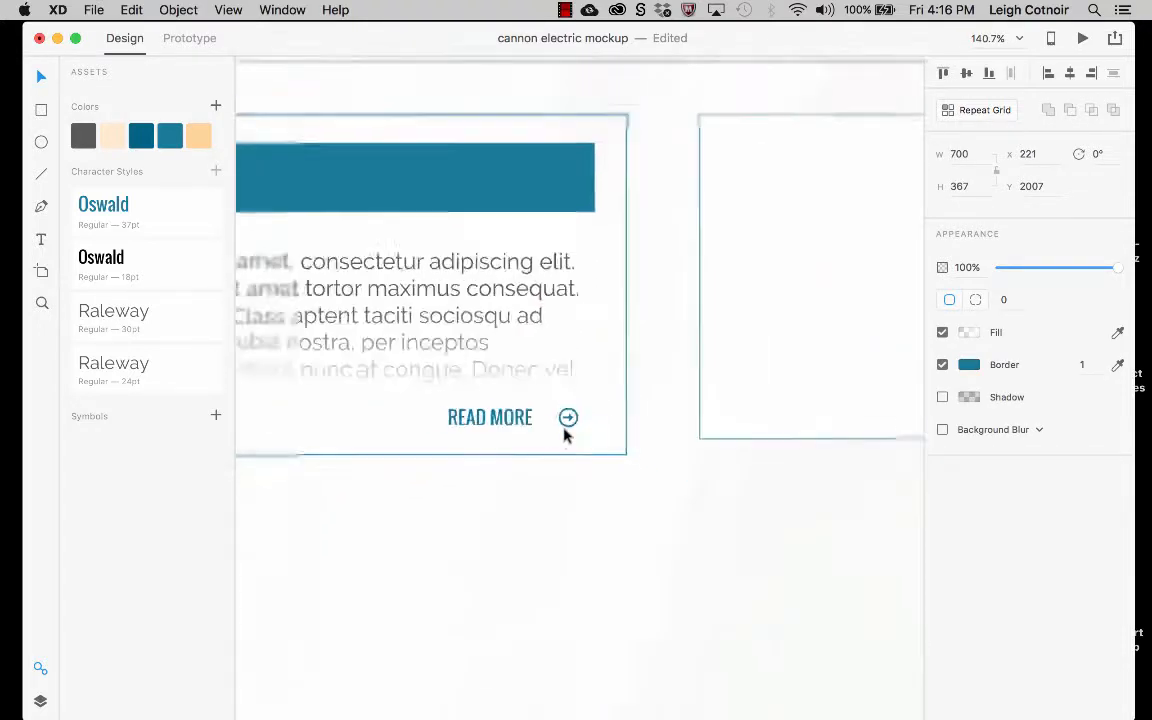
pyautogui.scroll(-3, 563, 435)
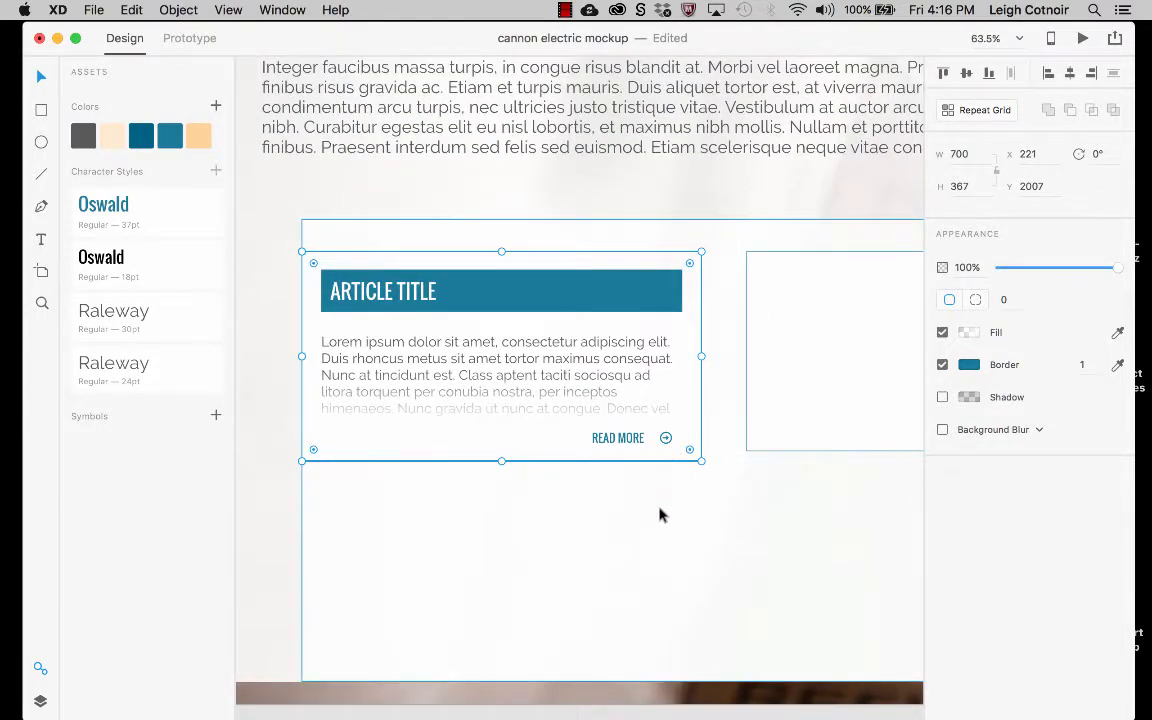
pyautogui.scroll(4, 658, 514)
pyautogui.doubleClick(670, 399)
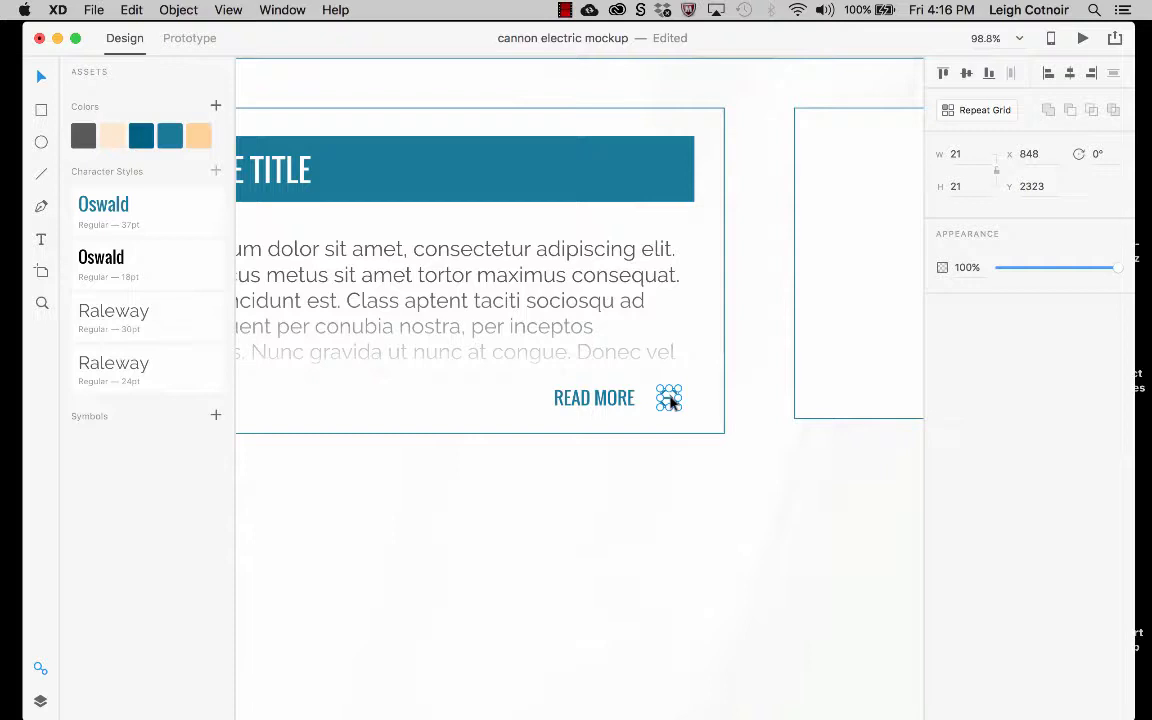
pyautogui.moveTo(669, 401); pyautogui.dragTo(684, 401)
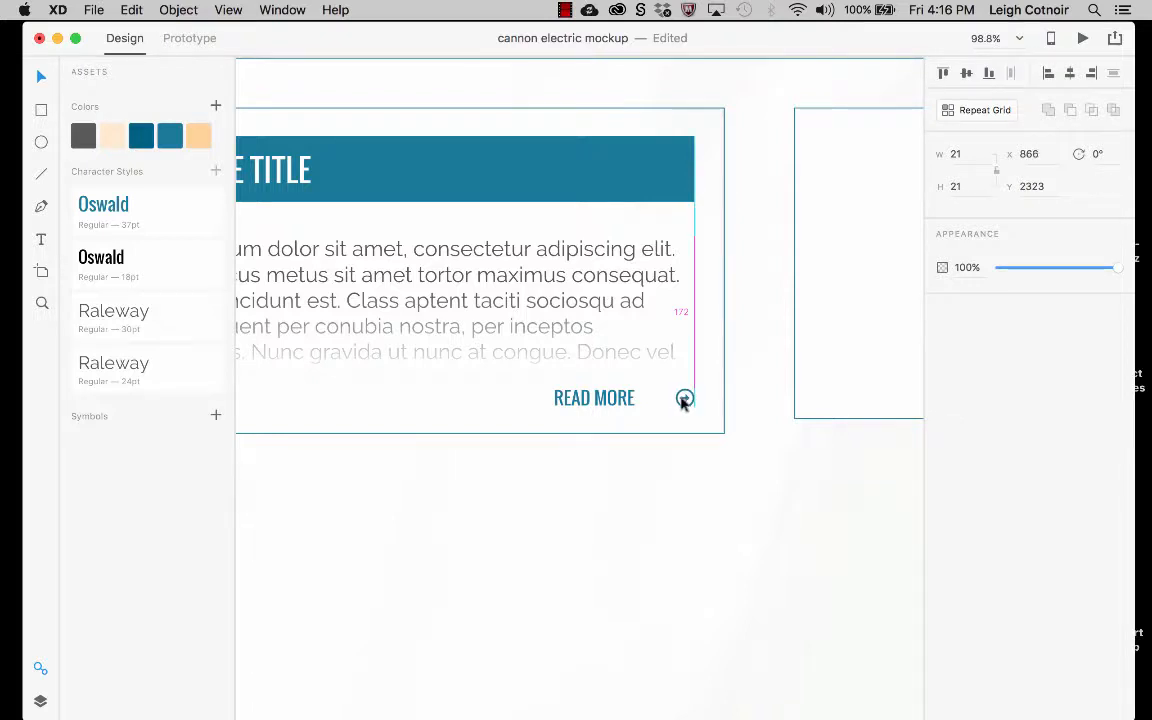
# - Move the READ MORE text horizontally to X 765, close beside the arrow icon, and deselect it
pyautogui.click(614, 403)
pyautogui.moveTo(612, 404); pyautogui.dragTo(643, 404)
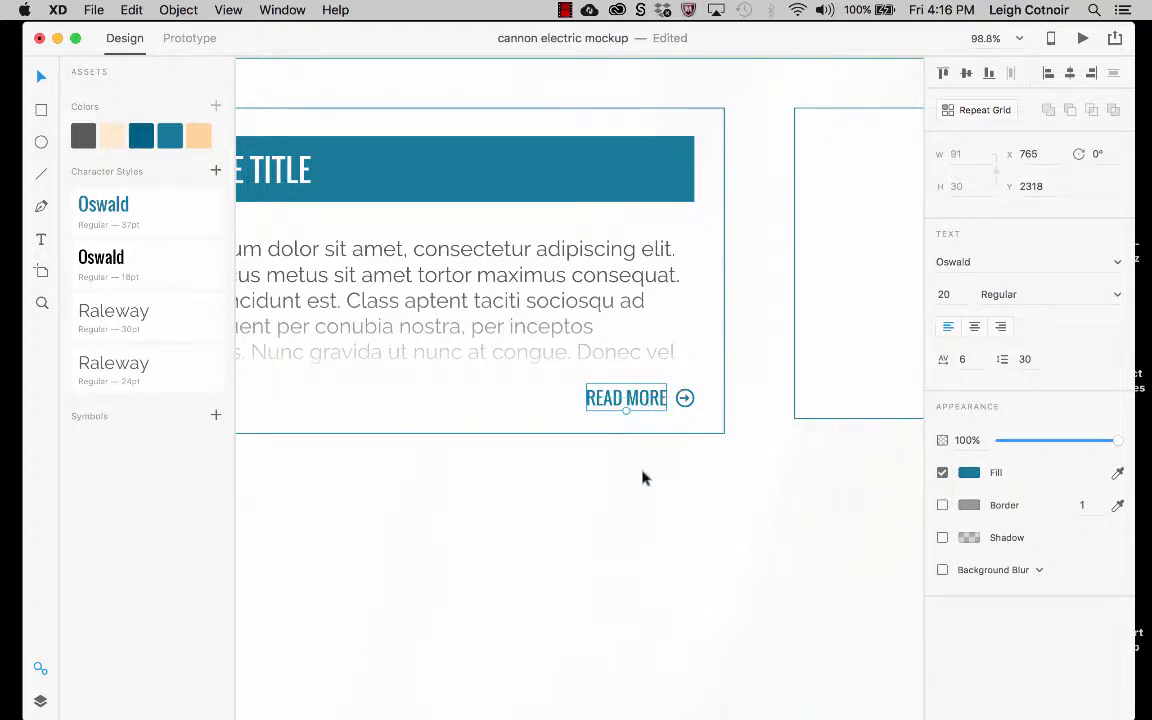
pyautogui.scroll(-5, 656, 504)
pyautogui.click(655, 505)
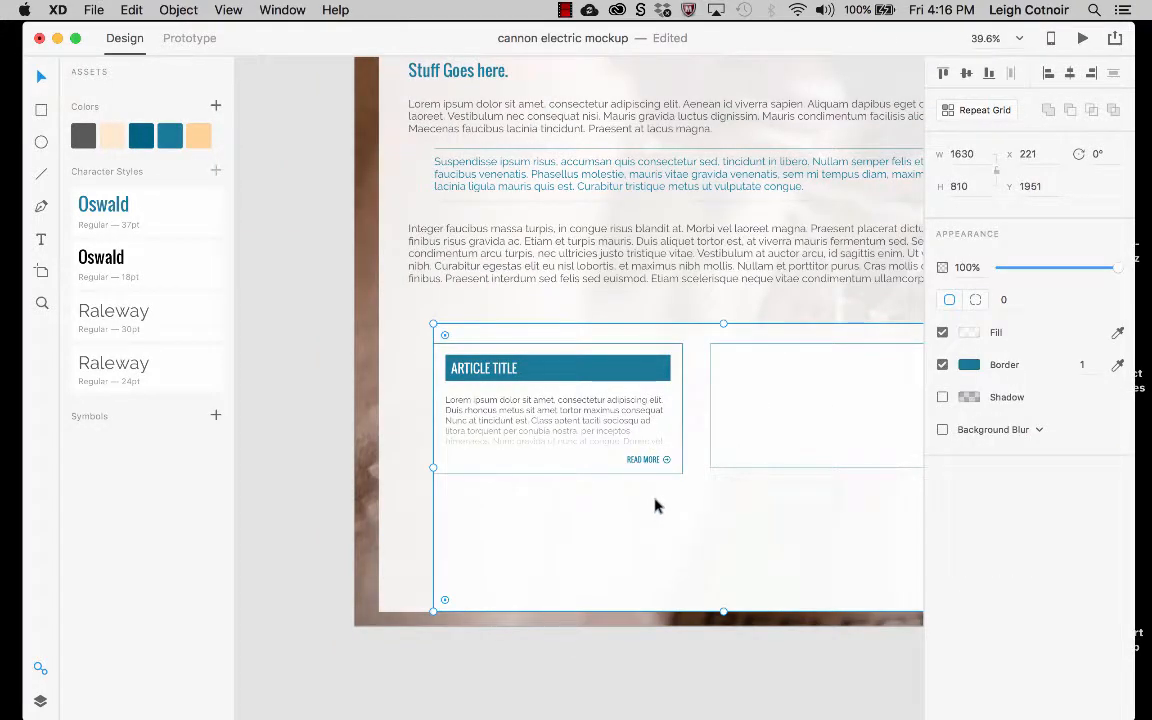
# - Group the READ MORE text and the arrow icon into one object and deselect it
pyautogui.scroll(-2, 655, 499)
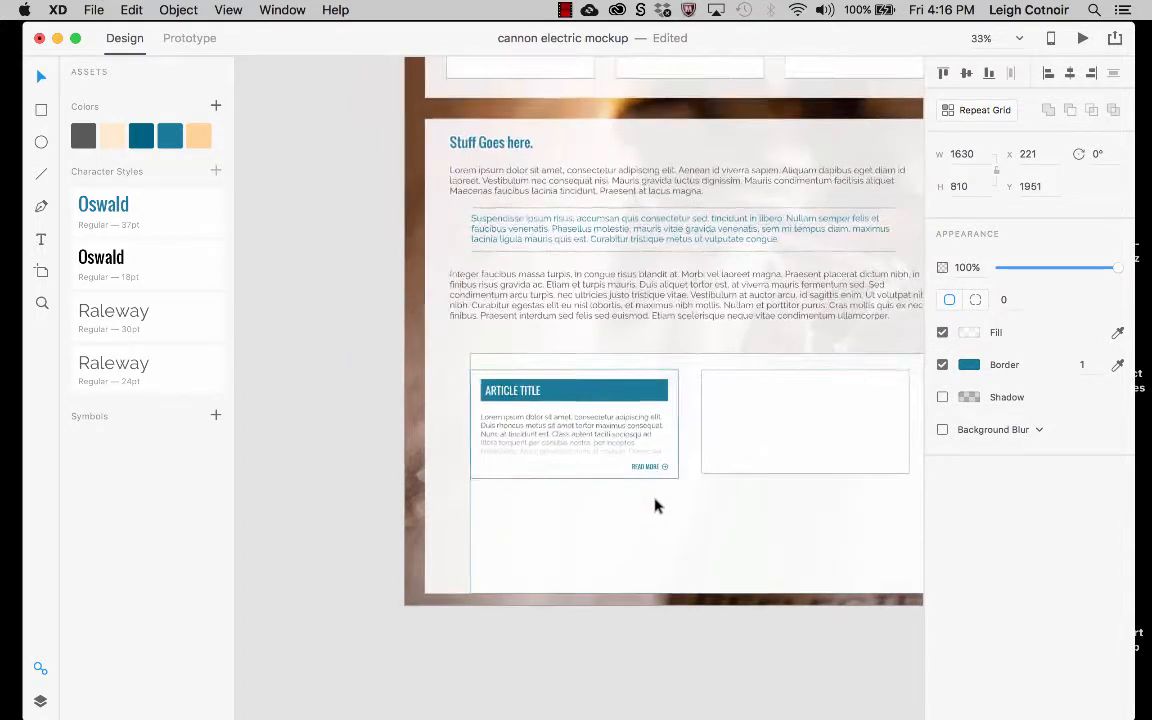
pyautogui.scroll(2, 655, 499)
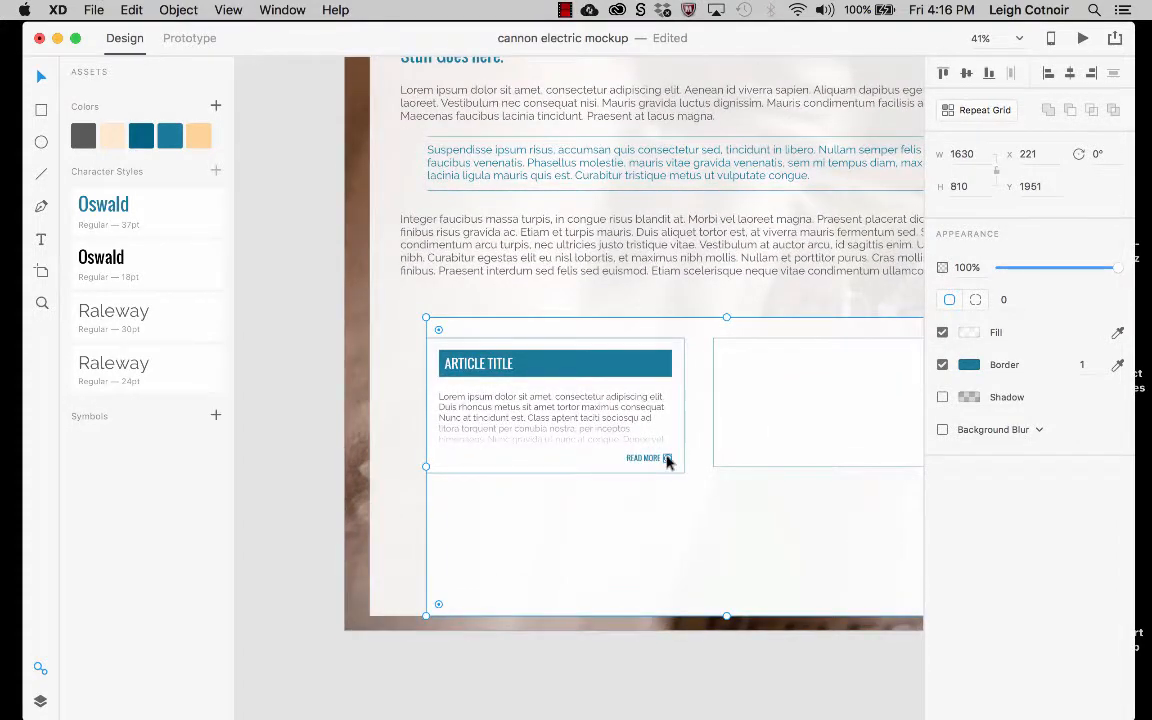
pyautogui.click(667, 461)
pyautogui.keyDown('shift'); pyautogui.click(655, 459); pyautogui.keyUp('shift')
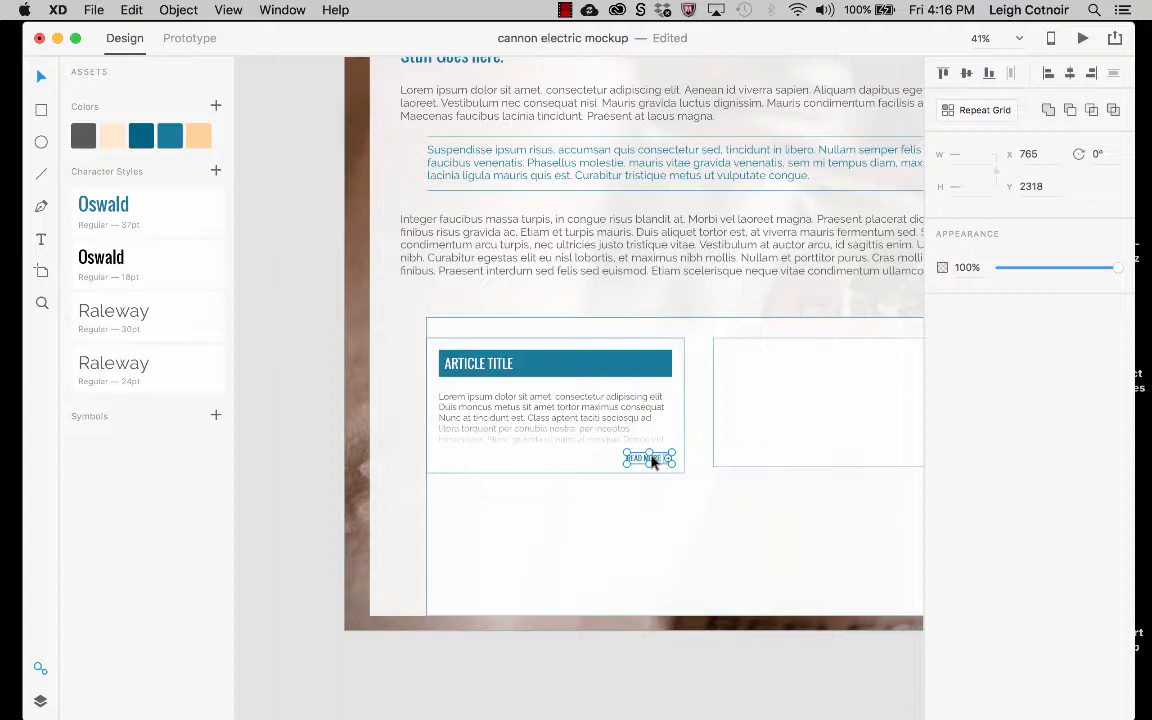
pyautogui.click(663, 535)
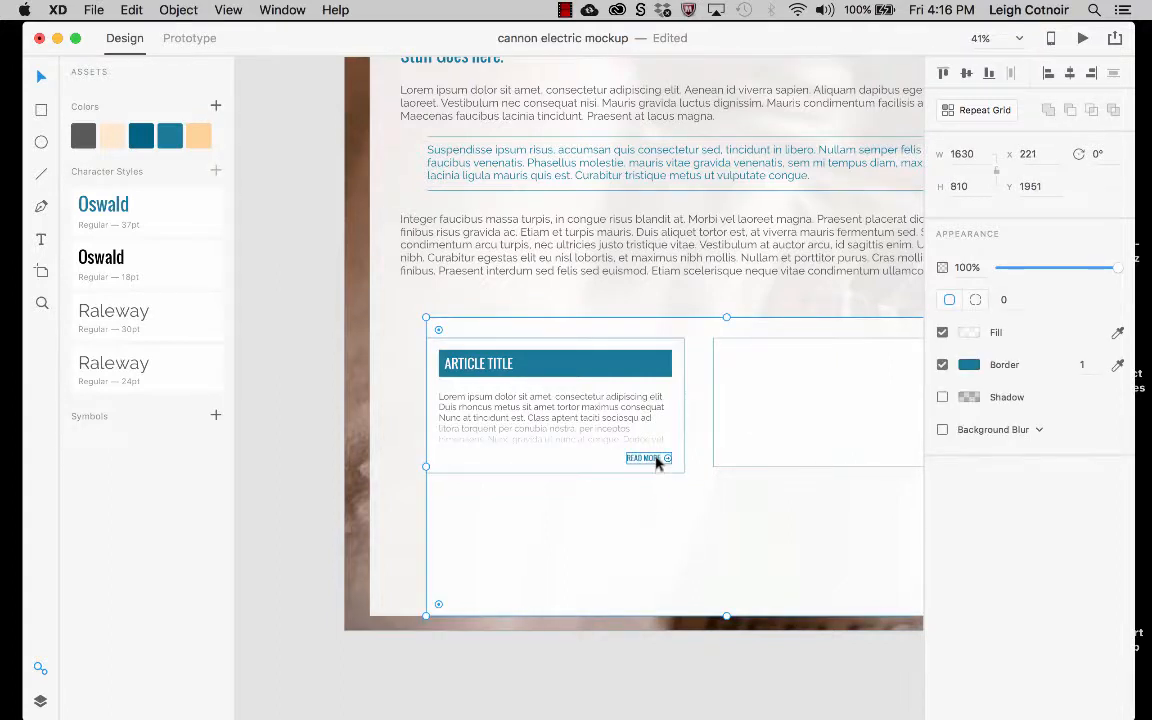
# - Shift the READ MORE group horizontally to X 750, roughly in line with the end of the paragraph text above, and deselect it
pyautogui.moveTo(658, 462); pyautogui.dragTo(651, 463)
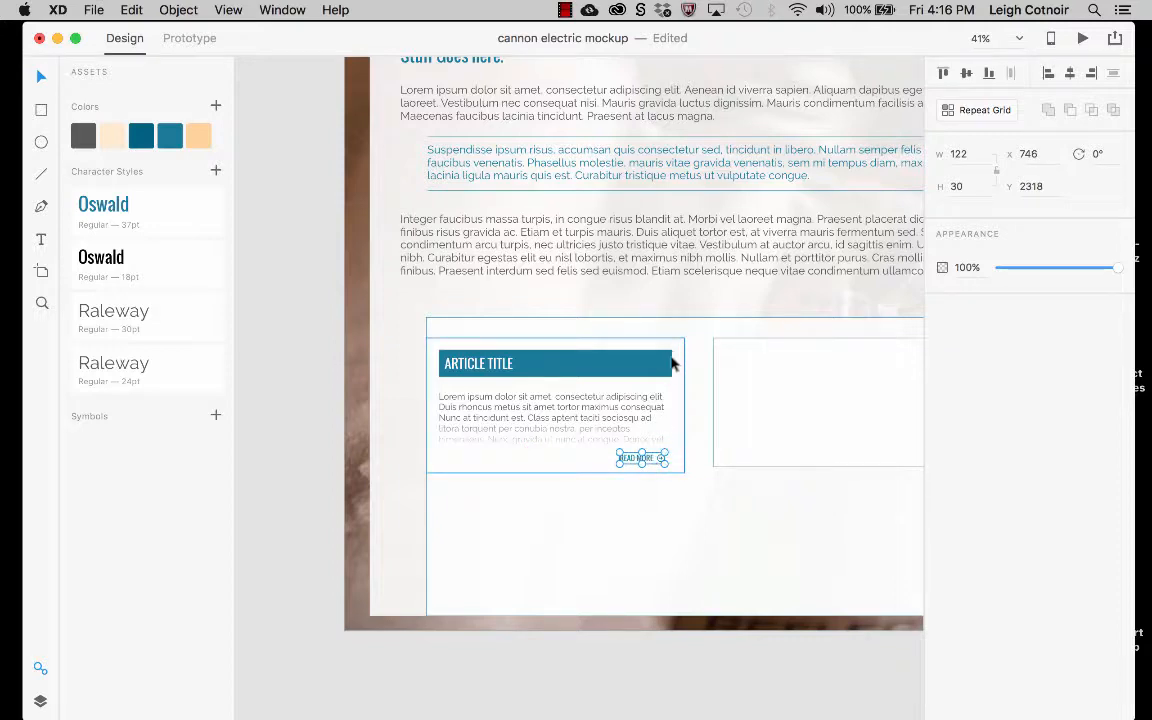
pyautogui.scroll(5, 675, 415)
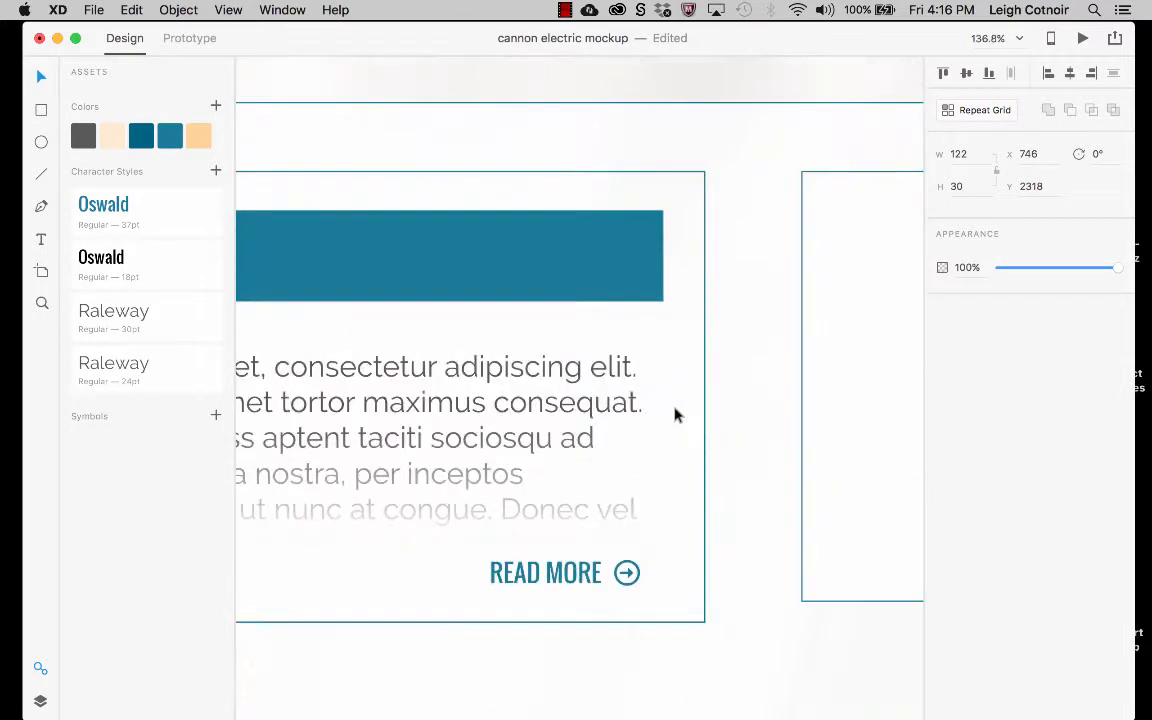
pyautogui.scroll(3, 675, 415)
pyautogui.click(675, 415)
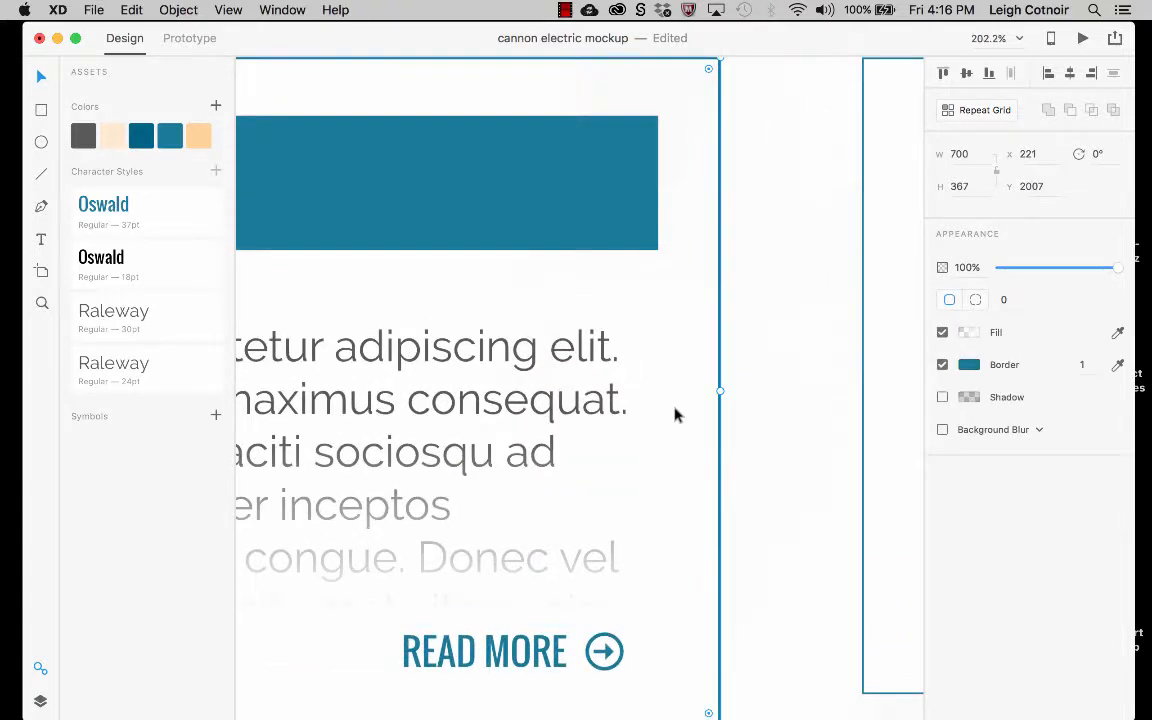
pyautogui.scroll(-5, 609, 442)
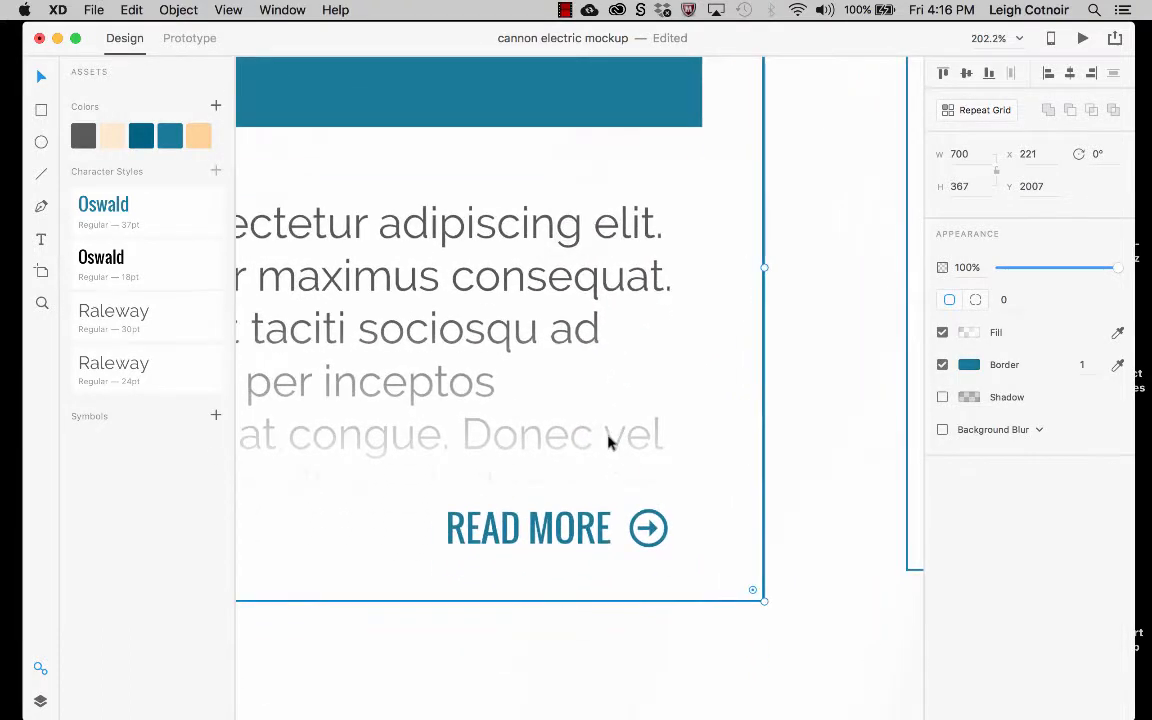
pyautogui.click(578, 535)
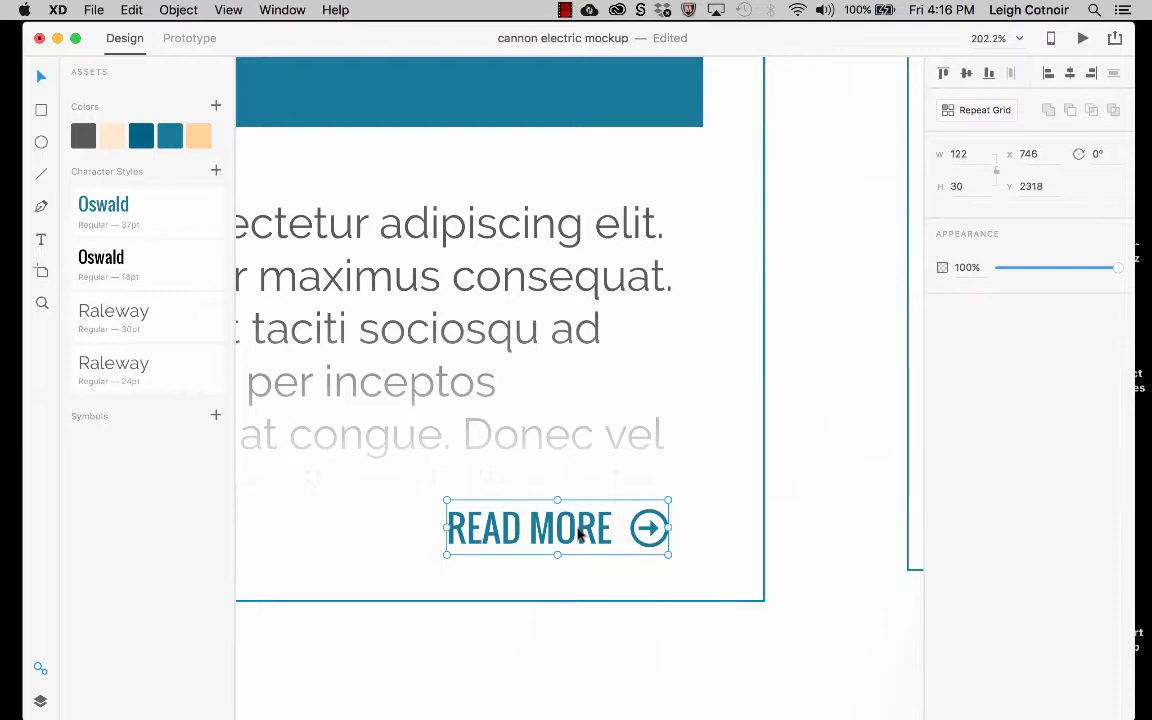
pyautogui.moveTo(580, 535); pyautogui.dragTo(586, 535)
pyautogui.scroll(-5, 585, 535)
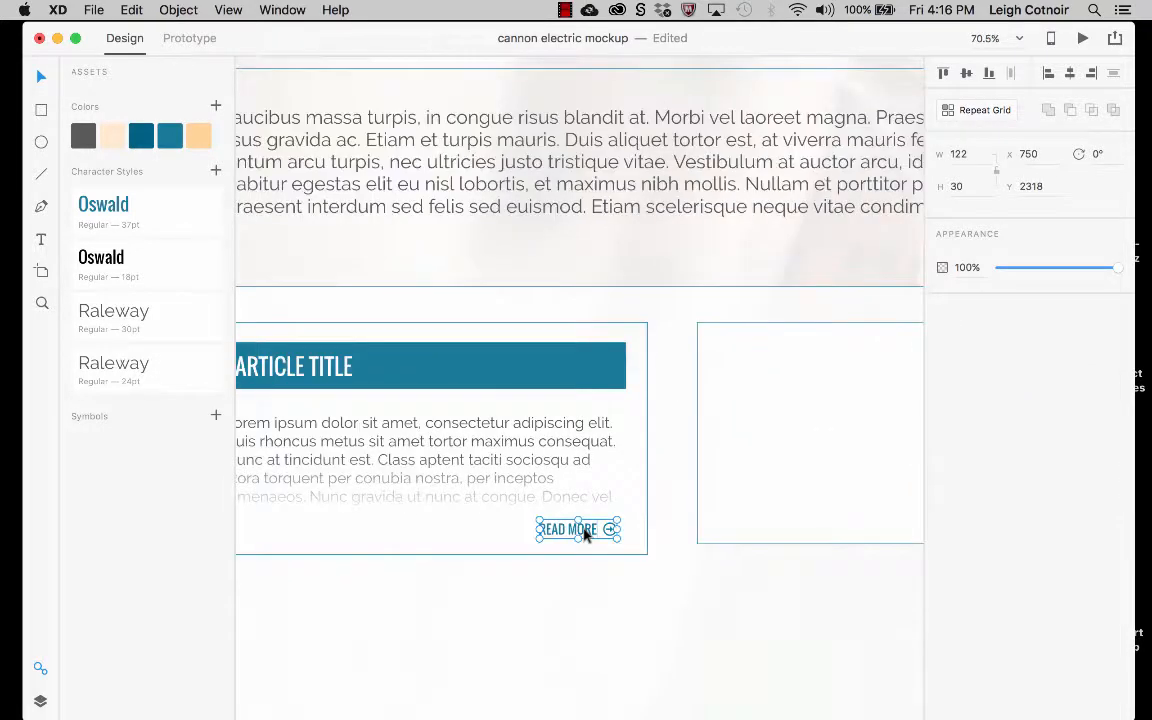
pyautogui.click(599, 597)
pyautogui.scroll(-5, 599, 597)
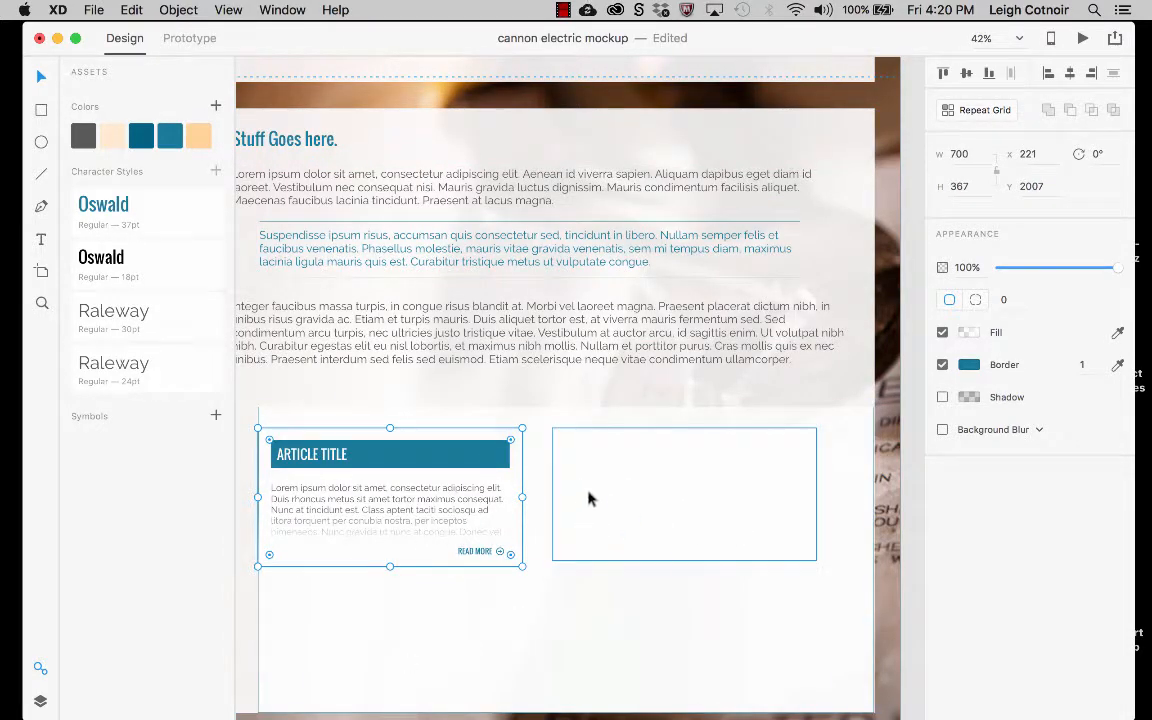
# - Delete the empty 700 × 350 rectangle beside the ARTICLE TITLE card
pyautogui.click(597, 611)
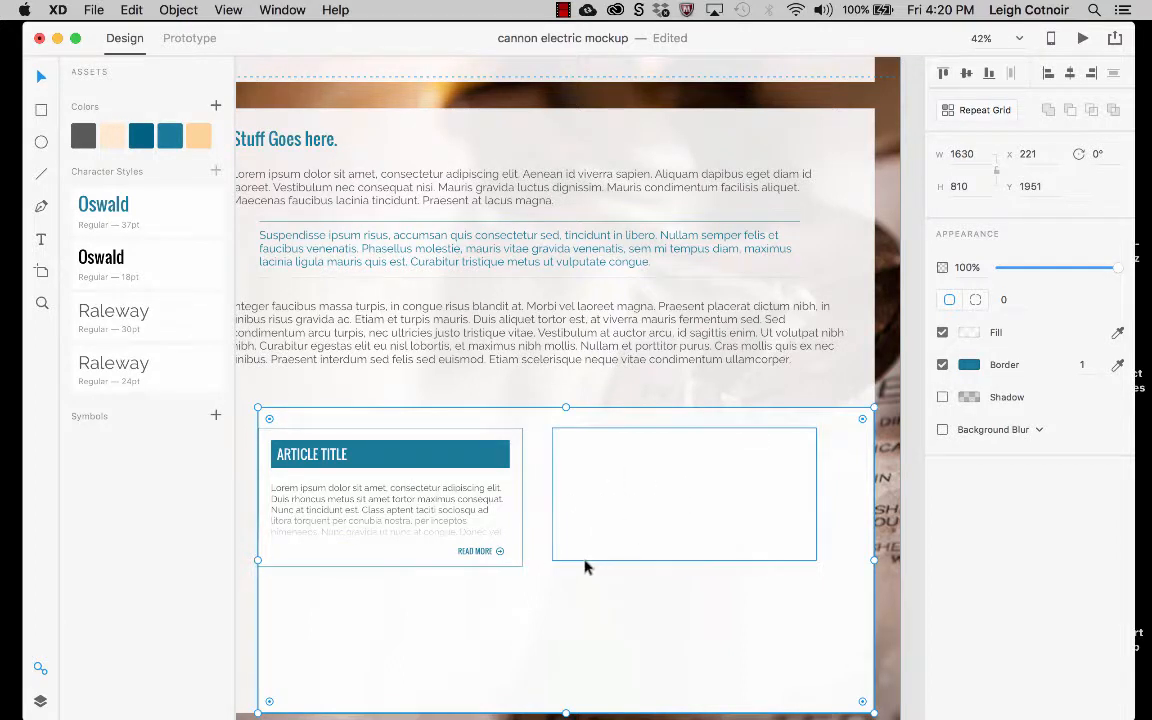
pyautogui.doubleClick(676, 560)
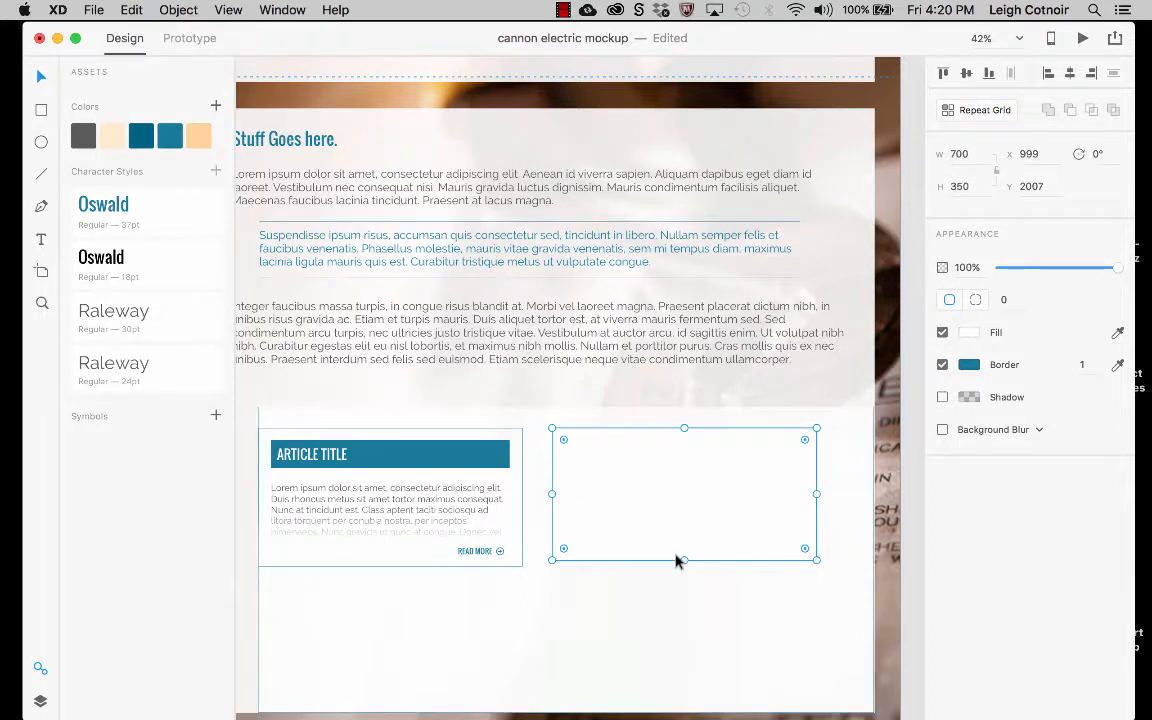
pyautogui.press('Delete')
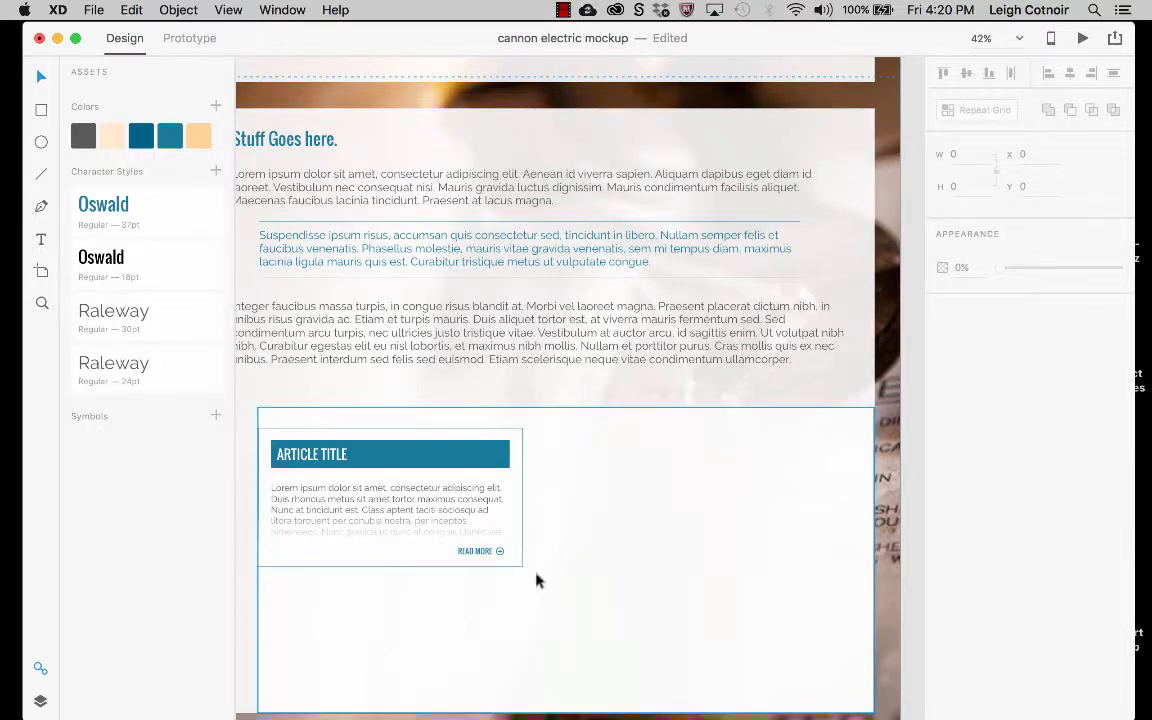
# - Try to repeat the card's gradient rectangle horizontally with a Repeat Grid about 1528 wide, and undo it
pyautogui.click(410, 517)
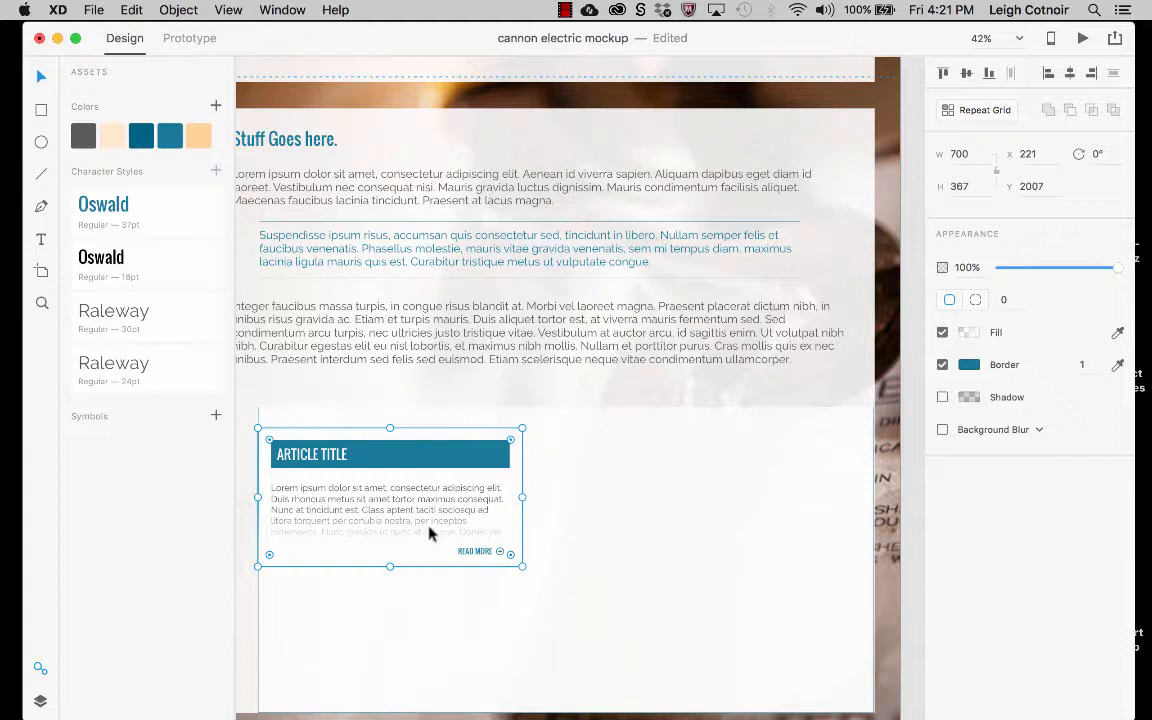
pyautogui.click(985, 110)
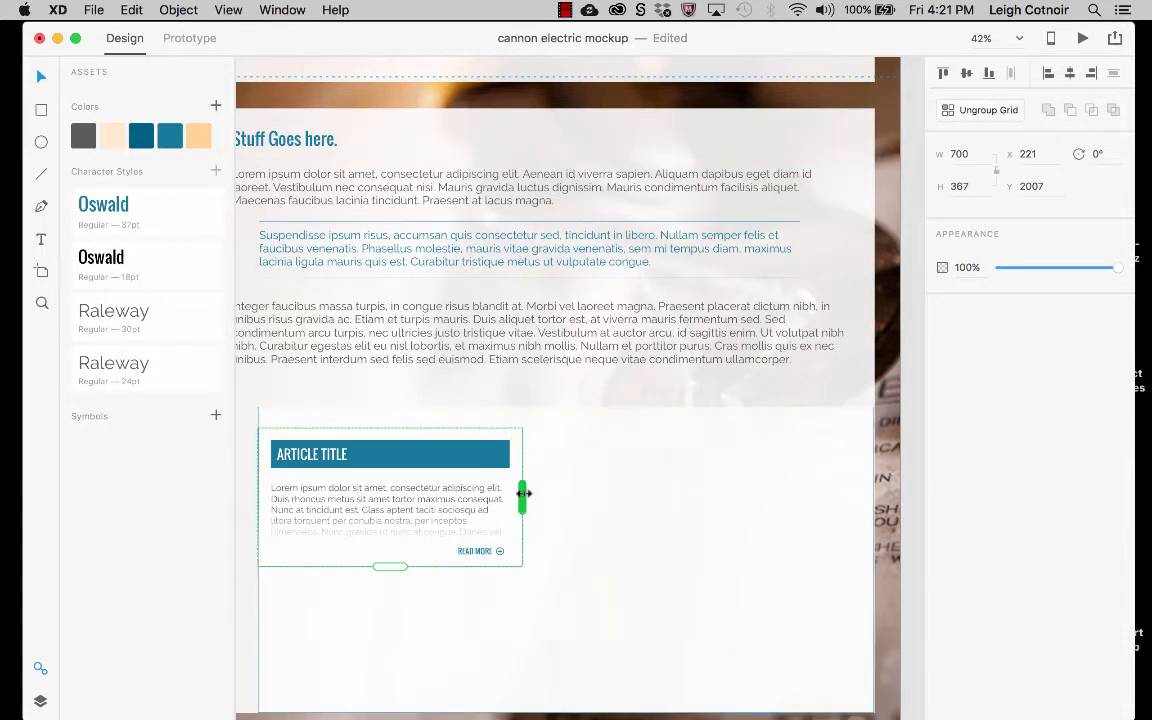
pyautogui.moveTo(521, 493); pyautogui.dragTo(836, 491)
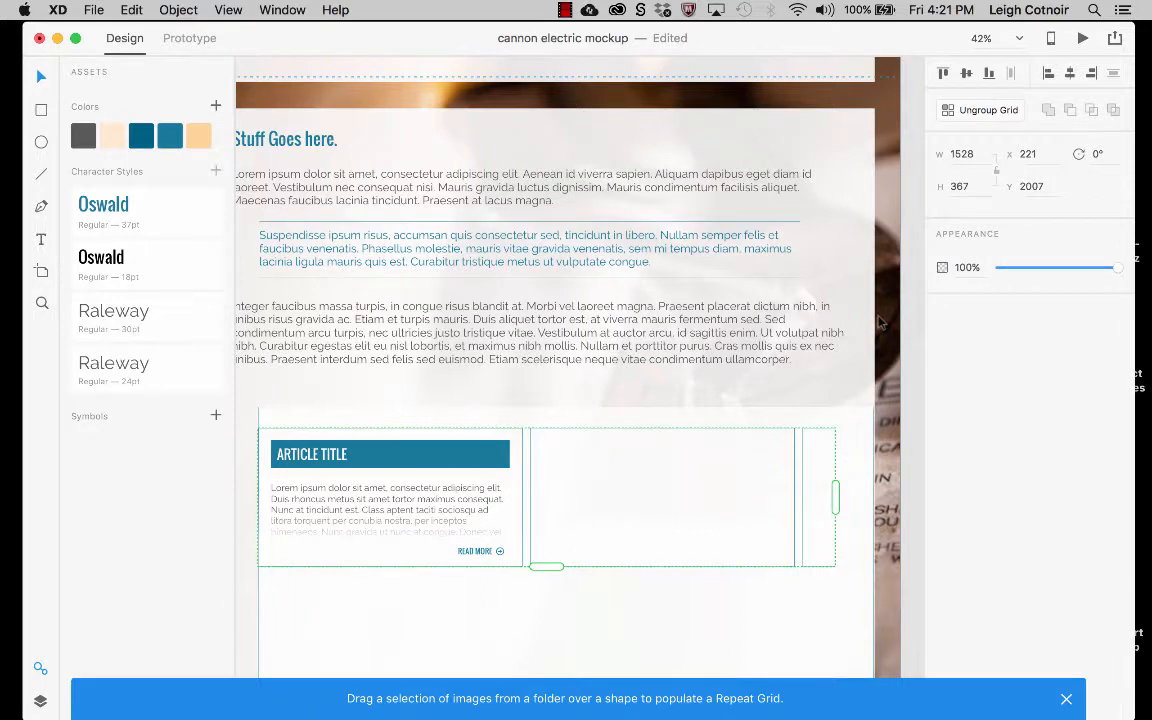
pyautogui.press('super+z')
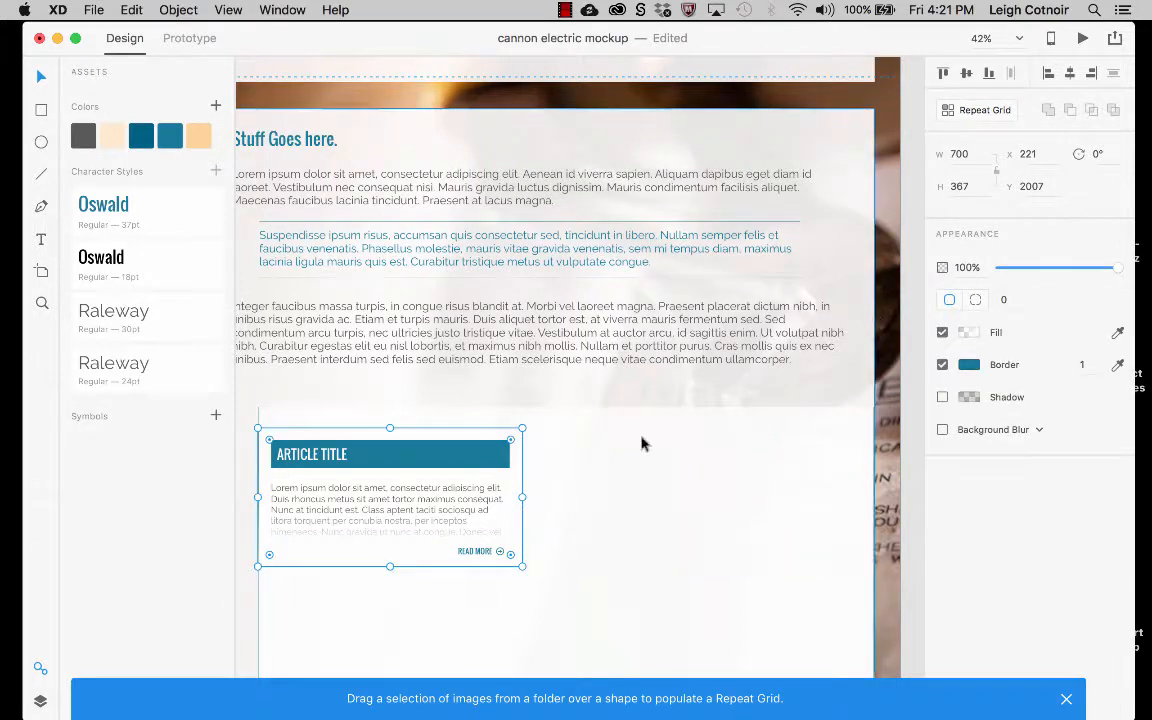
pyautogui.click(607, 558)
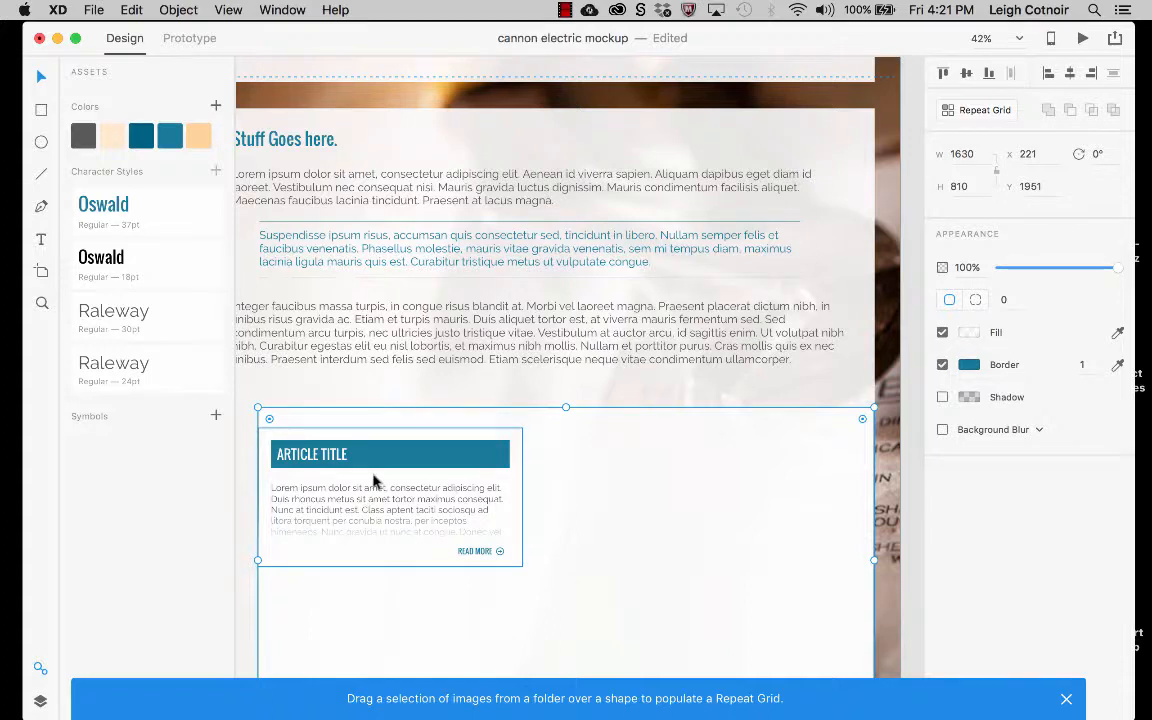
# - Shorten the card's gradient-filled overlay rectangle from its upper edge to a height of about 193, keeping its lower edge in place
pyautogui.click(437, 389)
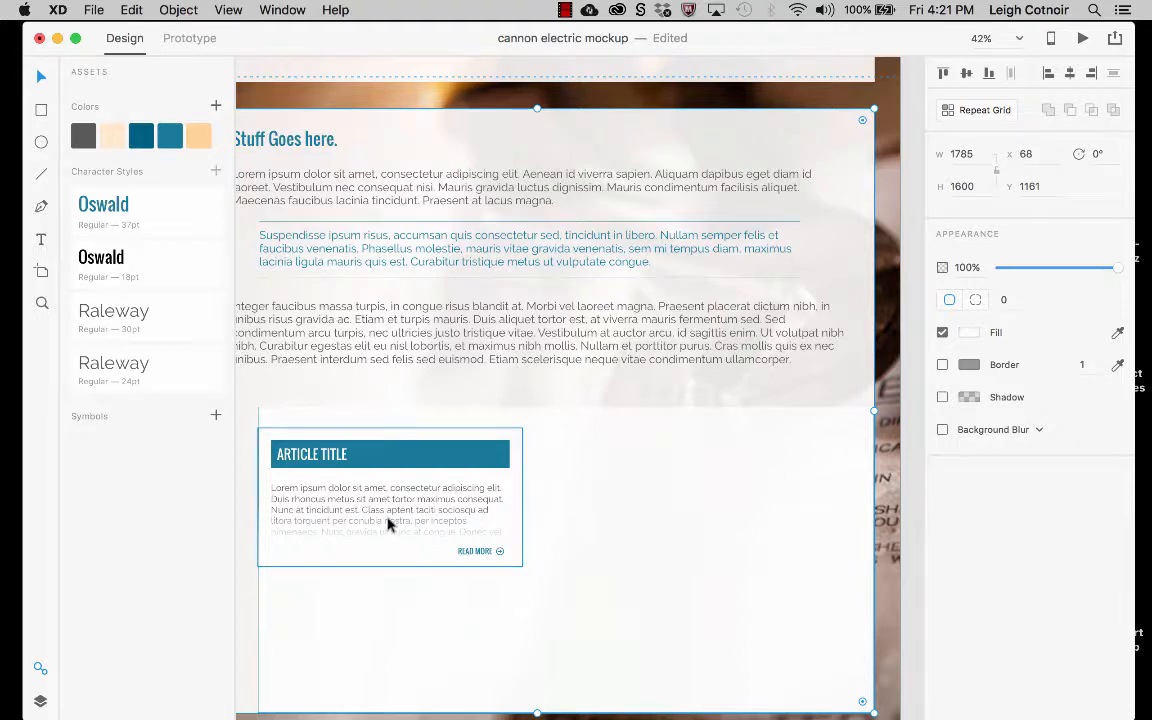
pyautogui.click(483, 556)
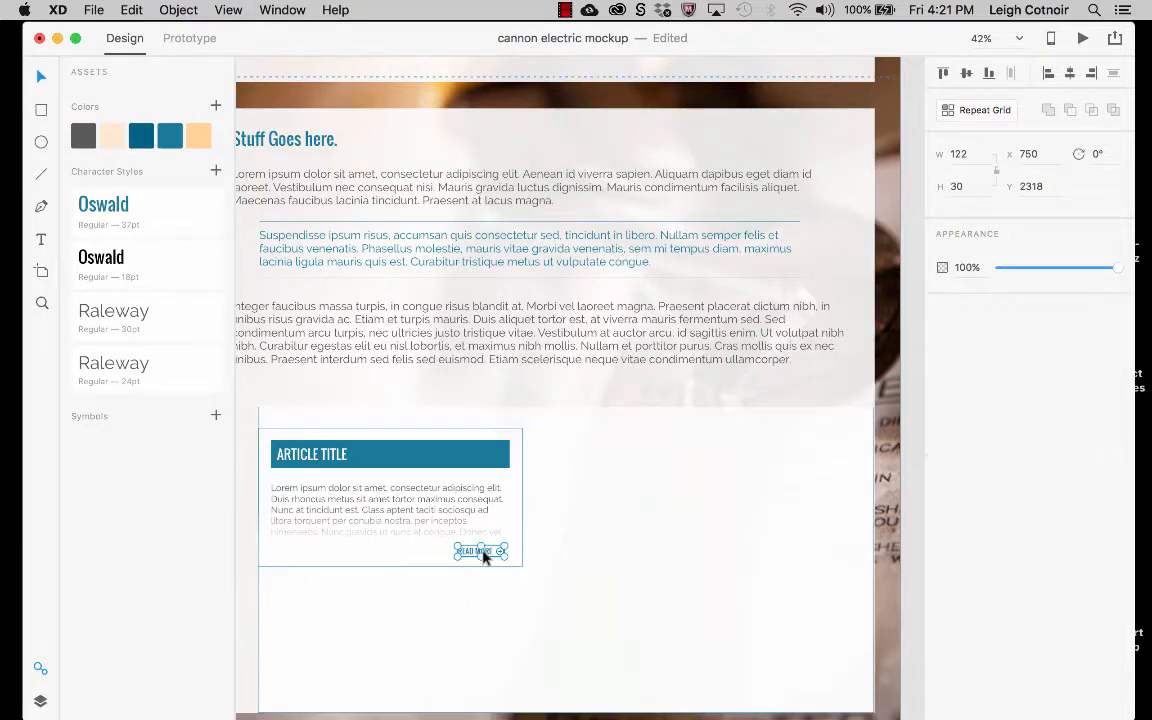
pyautogui.click(388, 546)
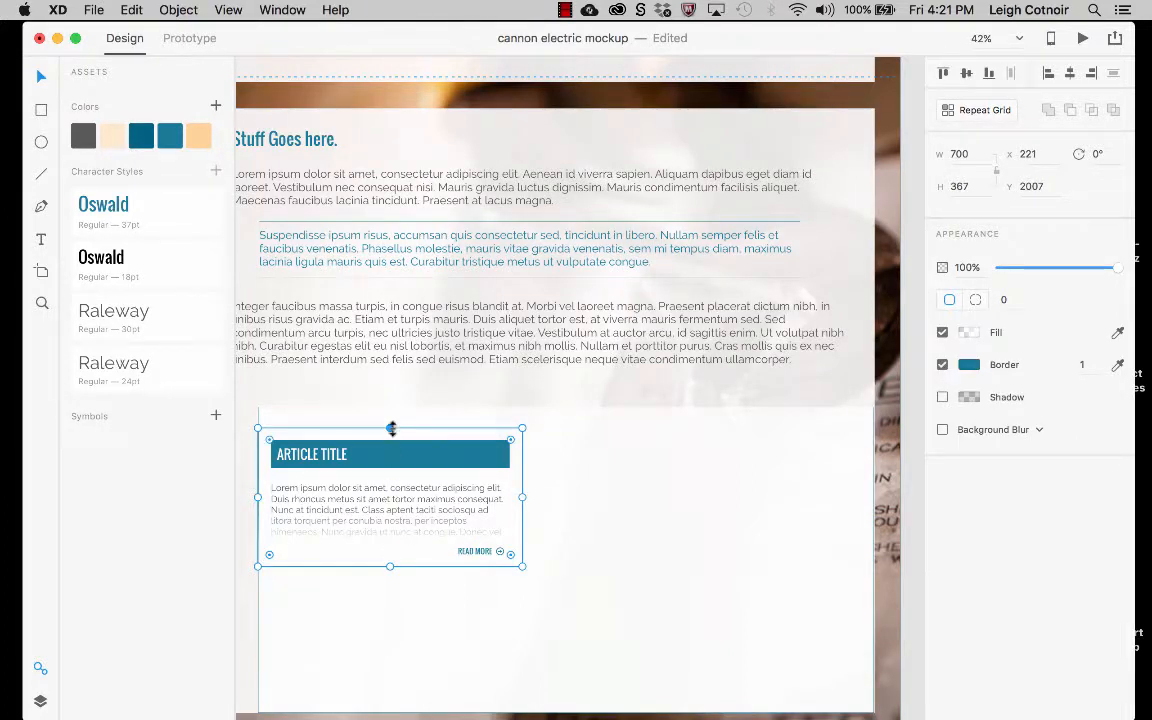
pyautogui.moveTo(390, 427); pyautogui.dragTo(397, 503)
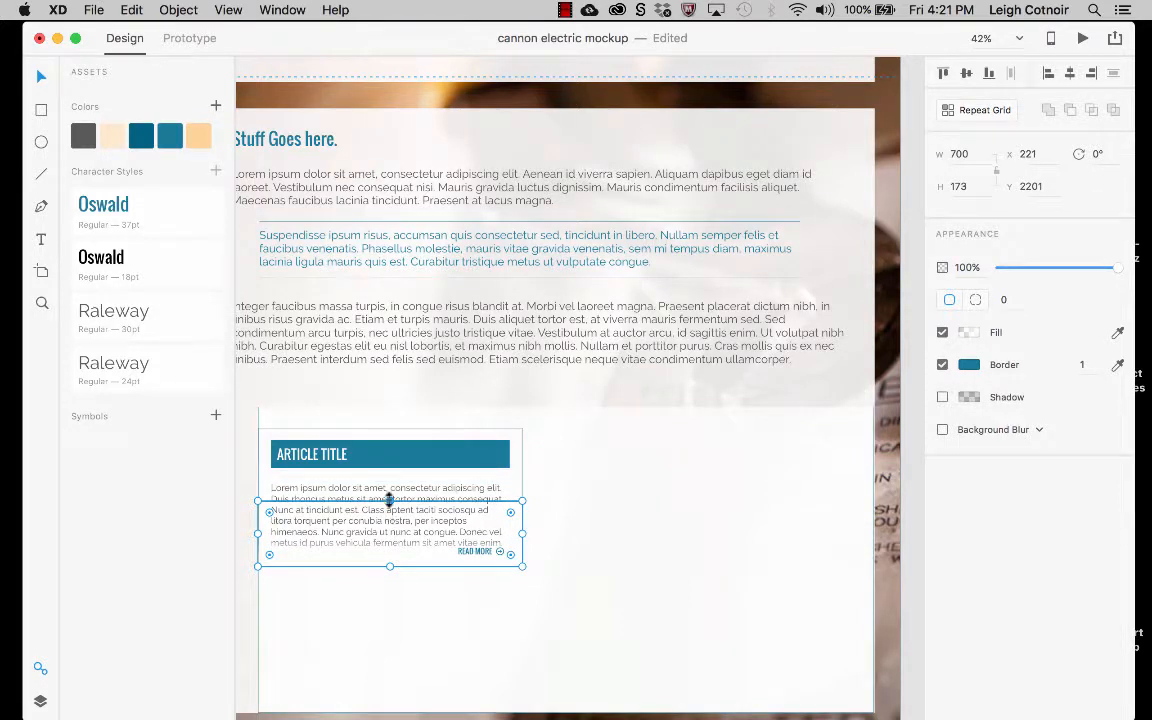
pyautogui.moveTo(390, 500)
pyautogui.mouseDown()
pyautogui.moveTo(391, 514)
pyautogui.moveTo(391, 492)
pyautogui.mouseUp()
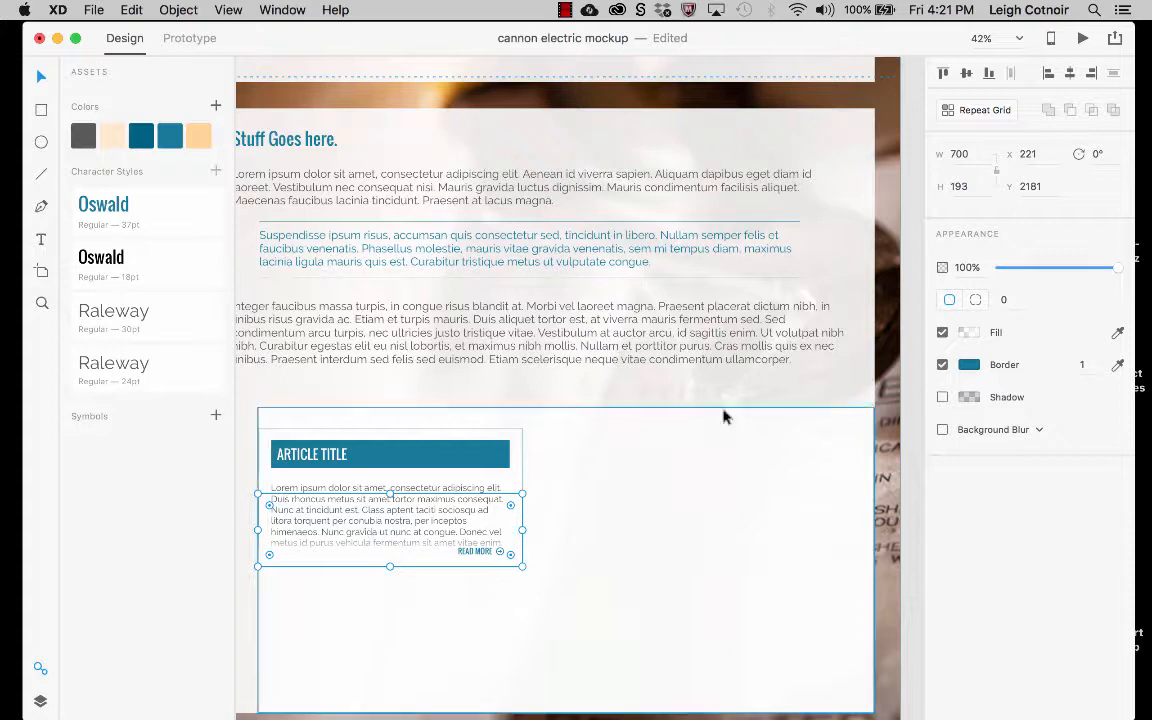
# - Shift both ends of the overlay's white gradient upward so the article text fades out fully above READ MORE
pyautogui.click(972, 335)
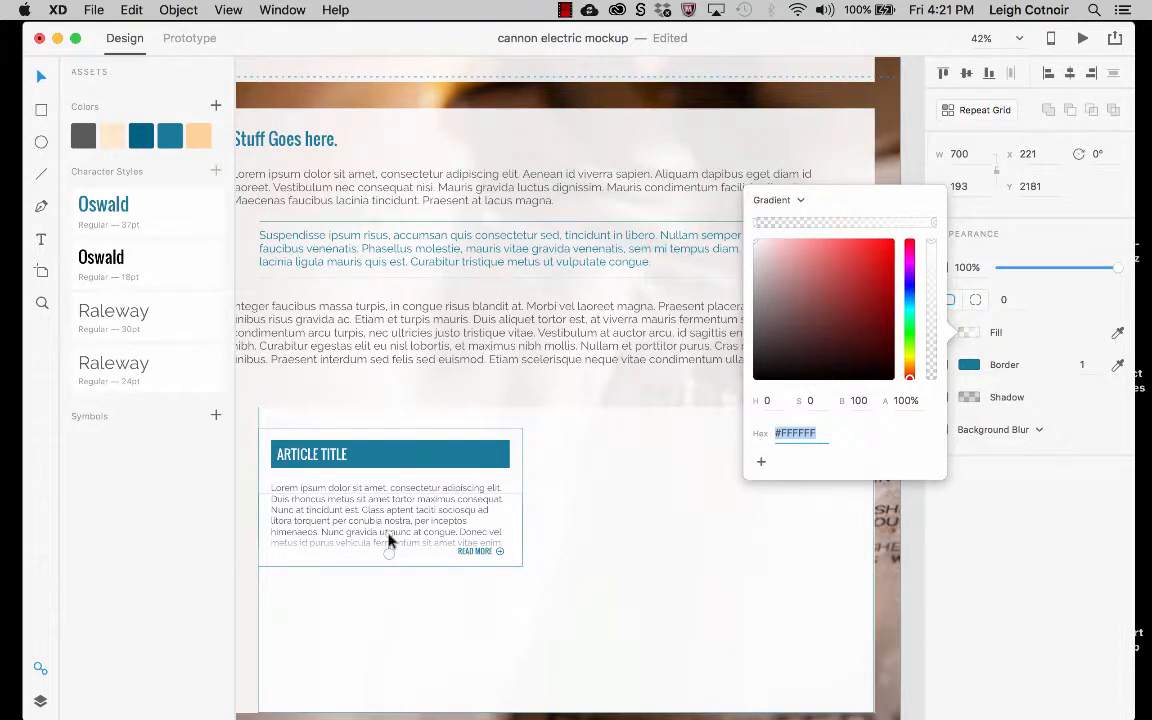
pyautogui.moveTo(390, 541)
pyautogui.mouseDown()
pyautogui.moveTo(390, 518)
pyautogui.moveTo(390, 557)
pyautogui.mouseUp()
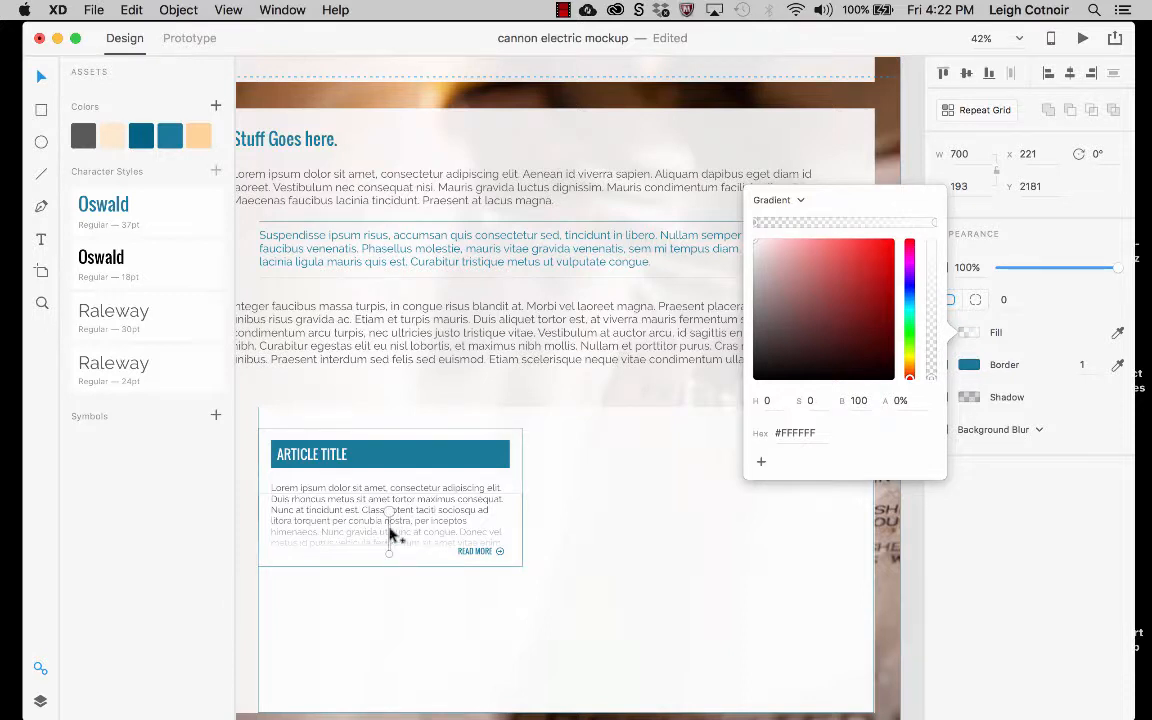
pyautogui.click(389, 553)
pyautogui.moveTo(389, 550); pyautogui.dragTo(389, 546)
pyautogui.click(390, 513)
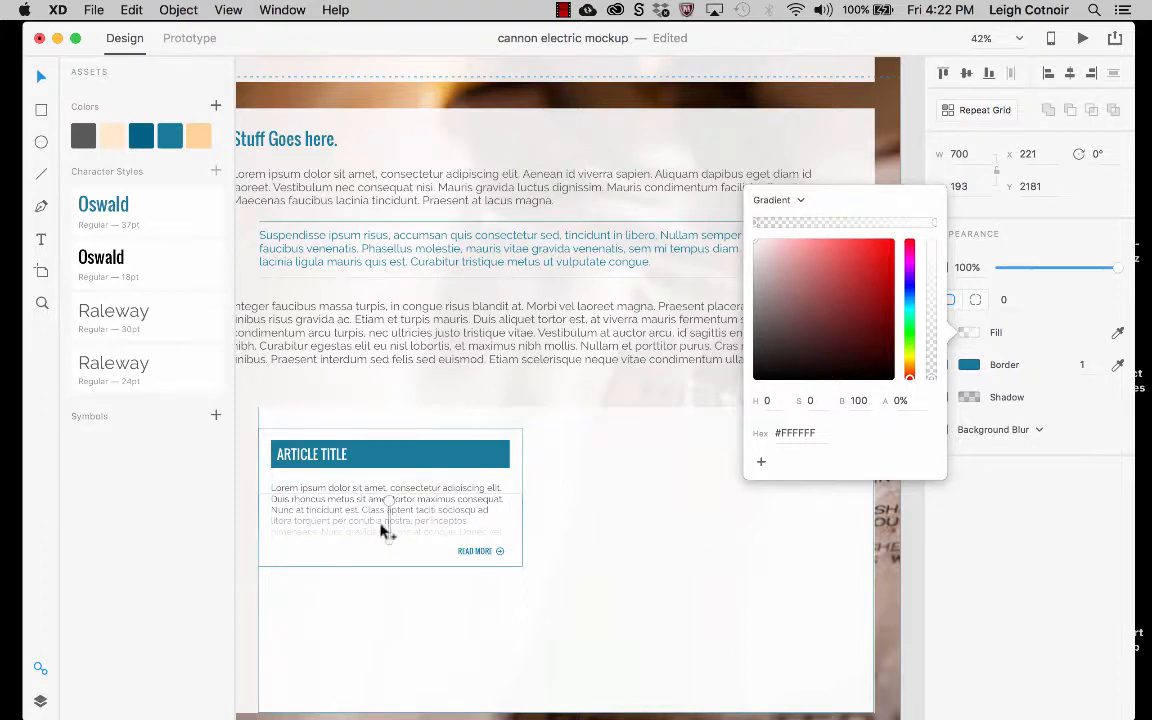
pyautogui.click(462, 634)
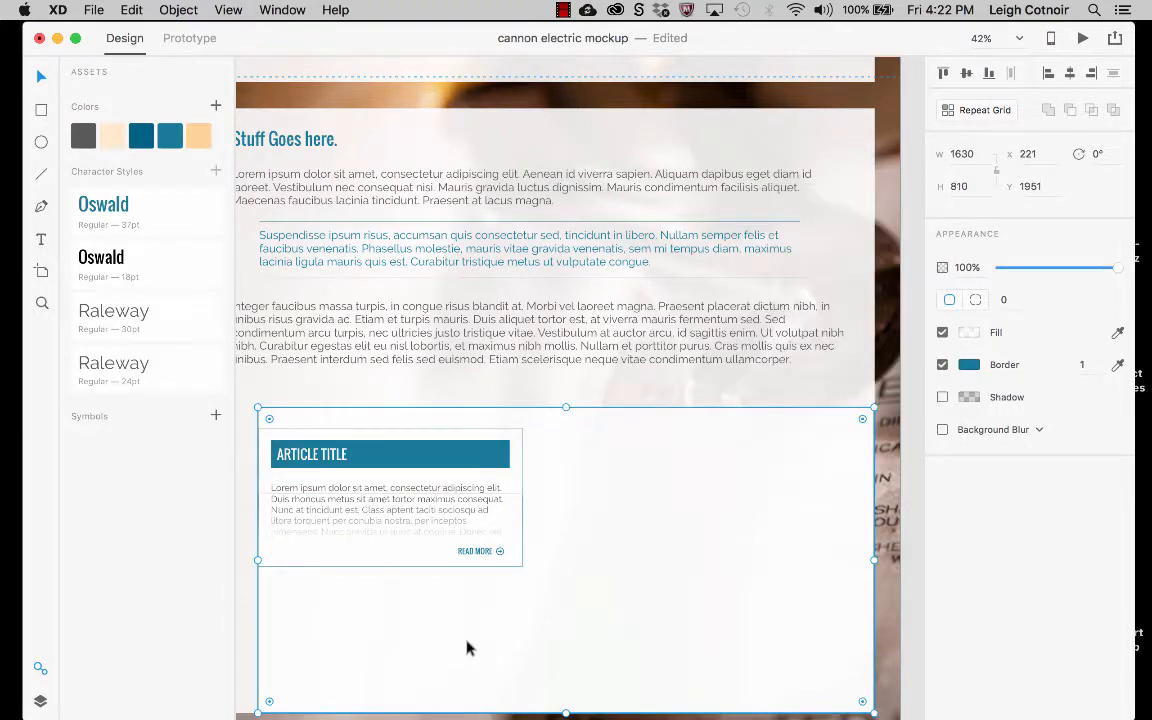
# - Try to enlarge the arrow icon beside READ MORE proportionally to about 24 × 24, and undo it
pyautogui.doubleClick(486, 558)
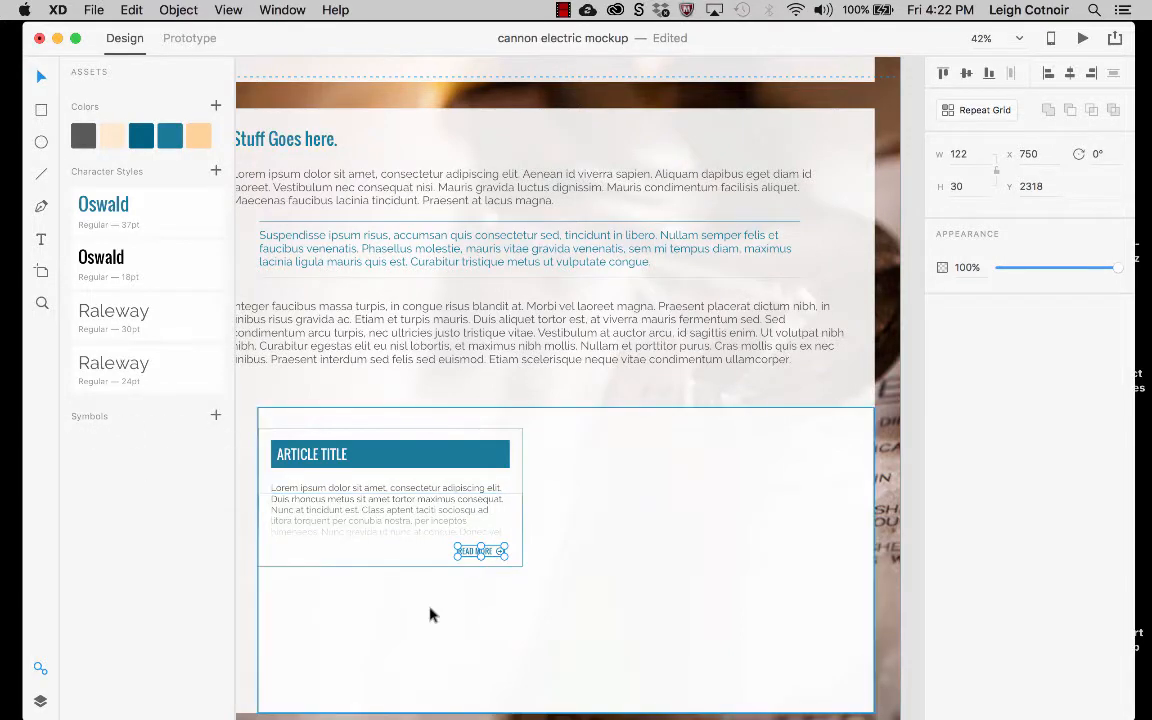
pyautogui.click(519, 597)
pyautogui.scroll(2, 508, 548)
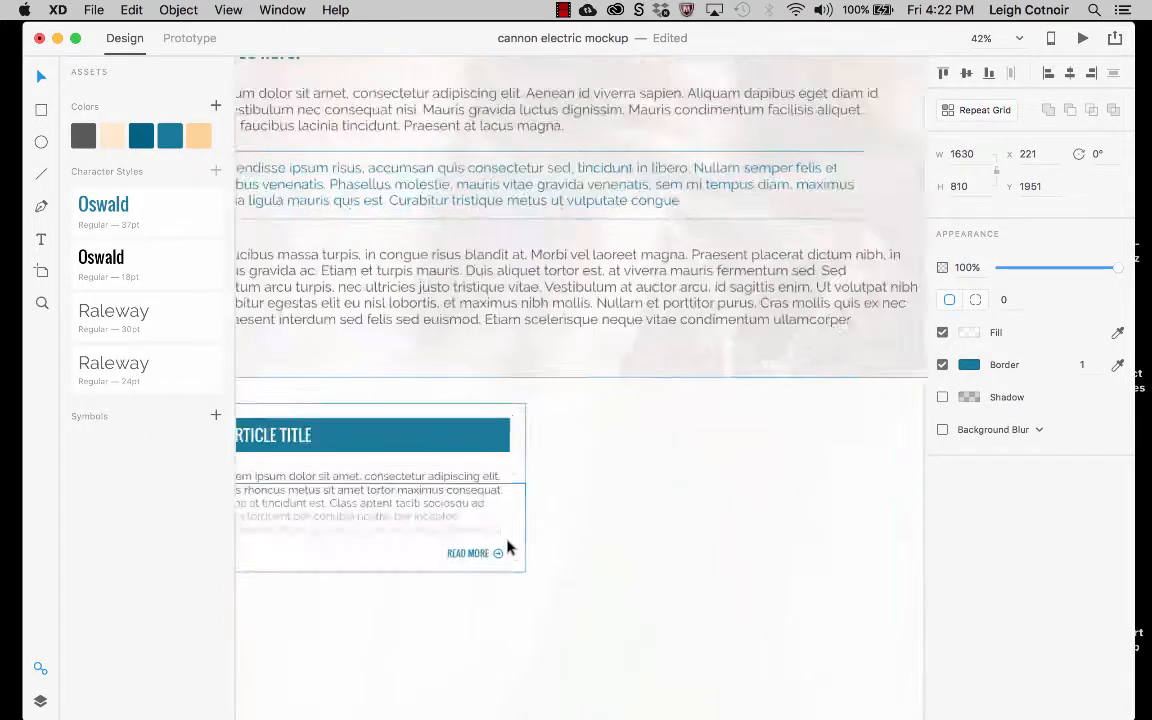
pyautogui.click(483, 582)
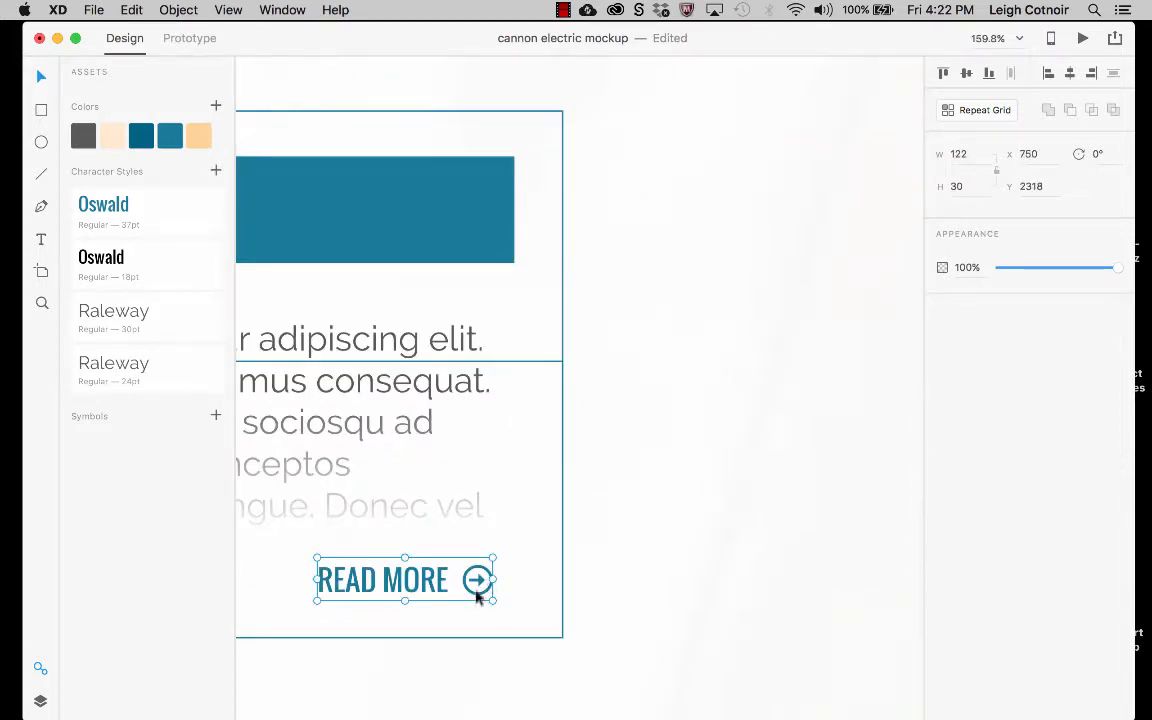
pyautogui.scroll(3, 484, 600)
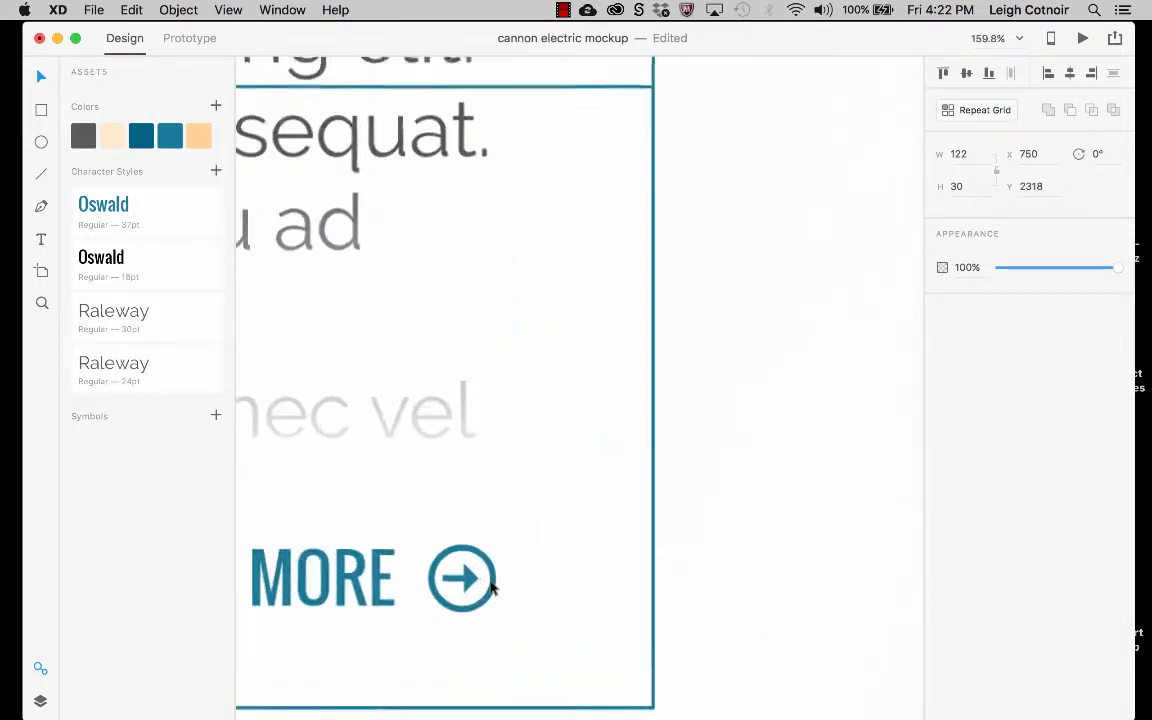
pyautogui.doubleClick(462, 608)
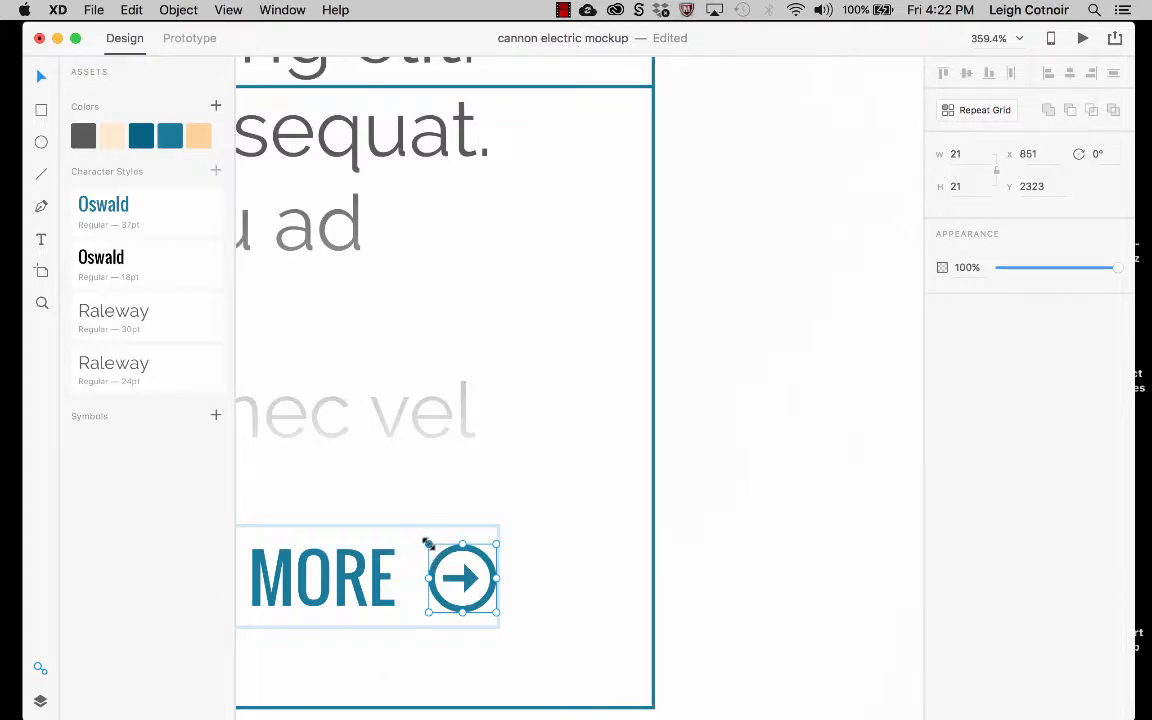
pyautogui.moveTo(428, 543); pyautogui.dragTo(418, 540)
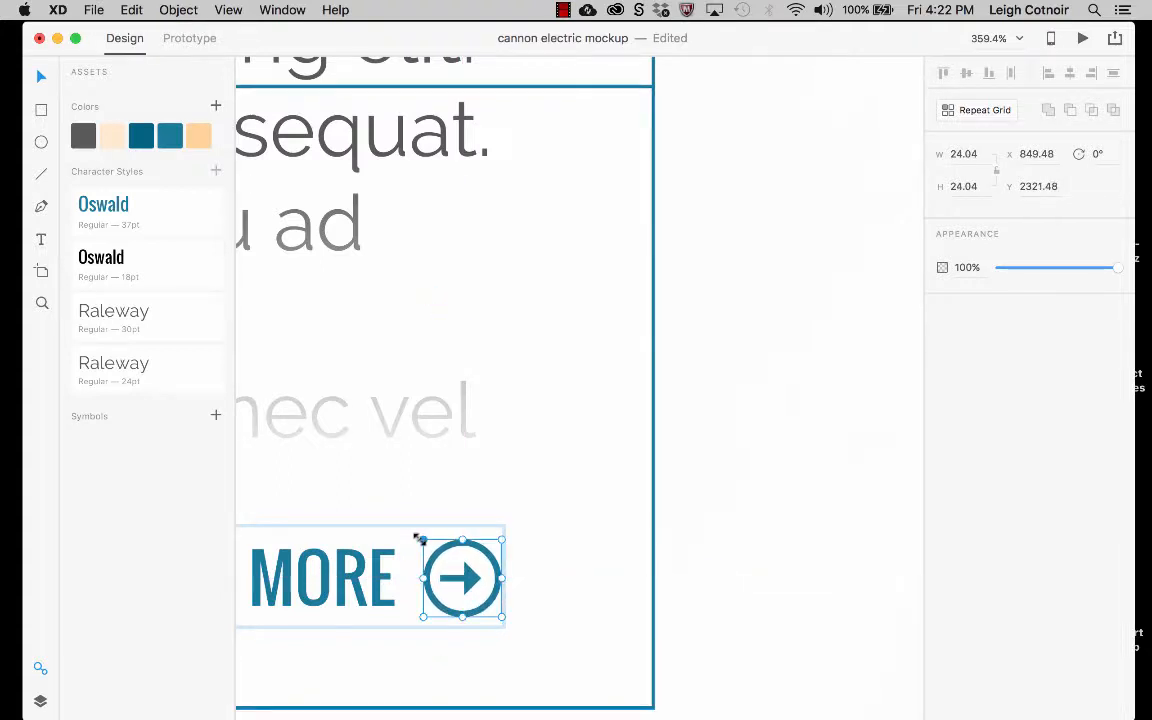
pyautogui.scroll(-5, 418, 540)
pyautogui.scroll(-3, 418, 540)
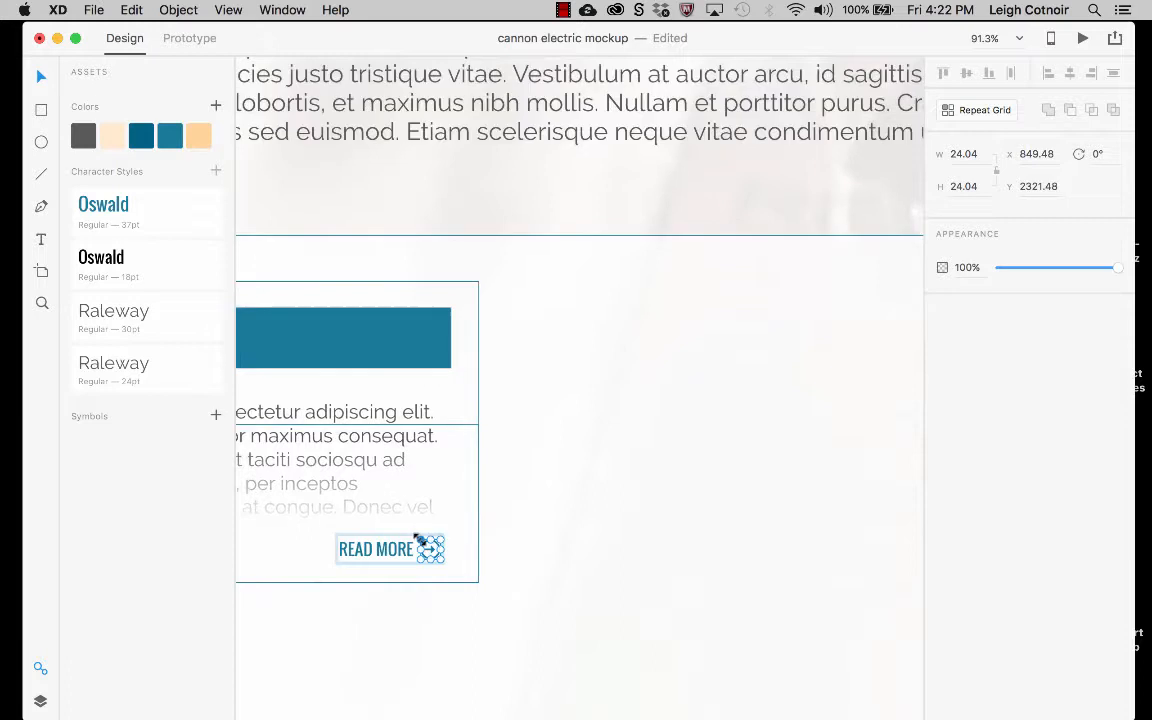
pyautogui.click(428, 663)
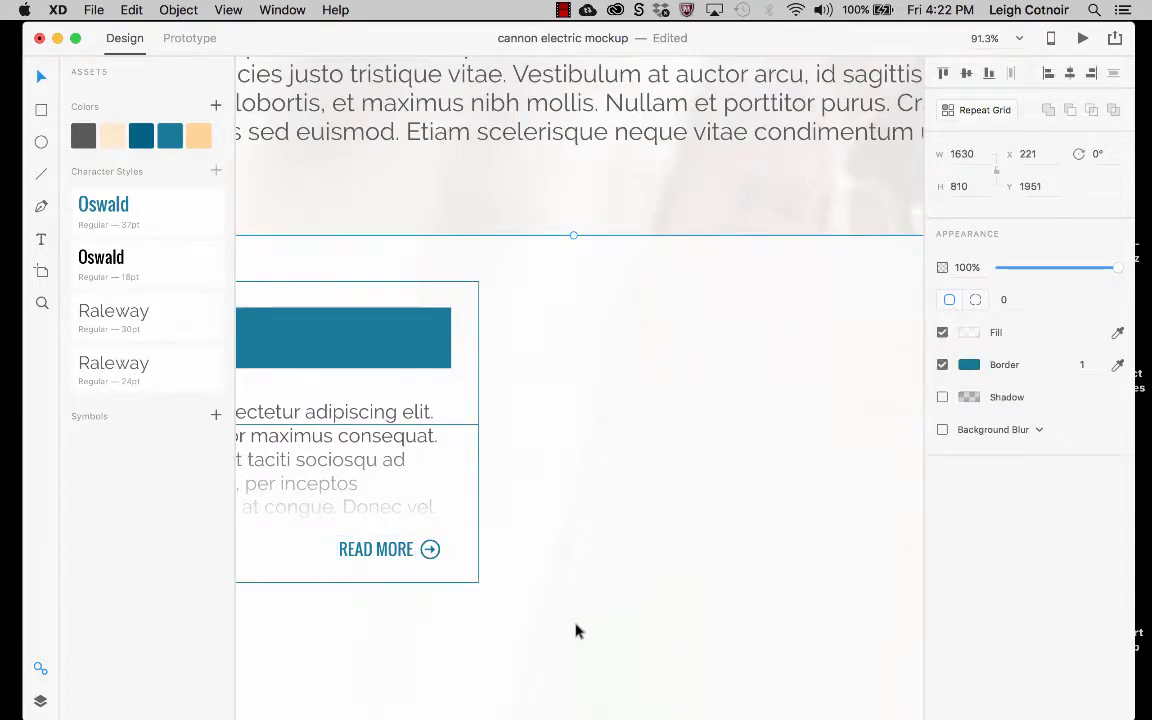
pyautogui.hscroll(-3, 576, 630)
pyautogui.scroll(-1, 576, 630)
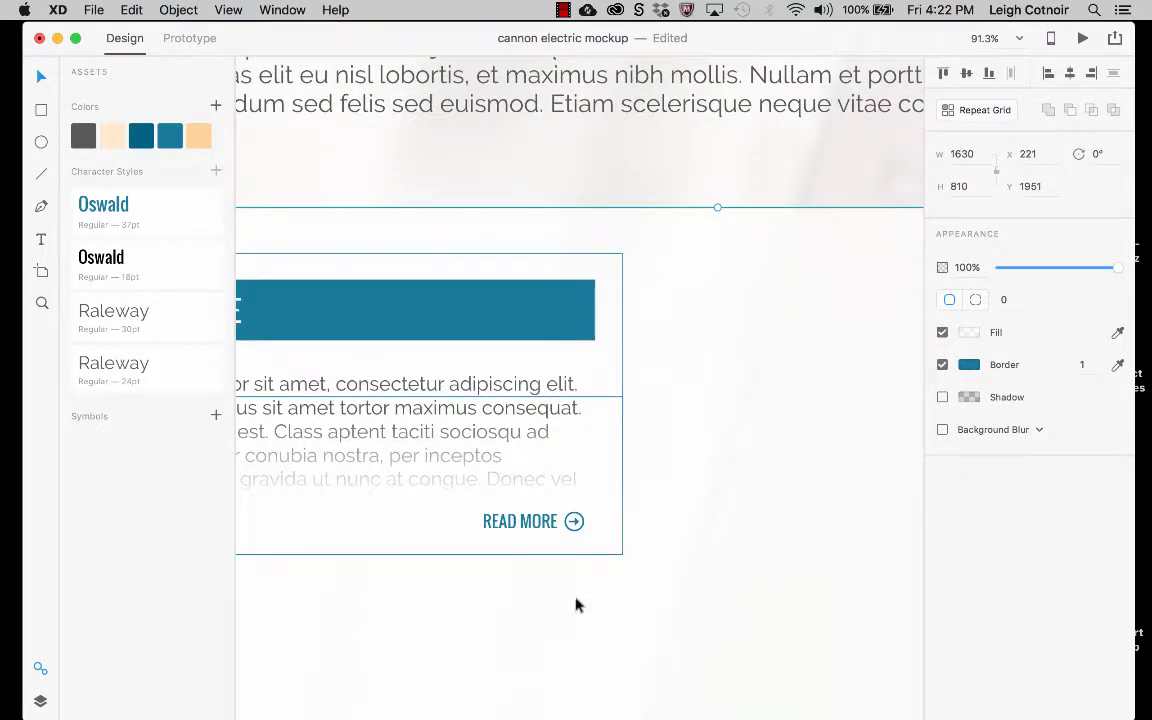
pyautogui.press('super+z')
# - Group the card's gradient overlay, READ MORE link, paragraph, ARTICLE TITLE text, blue title bar and background rectangle together
pyautogui.click(550, 555)
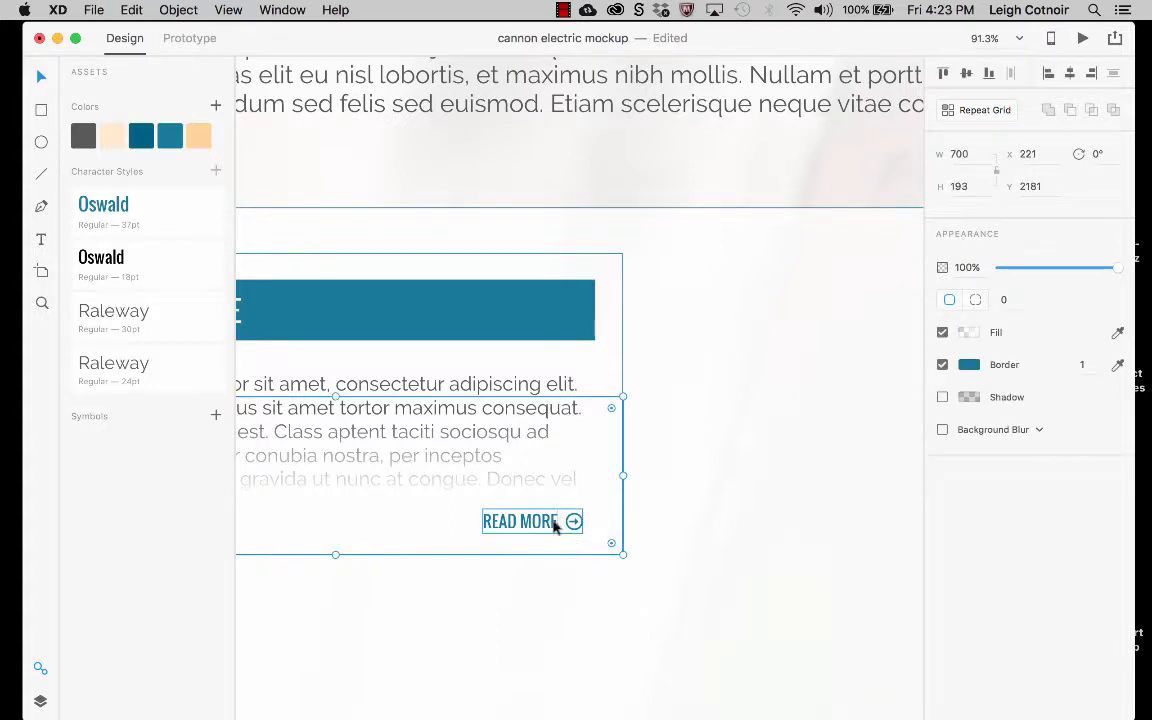
pyautogui.click(533, 521)
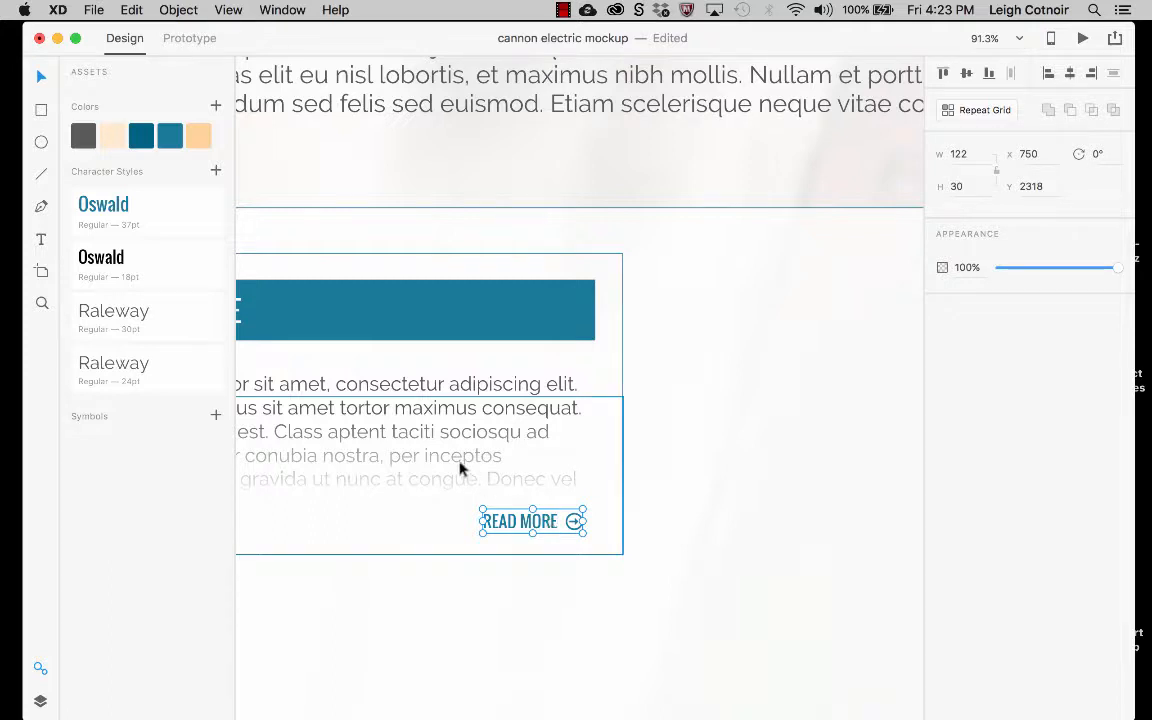
pyautogui.click(405, 495)
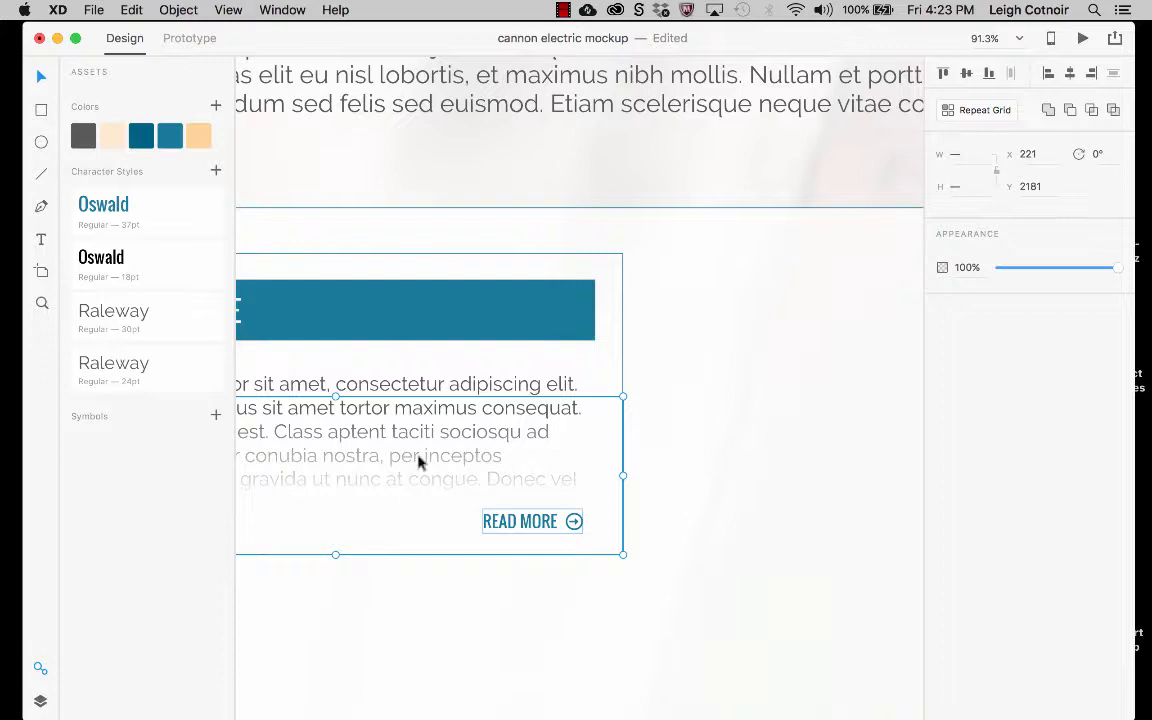
pyautogui.keyDown('shift'); pyautogui.click(439, 382); pyautogui.keyUp('shift')
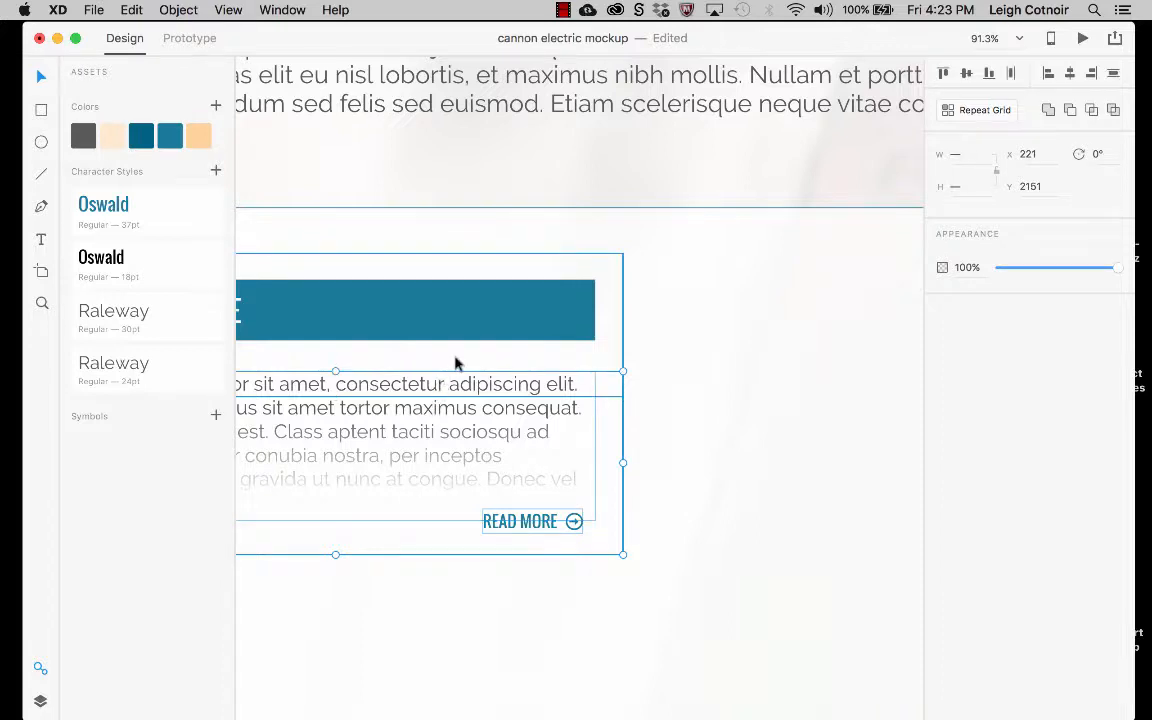
pyautogui.hscroll(-5, 447, 325)
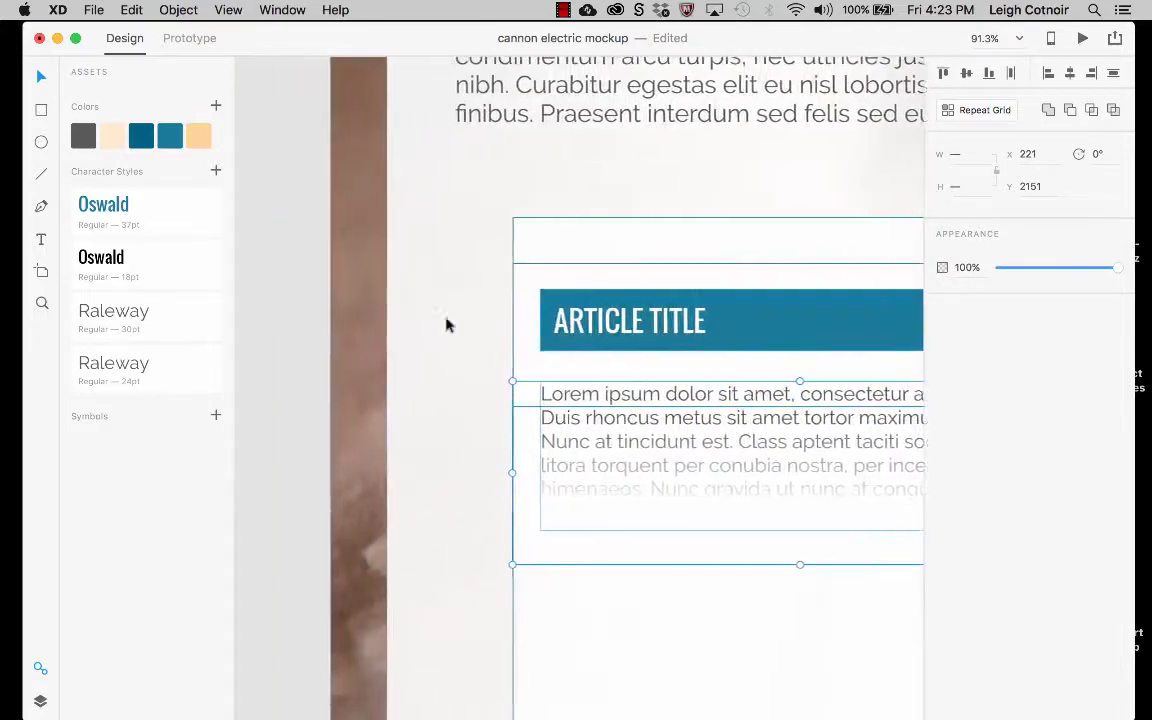
pyautogui.keyDown('shift'); pyautogui.click(490, 325); pyautogui.keyUp('shift')
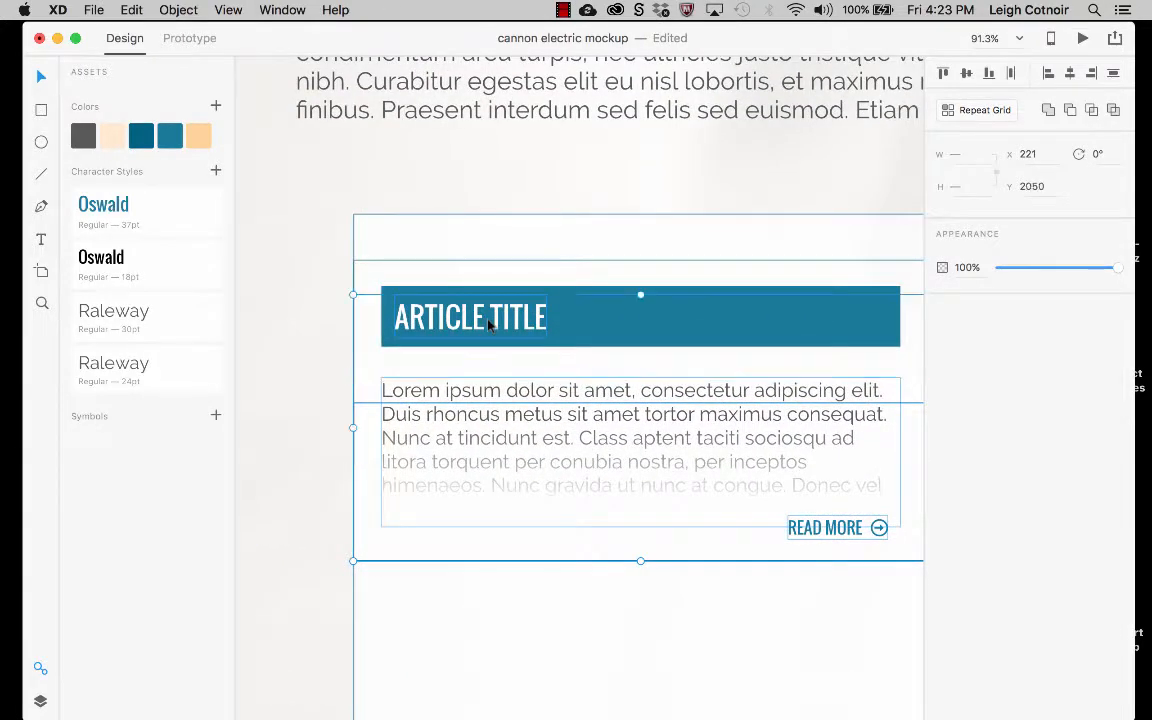
pyautogui.keyDown('shift'); pyautogui.click(516, 294); pyautogui.keyUp('shift')
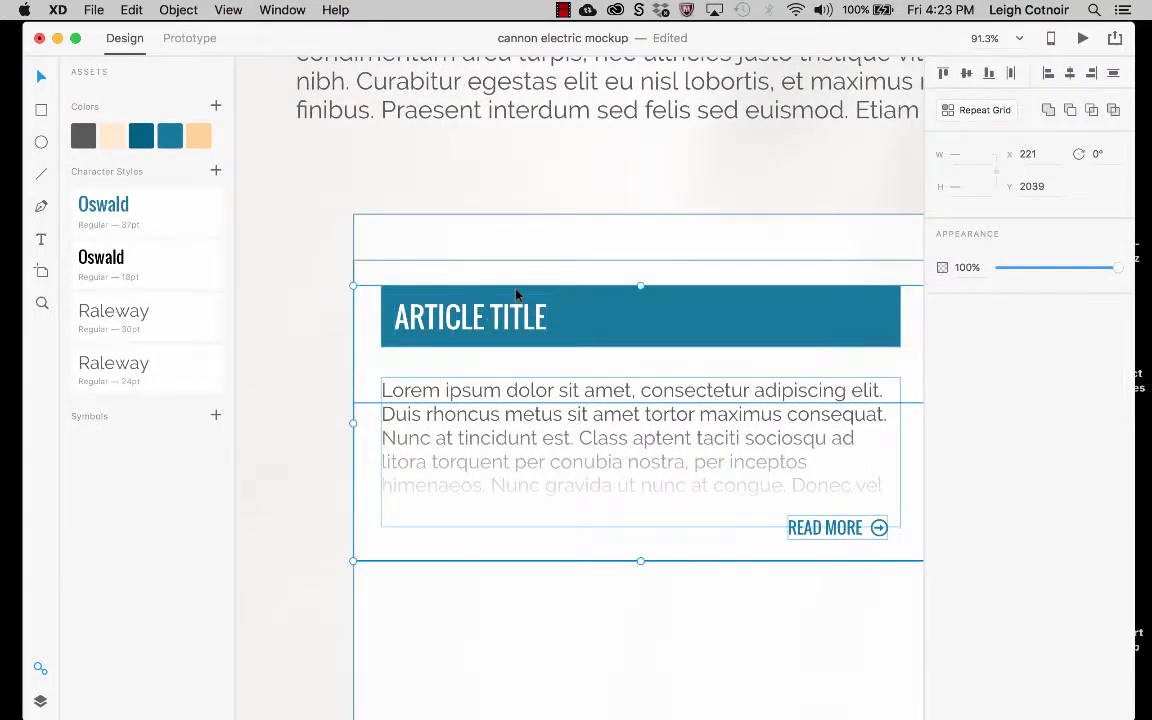
pyautogui.keyDown('shift'); pyautogui.click(436, 273); pyautogui.keyUp('shift')
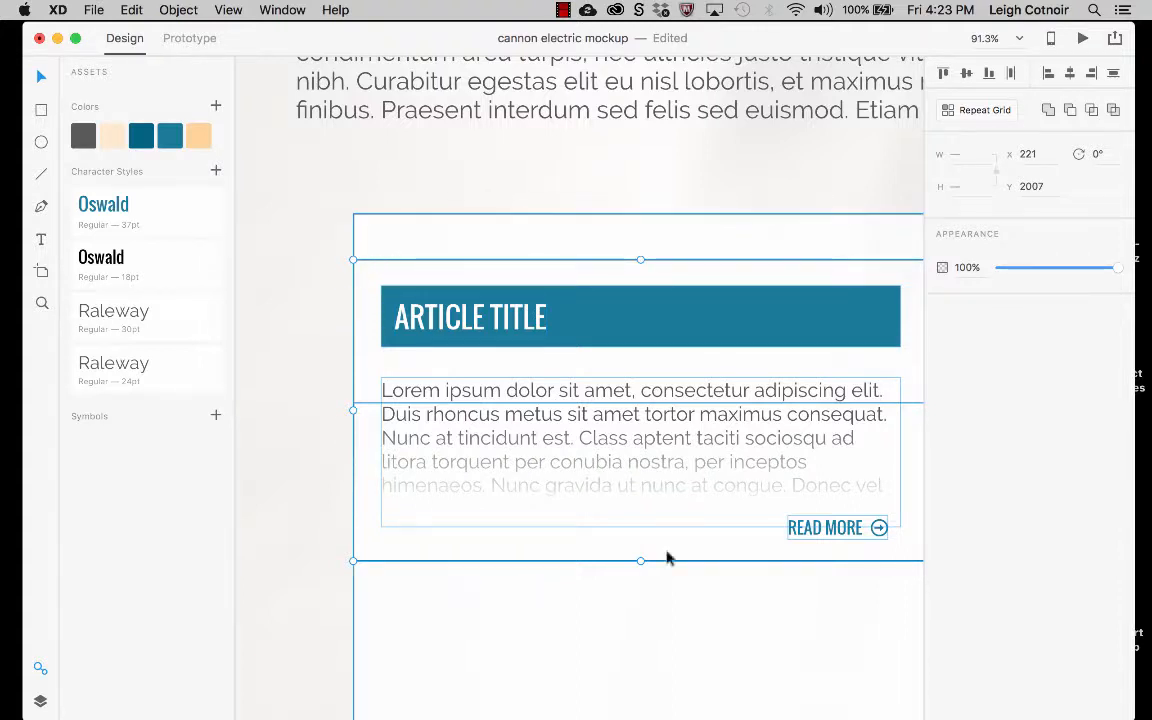
pyautogui.click(178, 10)
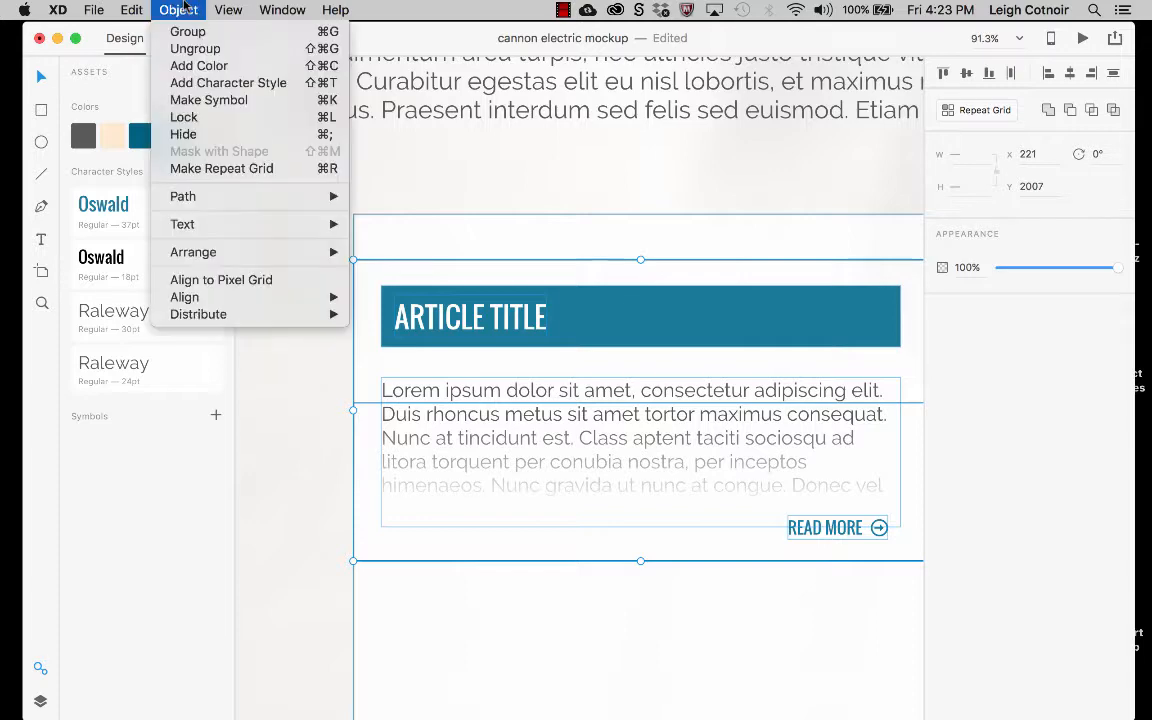
pyautogui.click(196, 38)
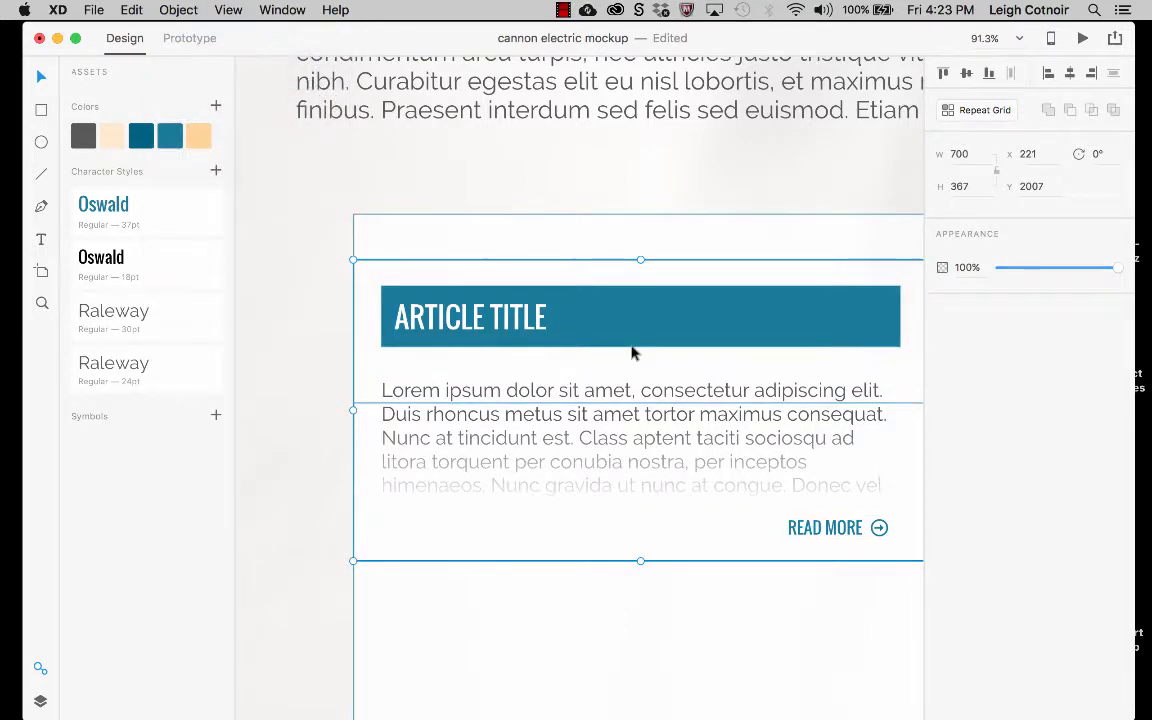
# - Turn the grouped article card into a Repeat Grid and extend it horizontally to about 1434 wide for a second card
pyautogui.hscroll(5, 496, 411)
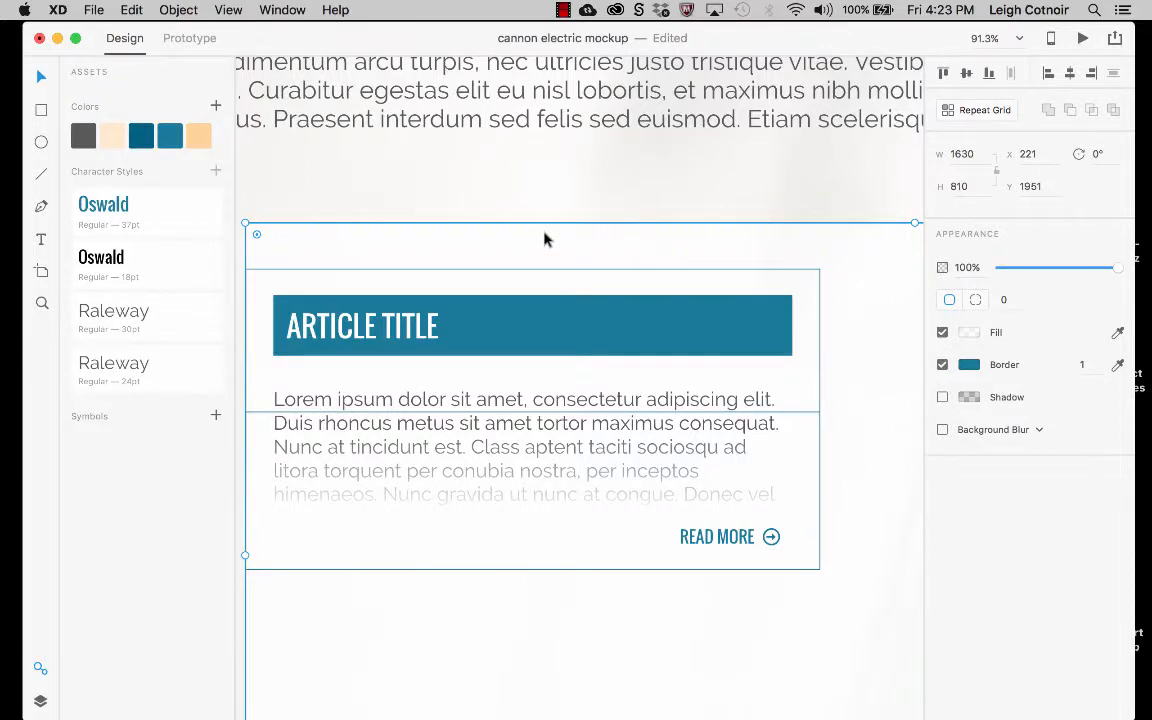
pyautogui.scroll(-5, 544, 239)
pyautogui.click(401, 411)
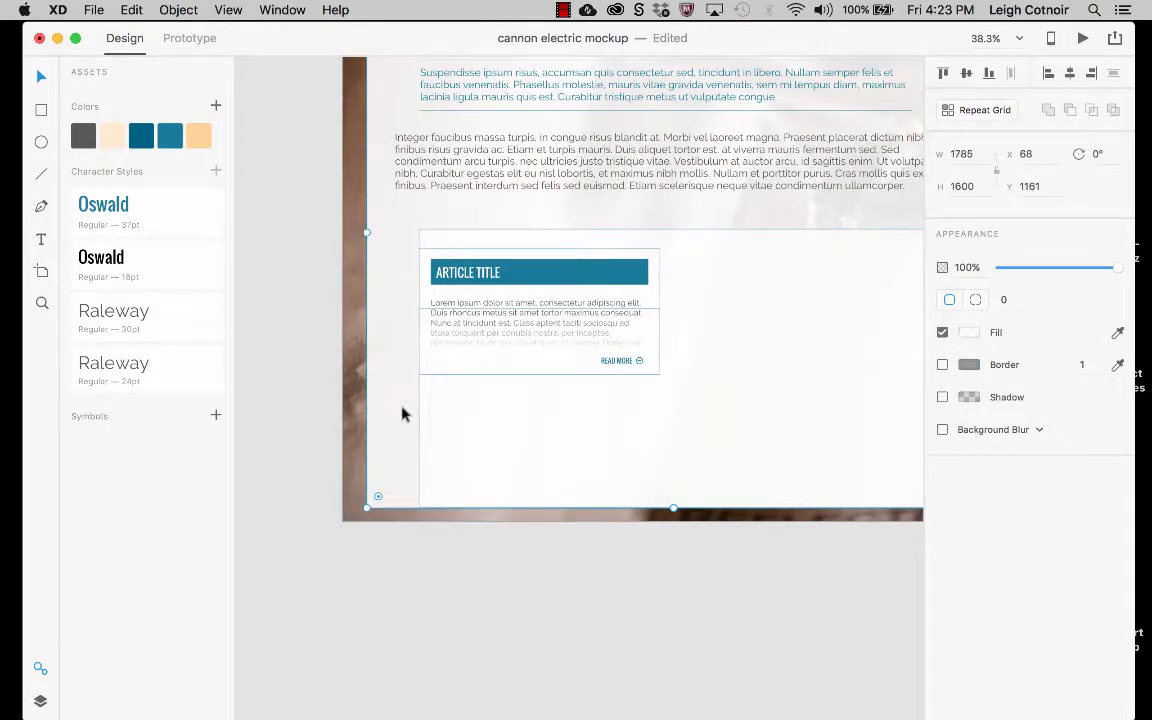
pyautogui.click(511, 346)
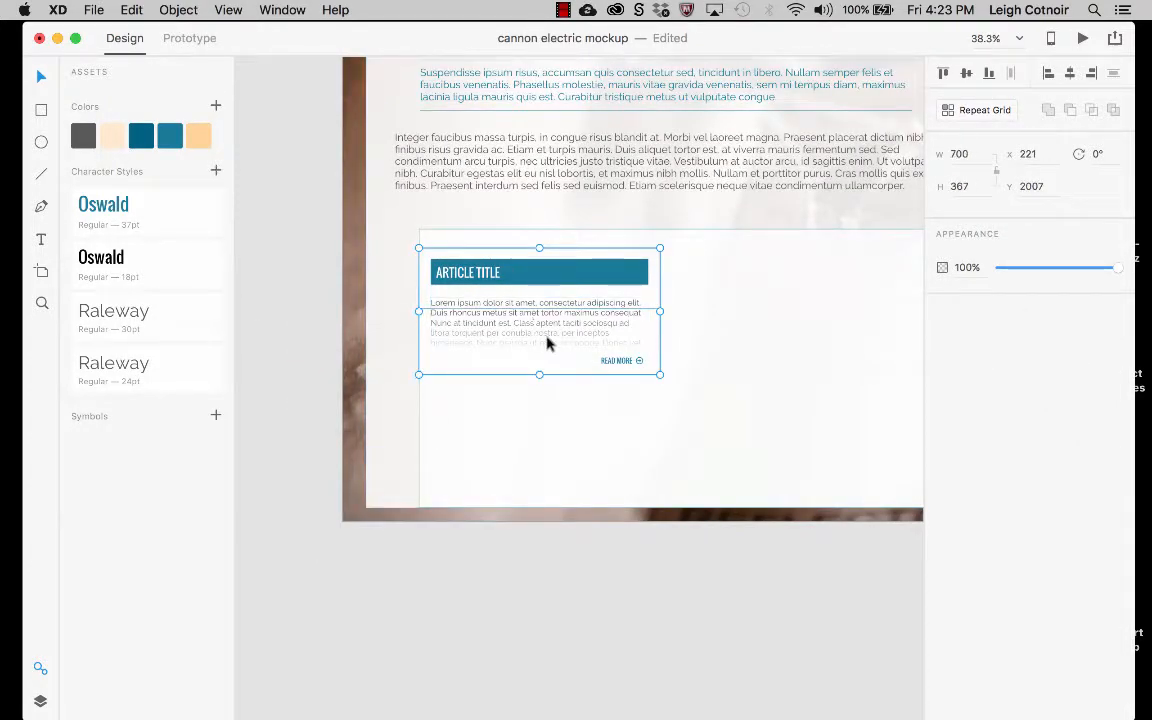
pyautogui.hscroll(3, 545, 340)
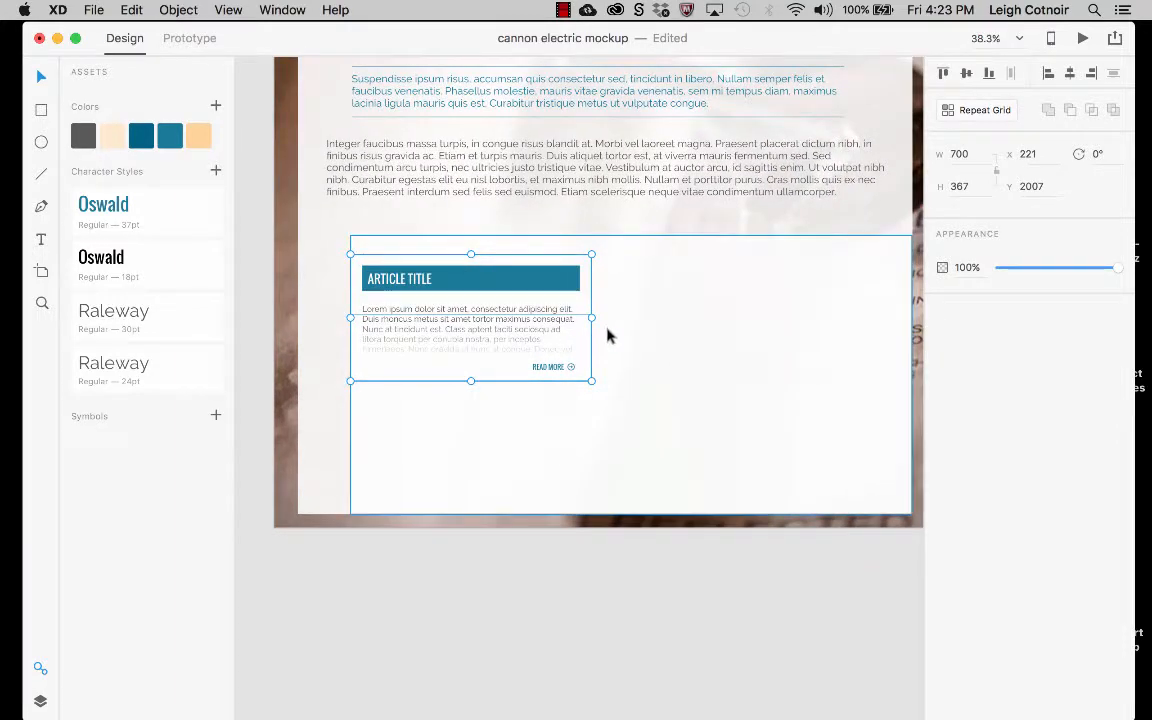
pyautogui.click(985, 111)
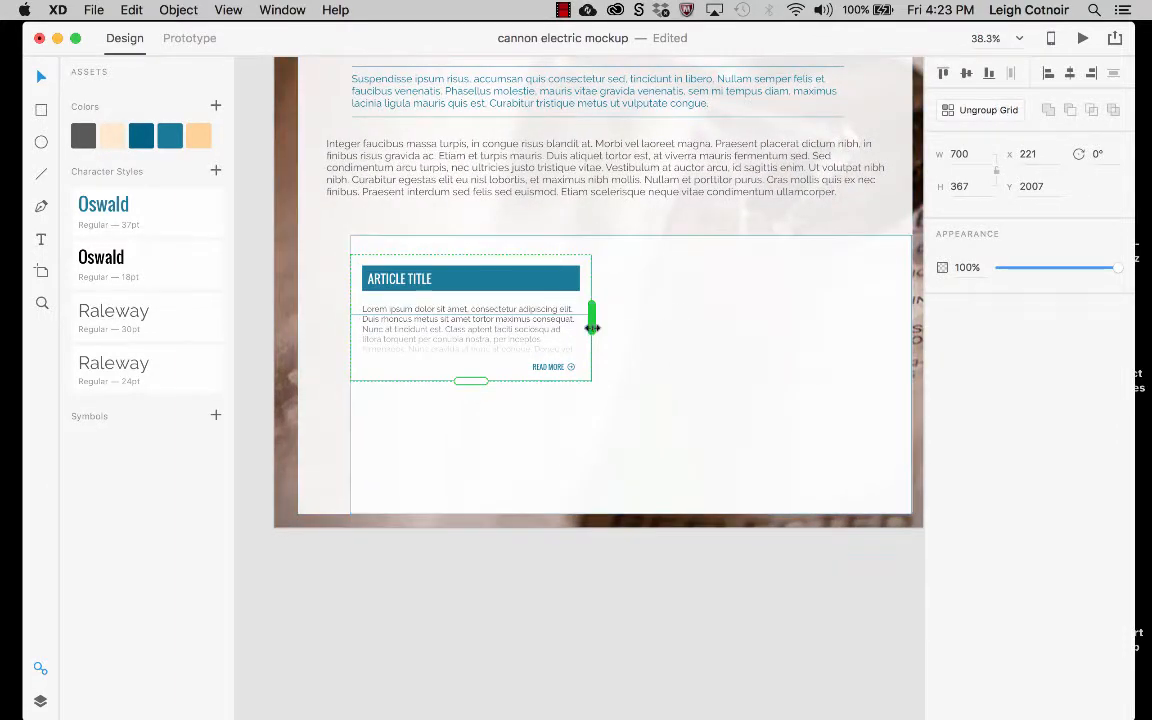
pyautogui.hscroll(3, 590, 328)
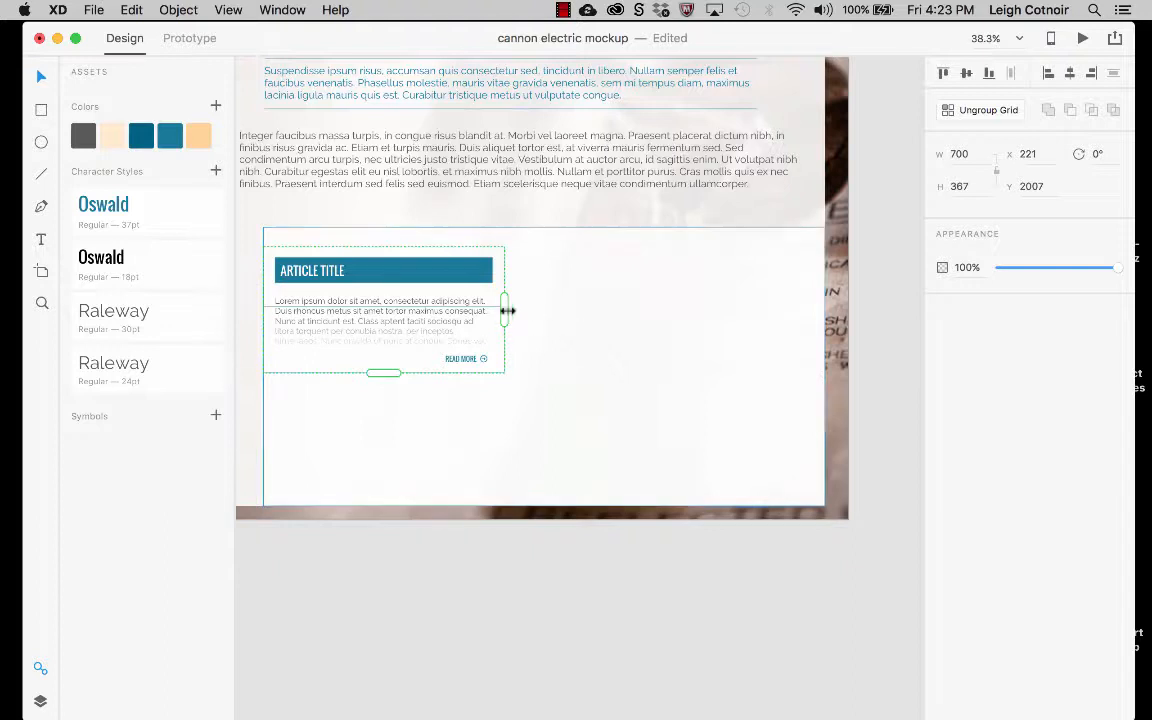
pyautogui.moveTo(507, 311); pyautogui.dragTo(753, 295)
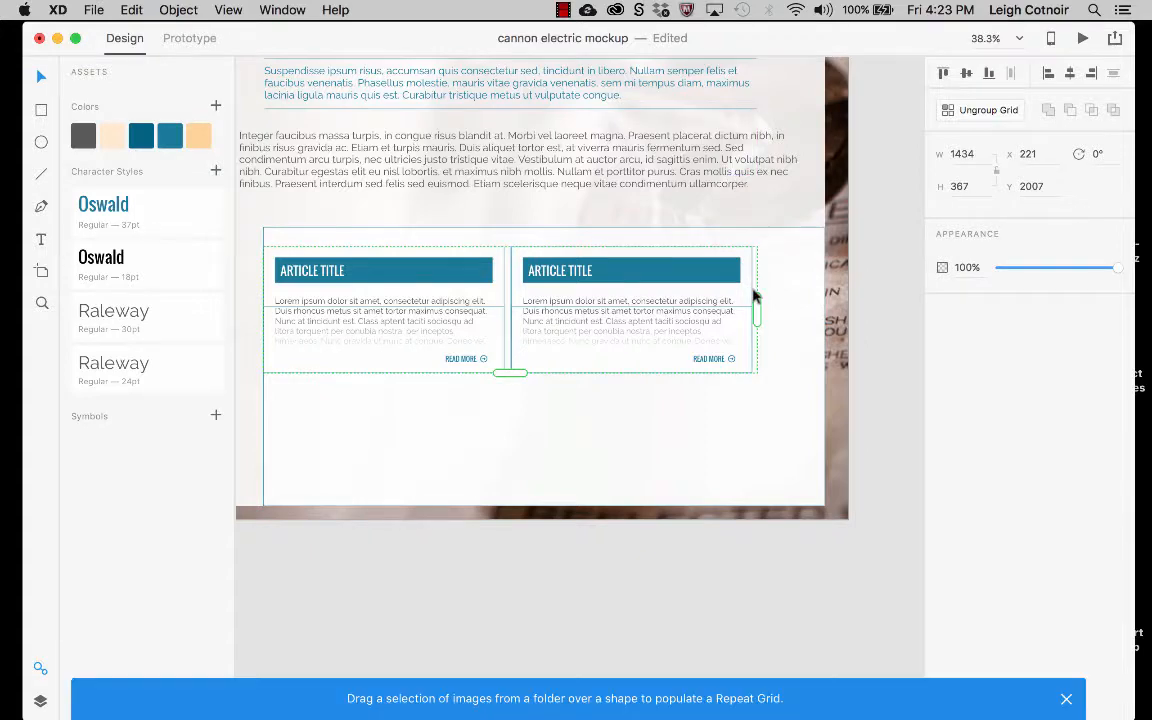
# - Trim the Repeat Grid's width to about 1421, close to the second card's outer edge, and deselect it
pyautogui.scroll(8, 754, 294)
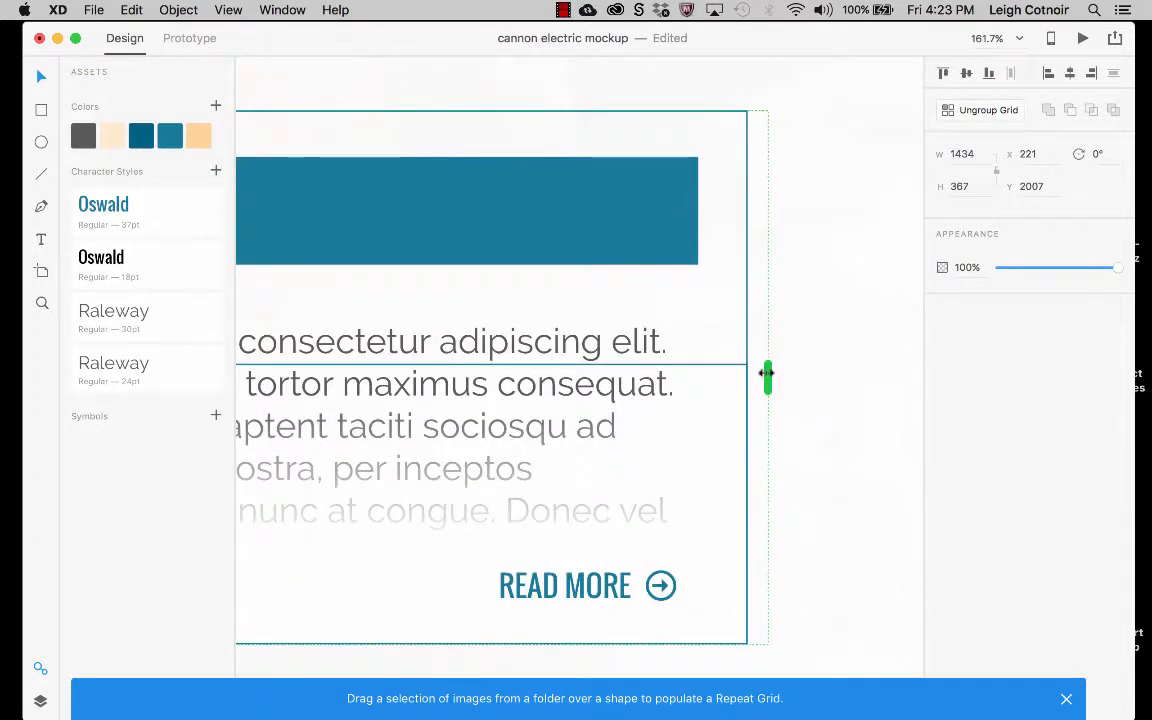
pyautogui.moveTo(767, 378); pyautogui.dragTo(750, 374)
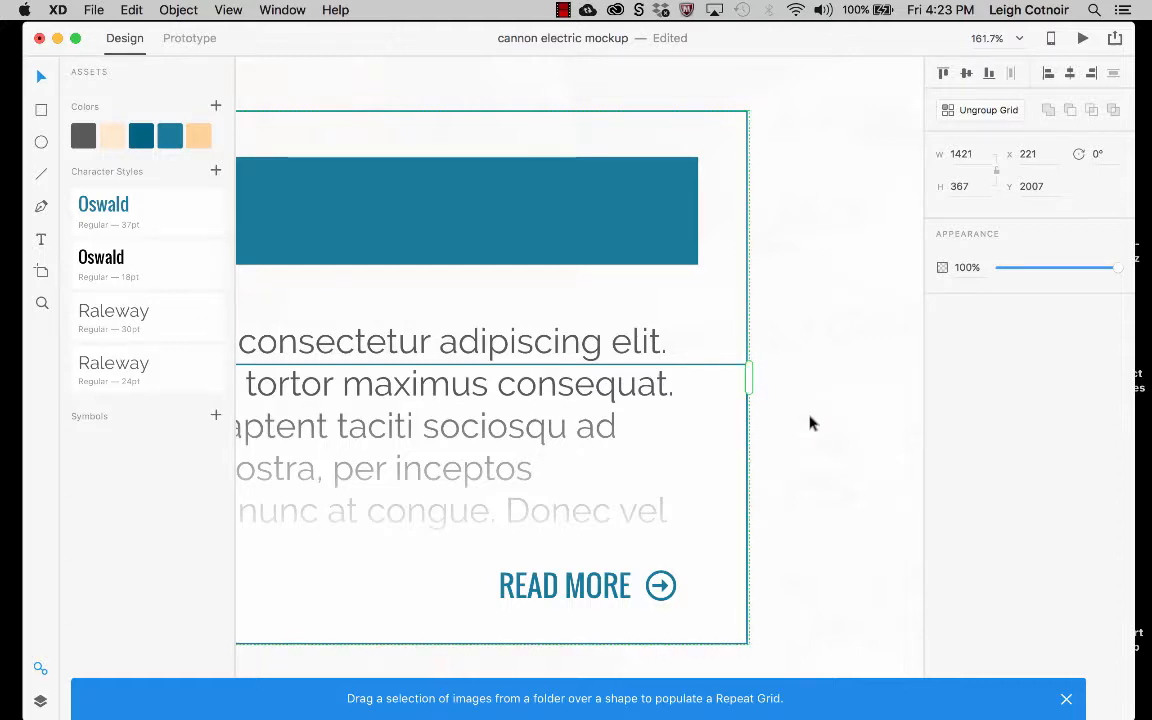
pyautogui.click(717, 411)
pyautogui.scroll(-5, 442, 398)
pyautogui.hscroll(-10, 445, 400)
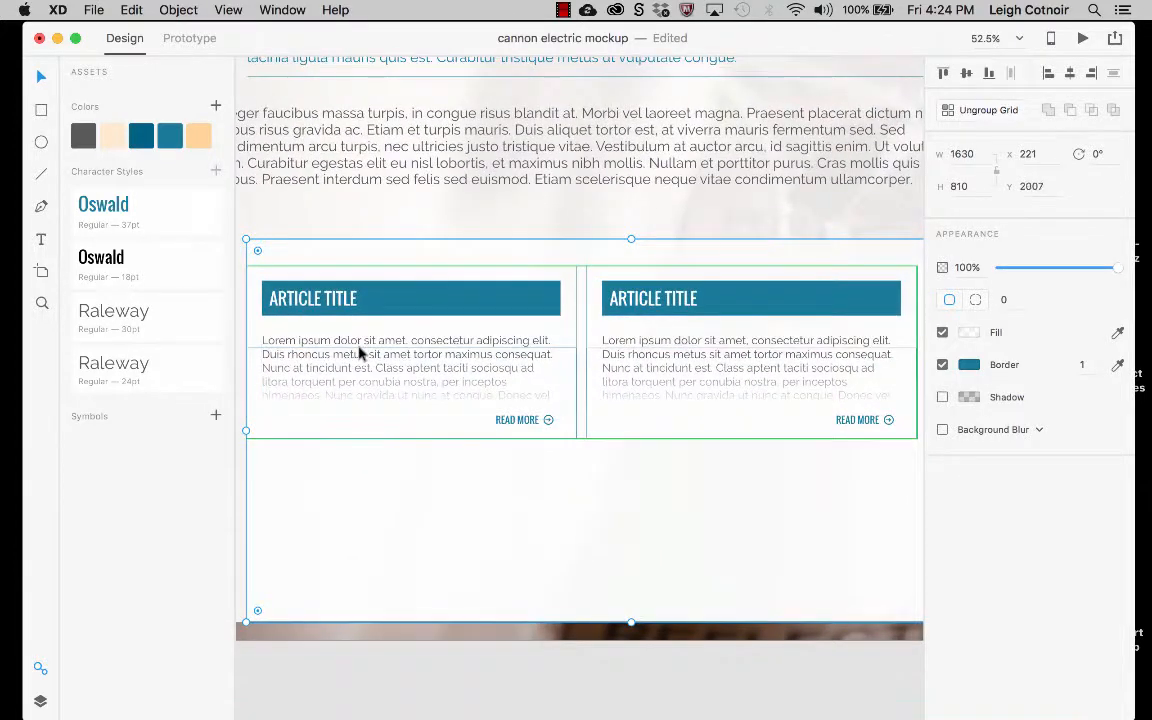
# - Remove the border from the gradient overlay inside the repeated article cards and deselect it
pyautogui.click(360, 350)
pyautogui.click(424, 489)
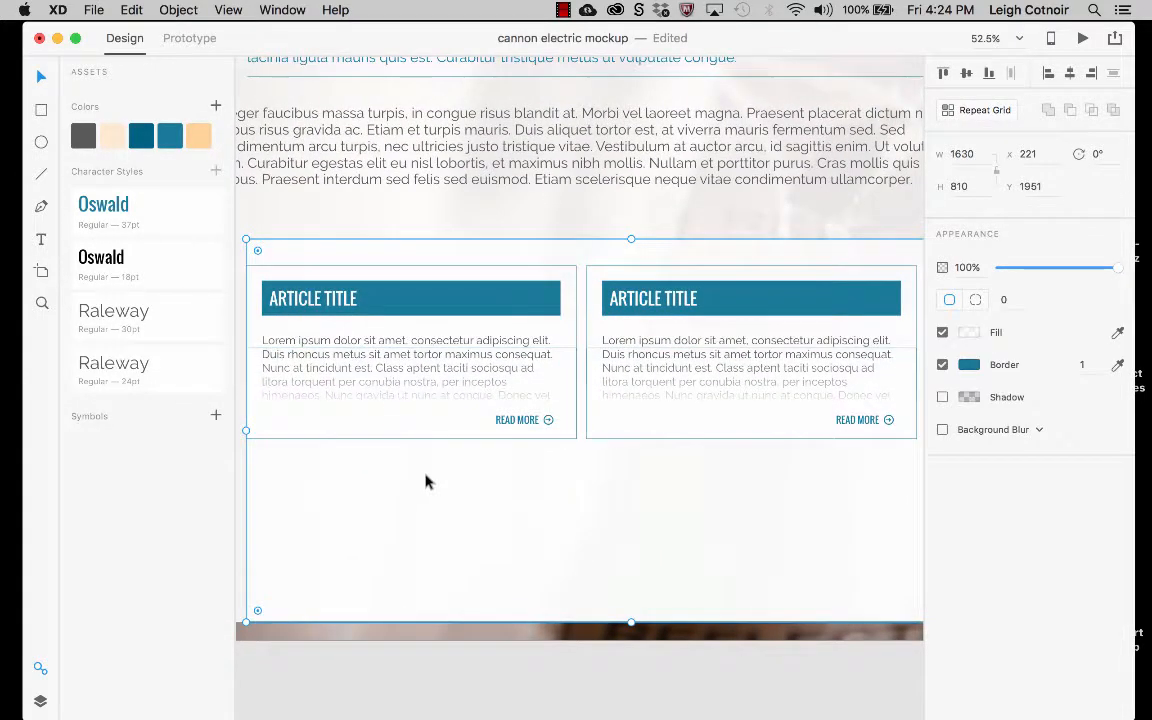
pyautogui.click(445, 353)
pyautogui.doubleClick(445, 353)
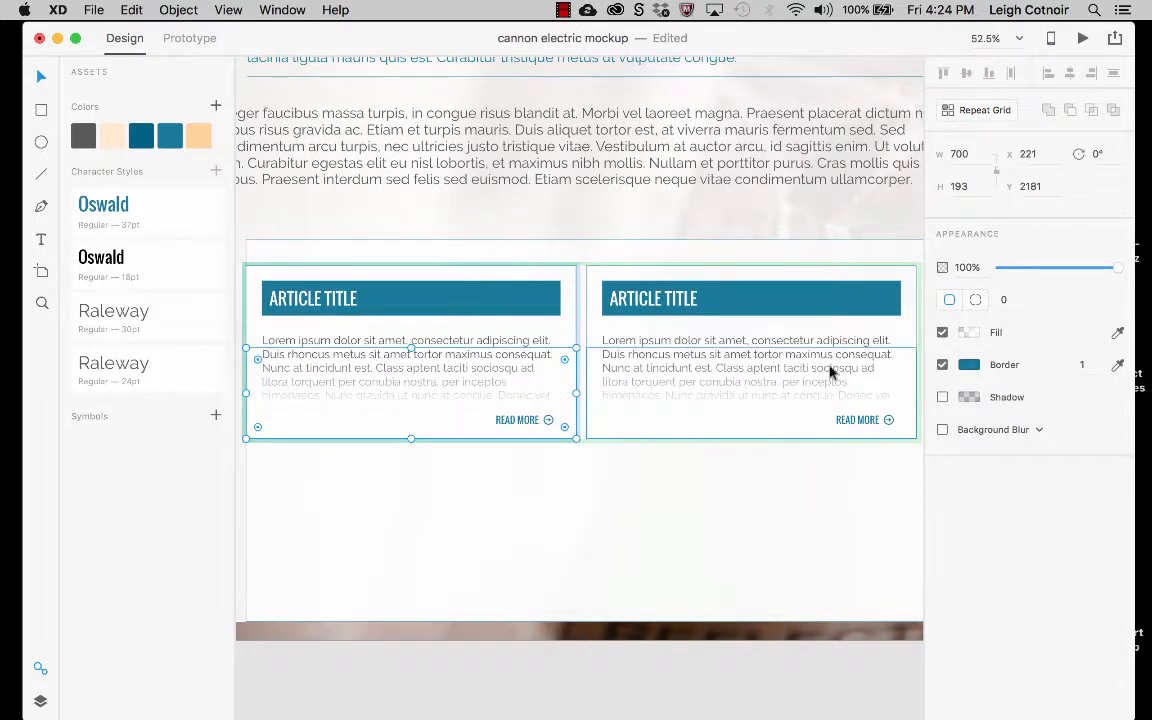
pyautogui.click(942, 365)
pyautogui.click(500, 531)
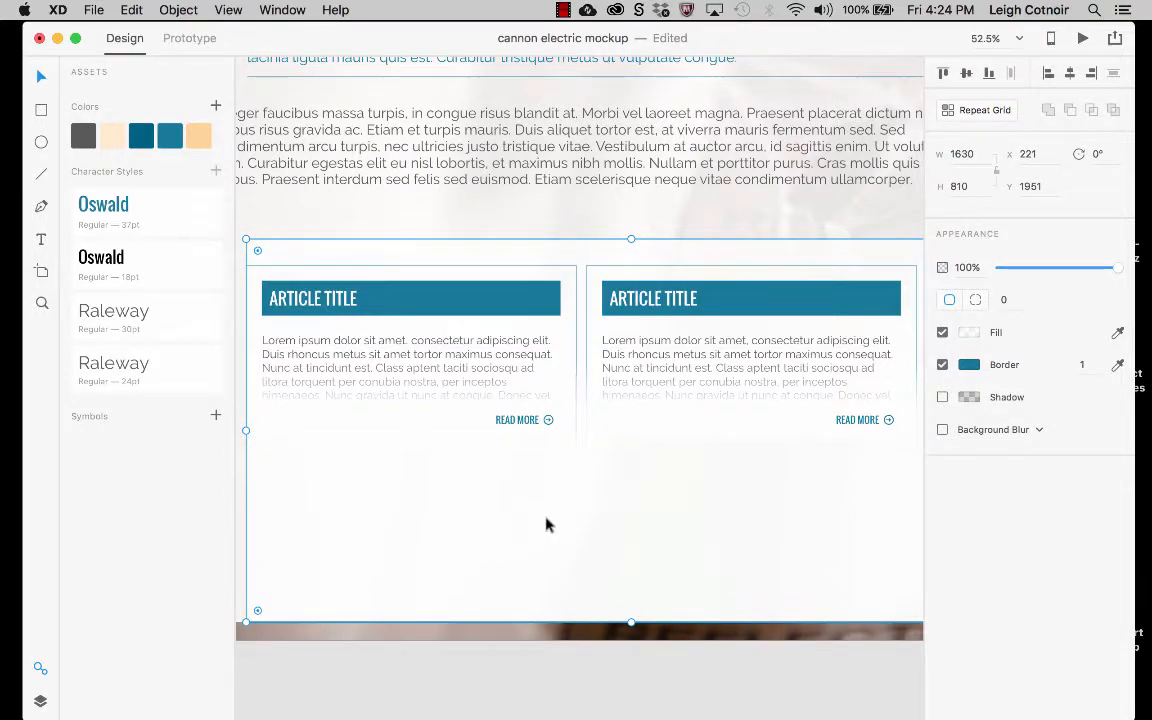
# - Try moving the article card Repeat Grid sideways to about X 274, and undo the move
pyautogui.scroll(-5, 546, 524)
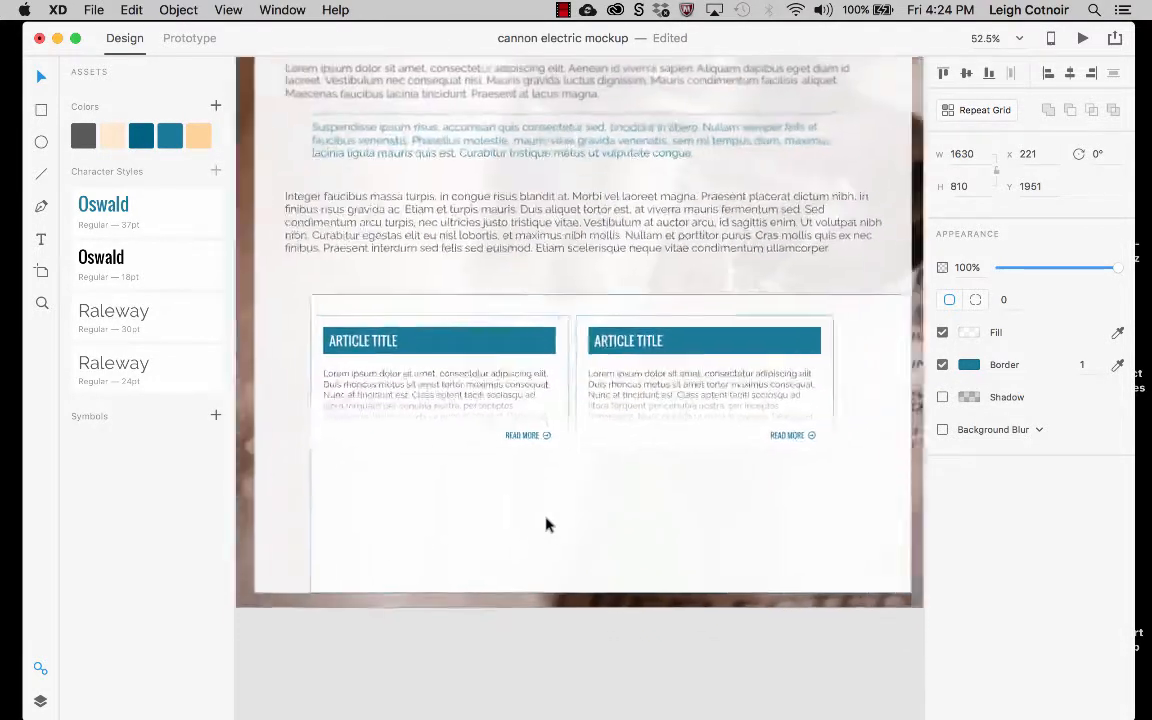
pyautogui.click(503, 397)
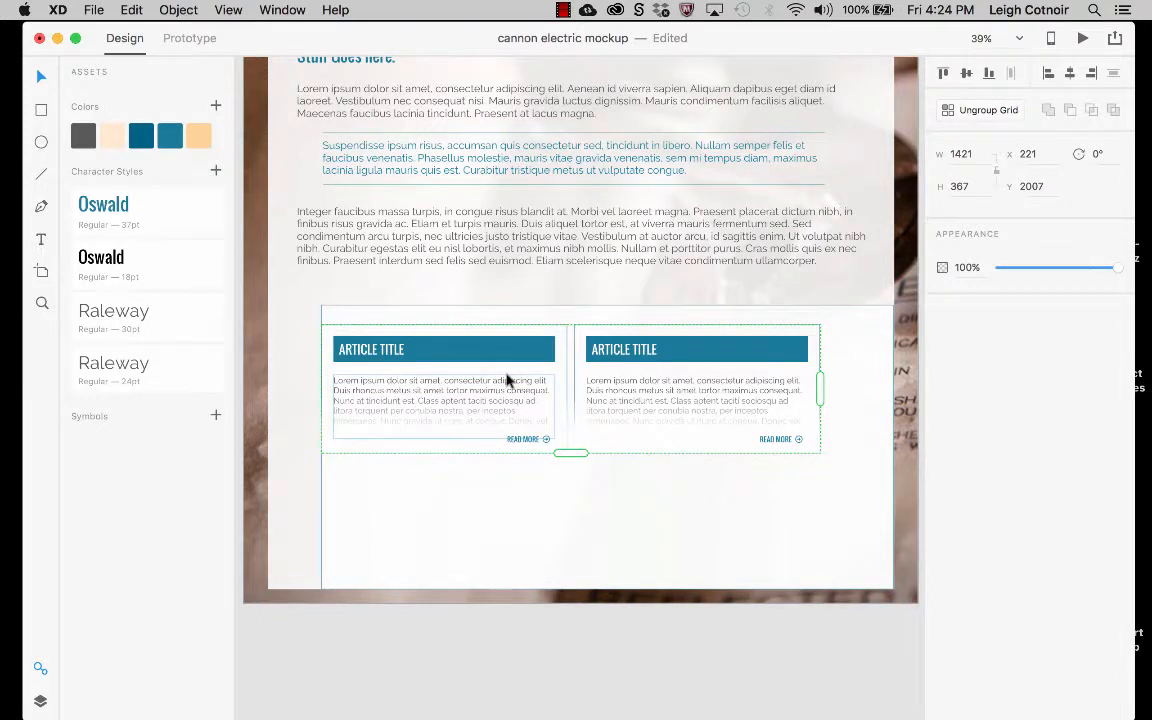
pyautogui.moveTo(506, 378); pyautogui.dragTo(525, 378)
pyautogui.scroll(-3, 525, 378)
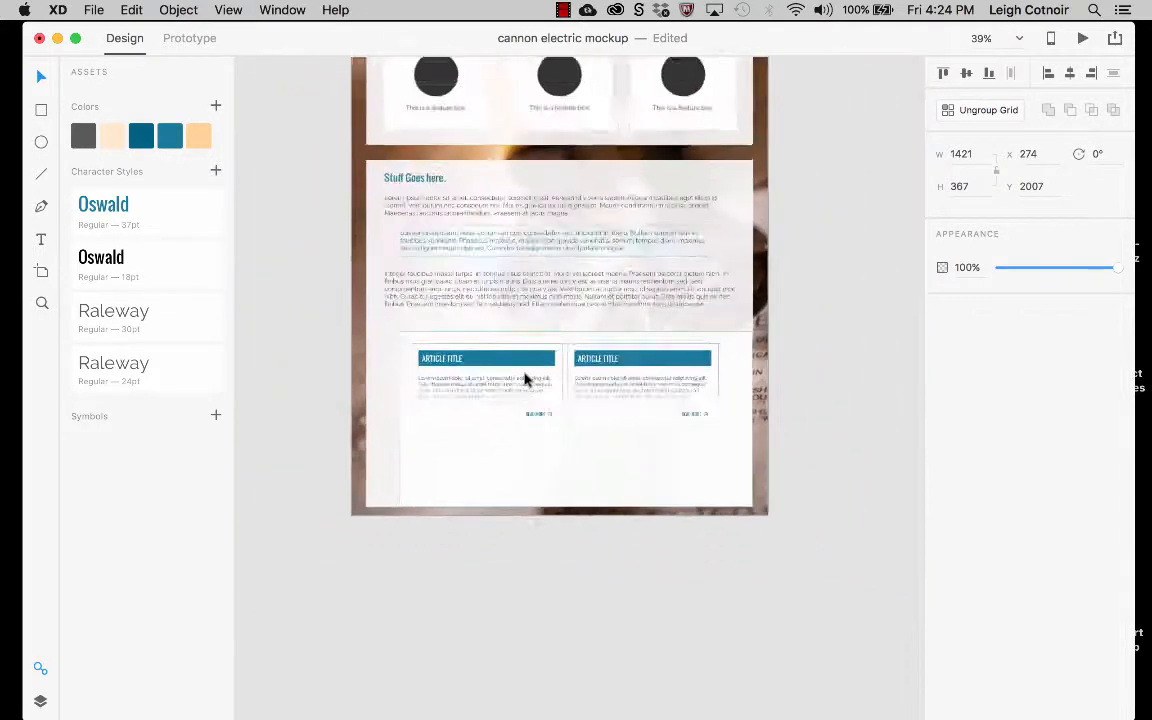
pyautogui.press('super+z')
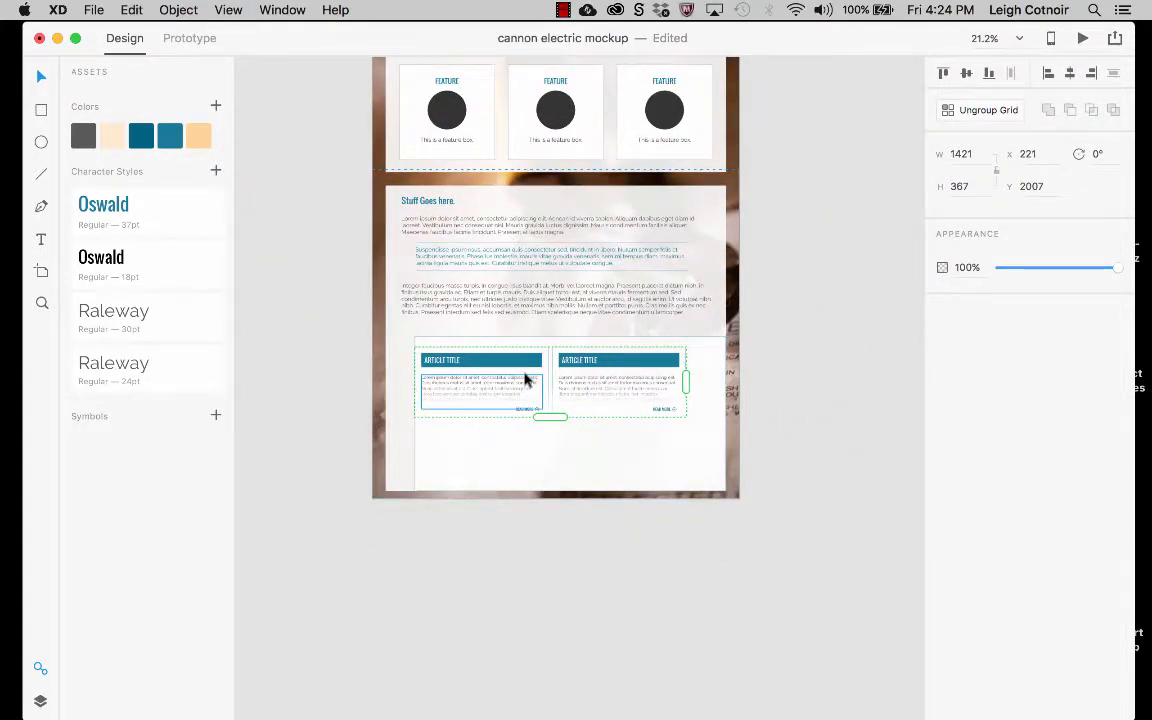
# - Centre the panel behind the article cards in the content section at X 145, and centre the Repeat Grid on it at X 250
pyautogui.click(436, 463)
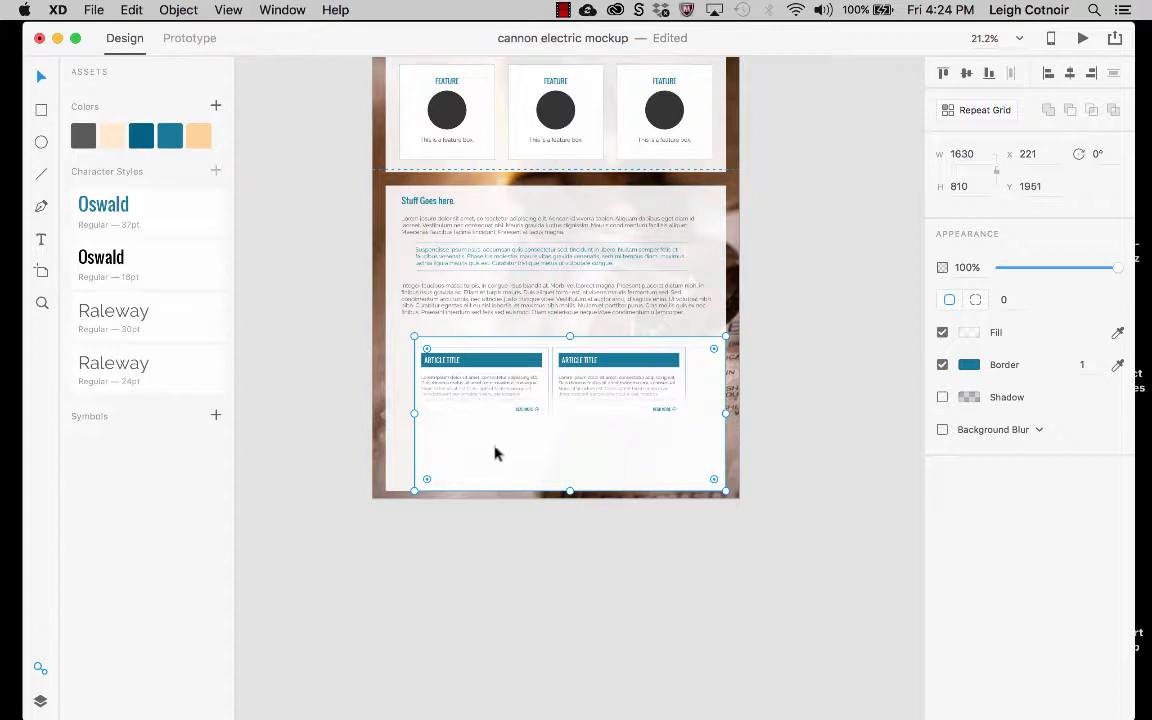
pyautogui.moveTo(494, 455); pyautogui.dragTo(484, 446)
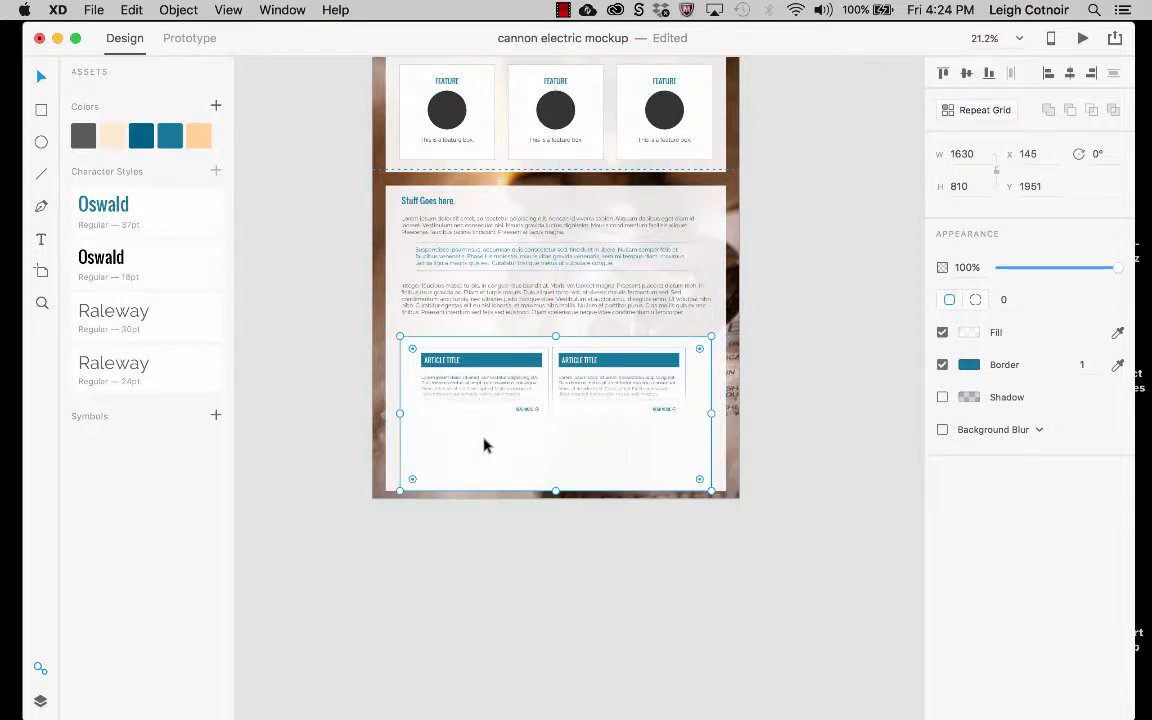
pyautogui.click(481, 370)
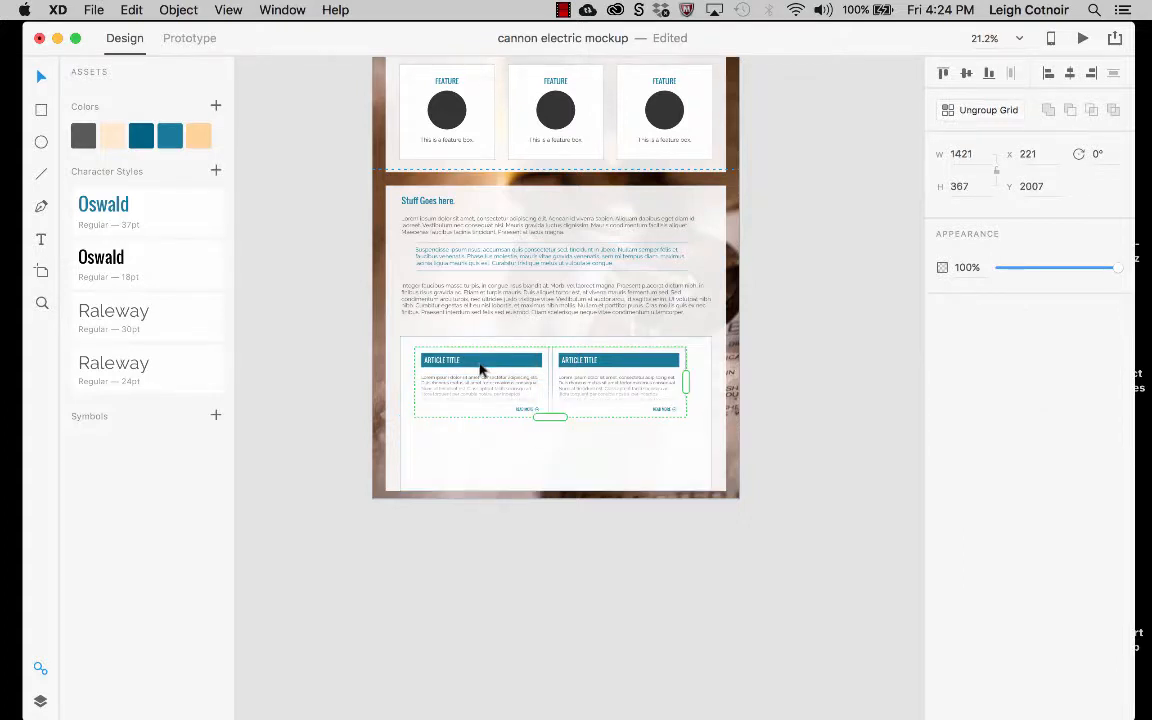
pyautogui.moveTo(481, 370); pyautogui.dragTo(486, 370)
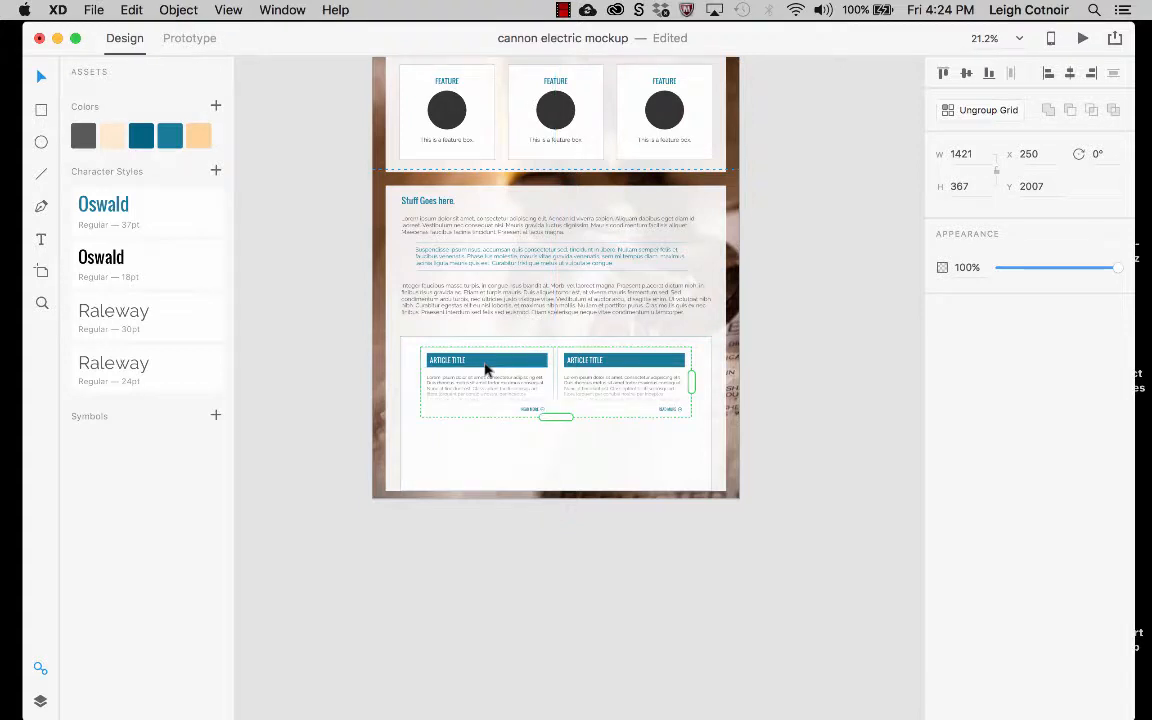
pyautogui.click(393, 444)
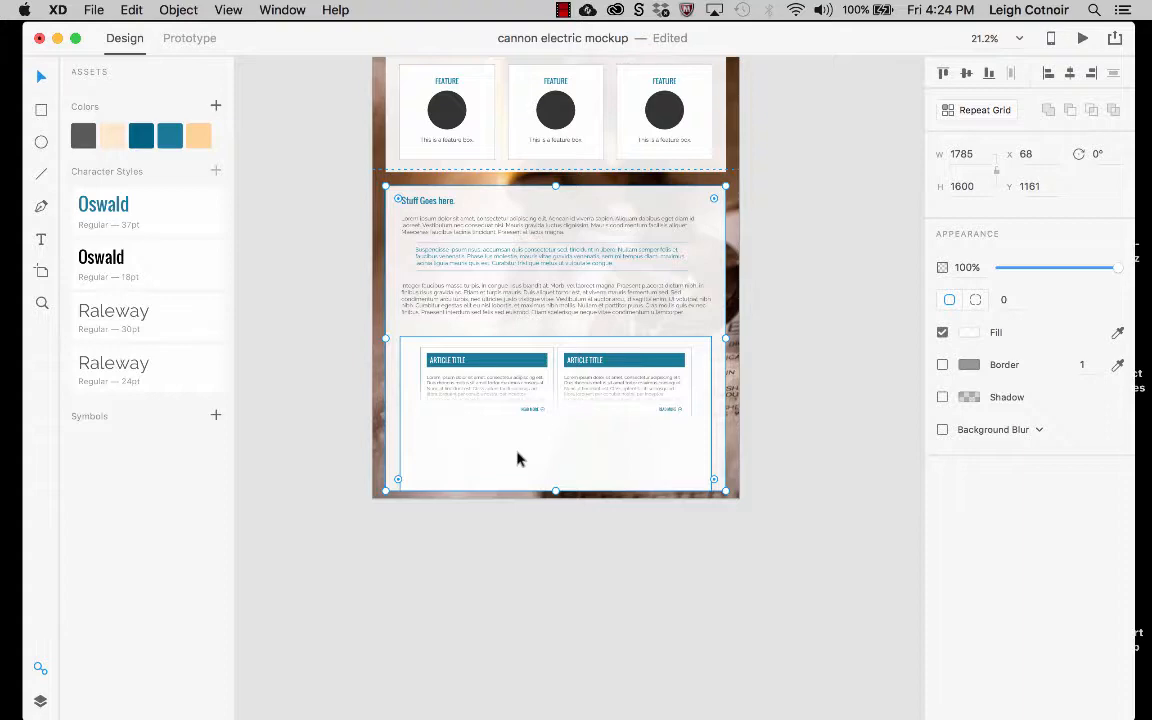
# - Shrink the cards' gradient overlay inside the card edges to about 655 wide and 186 high, starting at X 270
pyautogui.scroll(10, 517, 459)
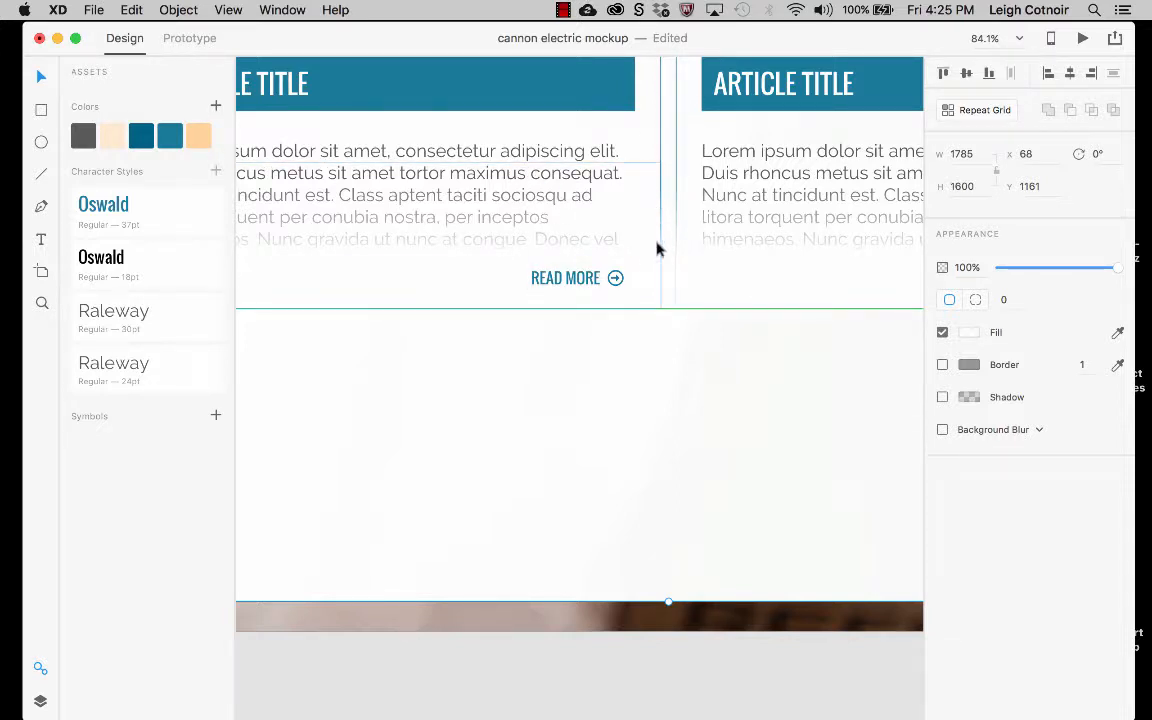
pyautogui.click(421, 280)
pyautogui.scroll(-5, 421, 280)
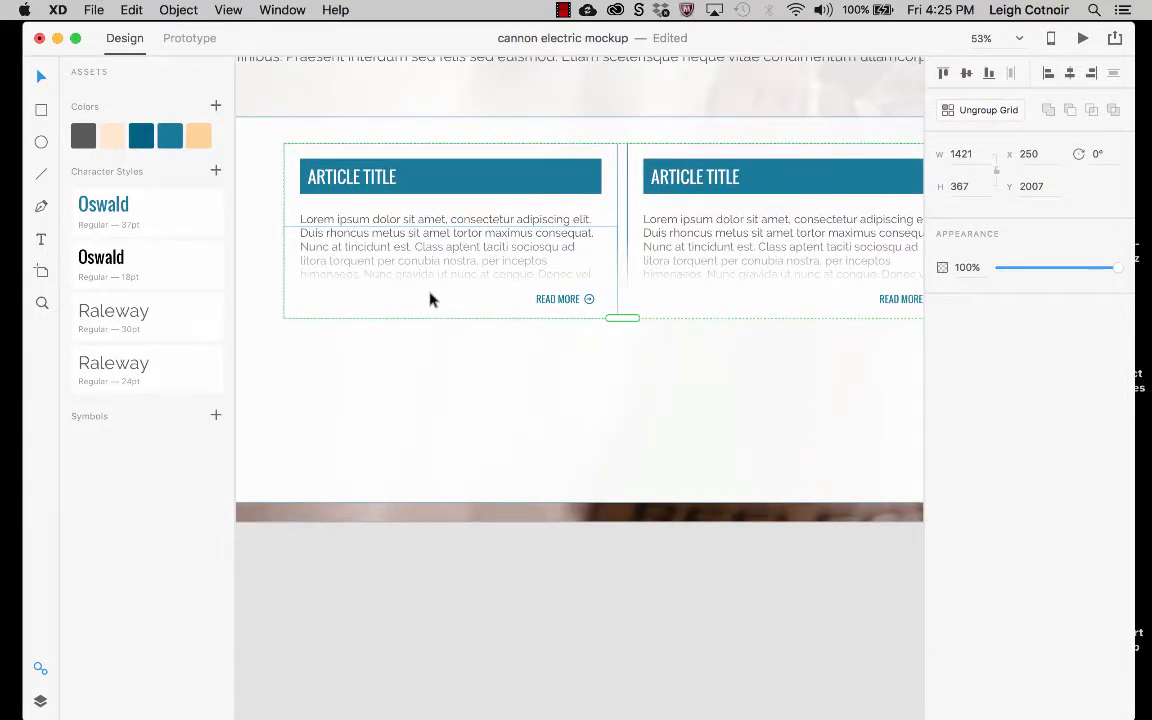
pyautogui.doubleClick(429, 298)
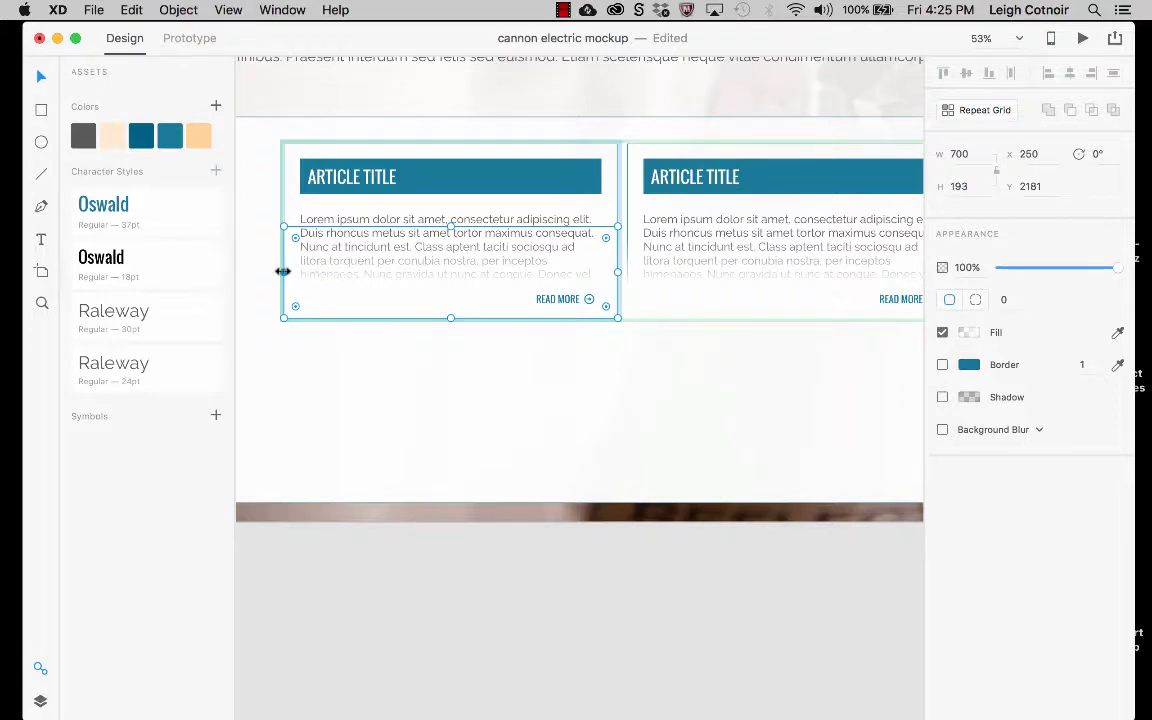
pyautogui.moveTo(284, 272)
pyautogui.mouseDown()
pyautogui.moveTo(303, 268)
pyautogui.moveTo(293, 272)
pyautogui.mouseUp()
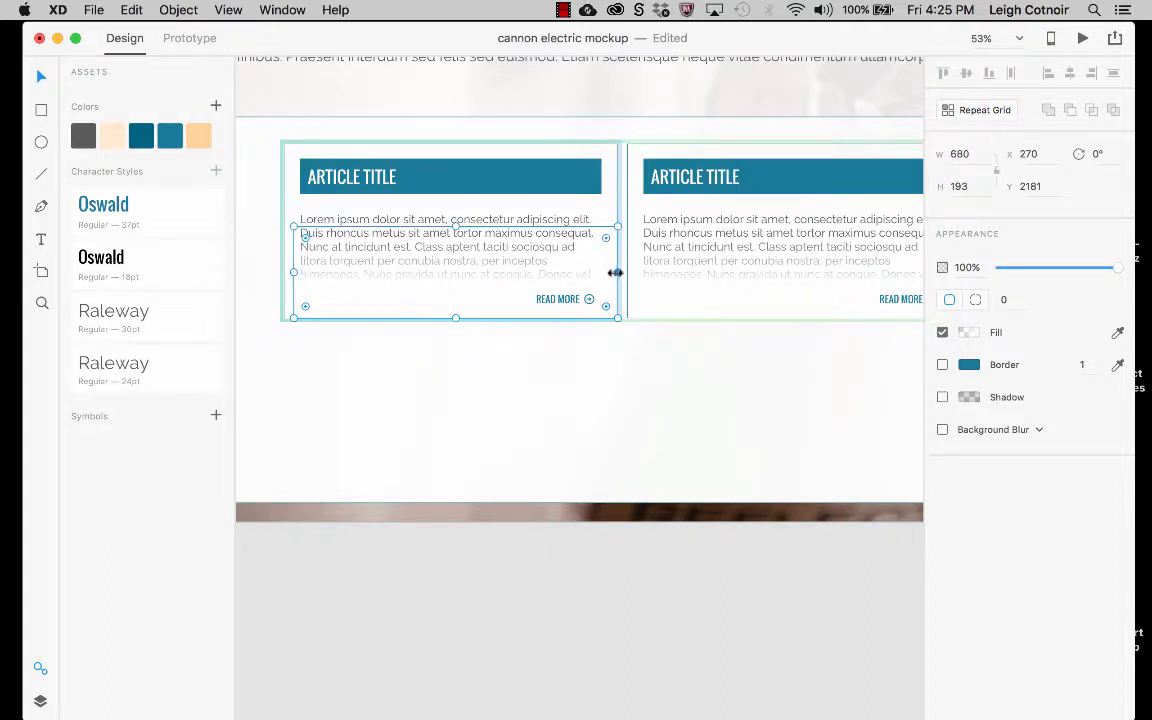
pyautogui.moveTo(615, 272); pyautogui.dragTo(606, 272)
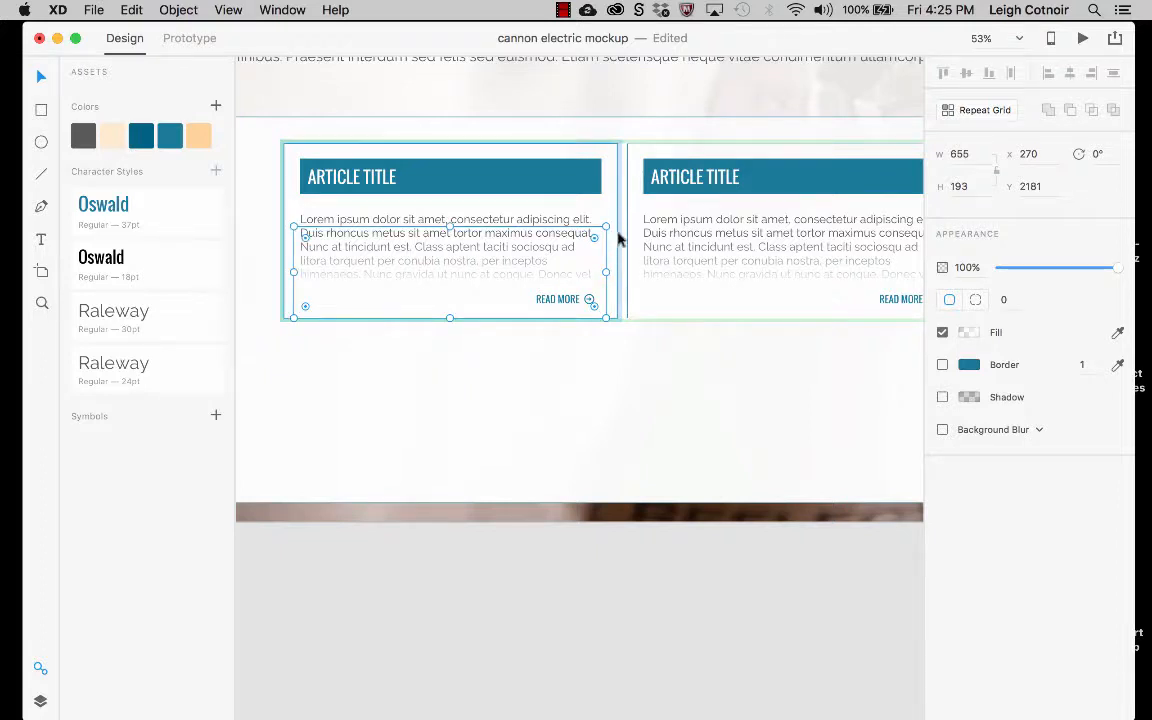
pyautogui.moveTo(447, 317); pyautogui.dragTo(447, 311)
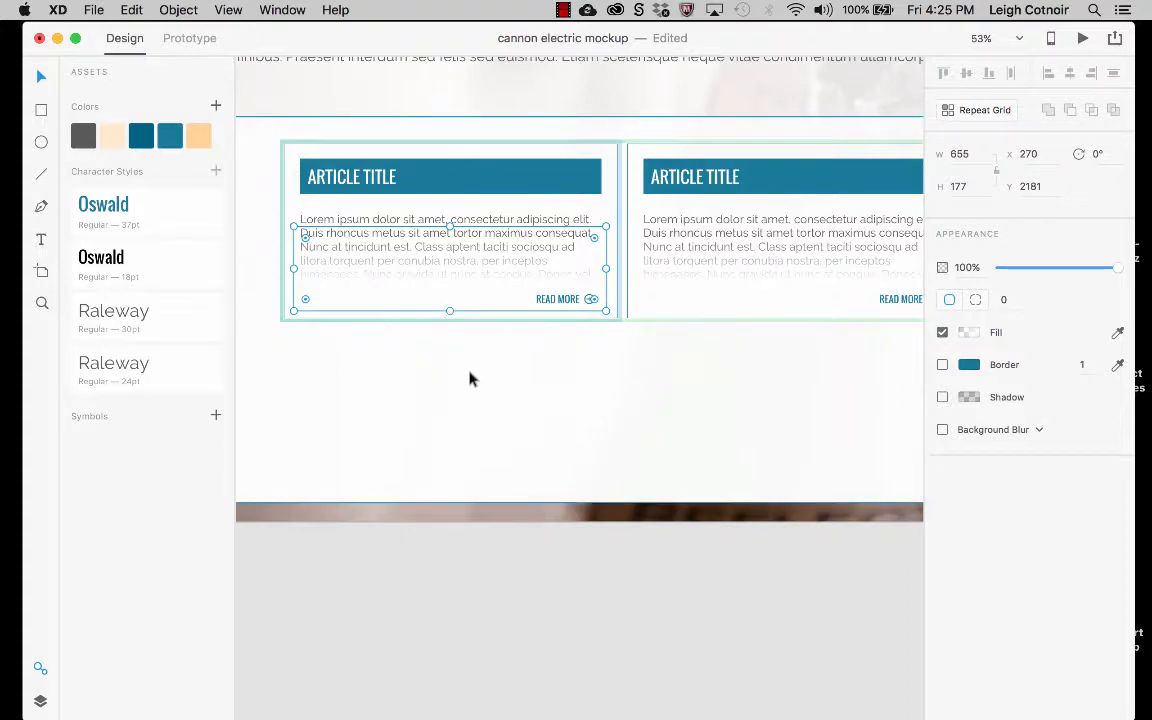
pyautogui.scroll(5, 472, 378)
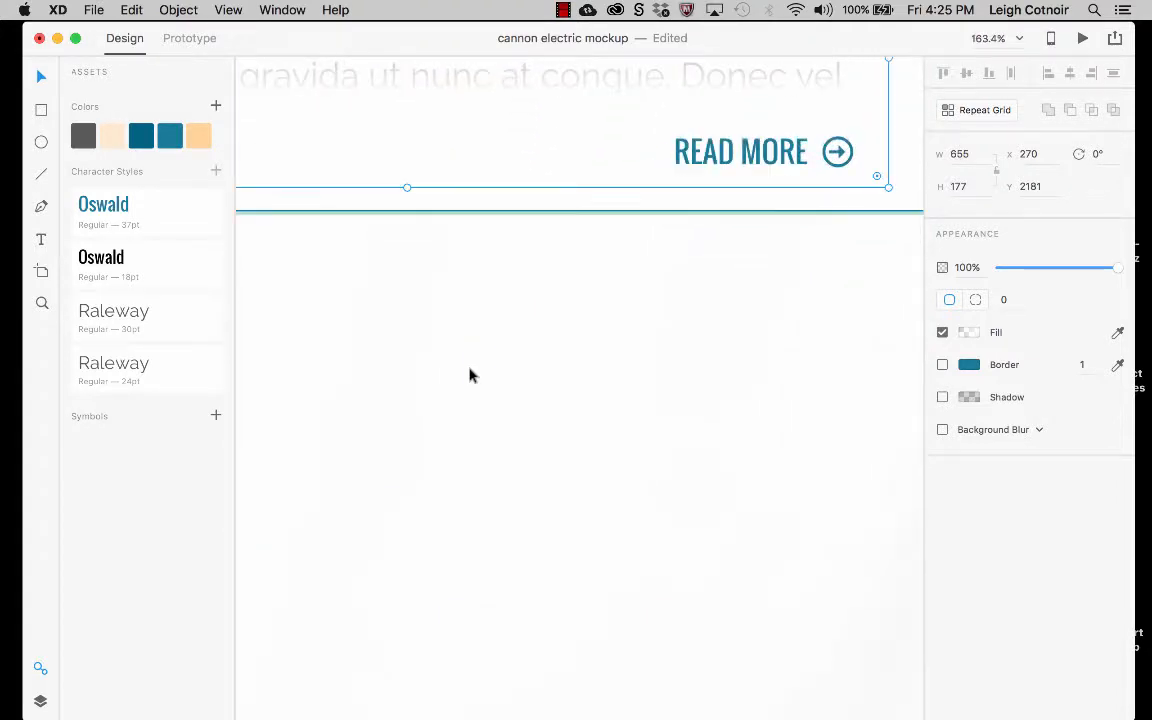
pyautogui.moveTo(407, 188); pyautogui.dragTo(408, 202)
pyautogui.press('super+0')
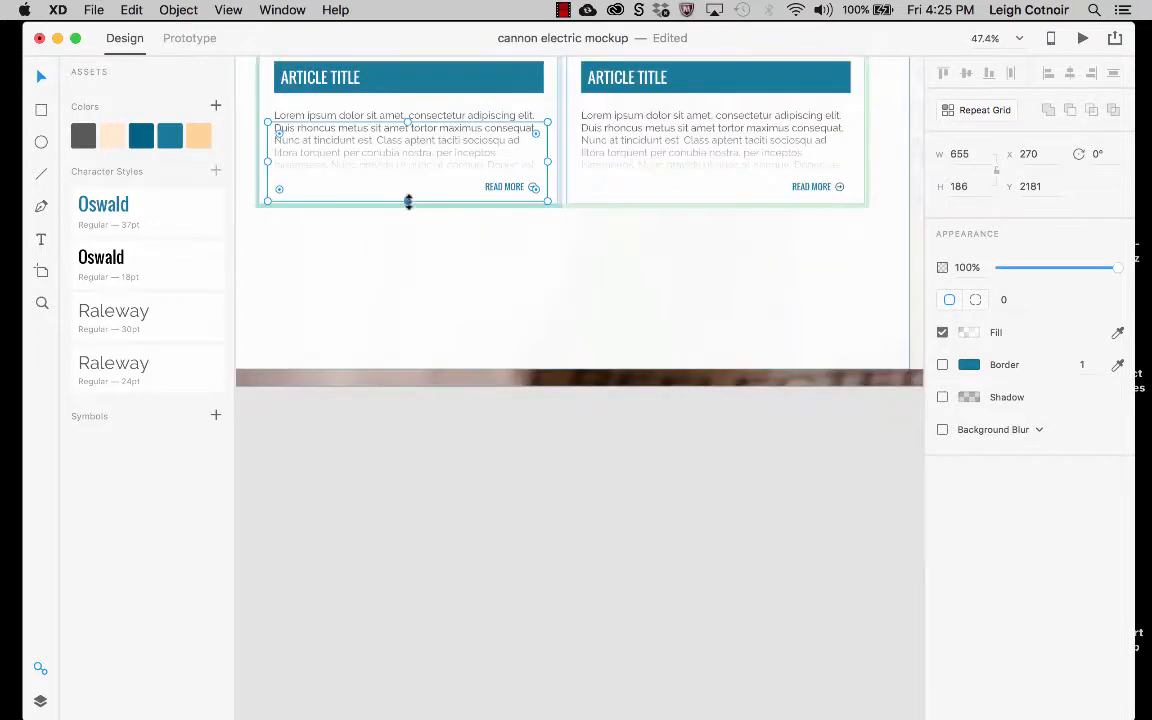
# - Extend the panel behind the article cards to about 1644 high and the Repeat Grid to about 1160 high for three card rows
pyautogui.click(422, 257)
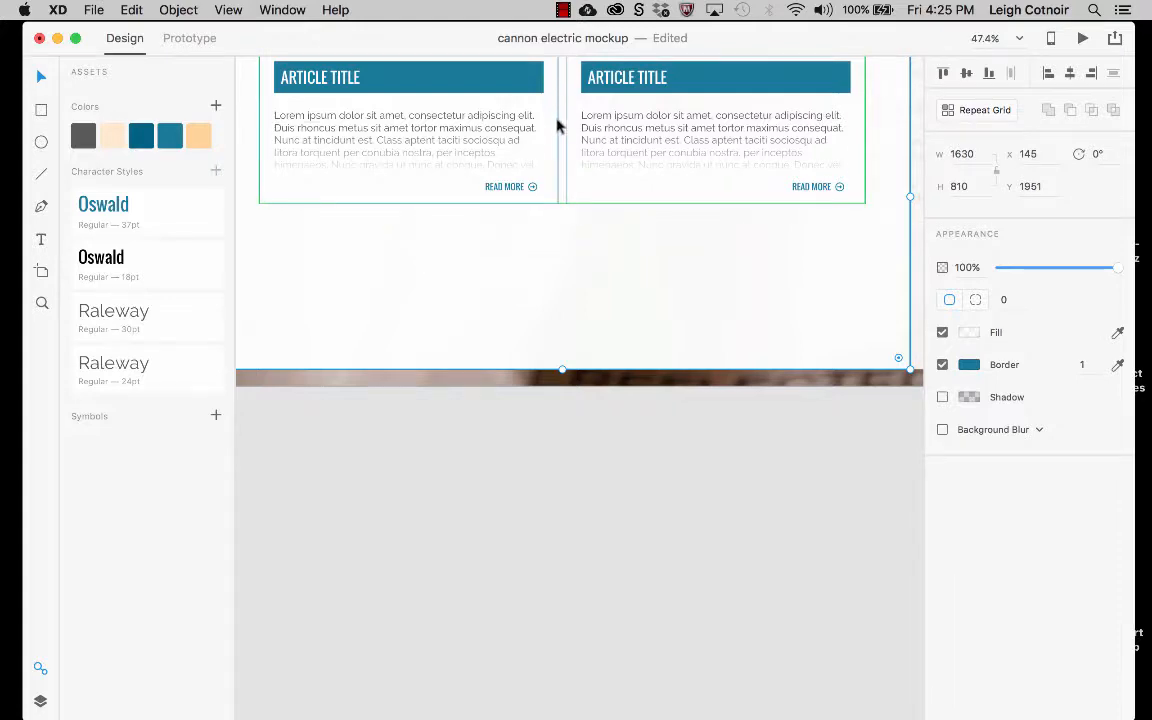
pyautogui.scroll(-3, 569, 258)
pyautogui.scroll(2, 569, 262)
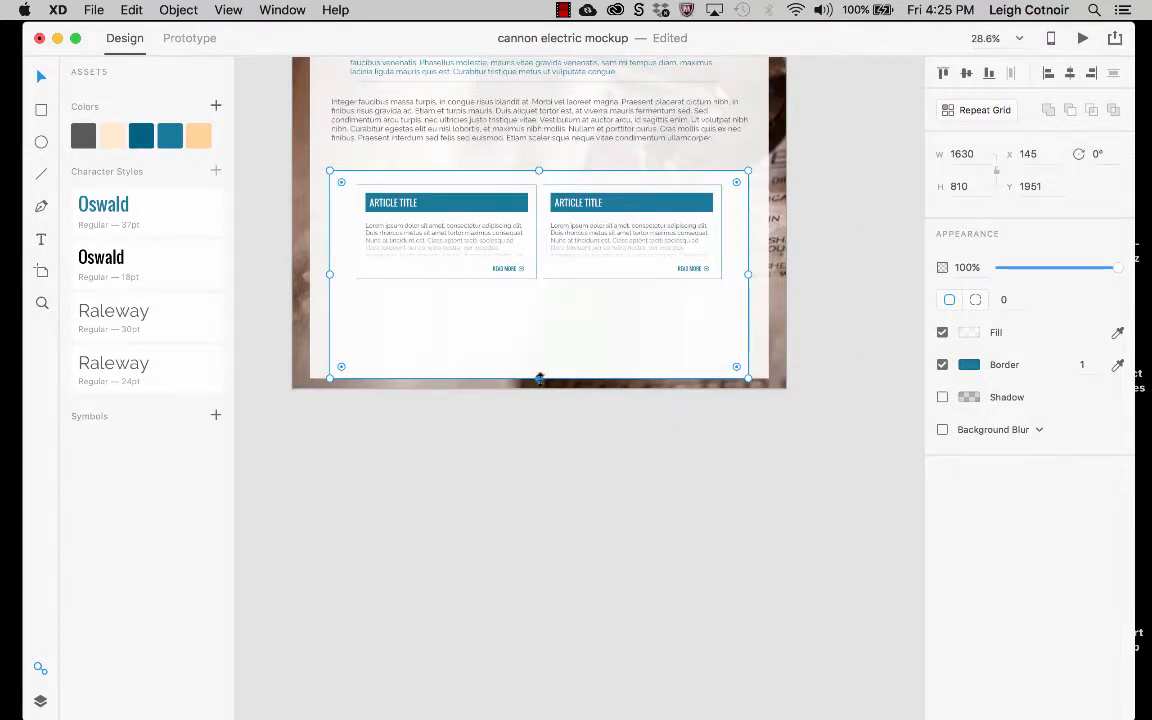
pyautogui.moveTo(539, 378); pyautogui.dragTo(549, 597)
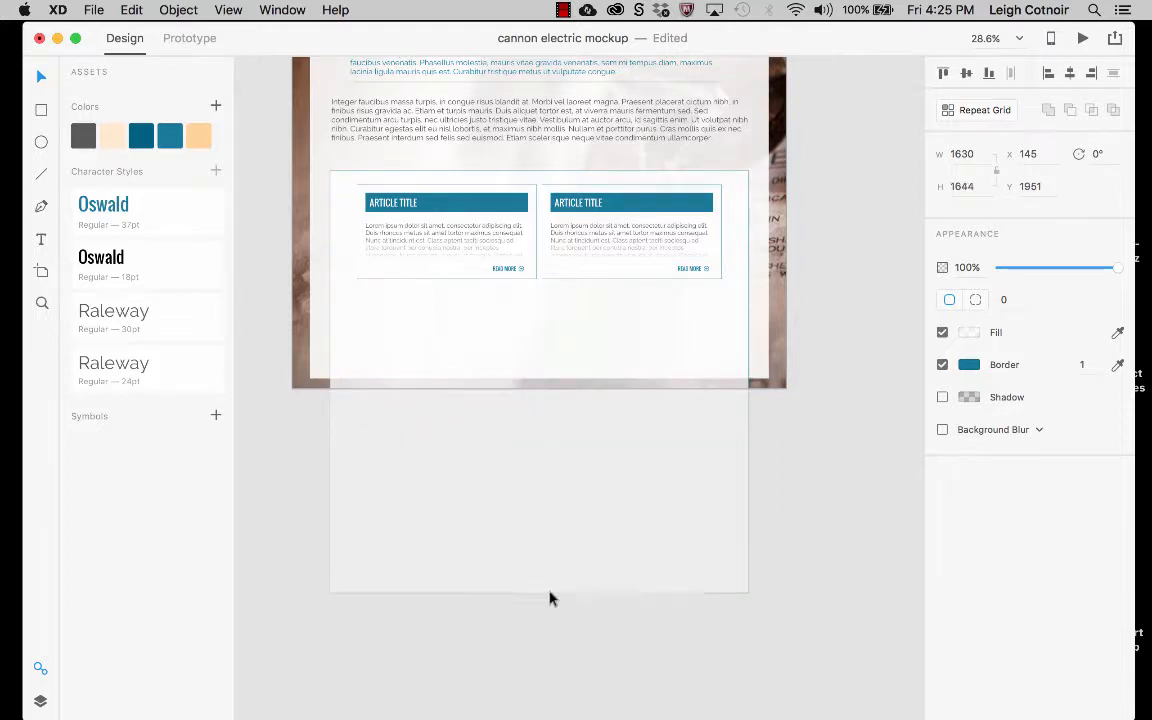
pyautogui.click(514, 234)
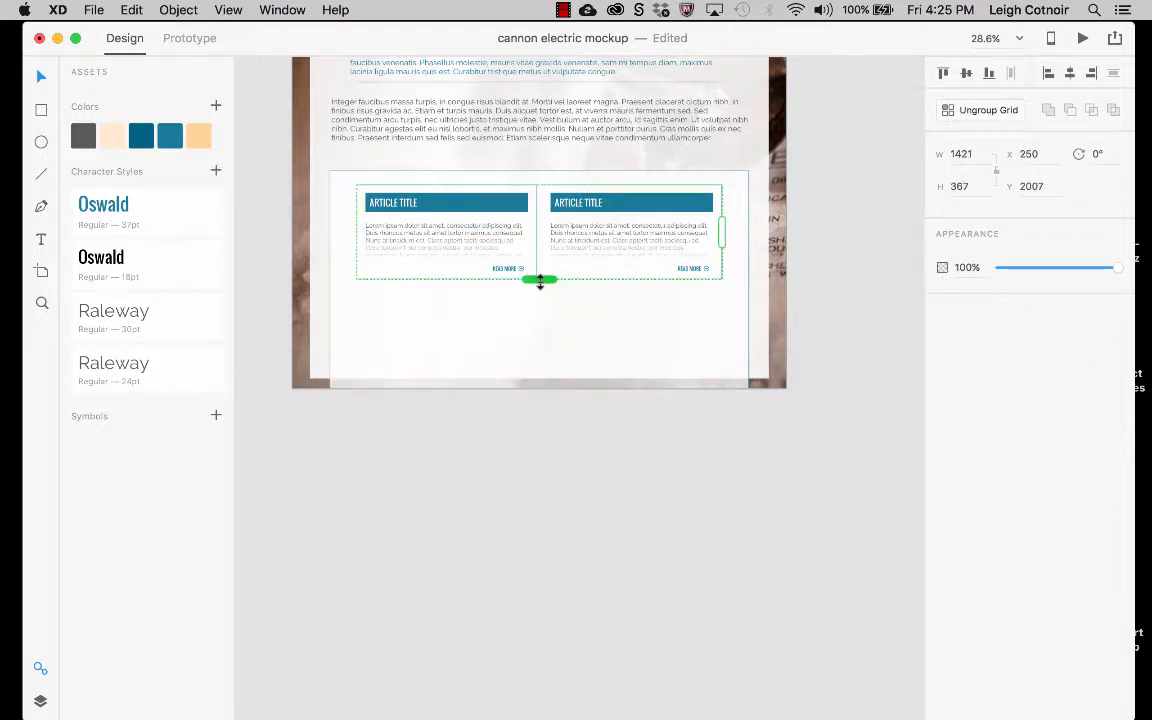
pyautogui.moveTo(539, 281); pyautogui.dragTo(551, 483)
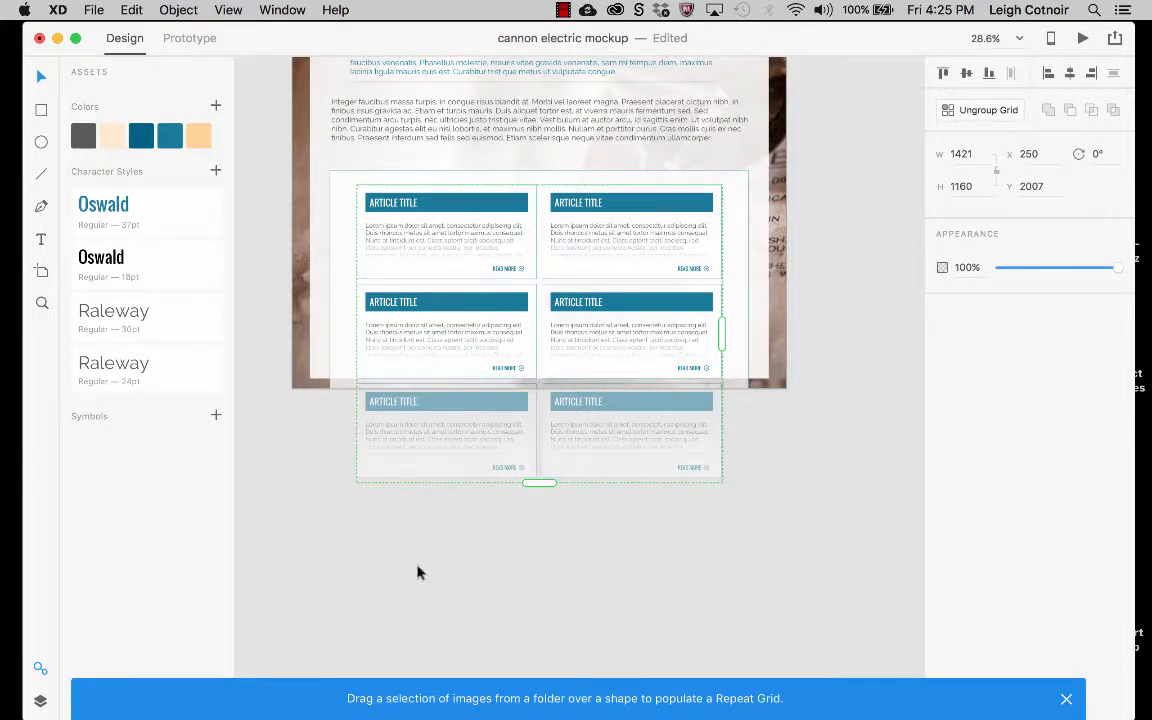
# - Extend the "Stuff Goes here." section's background rectangle downward to about 2393 high and deselect it
pyautogui.click(340, 369)
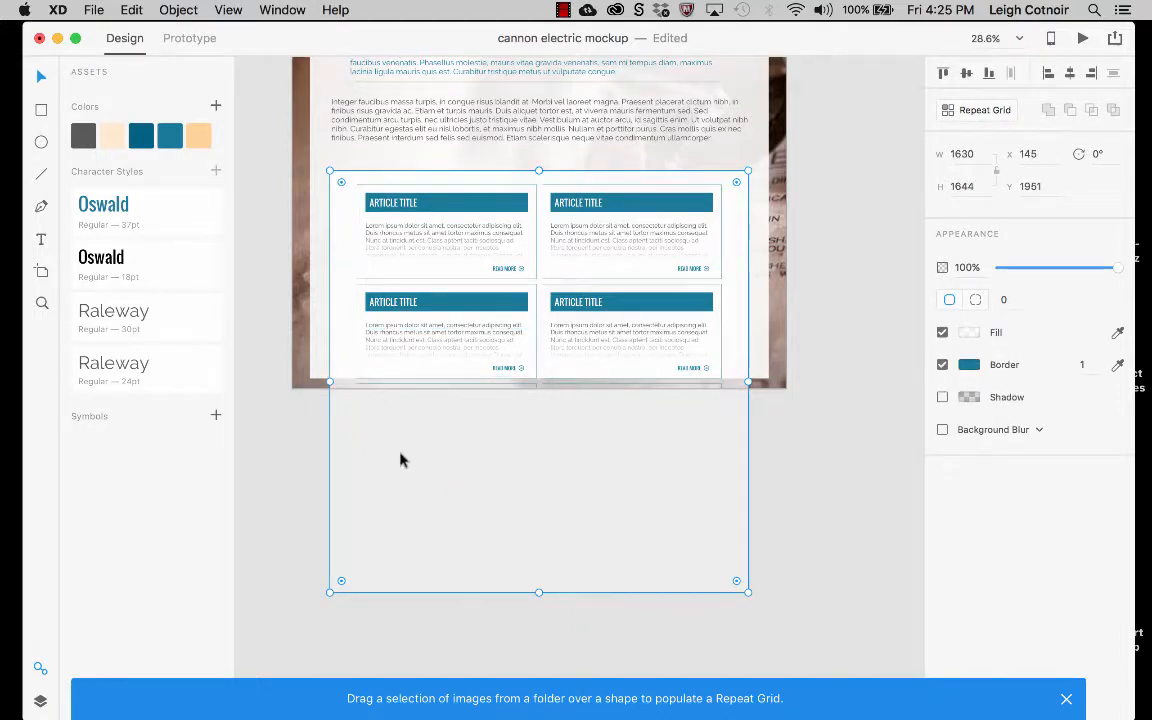
pyautogui.click(320, 340)
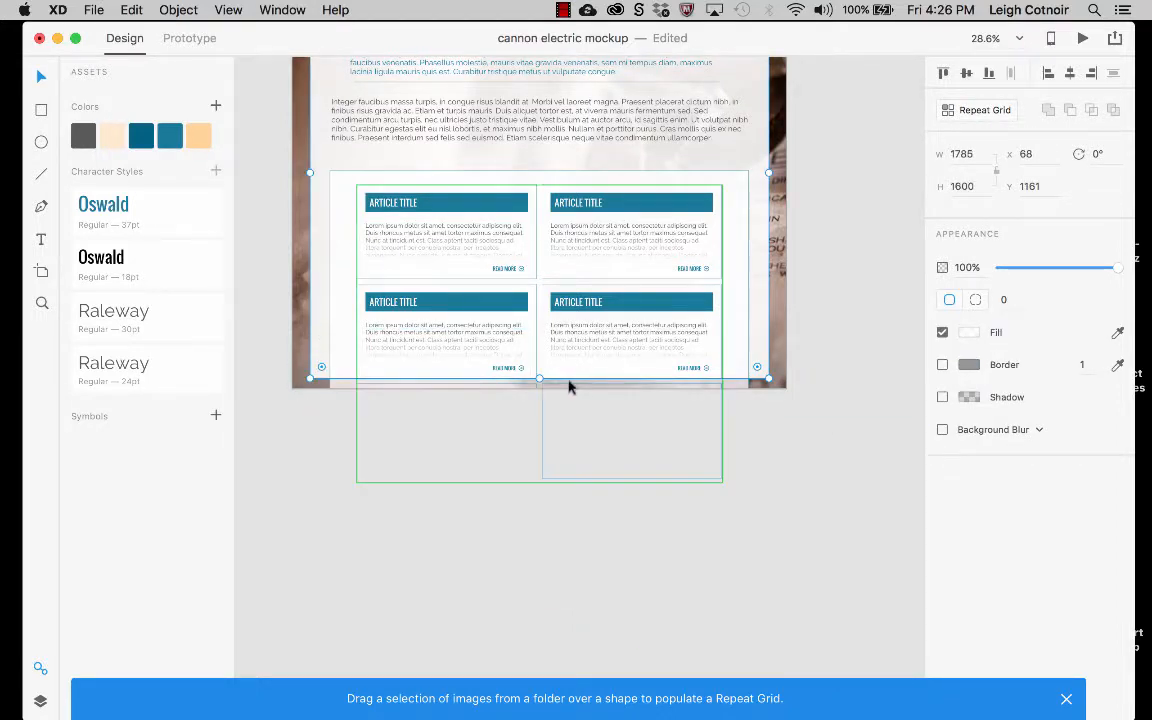
pyautogui.moveTo(539, 378); pyautogui.dragTo(551, 588)
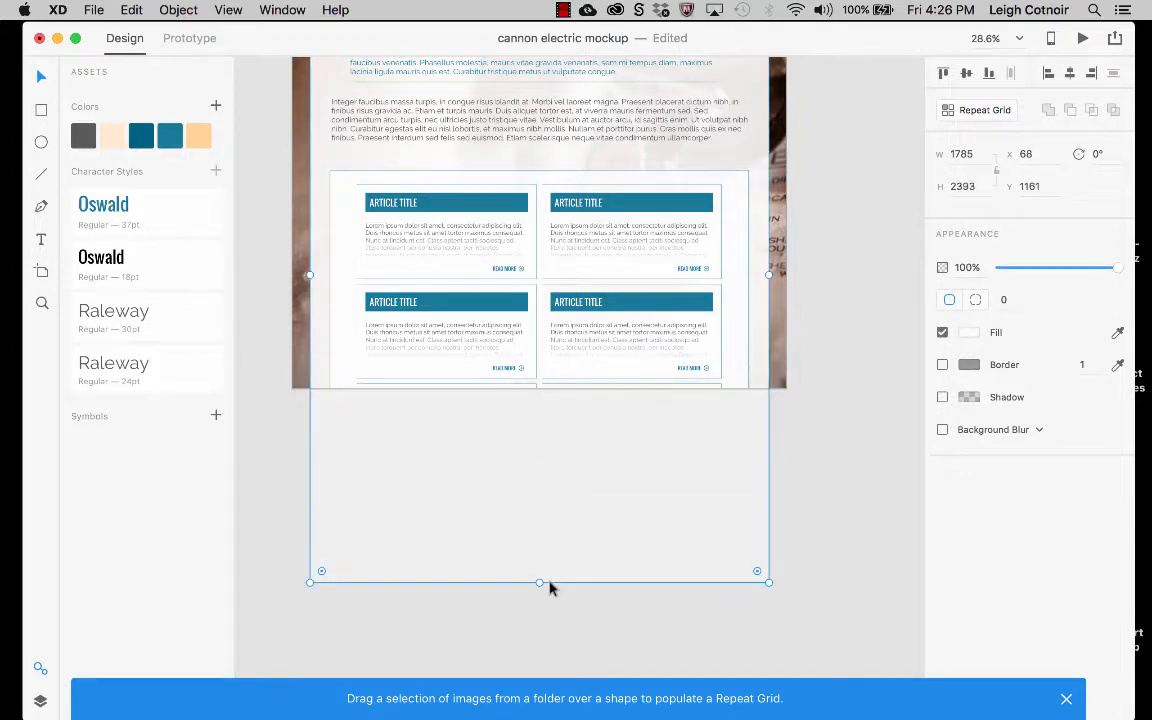
pyautogui.click(797, 494)
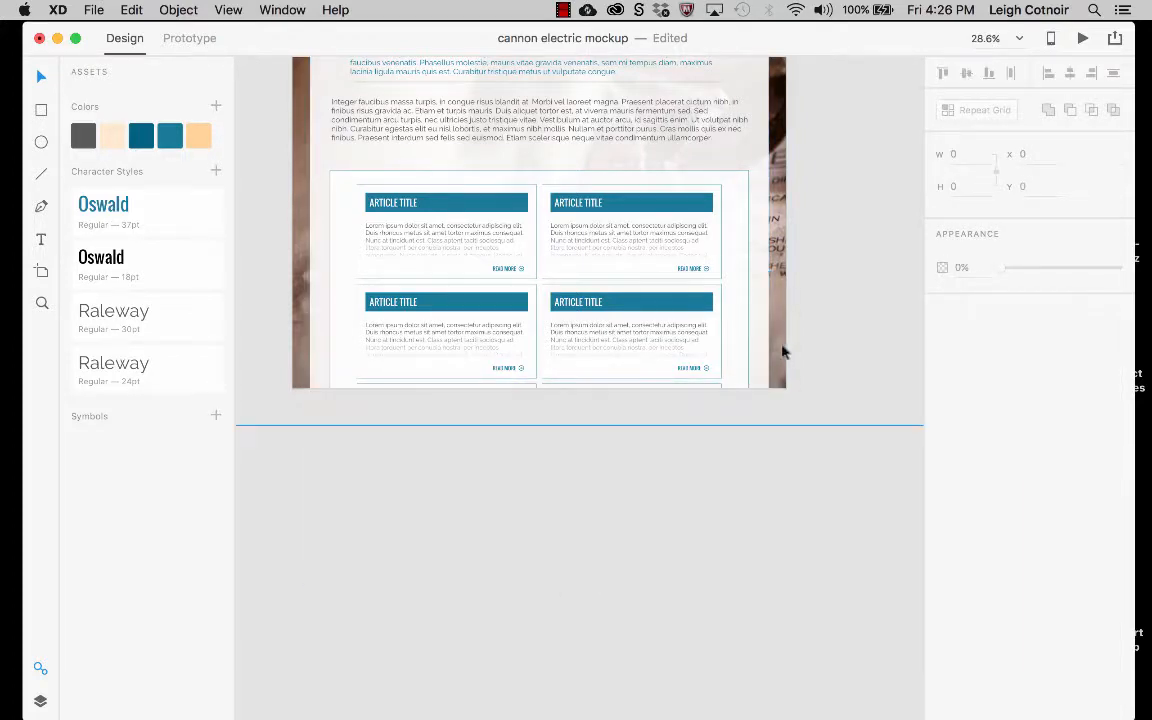
# - Lengthen the Web 1920 – 1 artboard to about 3974 high so it holds all the article cards
pyautogui.scroll(10, 689, 322)
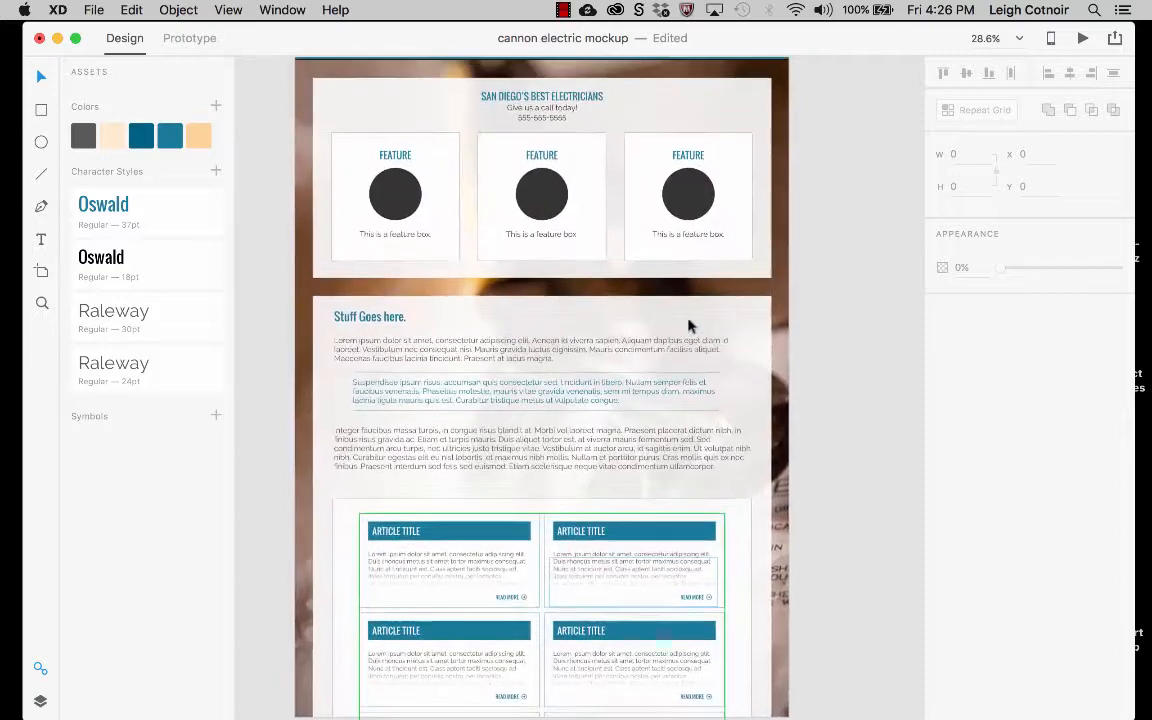
pyautogui.click(311, 110)
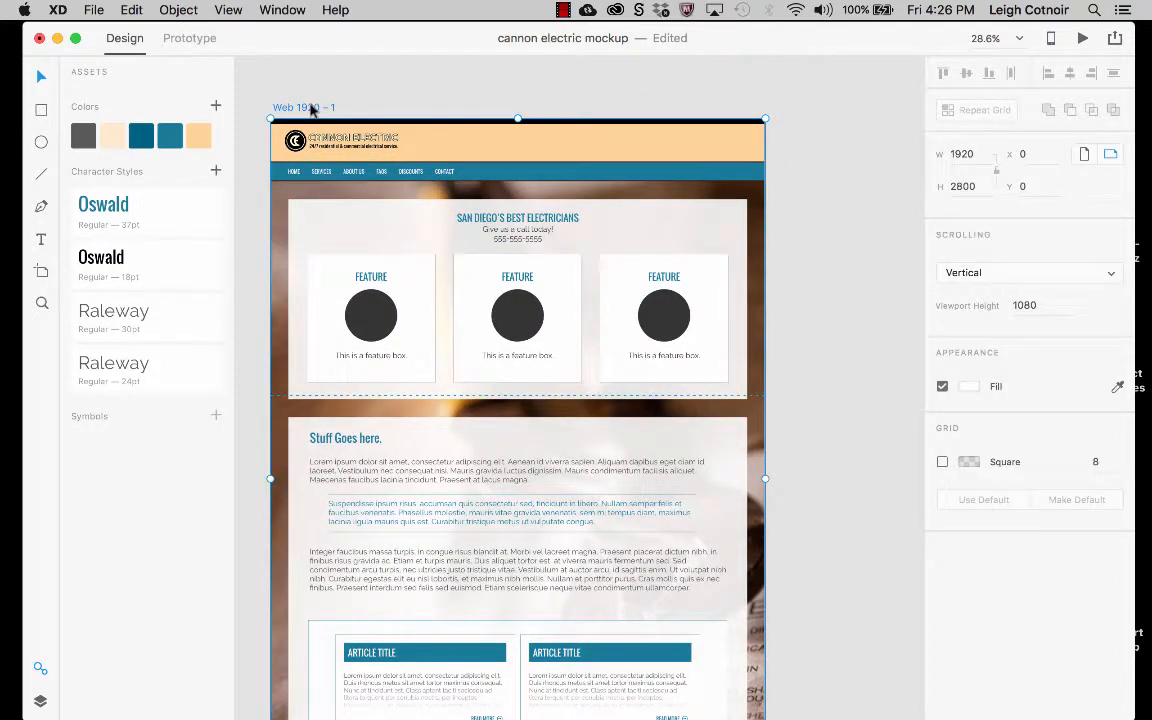
pyautogui.scroll(-10, 320, 130)
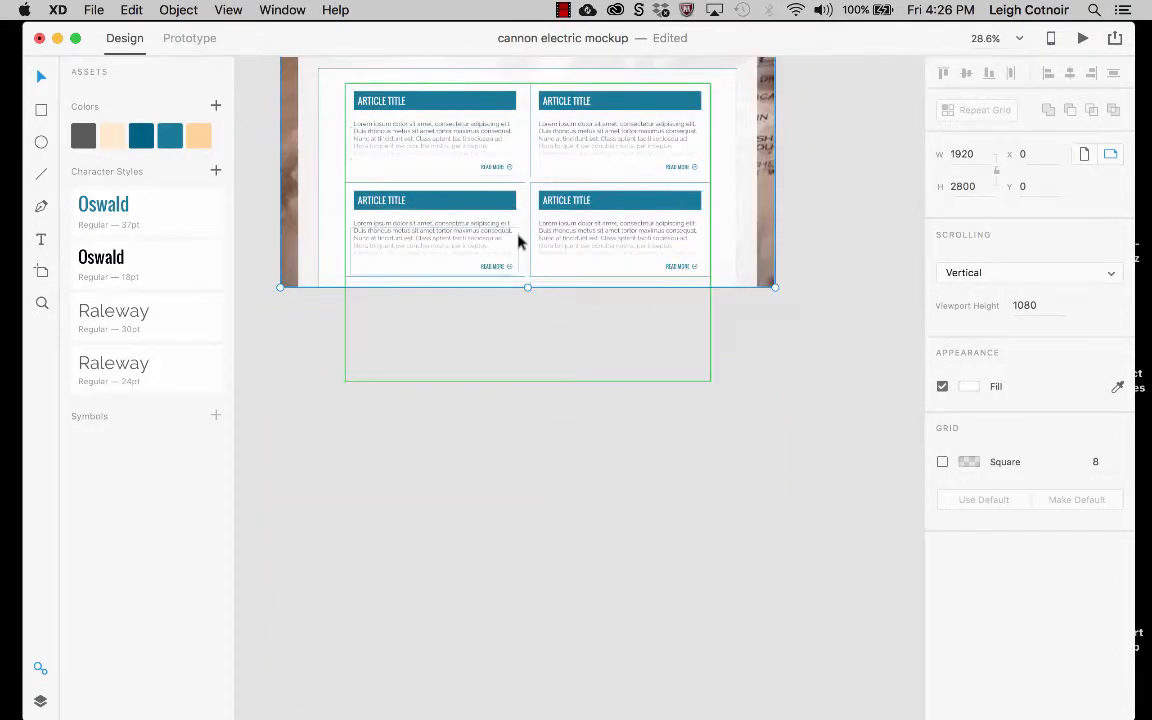
pyautogui.moveTo(527, 287); pyautogui.dragTo(535, 591)
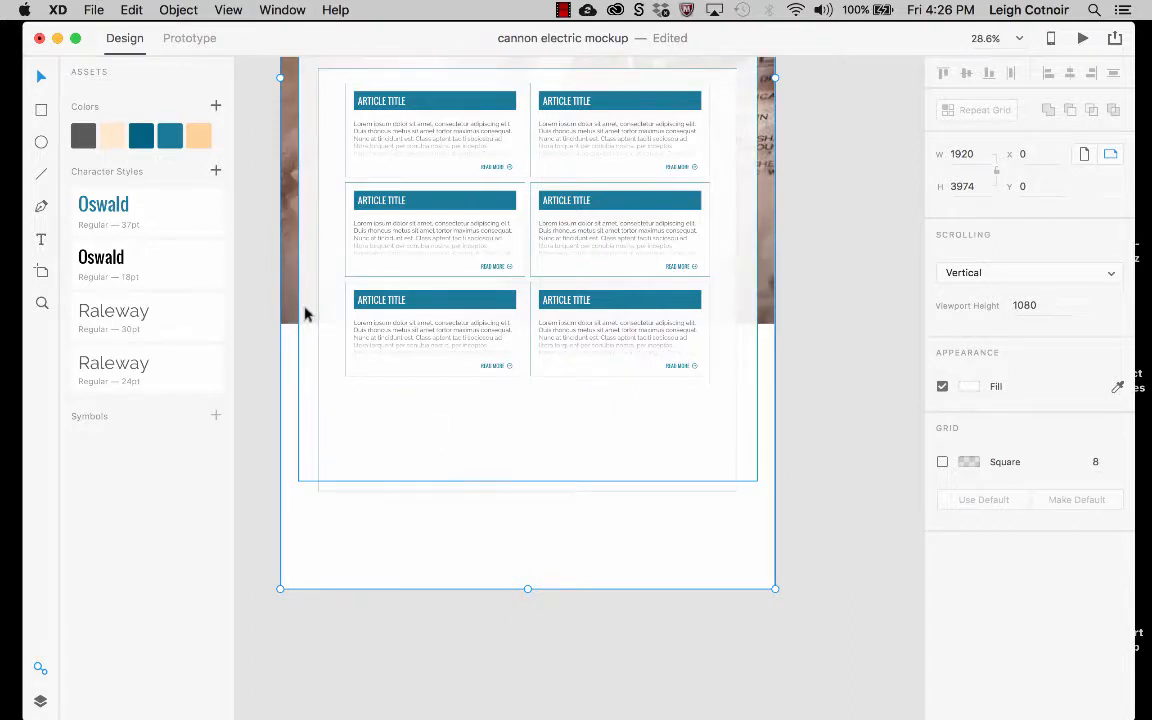
# - Shorten the article panel to end just below the third card row, and the section's background rectangle to about 2216 high
pyautogui.click(436, 491)
pyautogui.moveTo(527, 489); pyautogui.dragTo(527, 404)
pyautogui.click(308, 302)
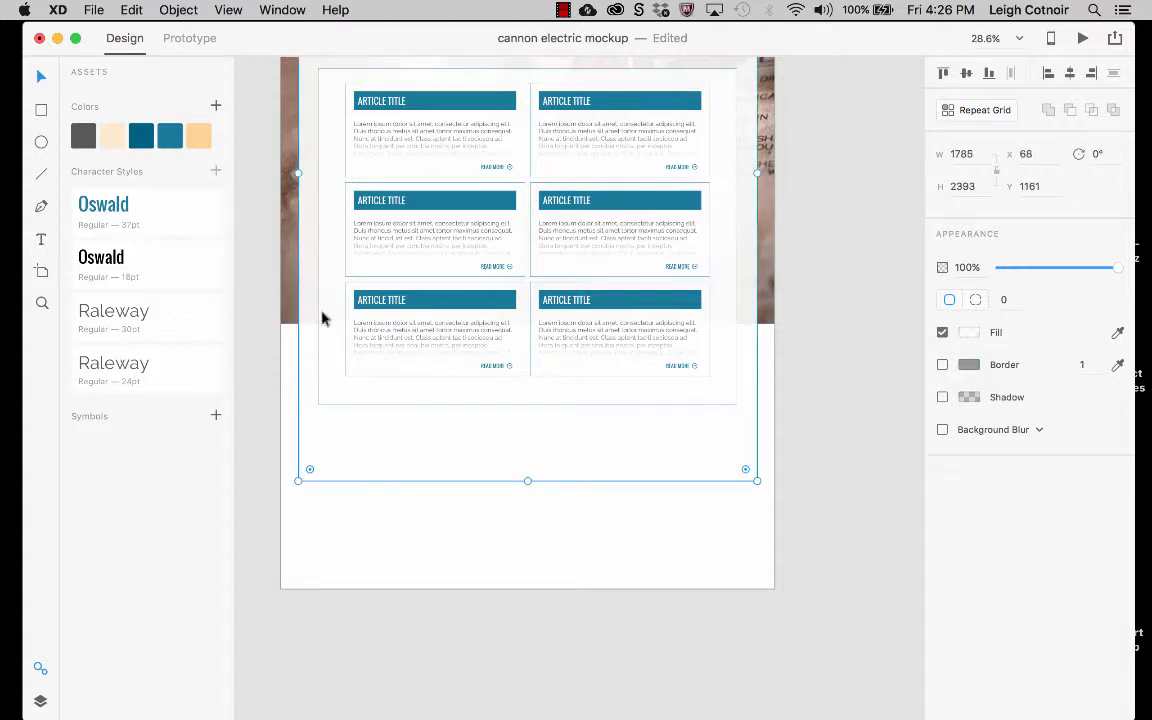
pyautogui.moveTo(528, 481); pyautogui.dragTo(524, 437)
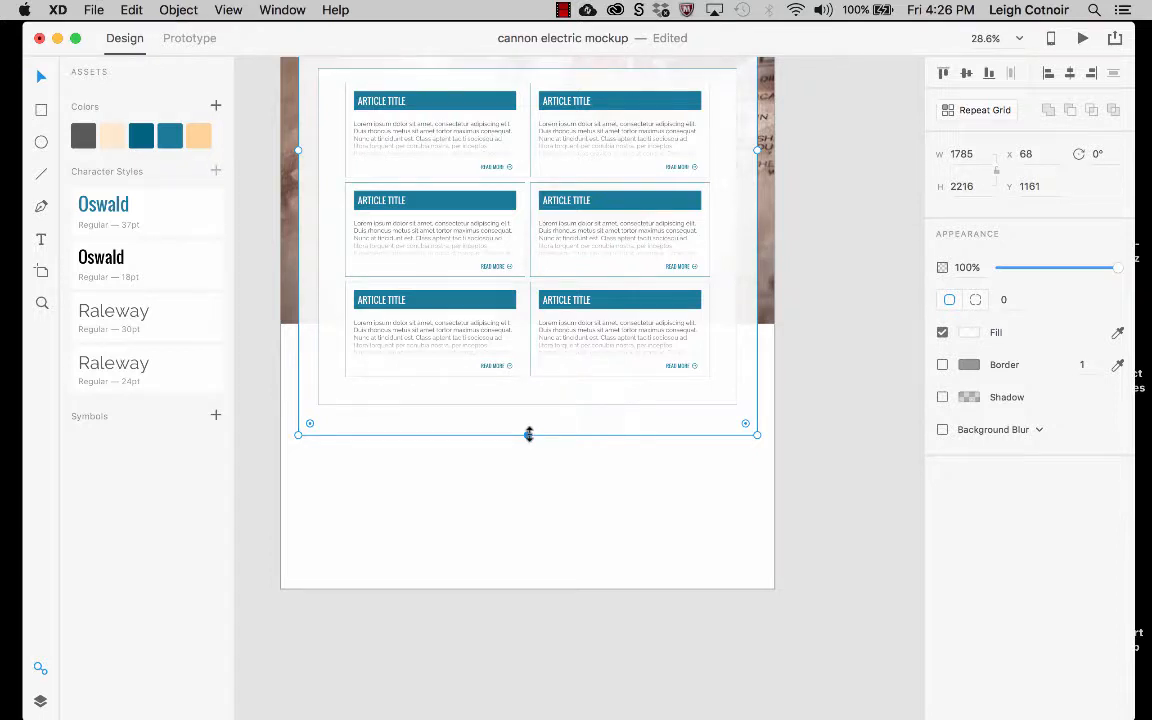
# - Shorten the "Stuff Goes here." section's background rectangle to about 2193 high and enlarge the background photo to about 5962 × 3974 to fill the artboard
pyautogui.moveTo(529, 434); pyautogui.dragTo(529, 428)
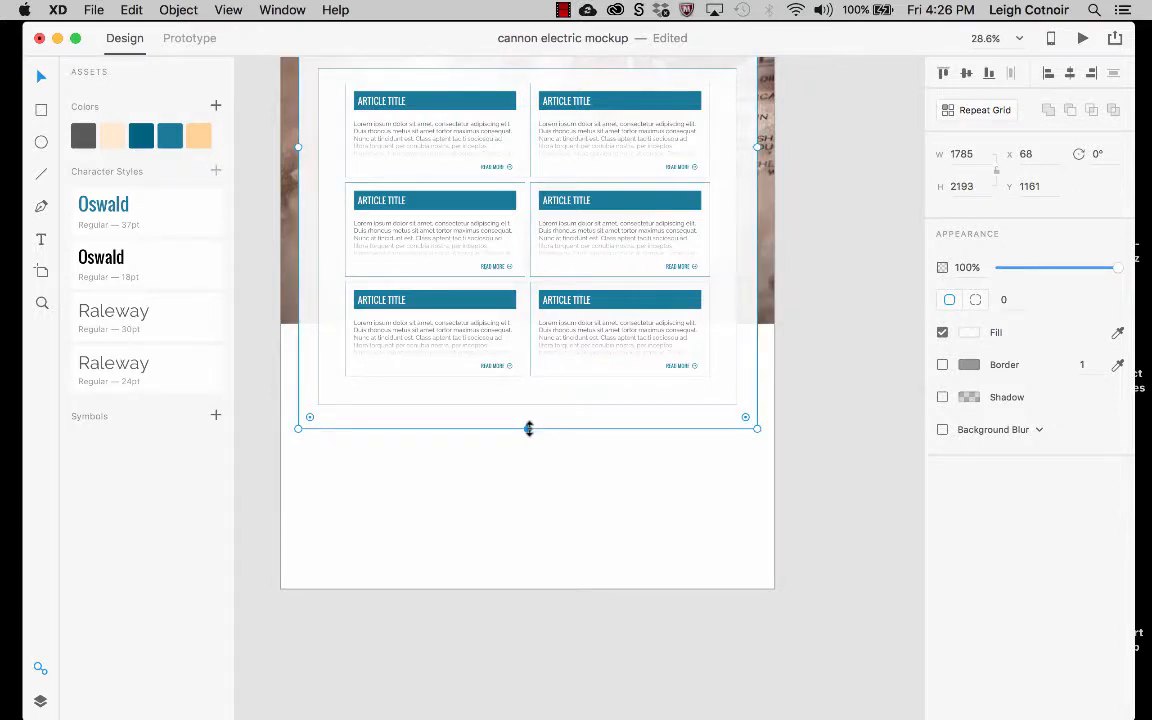
pyautogui.click(298, 303)
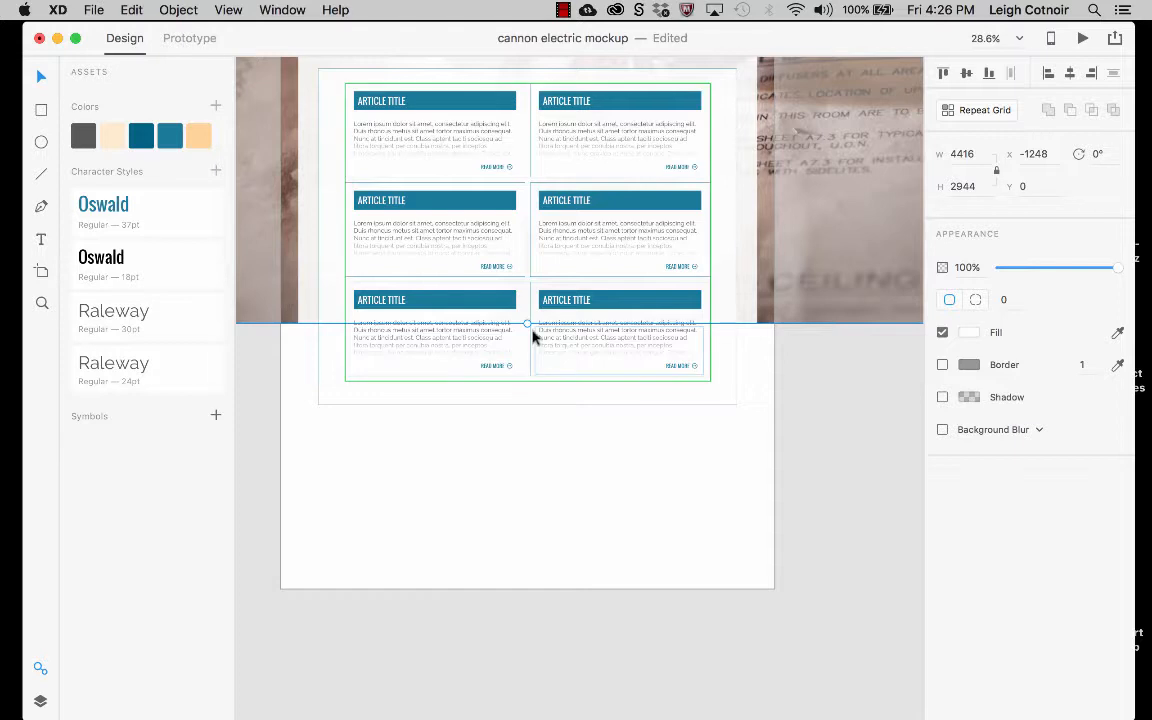
pyautogui.moveTo(527, 324); pyautogui.dragTo(552, 593)
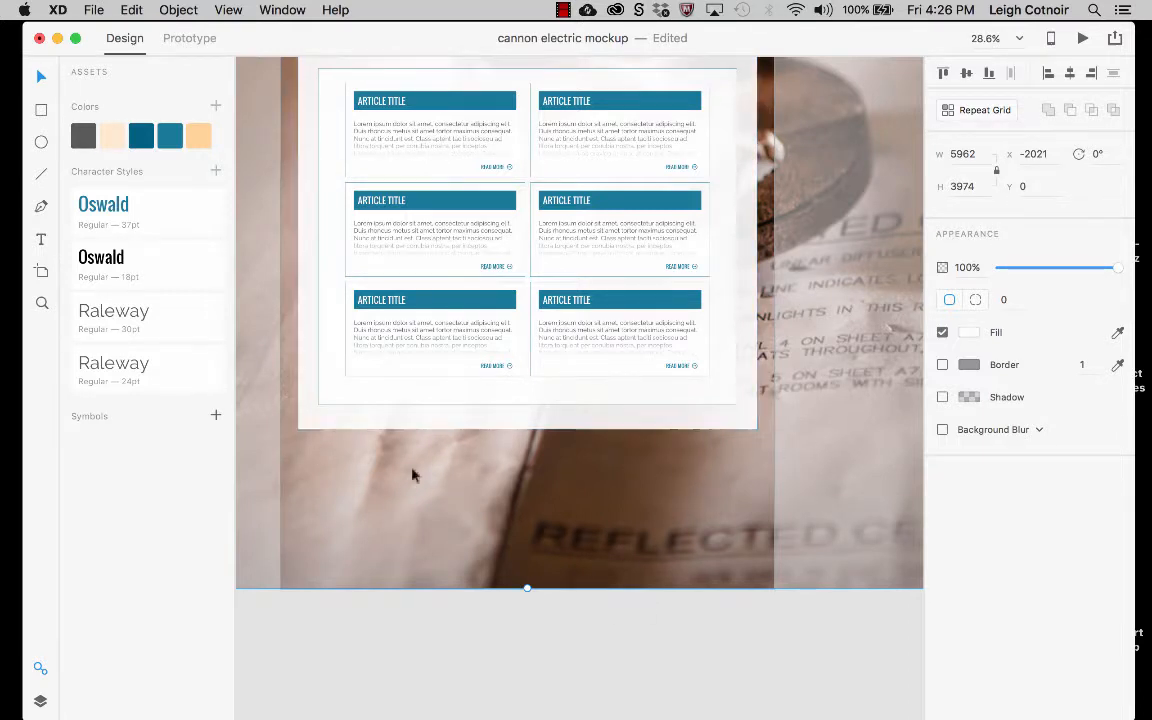
pyautogui.click(562, 655)
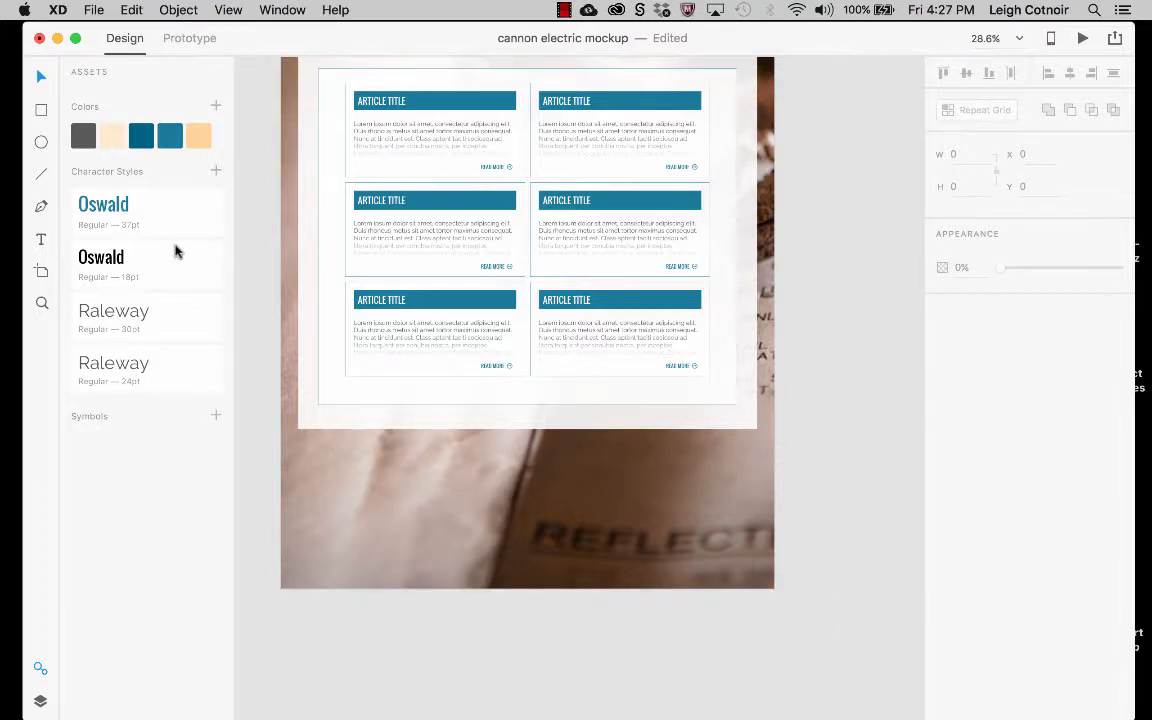
# - Draw a borderless footer rectangle about 1920 × 575 across the full width at the bottom of the Web 1920 – 1 artboard
pyautogui.click(42, 111)
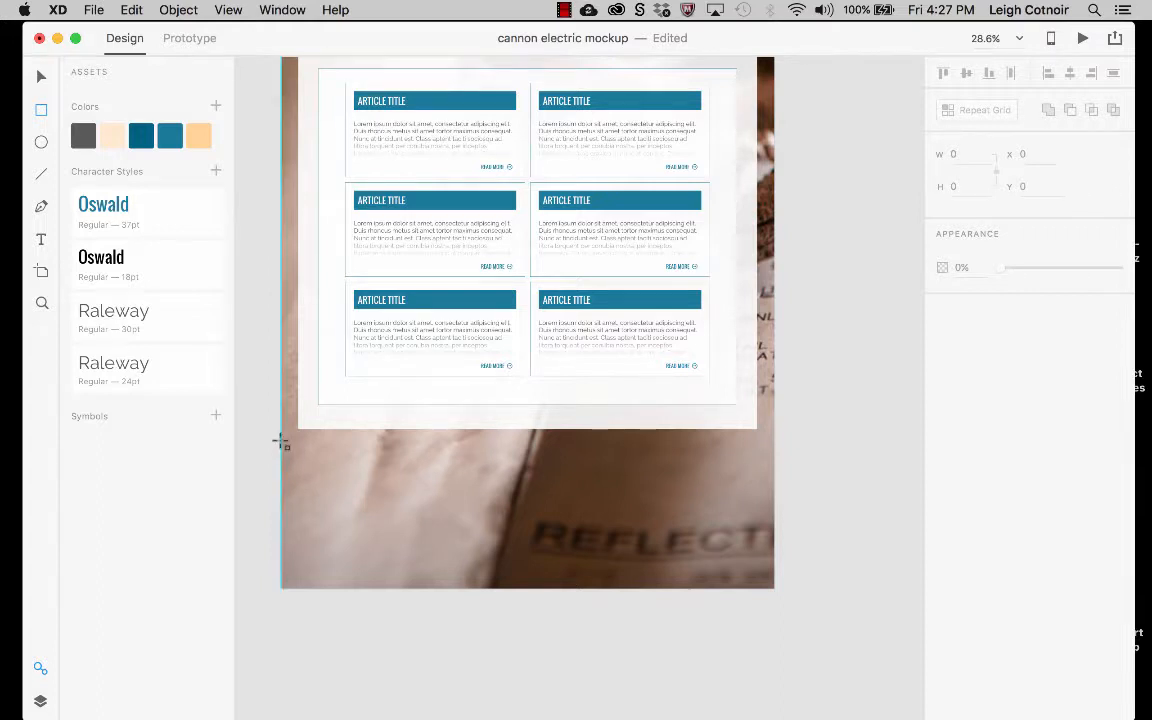
pyautogui.moveTo(281, 441)
pyautogui.mouseDown()
pyautogui.moveTo(527, 514)
pyautogui.moveTo(722, 553)
pyautogui.moveTo(773, 590)
pyautogui.mouseUp()
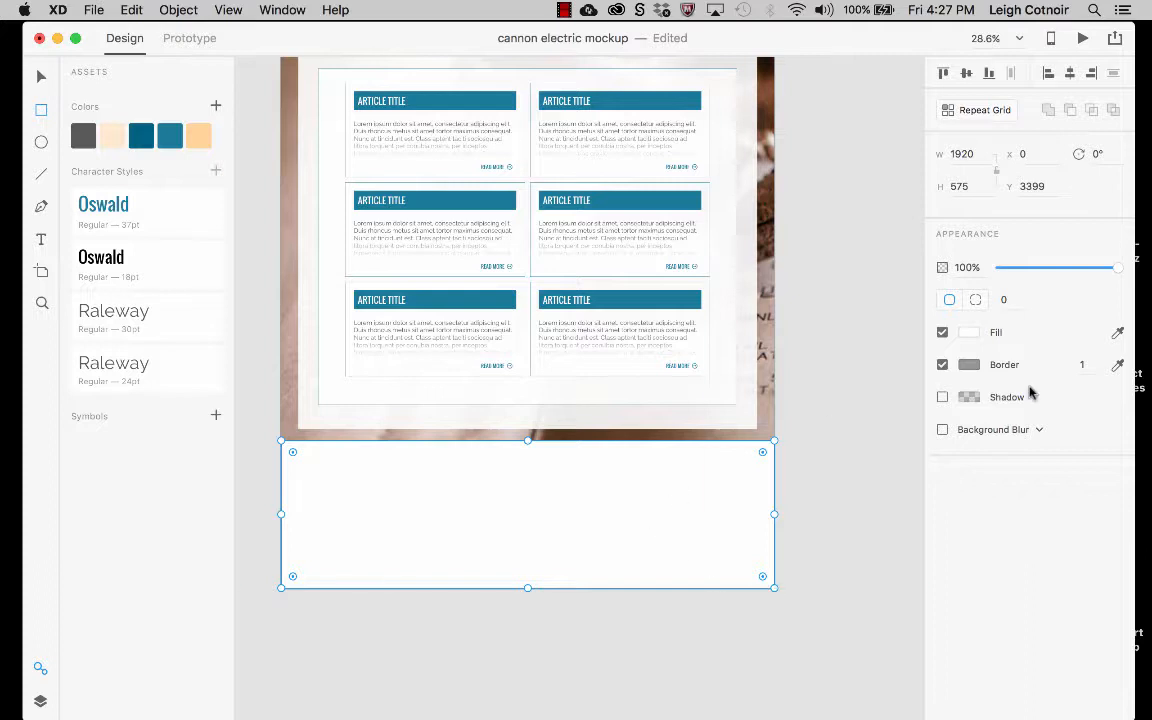
pyautogui.click(942, 365)
# - Fill the footer rectangle with black #000000 at 90% alpha and deselect it
pyautogui.click(969, 332)
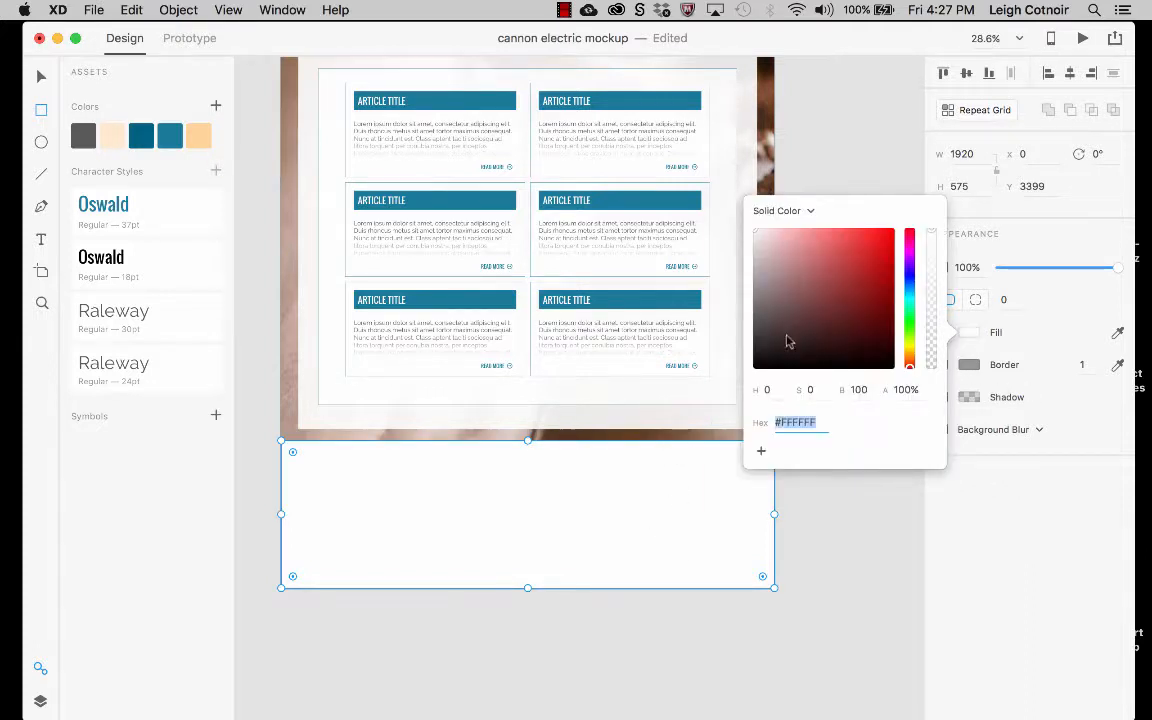
pyautogui.click(756, 365)
pyautogui.moveTo(756, 372); pyautogui.dragTo(743, 386)
pyautogui.click(900, 390)
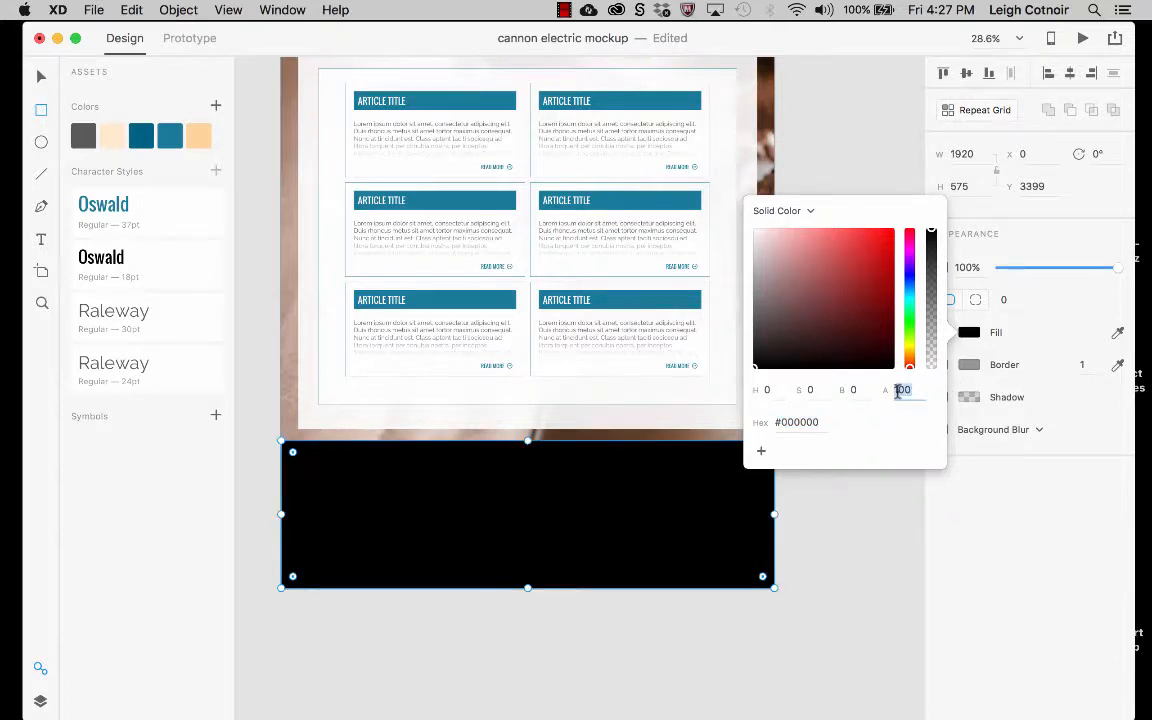
pyautogui.write('90')
pyautogui.press('Return')
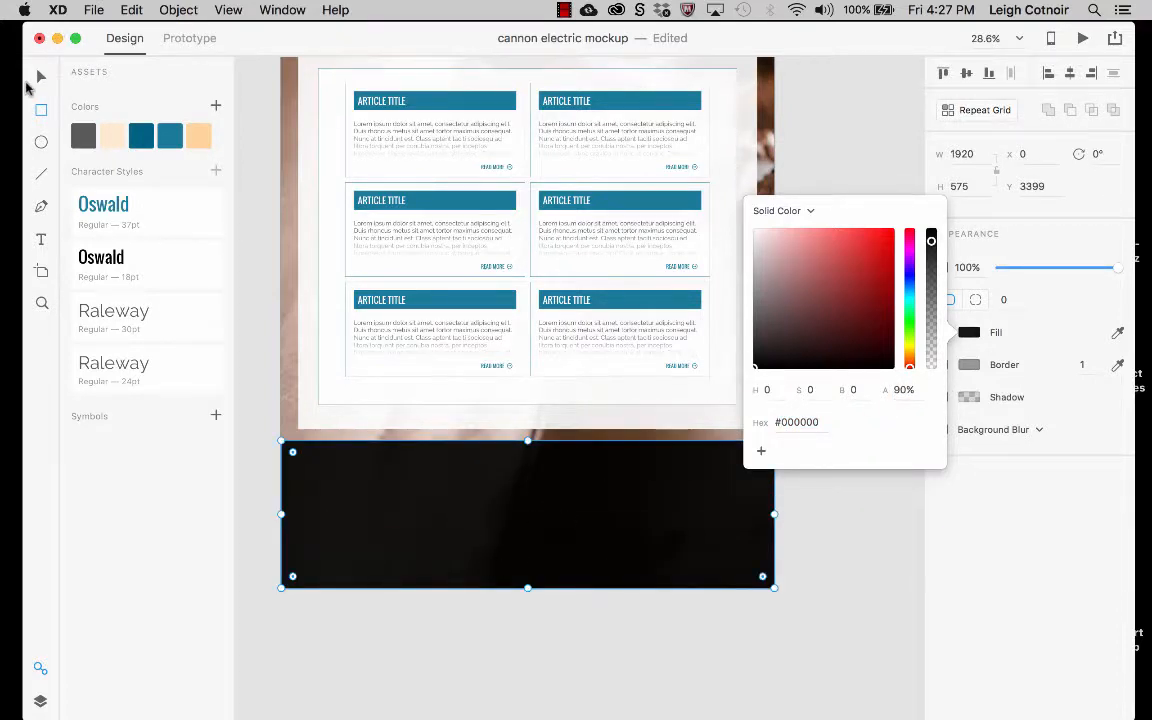
pyautogui.click(41, 77)
pyautogui.click(273, 463)
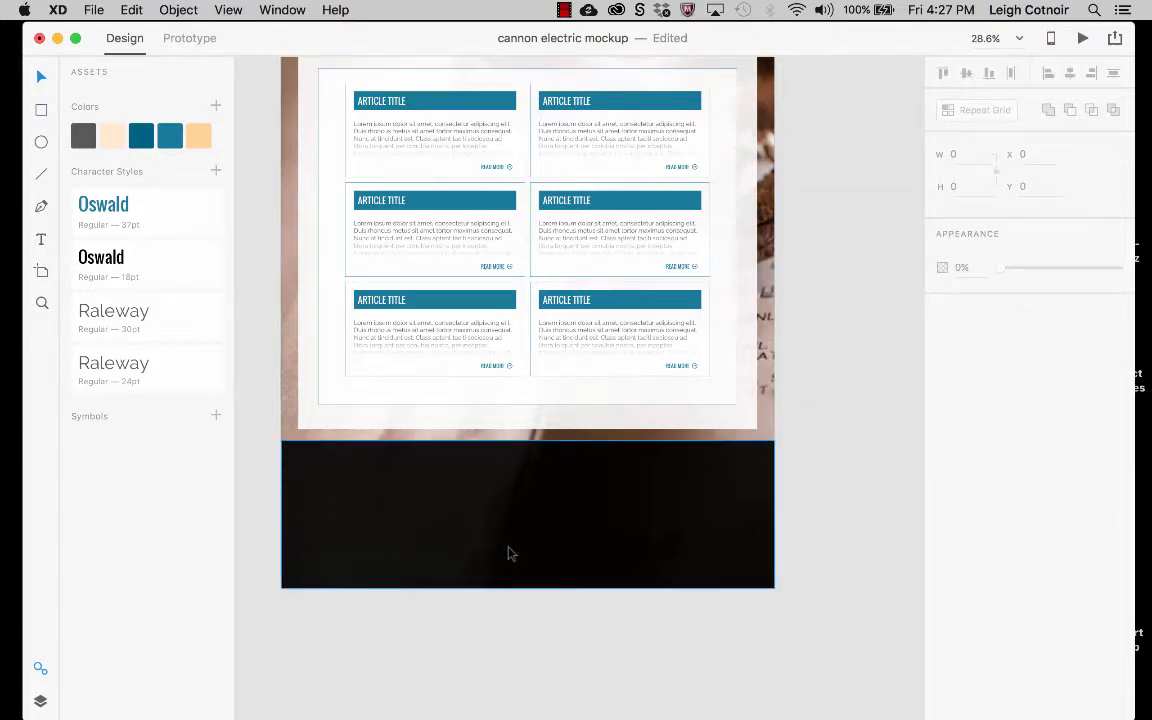
# - Lower the footer rectangle's top edge so it is about 553 high, and deselect it
pyautogui.click(548, 458)
pyautogui.moveTo(528, 437)
pyautogui.mouseDown()
pyautogui.moveTo(528, 395)
pyautogui.moveTo(528, 446)
pyautogui.mouseUp()
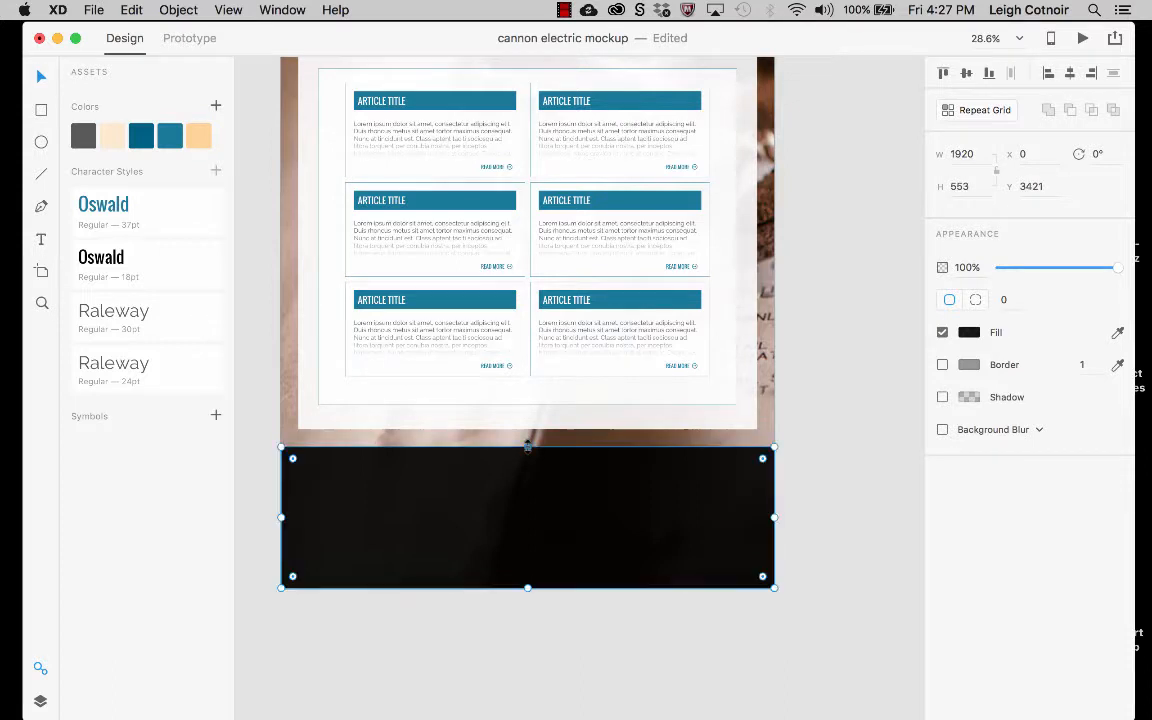
pyautogui.click(845, 465)
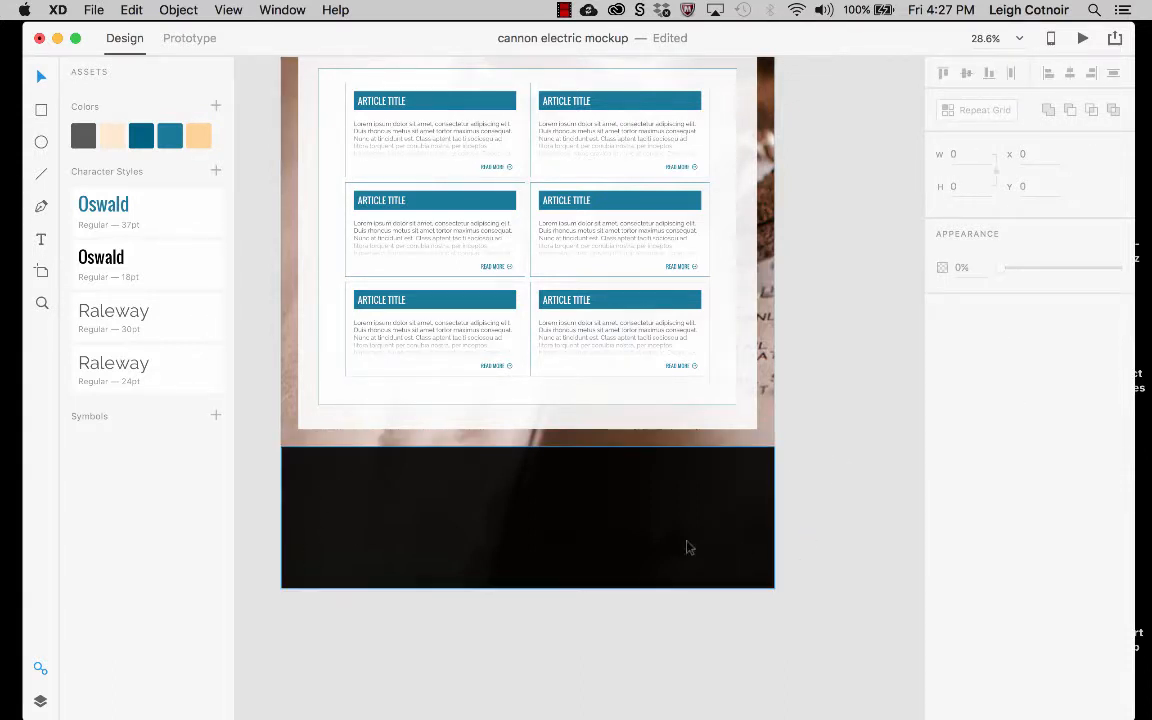
# - Add an iPhone 6/7 artboard of 375 × 667 beside the Web 1920 – 1 artboard
pyautogui.press('super+0')
pyautogui.hscroll(3, 762, 414)
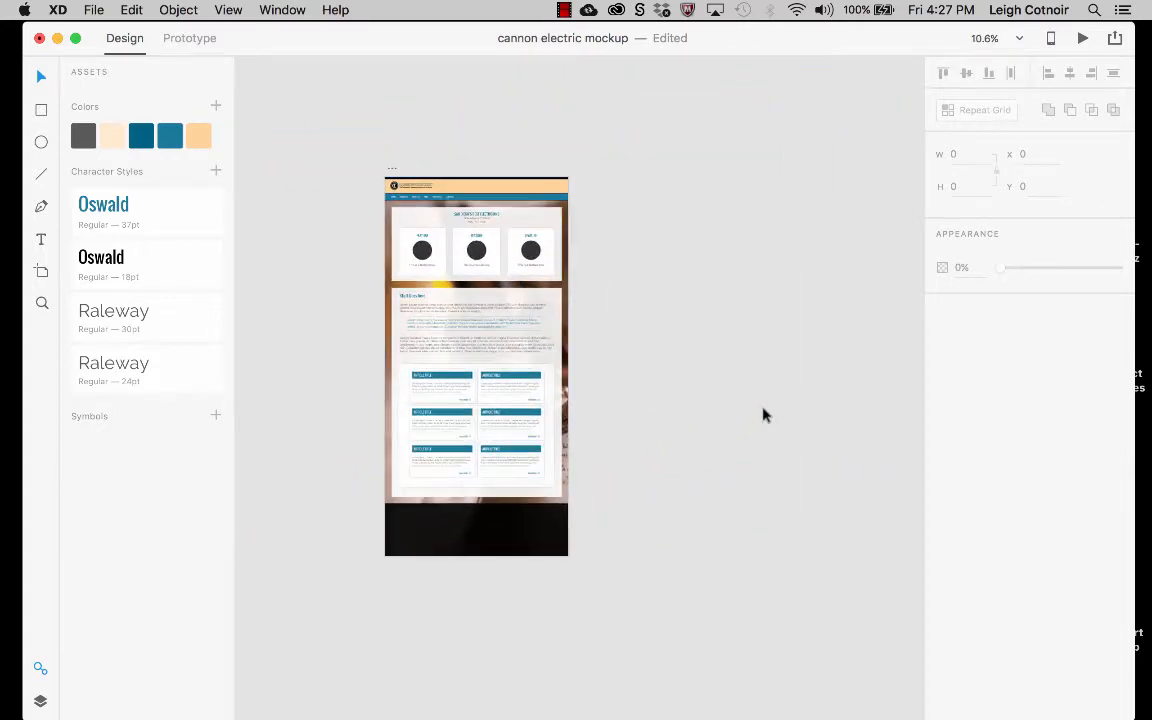
pyautogui.scroll(3, 566, 435)
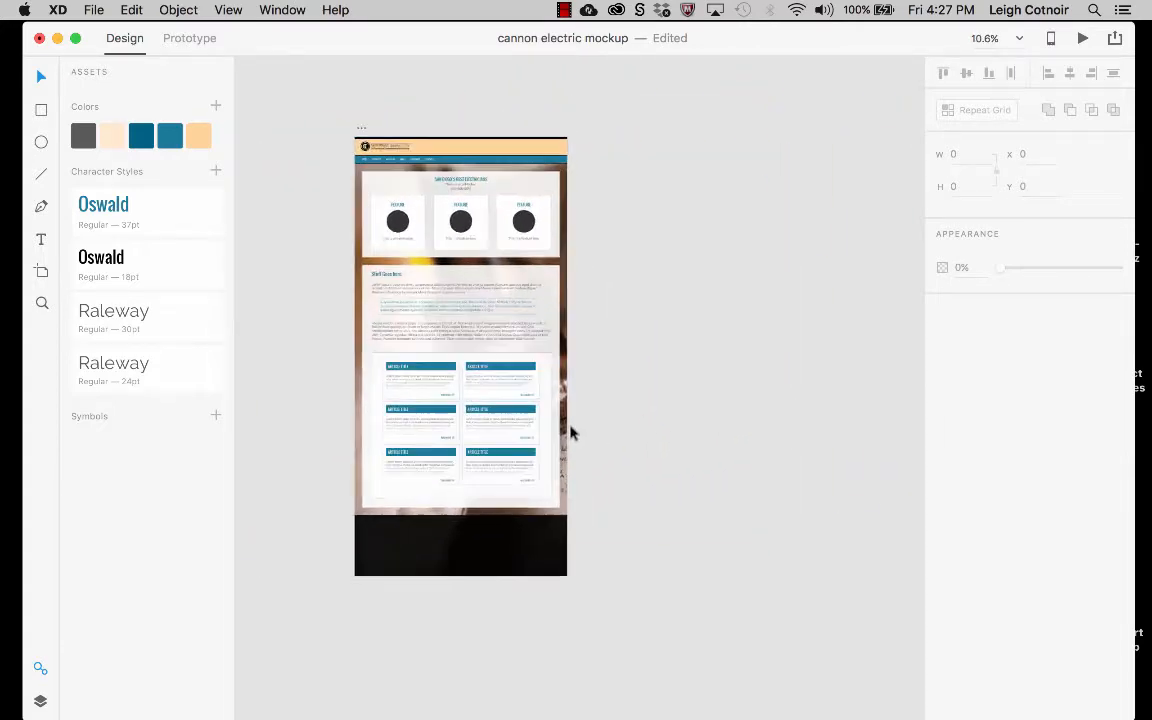
pyautogui.scroll(2, 566, 435)
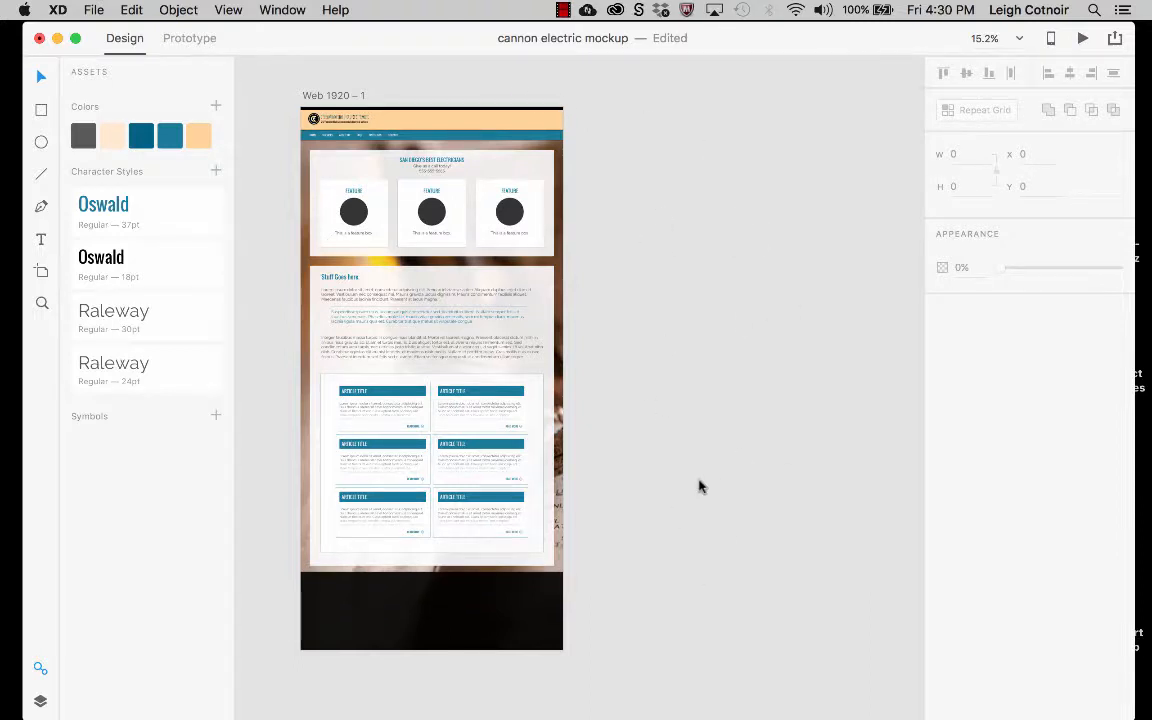
pyautogui.click(42, 272)
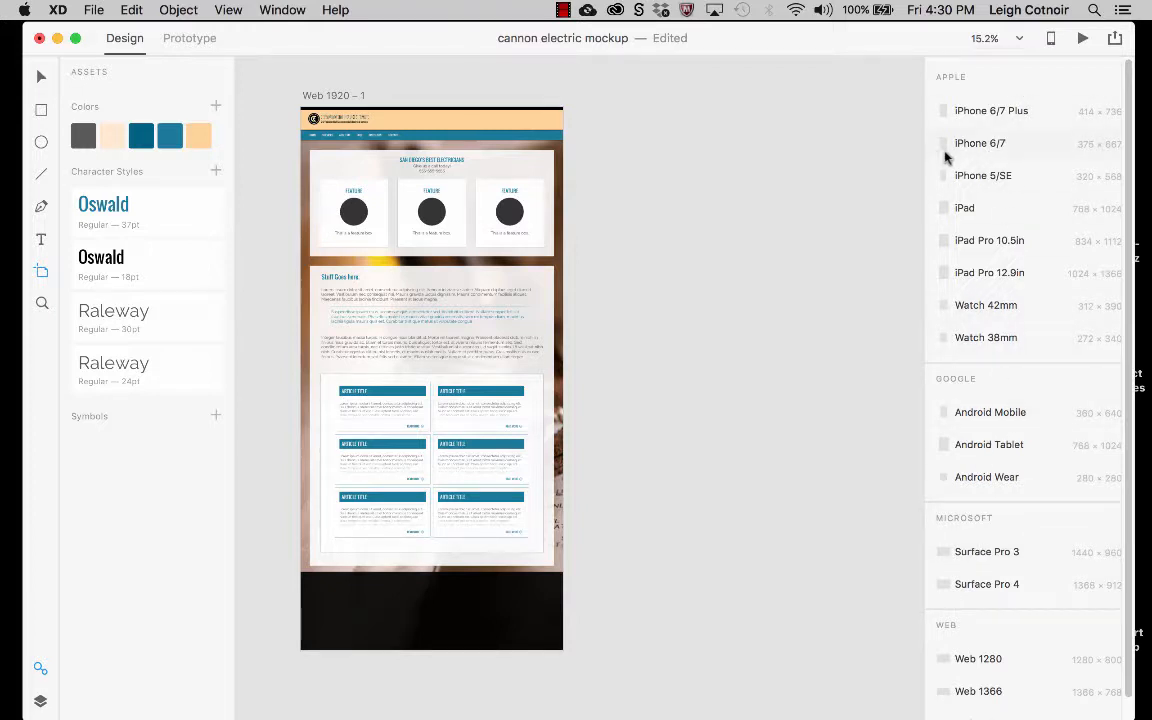
pyautogui.click(983, 145)
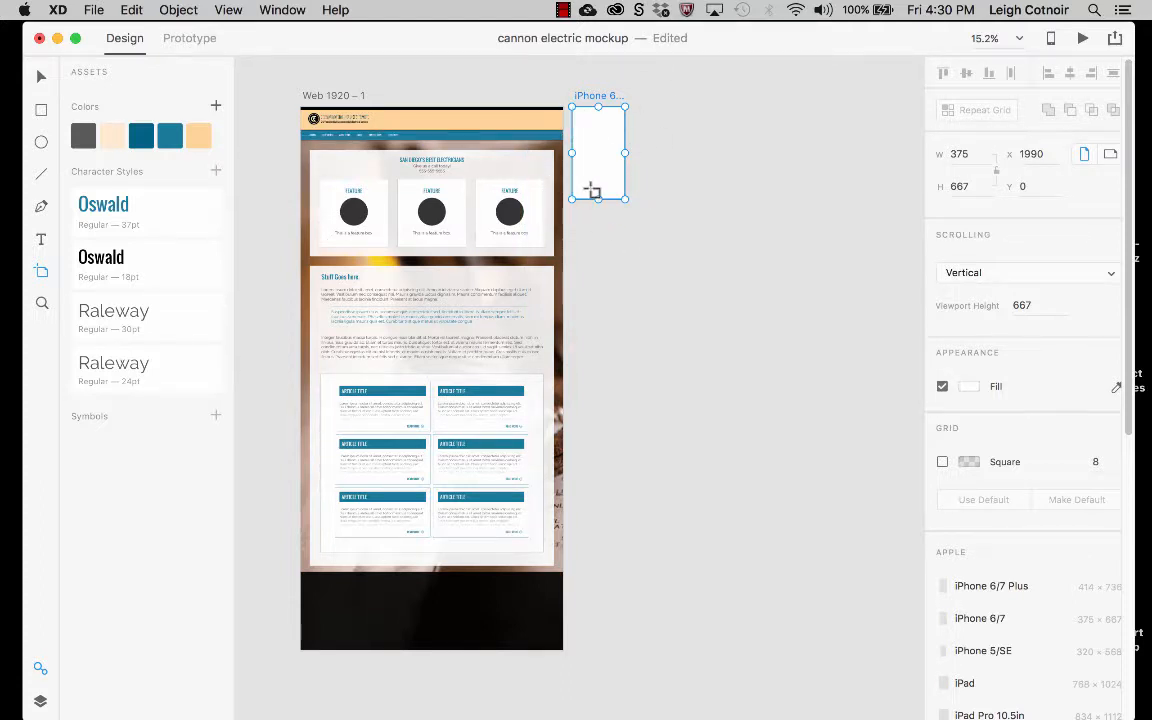
pyautogui.click(38, 75)
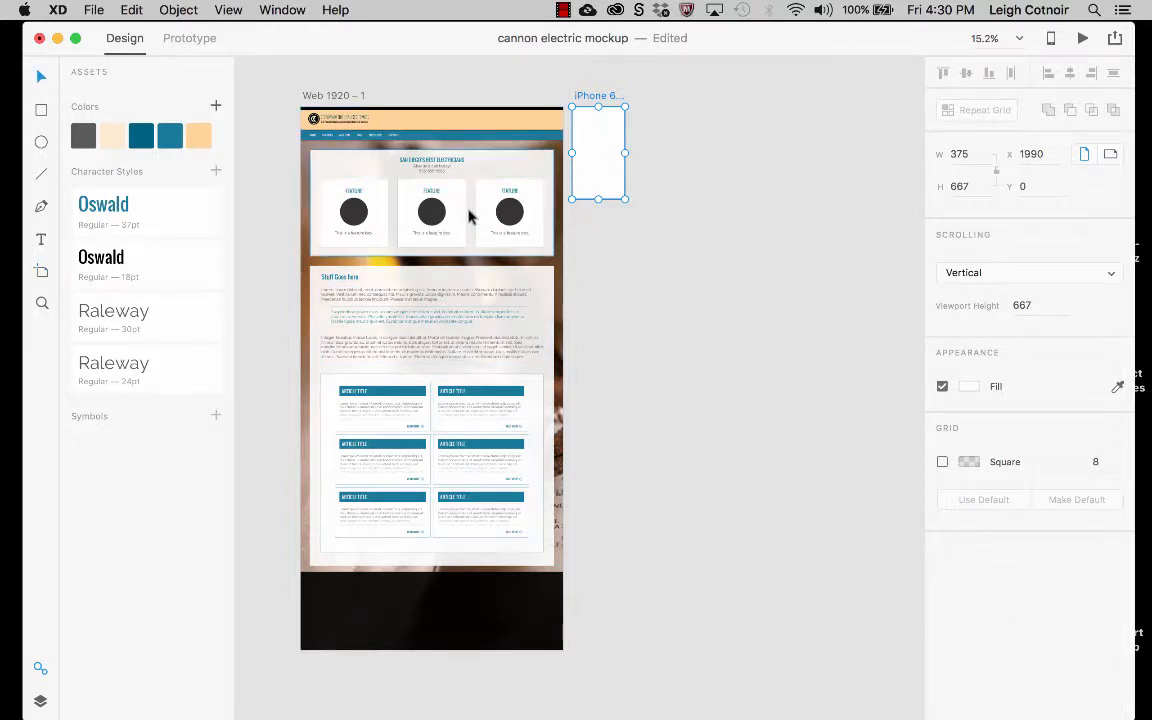
# - Copy the feature-box Repeat Grid onto the iPhone 6/7 – 1 artboard and place it at X 0, Y 167
pyautogui.click(378, 214)
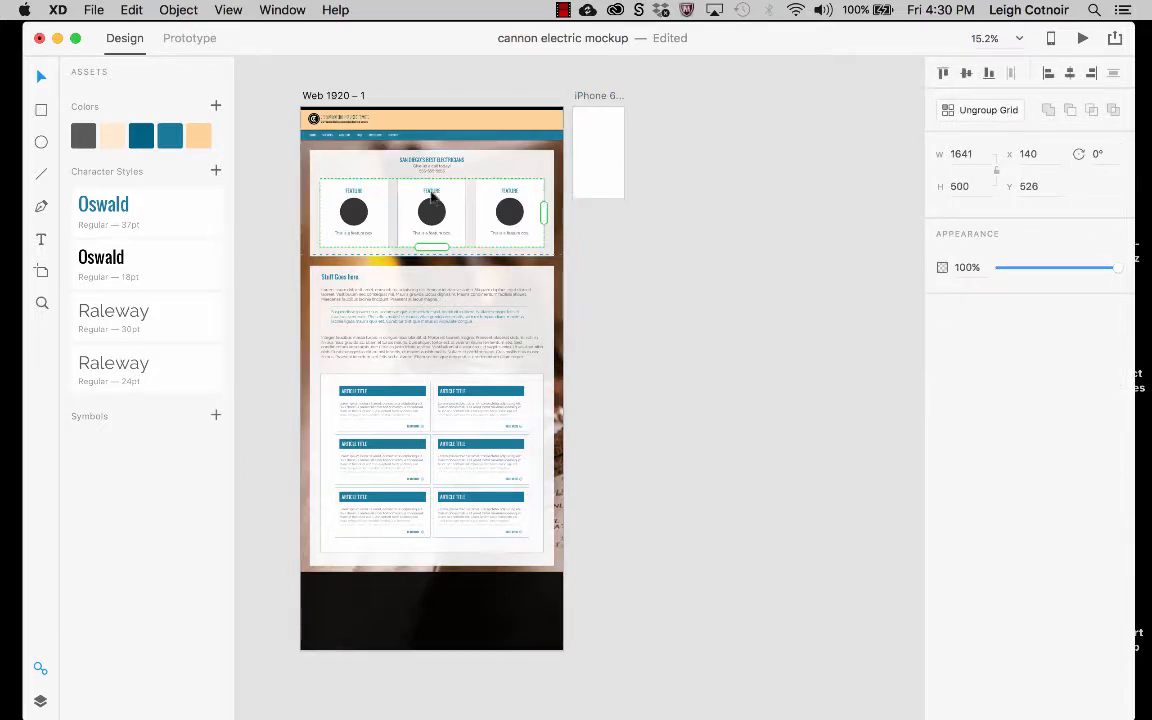
pyautogui.scroll(3, 570, 178)
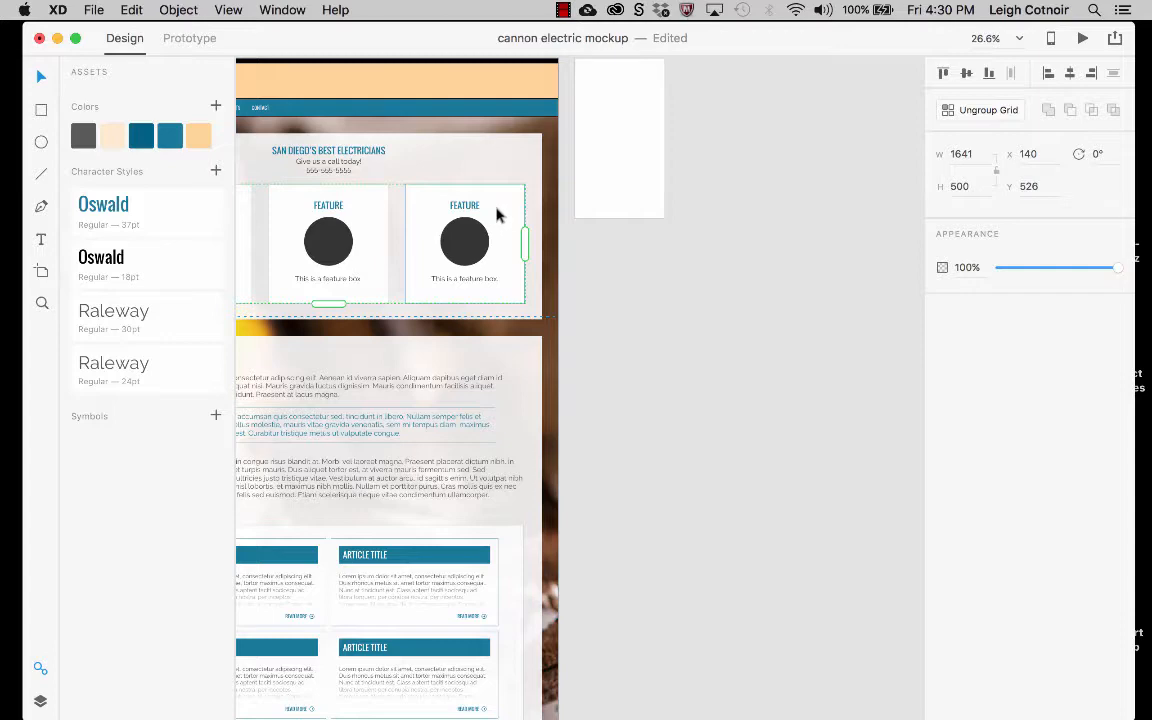
pyautogui.hscroll(-3, 497, 215)
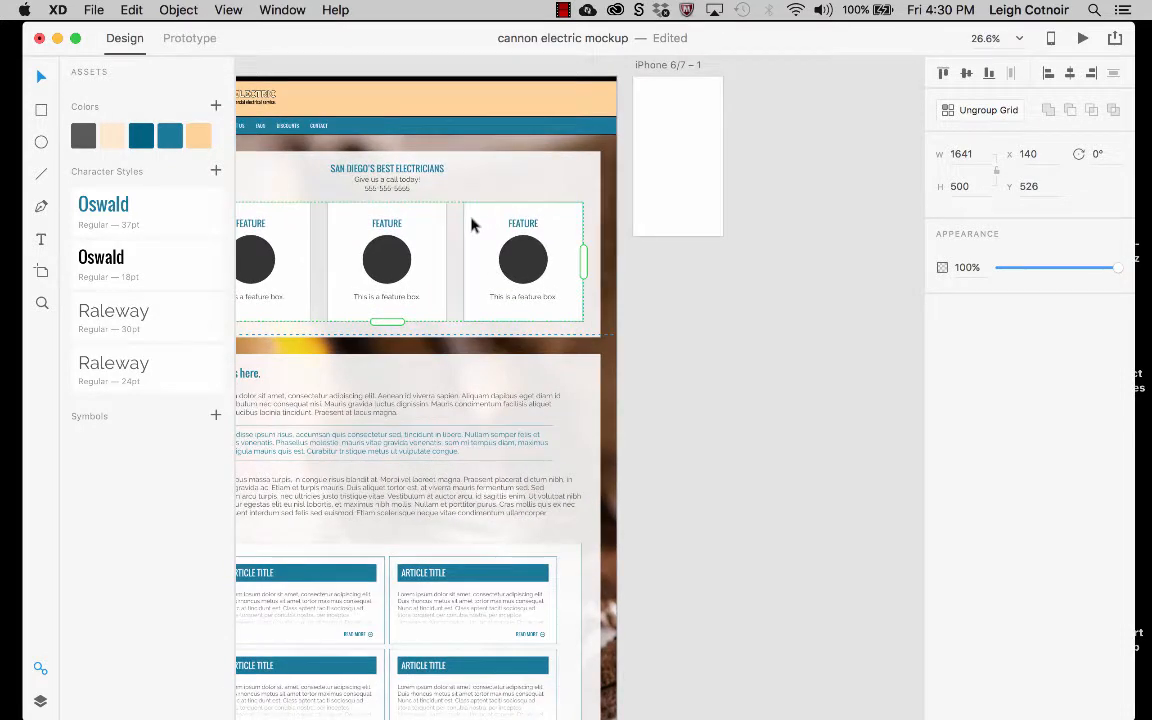
pyautogui.click(673, 143)
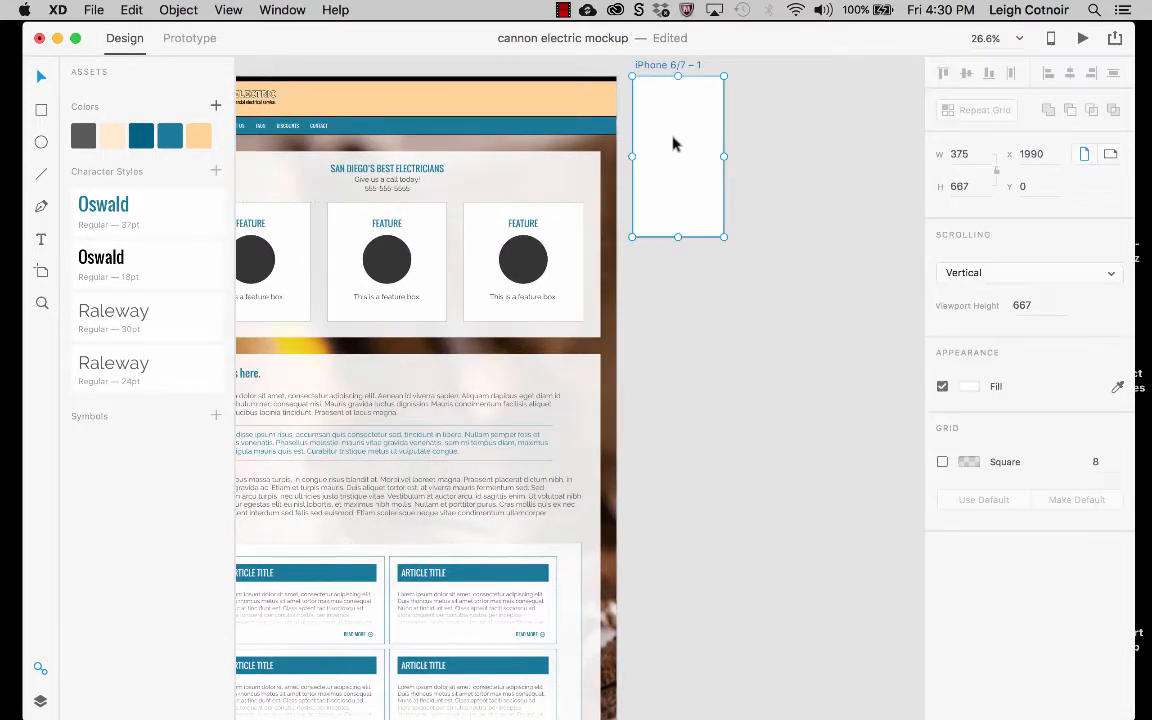
pyautogui.press('super+v')
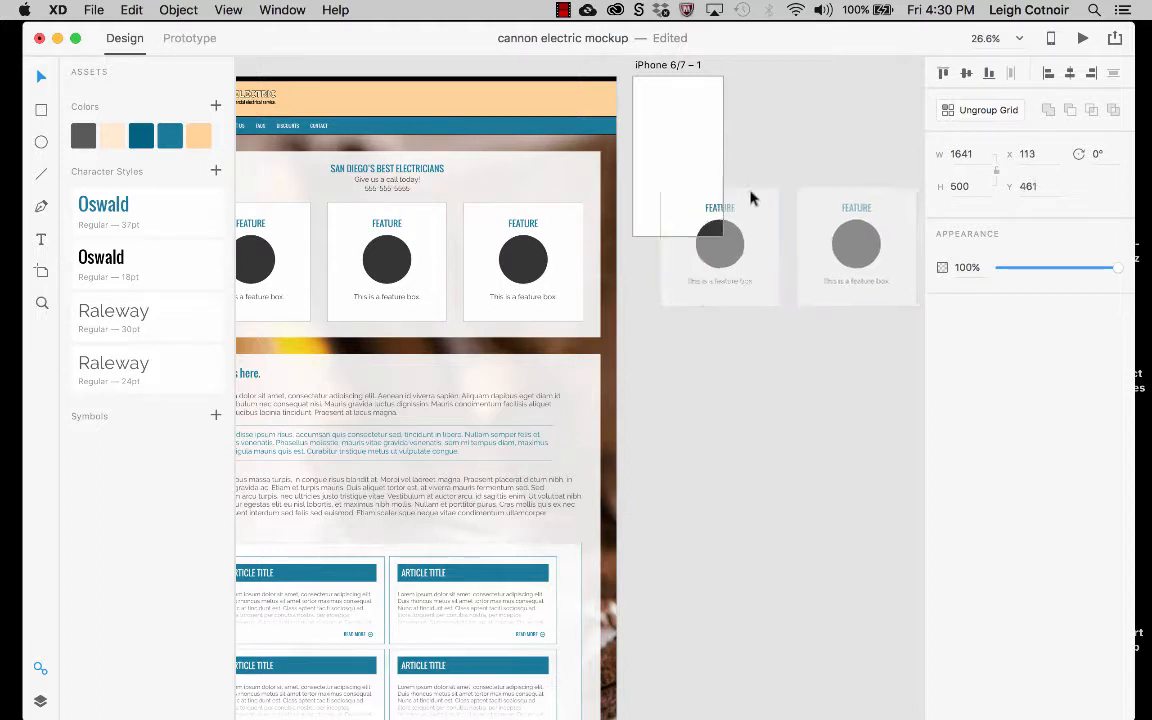
pyautogui.moveTo(751, 195); pyautogui.dragTo(726, 133)
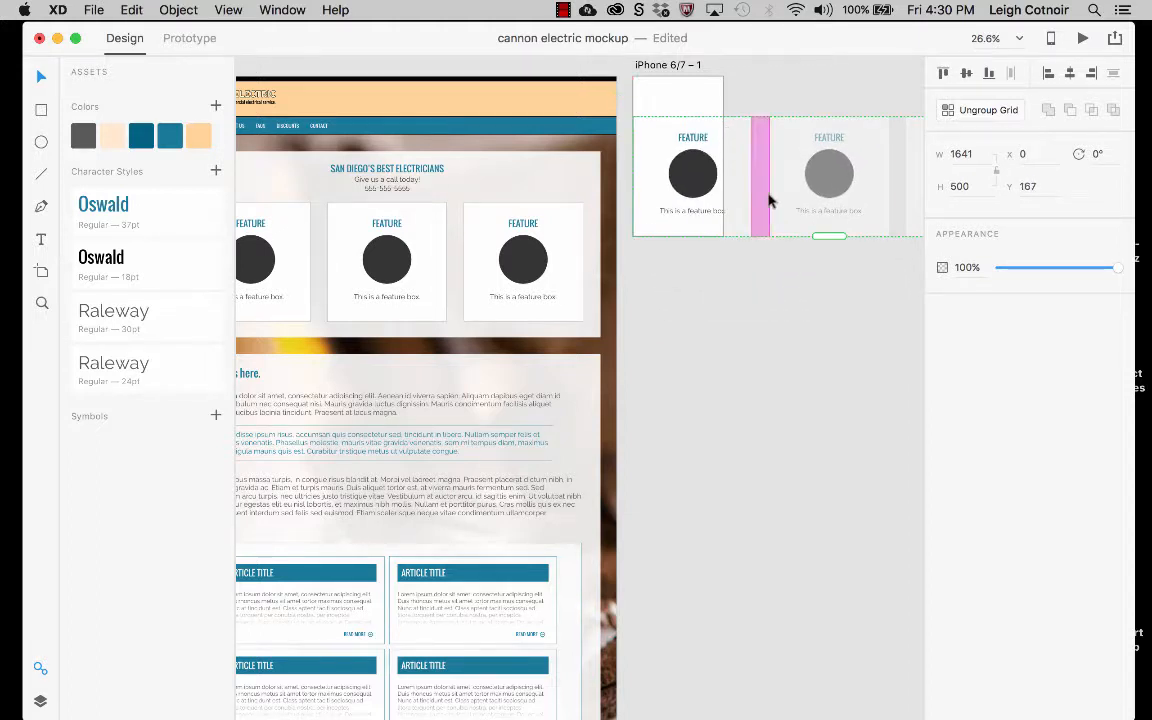
# - Try to shrink only the background rectangle of the copied feature box to about 341 × 341, and undo it
pyautogui.doubleClick(658, 136)
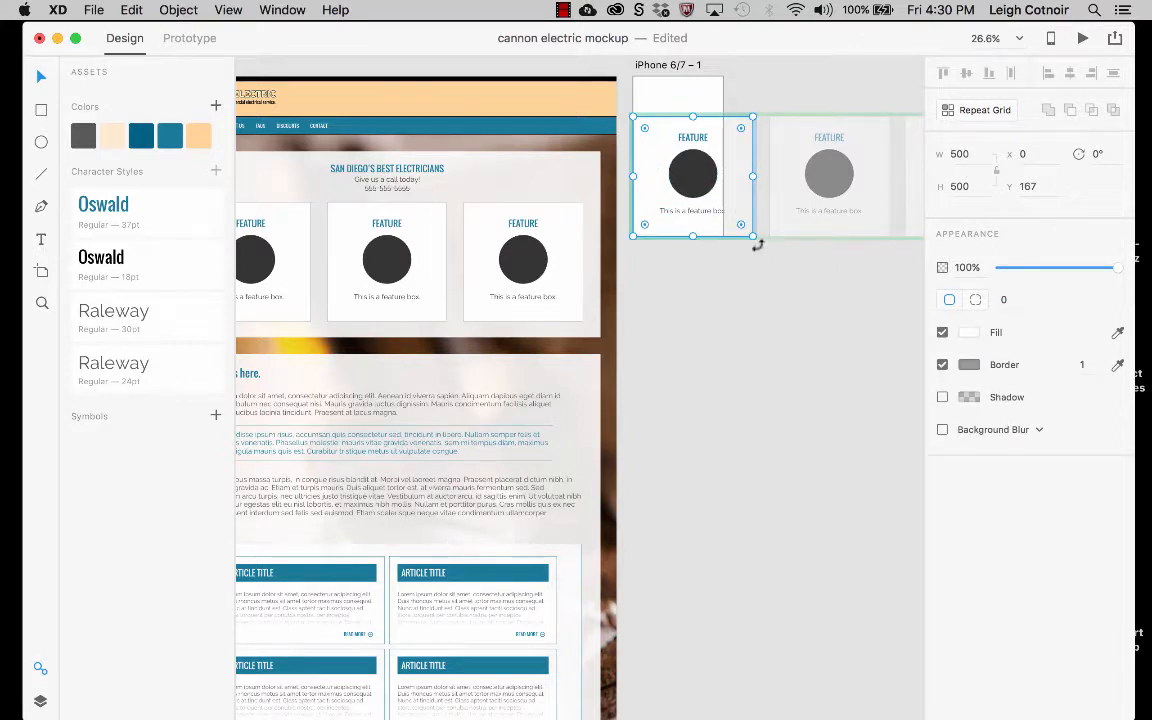
pyautogui.moveTo(750, 235); pyautogui.dragTo(710, 206)
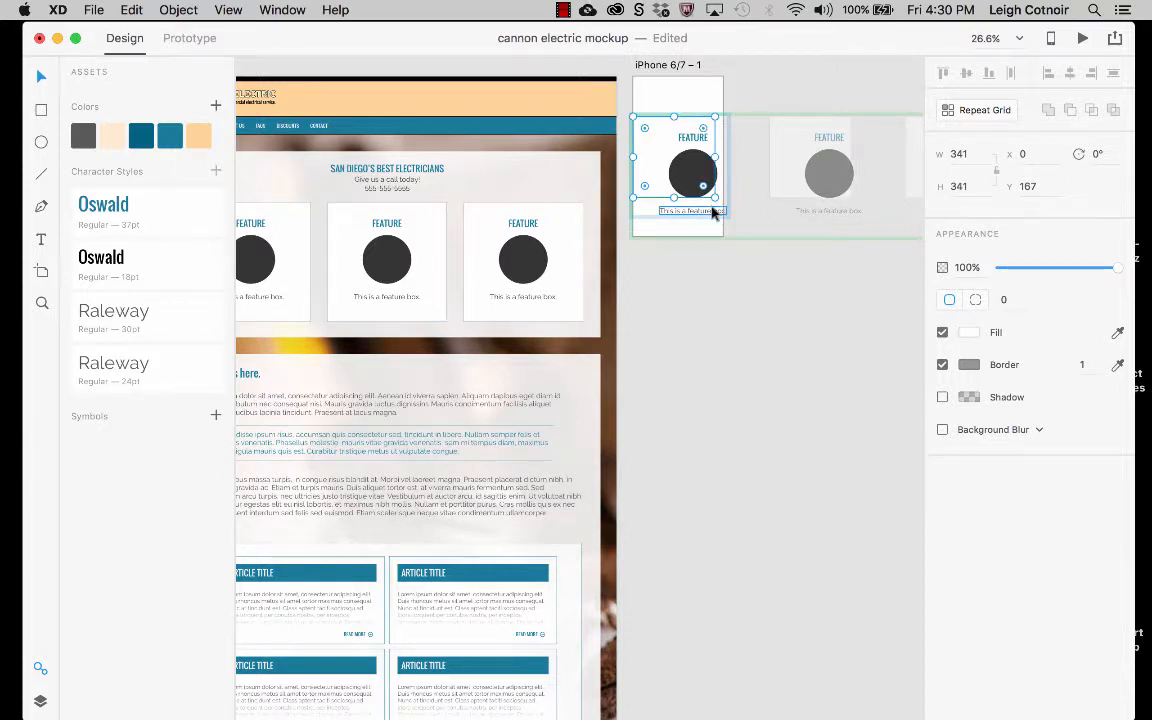
pyautogui.press('super+z')
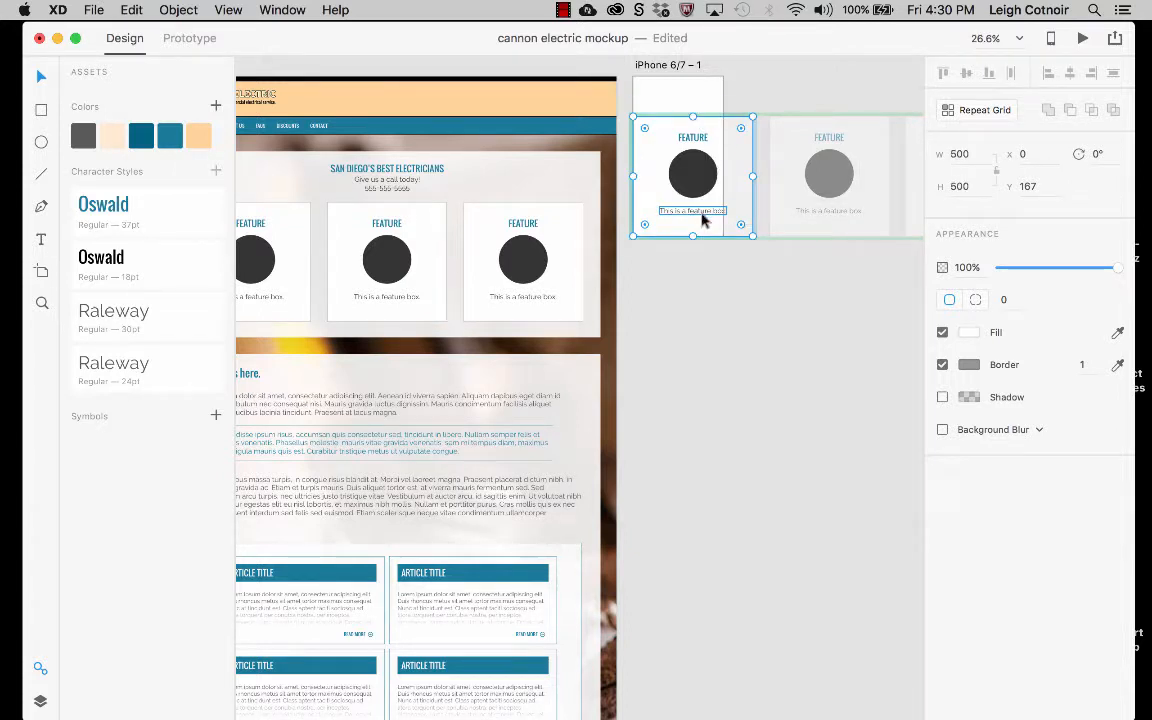
# - Scale the copied feature box's rectangle, heading, circle and caption together to about 325 × 325 inside the Repeat Grid
pyautogui.click(709, 272)
pyautogui.doubleClick(696, 175)
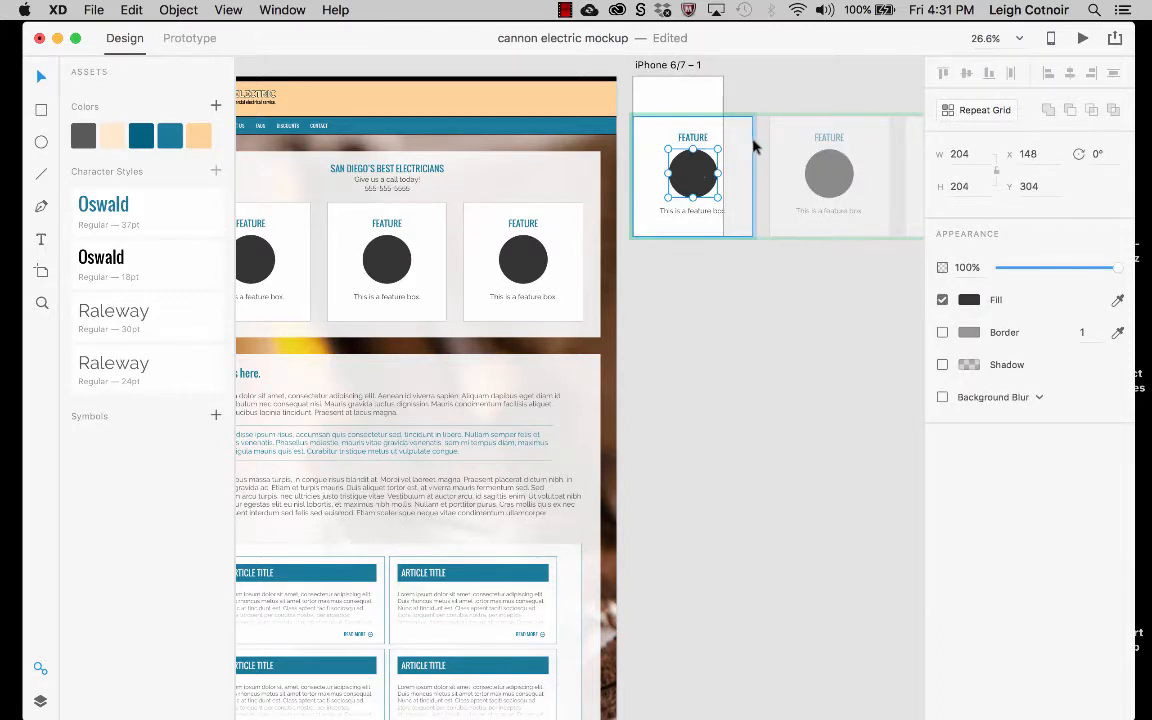
pyautogui.press('Escape')
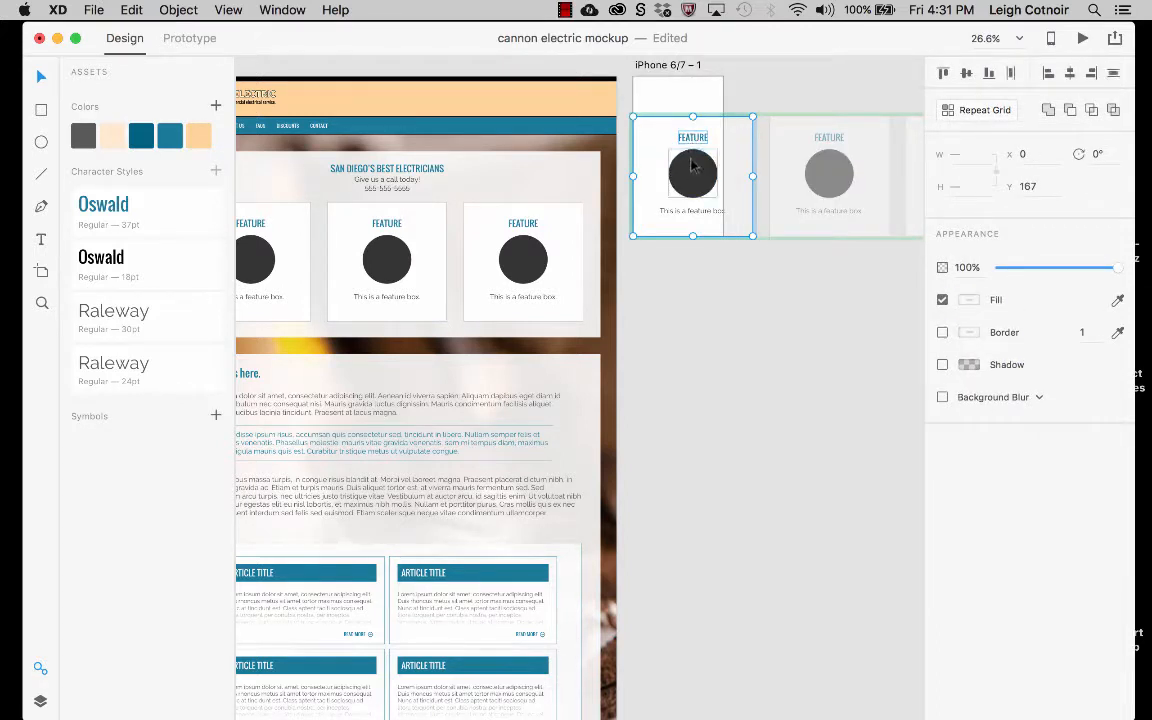
pyautogui.click(697, 212)
pyautogui.moveTo(753, 237); pyautogui.dragTo(712, 206)
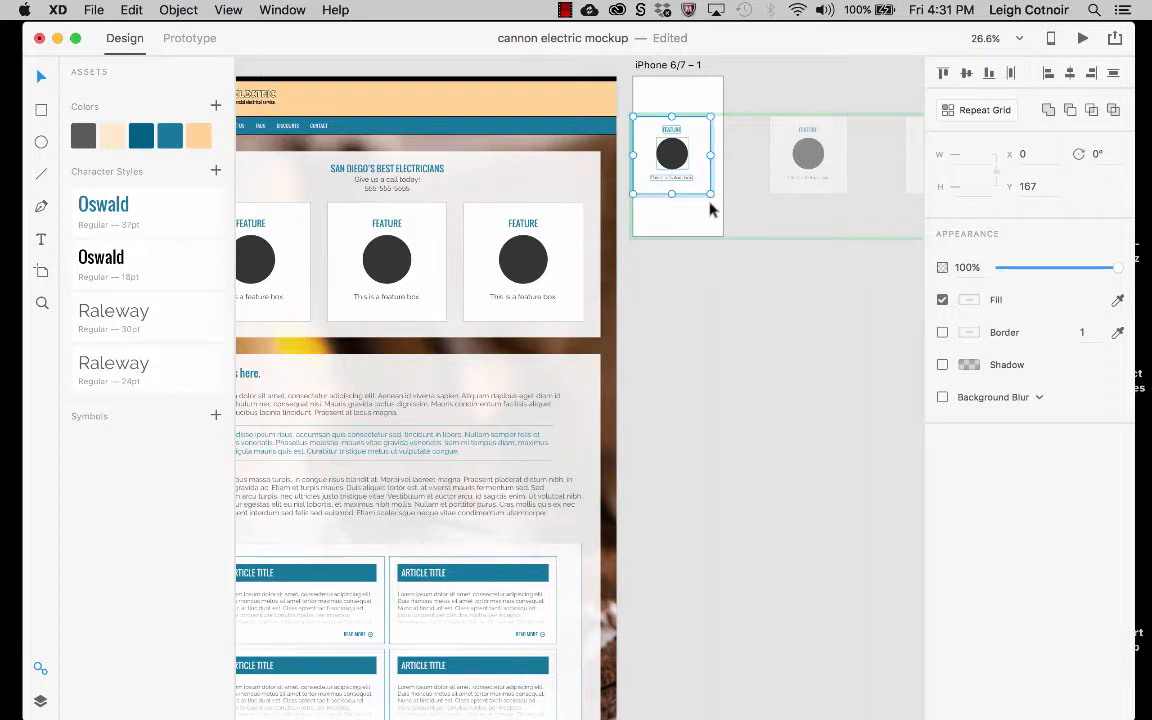
# - Tighten the horizontal gap between the feature boxes in the iPhone 6/7 – 1 Repeat Grid
pyautogui.click(778, 172)
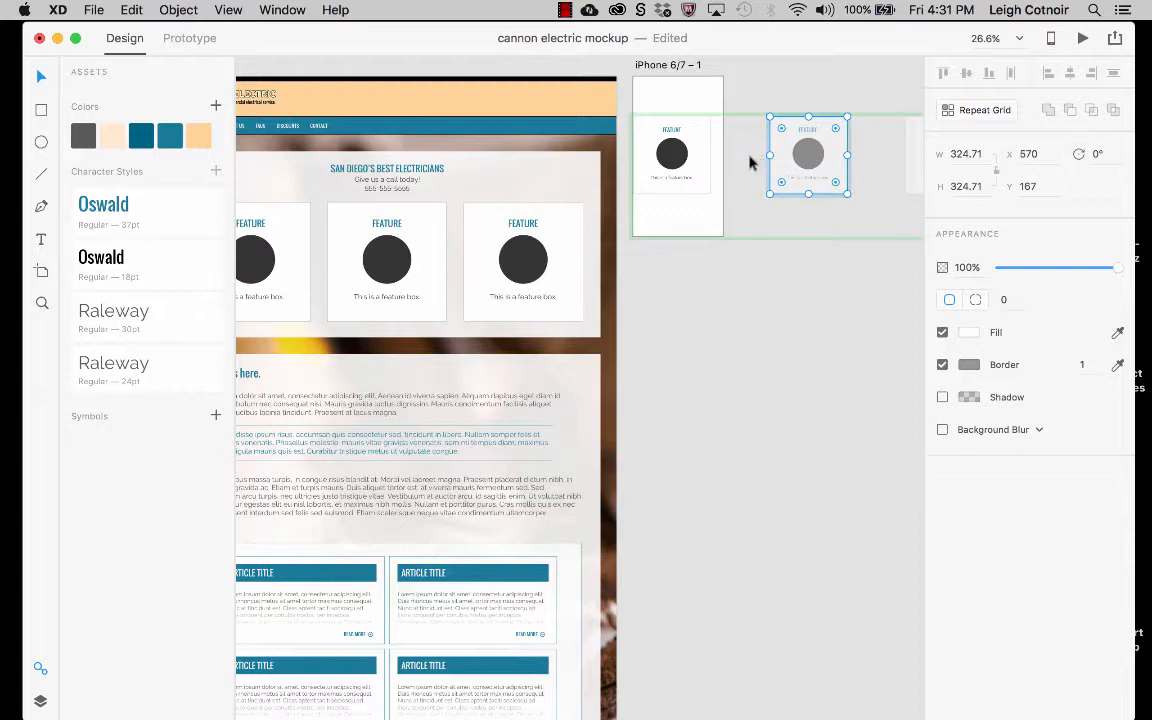
pyautogui.click(735, 159)
pyautogui.click(688, 162)
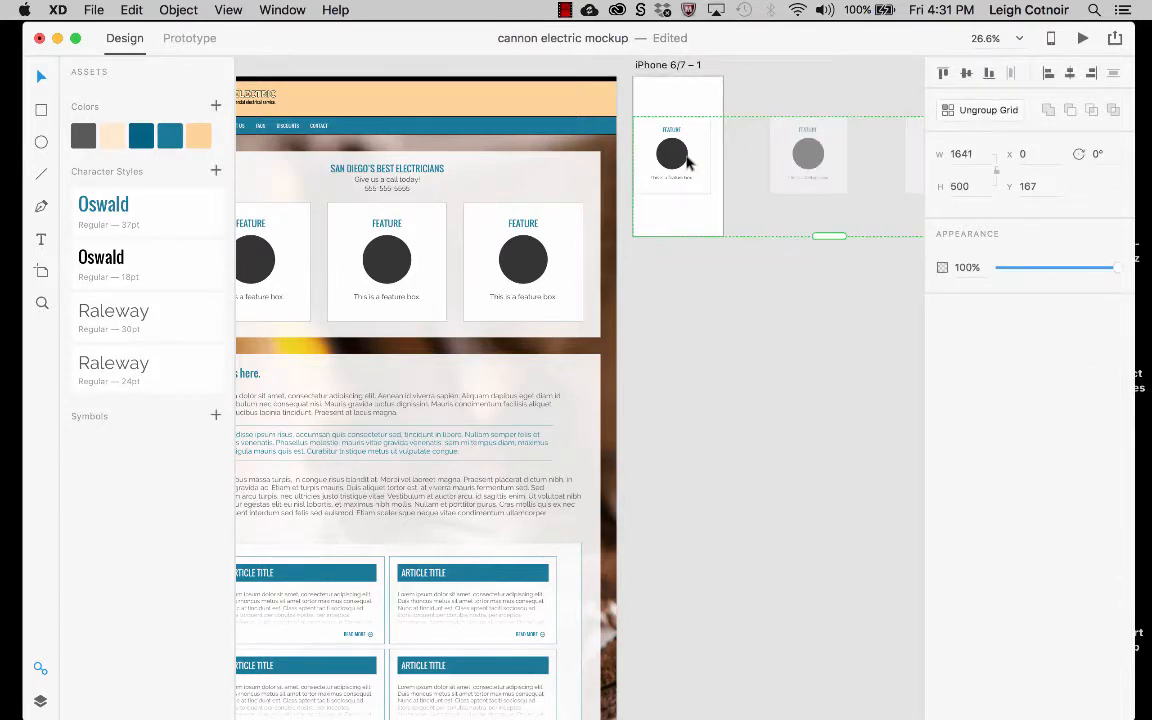
pyautogui.scroll(-3, 687, 157)
pyautogui.scroll(6, 687, 157)
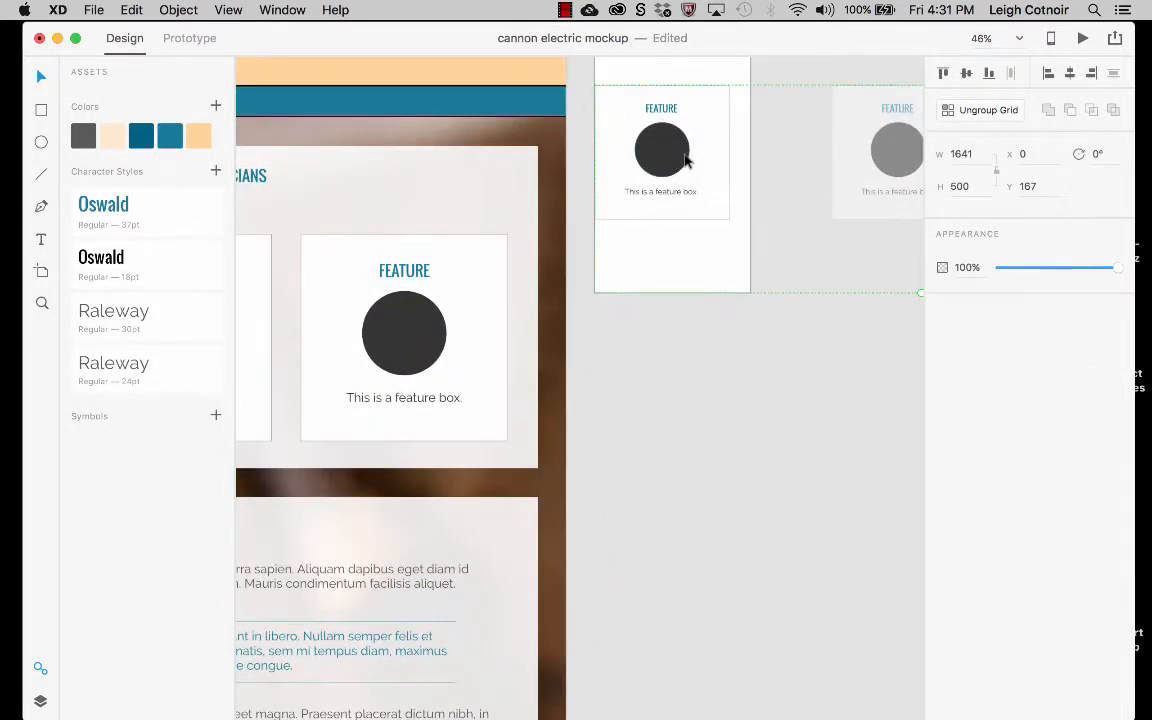
pyautogui.scroll(-4, 686, 156)
pyautogui.scroll(-3, 686, 157)
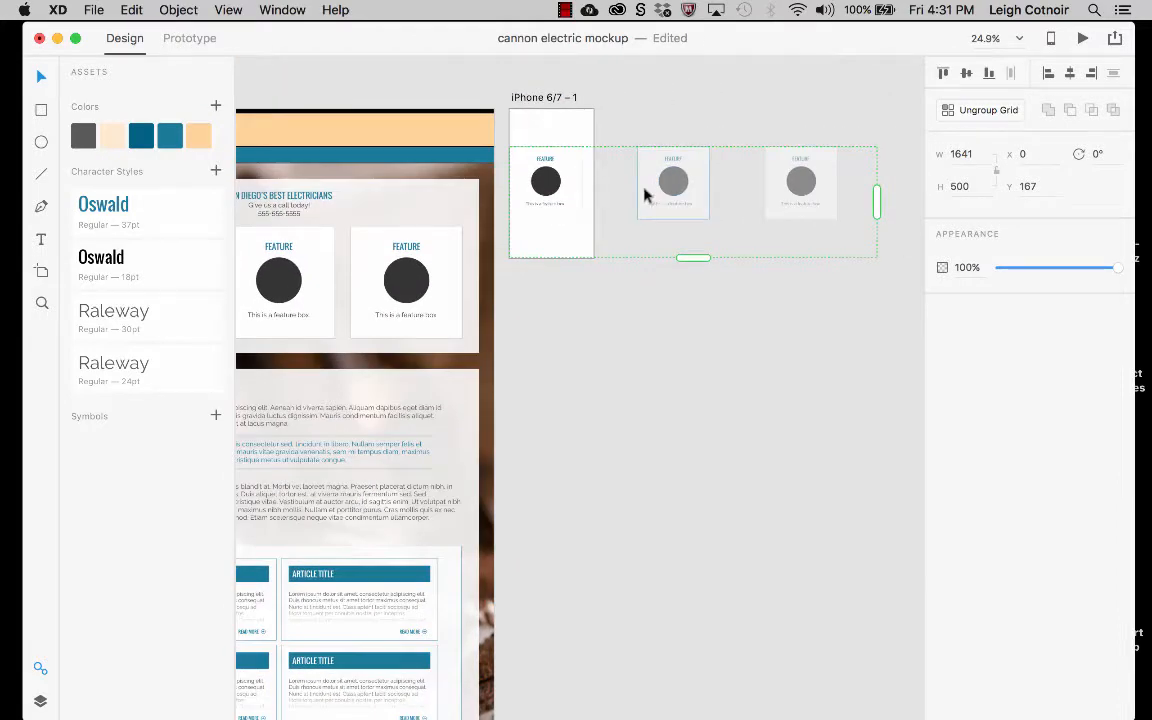
pyautogui.moveTo(582, 183)
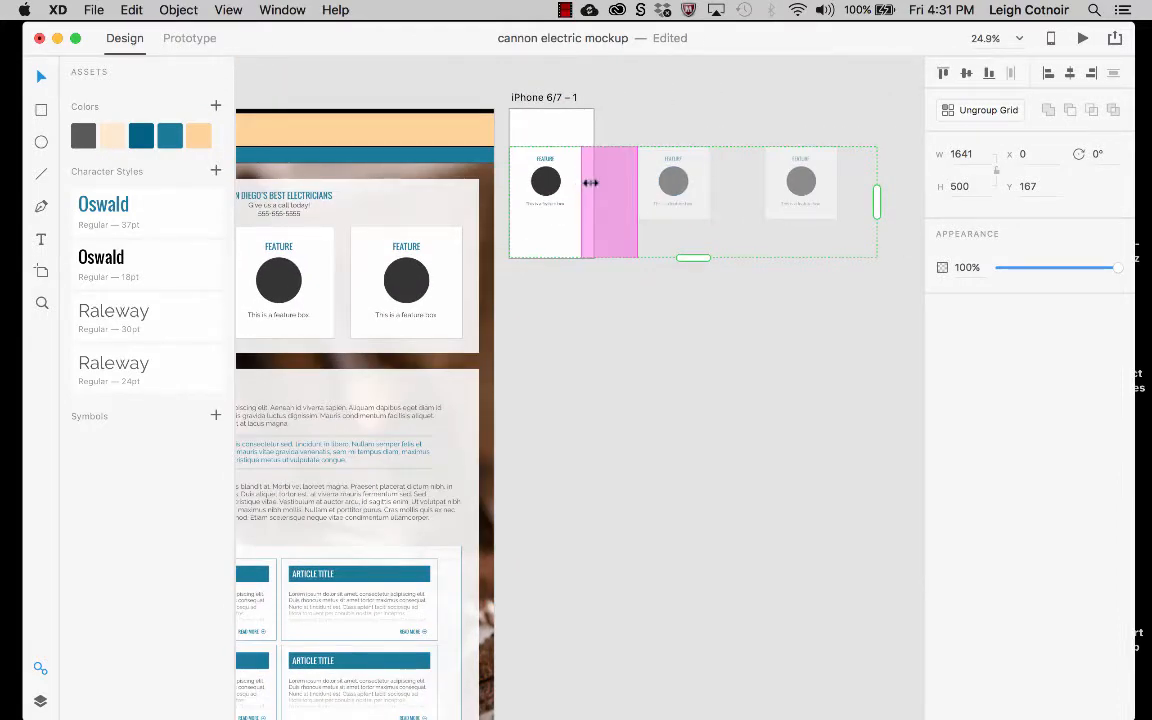
pyautogui.moveTo(590, 183); pyautogui.dragTo(546, 182)
# - Extend the feature-box Repeat Grid downward to add rows and tighten the vertical gap between them, making the grid about 824 high
pyautogui.moveTo(653, 258); pyautogui.dragTo(663, 410)
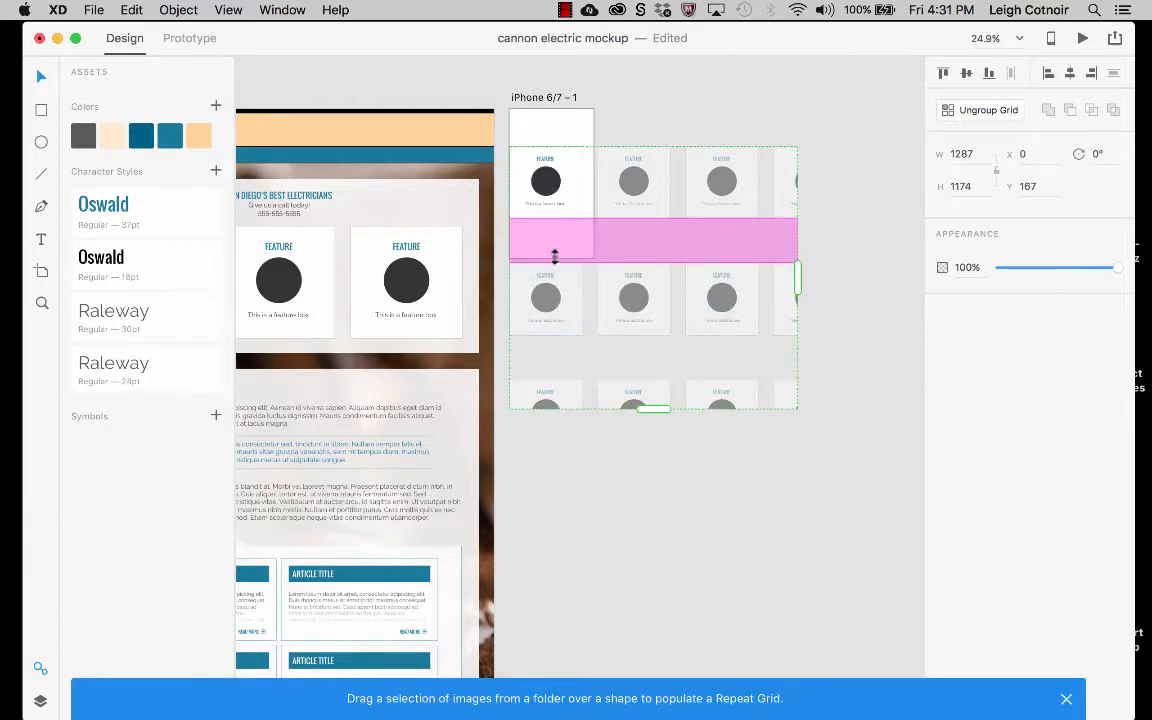
pyautogui.moveTo(555, 257); pyautogui.dragTo(556, 213)
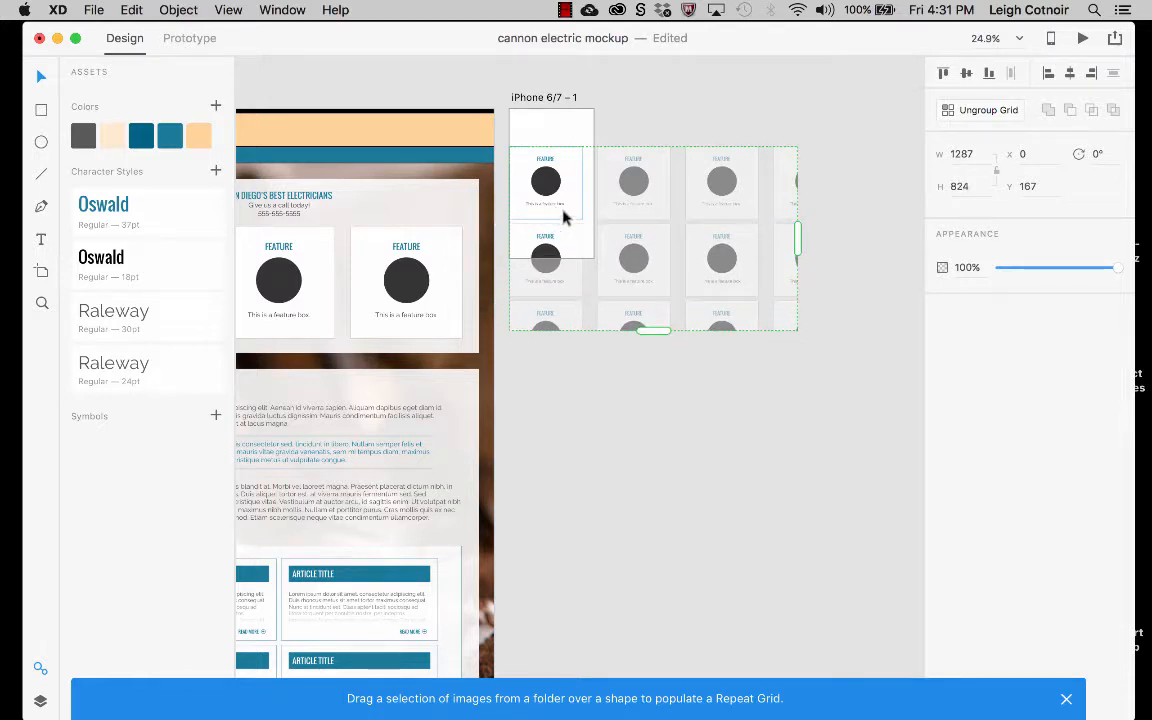
# - Narrow the feature-box Repeat Grid to a single column about 326 wide and center it across the phone artboard at X 25
pyautogui.moveTo(800, 237); pyautogui.dragTo(581, 267)
pyautogui.scroll(5, 583, 226)
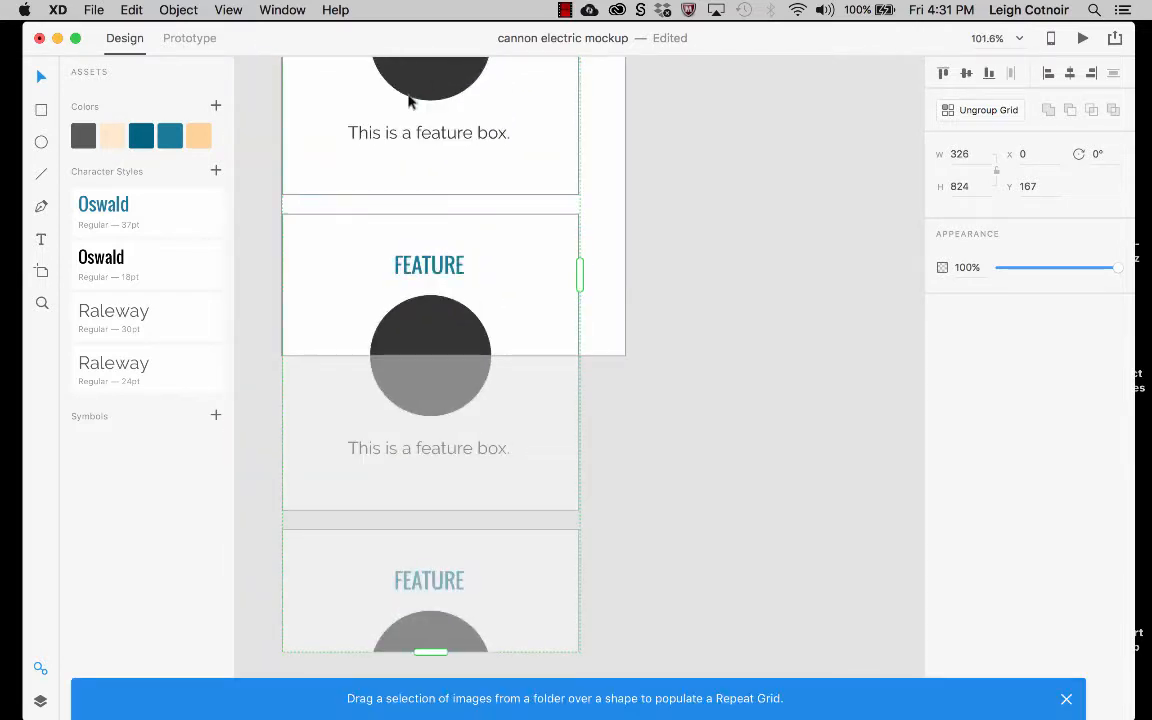
pyautogui.scroll(2, 409, 100)
pyautogui.scroll(-3, 409, 100)
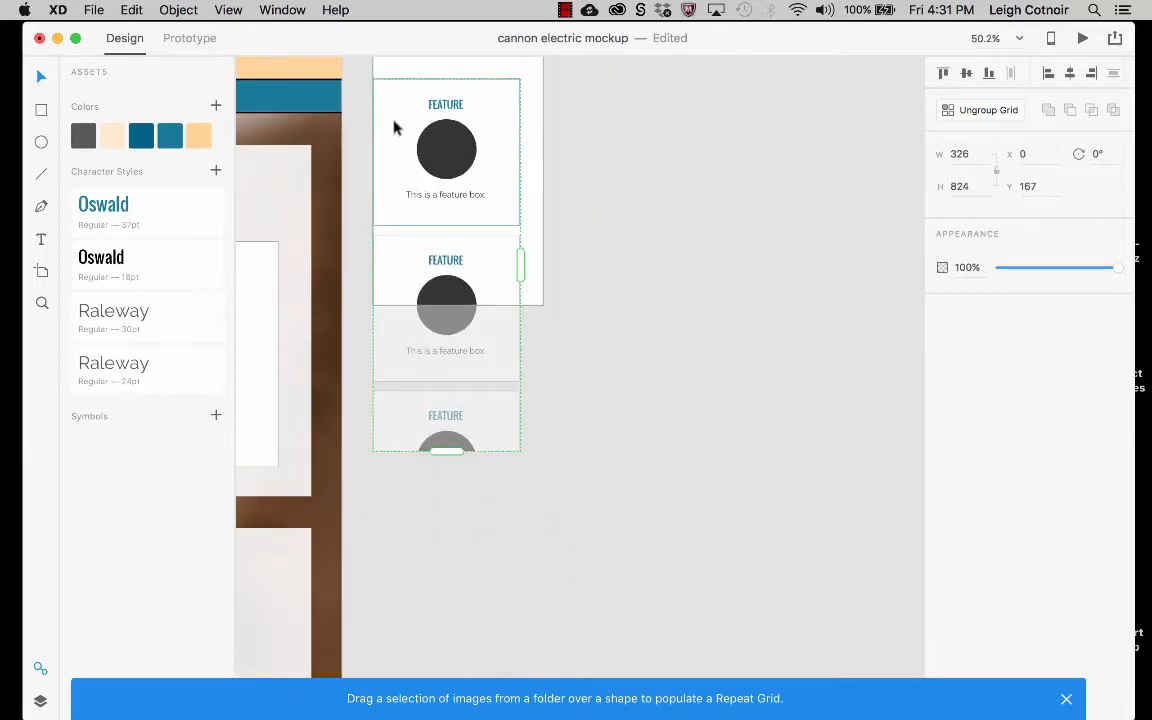
pyautogui.moveTo(395, 127); pyautogui.dragTo(401, 126)
pyautogui.scroll(-2, 403, 127)
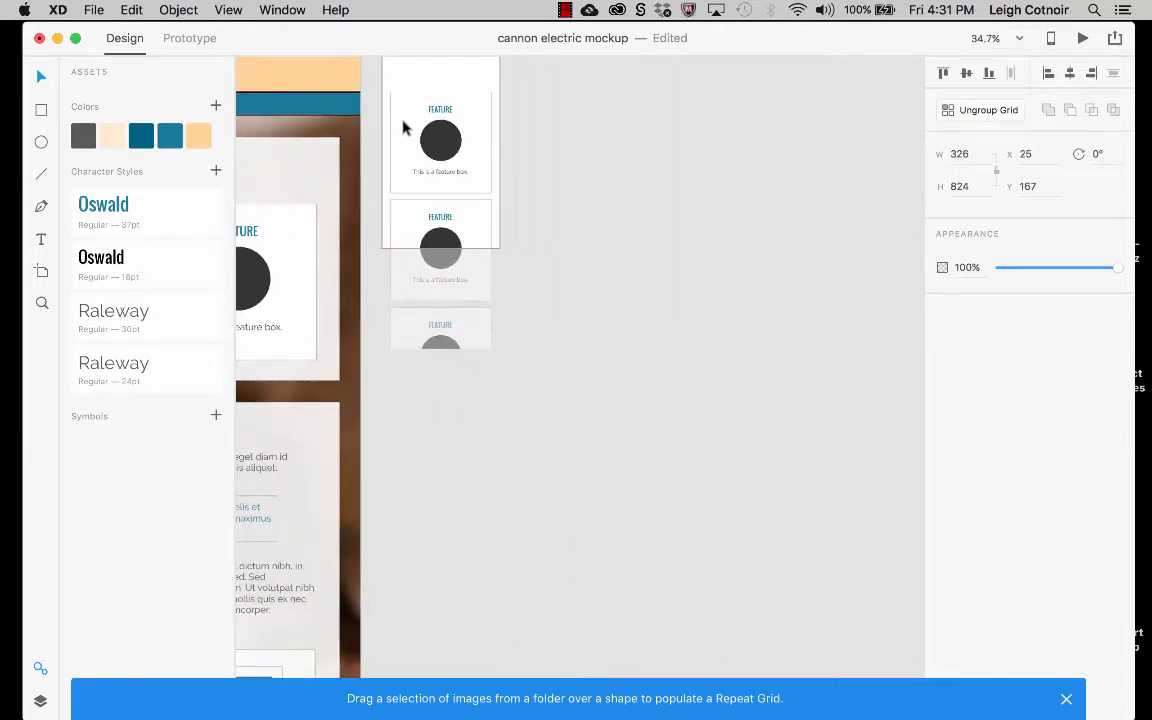
pyautogui.scroll(3, 403, 125)
pyautogui.hscroll(-4, 403, 125)
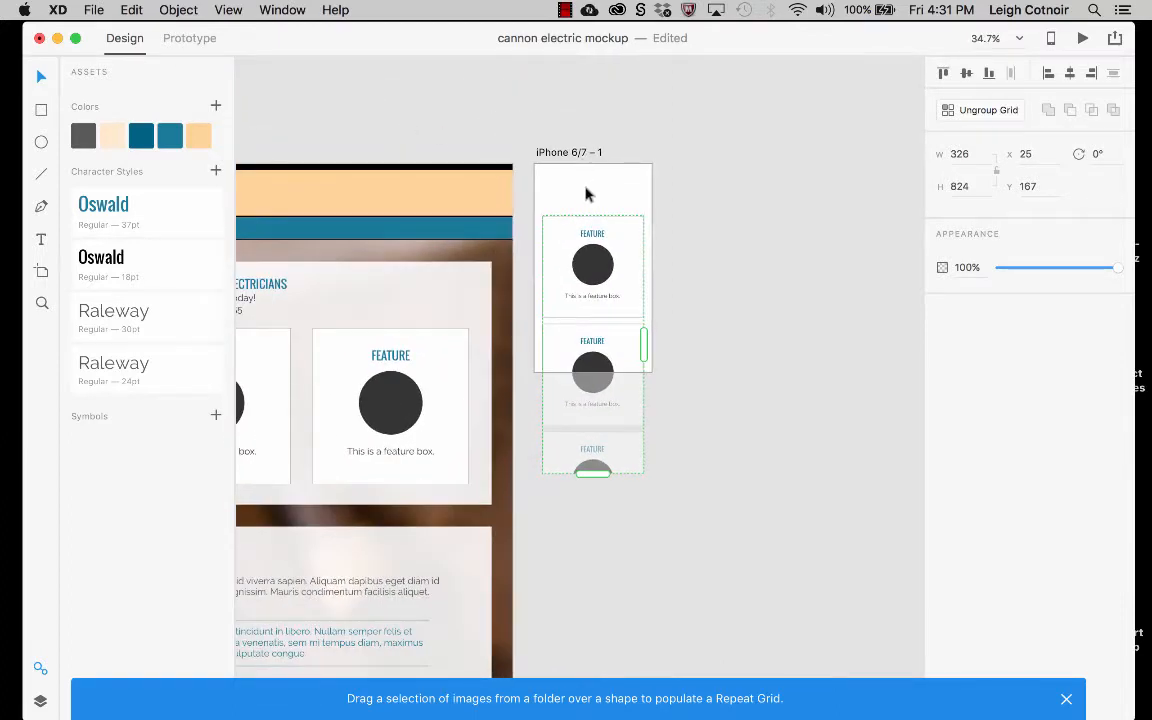
# - Lengthen the iPhone 6/7 – 1 artboard to about 1369 high
pyautogui.click(587, 194)
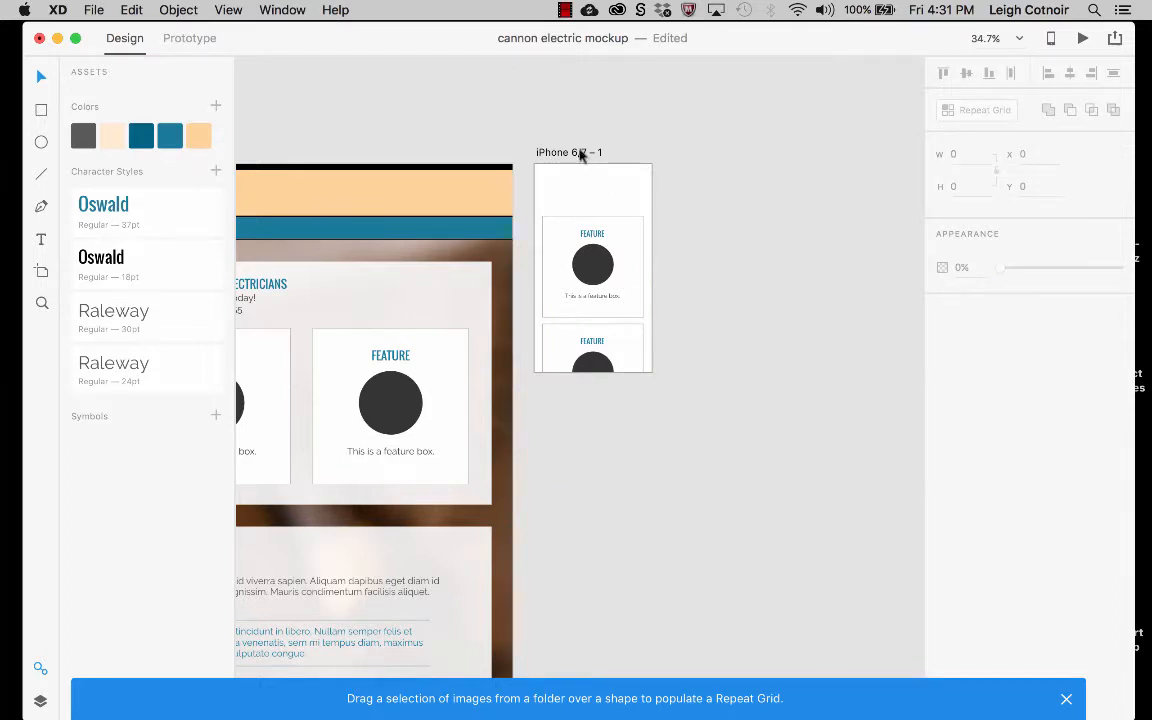
pyautogui.click(577, 153)
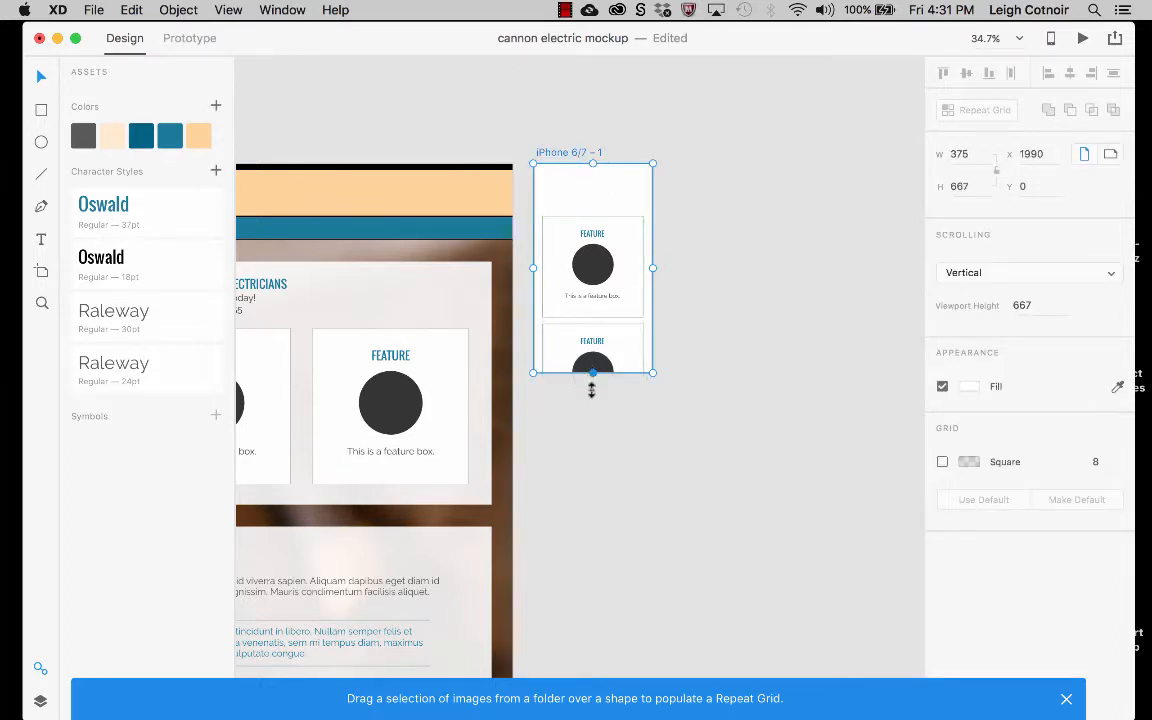
pyautogui.moveTo(591, 388); pyautogui.dragTo(622, 595)
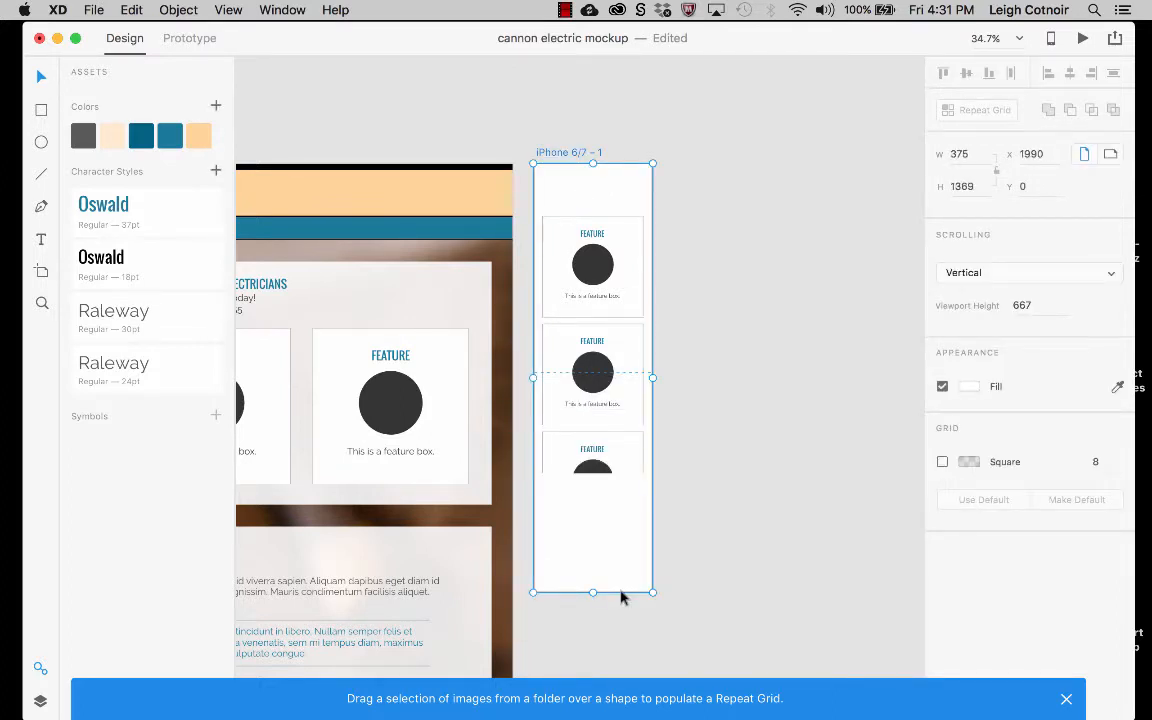
# - Extend the feature-box Repeat Grid to about 1024 high so it holds three complete stacked boxes
pyautogui.click(604, 310)
pyautogui.moveTo(594, 472); pyautogui.dragTo(598, 537)
pyautogui.click(769, 404)
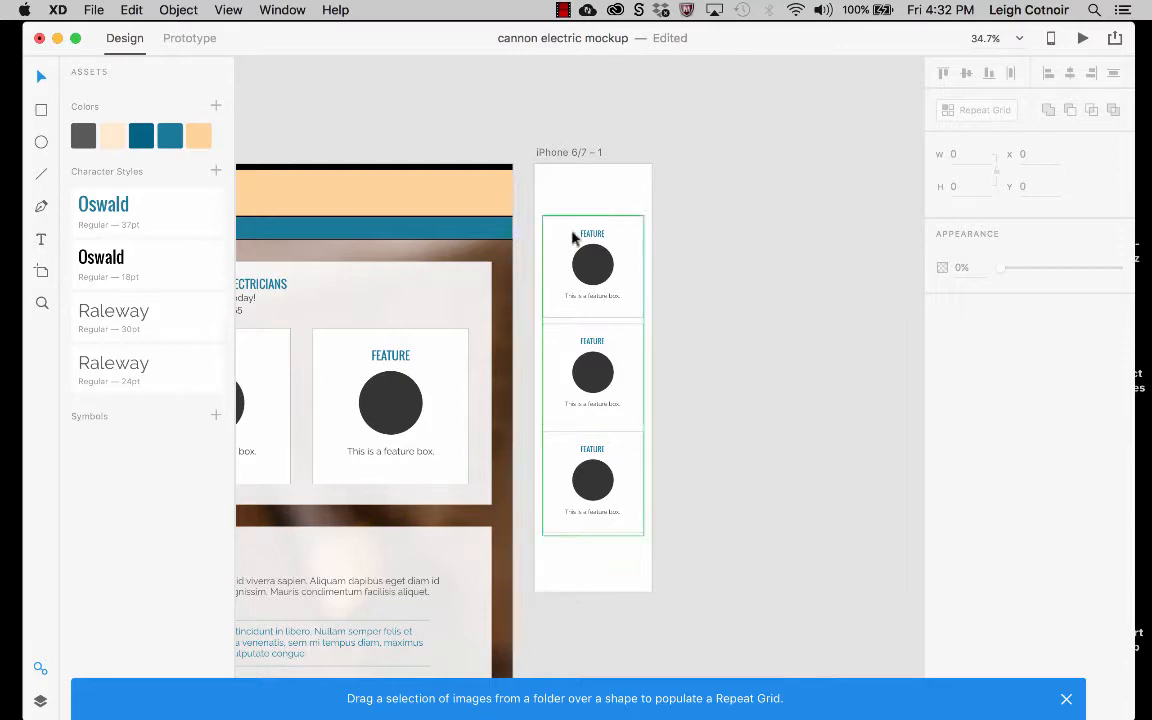
pyautogui.scroll(-3, 676, 391)
pyautogui.scroll(-3, 676, 391)
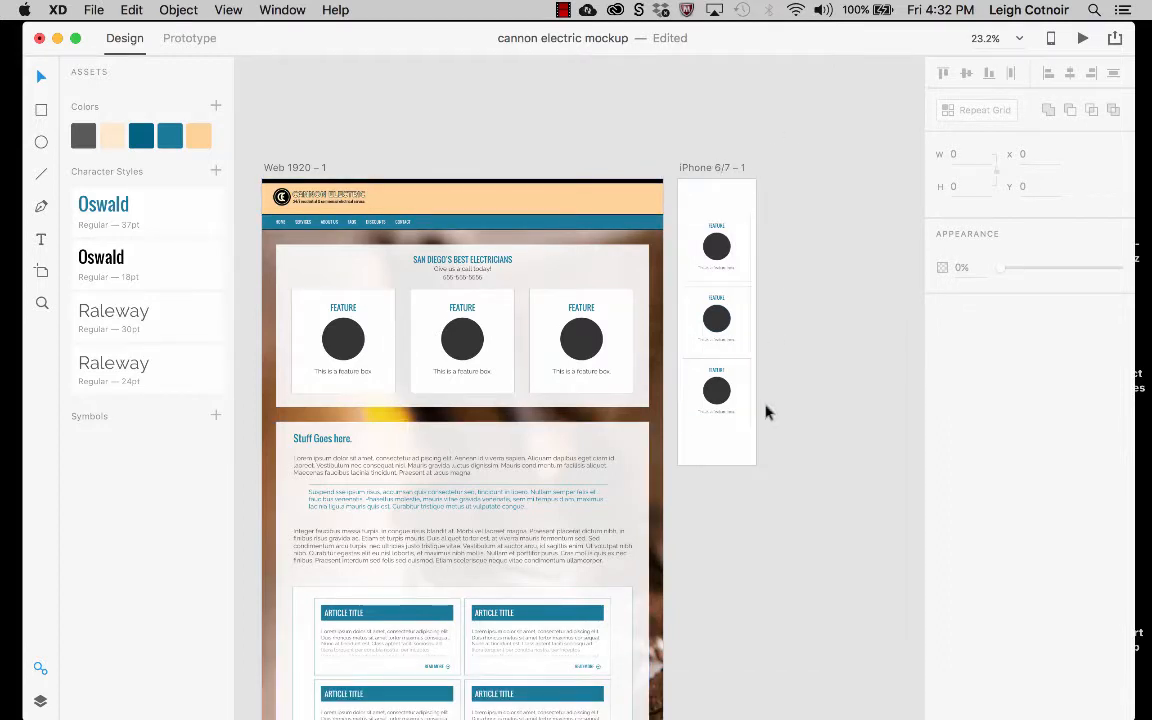
pyautogui.click(733, 258)
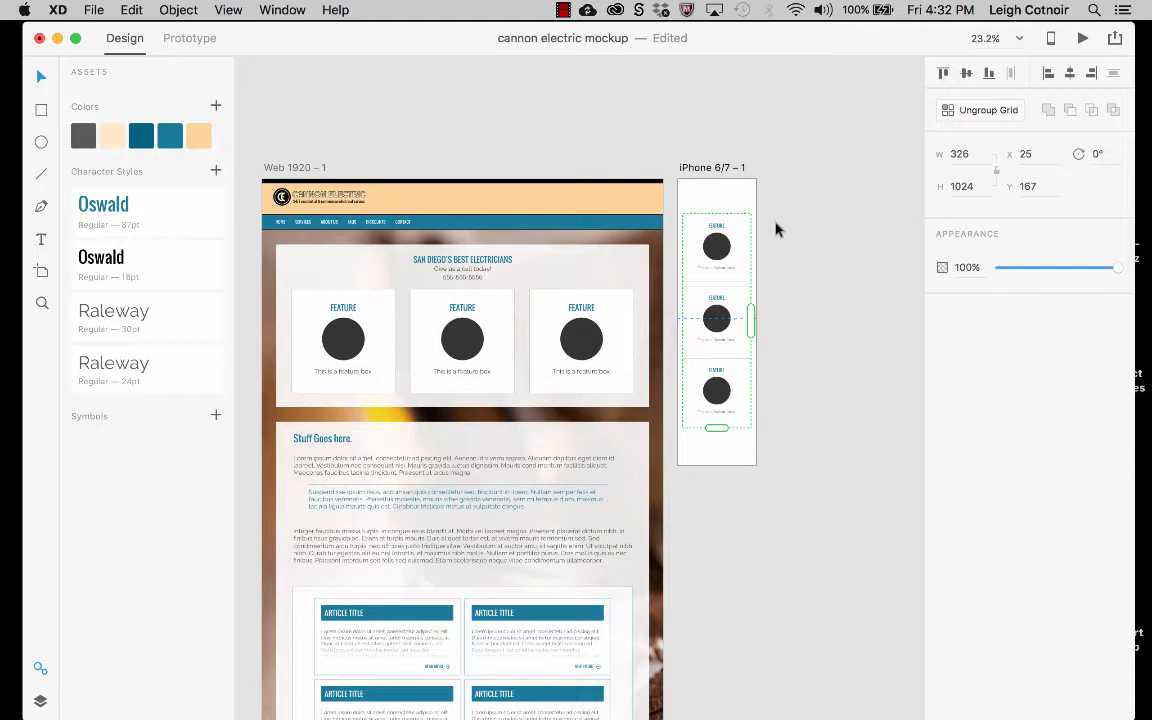
# - Switch to the cannon electric document and examine its desktop home page from the header down to the footer
pyautogui.moveTo(2, 506)
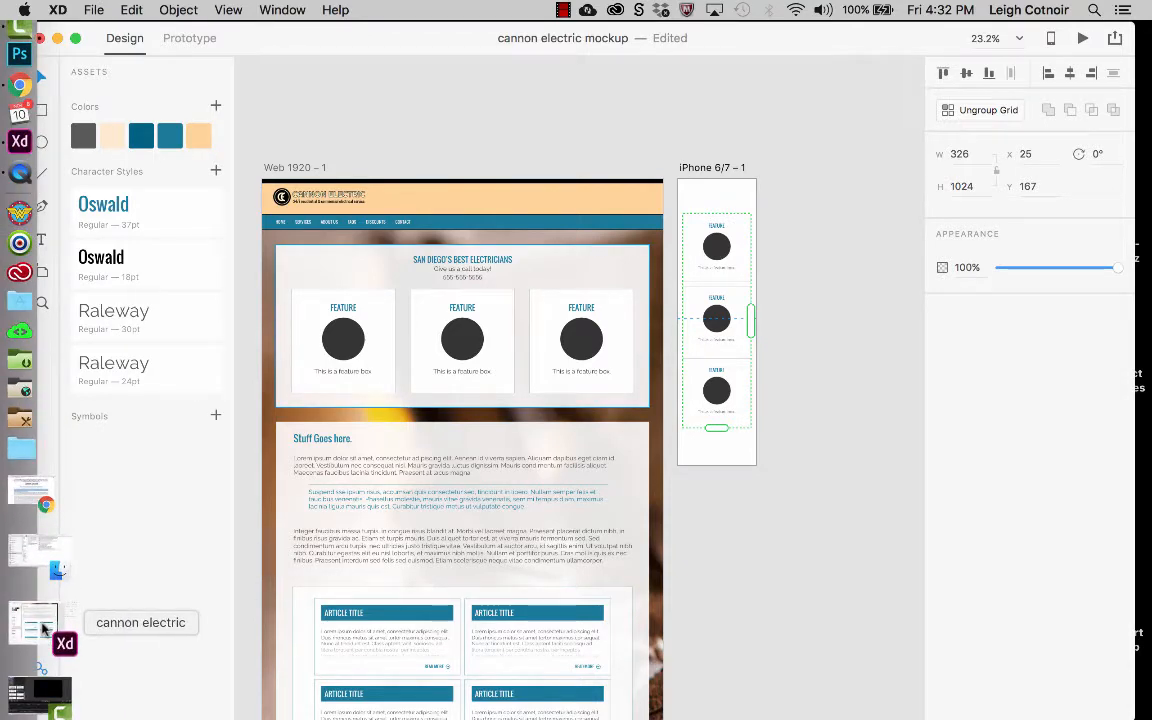
pyautogui.click(42, 628)
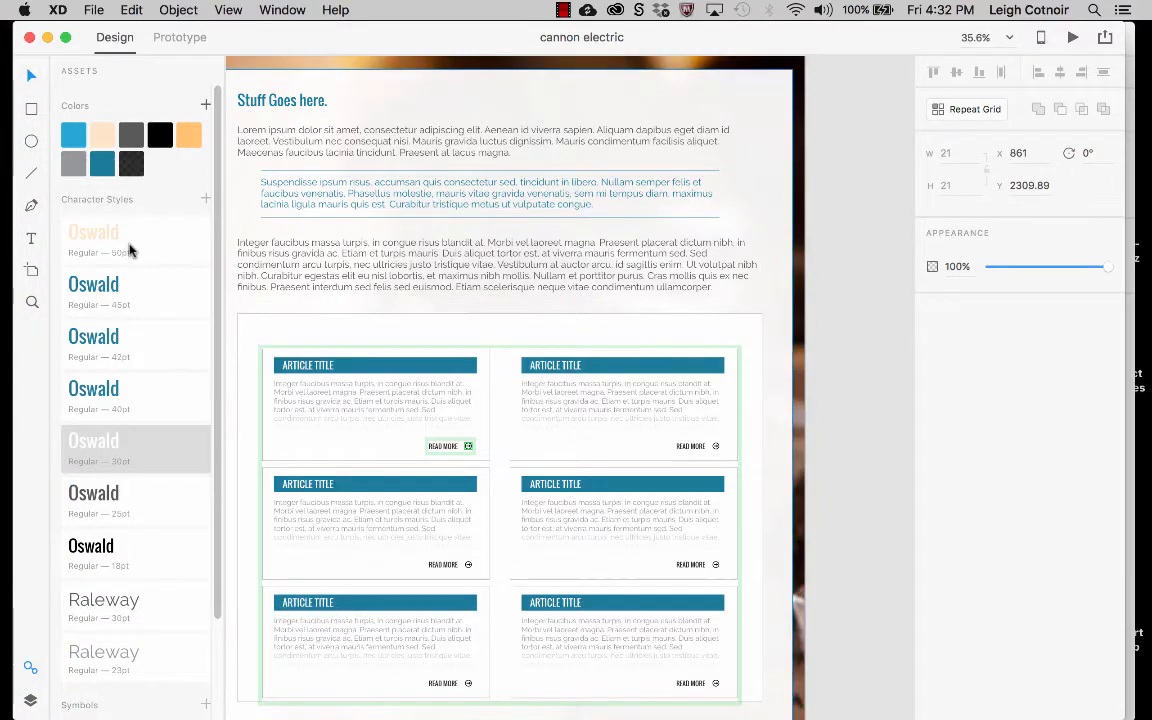
pyautogui.click(353, 212)
pyautogui.scroll(-5, 353, 209)
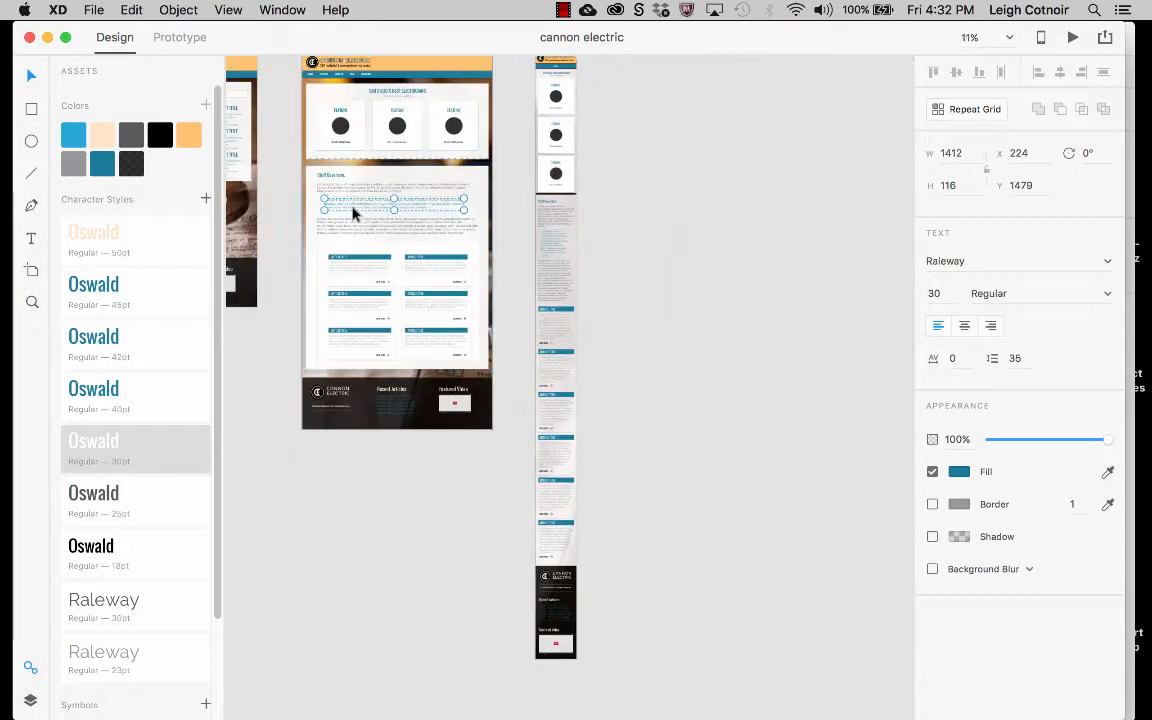
pyautogui.hscroll(-4, 353, 209)
pyautogui.scroll(2, 353, 209)
pyautogui.scroll(-2, 353, 212)
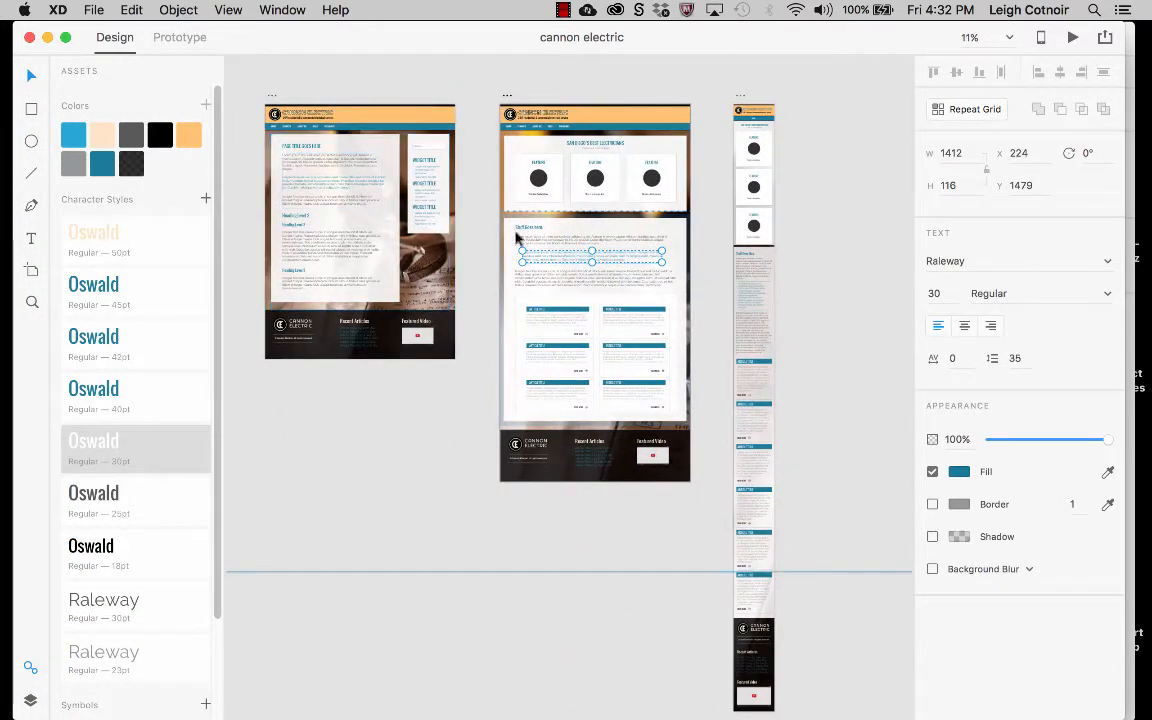
pyautogui.click(485, 225)
pyautogui.scroll(5, 610, 186)
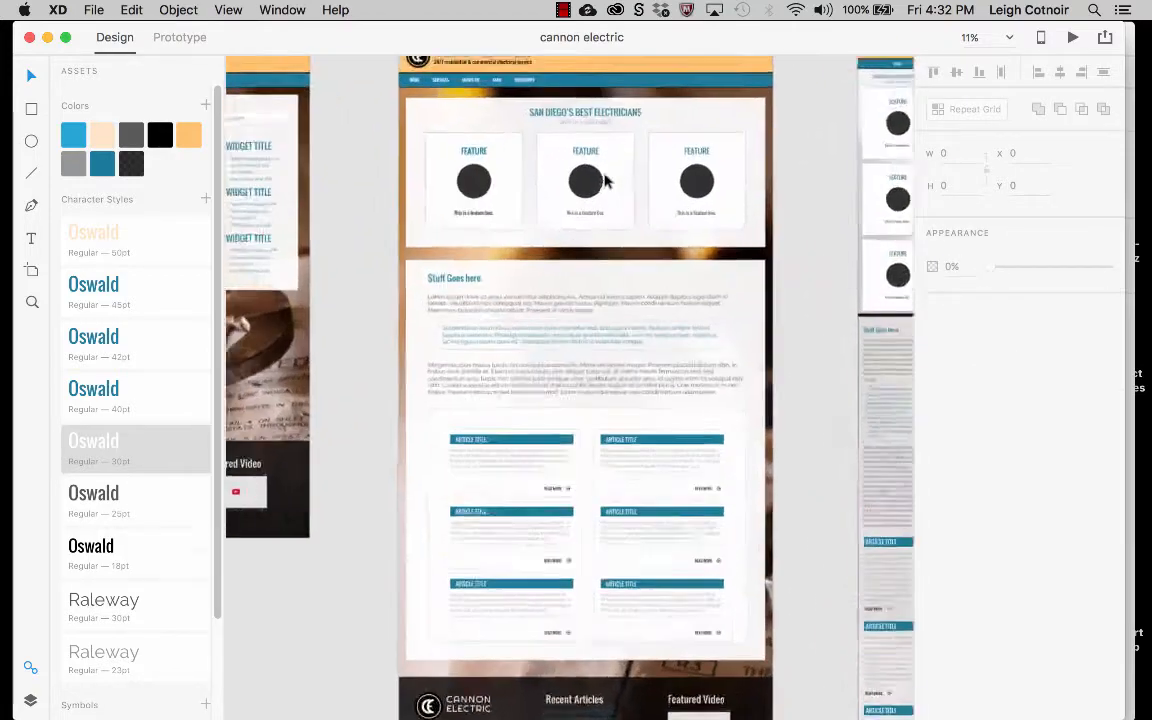
pyautogui.scroll(-3, 600, 192)
pyautogui.hscroll(2, 600, 192)
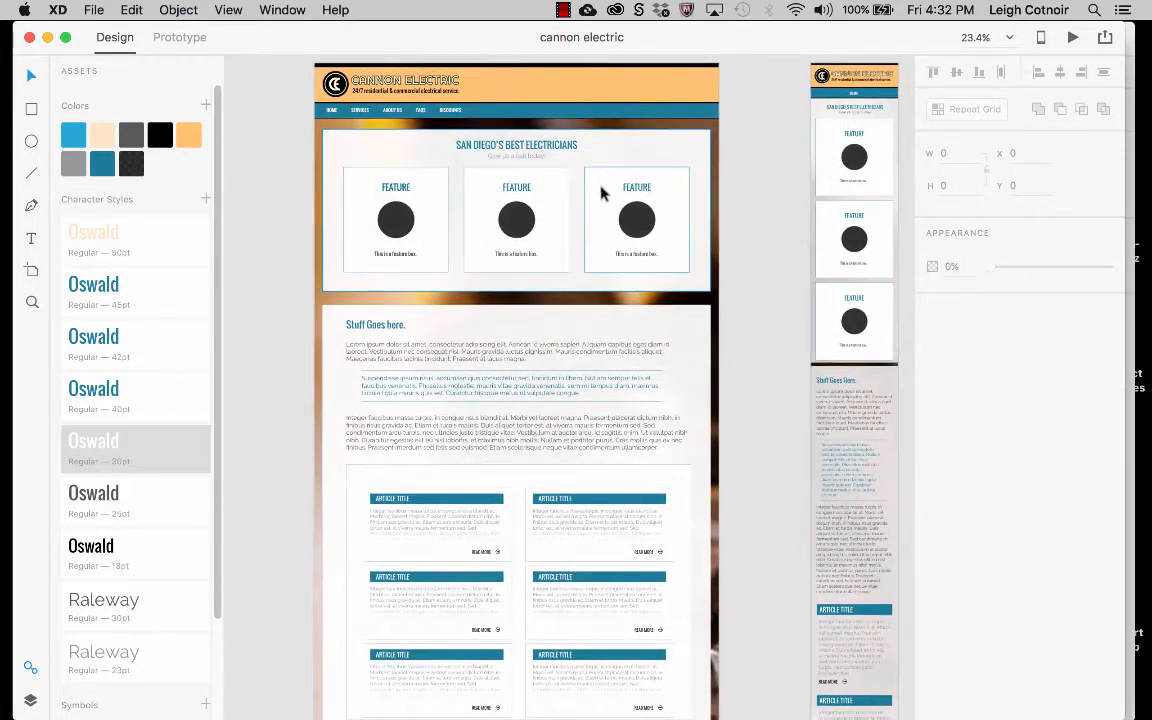
pyautogui.scroll(-5, 478, 505)
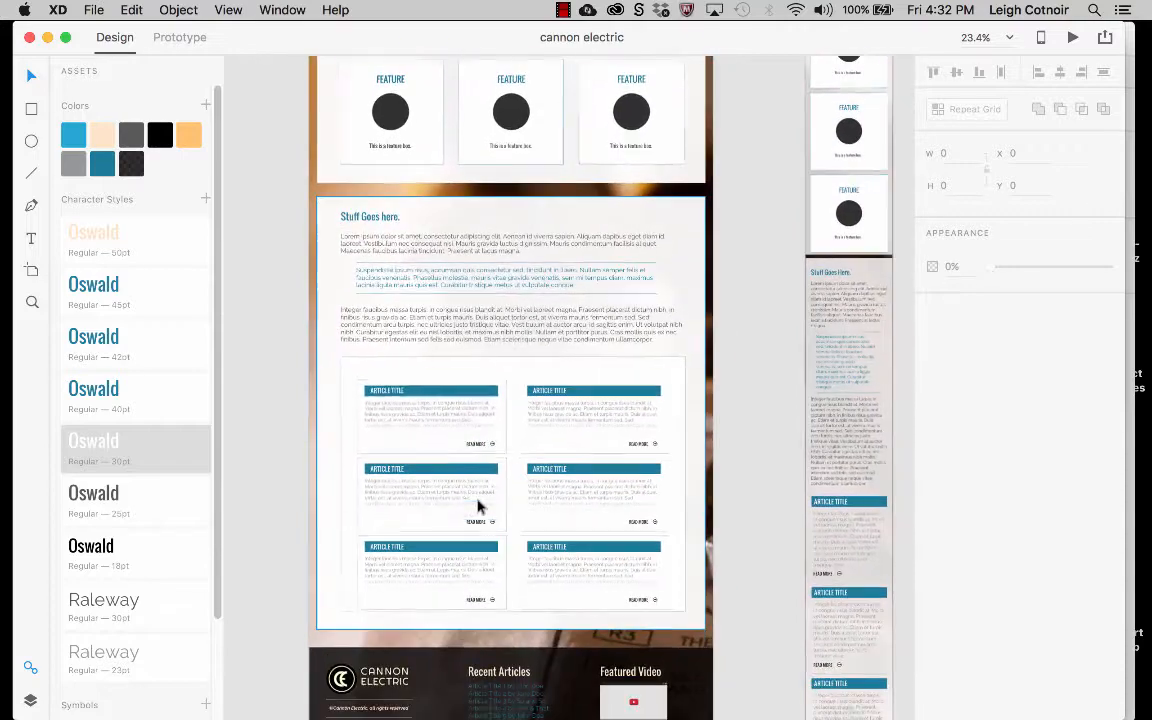
pyautogui.scroll(-2, 388, 640)
pyautogui.hscroll(1, 388, 640)
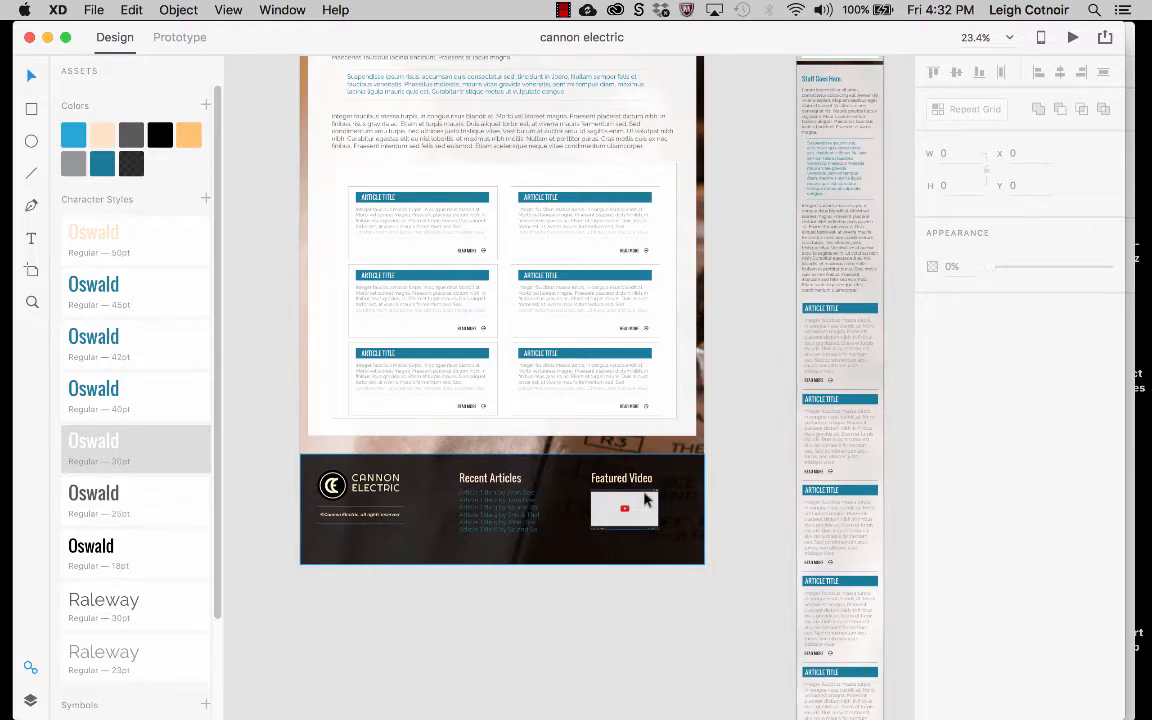
# - Examine the iPhone 6/7 Plus artboard's stacked header, feature boxes, text, article boxes and footer
pyautogui.scroll(3, 630, 503)
pyautogui.hscroll(1, 630, 503)
pyautogui.scroll(6, 644, 500)
pyautogui.hscroll(3, 644, 500)
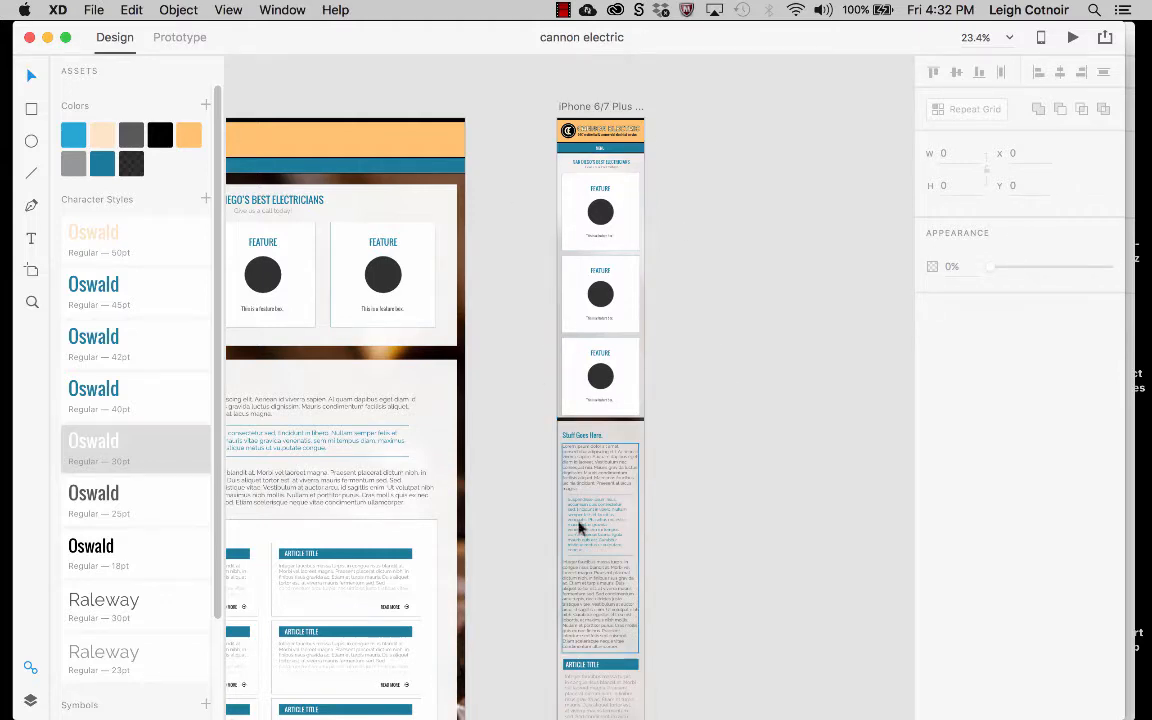
pyautogui.scroll(-6, 602, 558)
pyautogui.hscroll(-1, 602, 558)
pyautogui.scroll(-14, 602, 562)
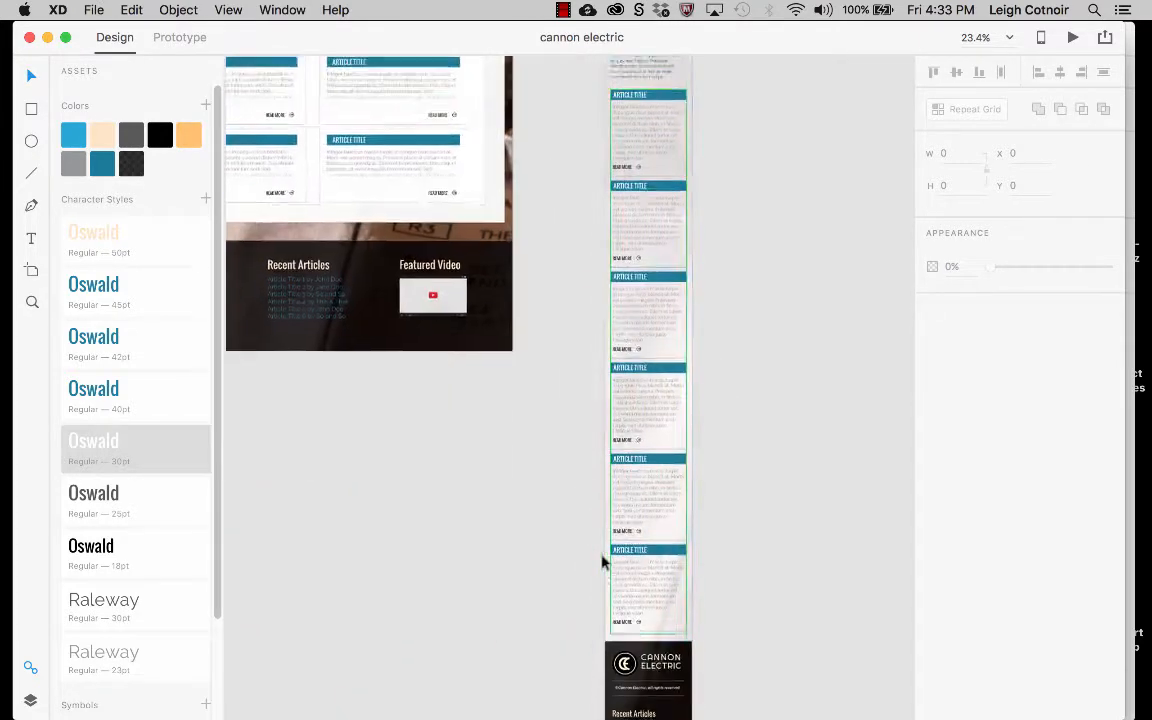
# - Examine the Web 1920 – 2 inner page with its headings, sidebar widgets and footer, and compare it with the home page and mobile artboards
pyautogui.hscroll(-3, 602, 562)
pyautogui.scroll(4, 602, 562)
pyautogui.scroll(10, 602, 563)
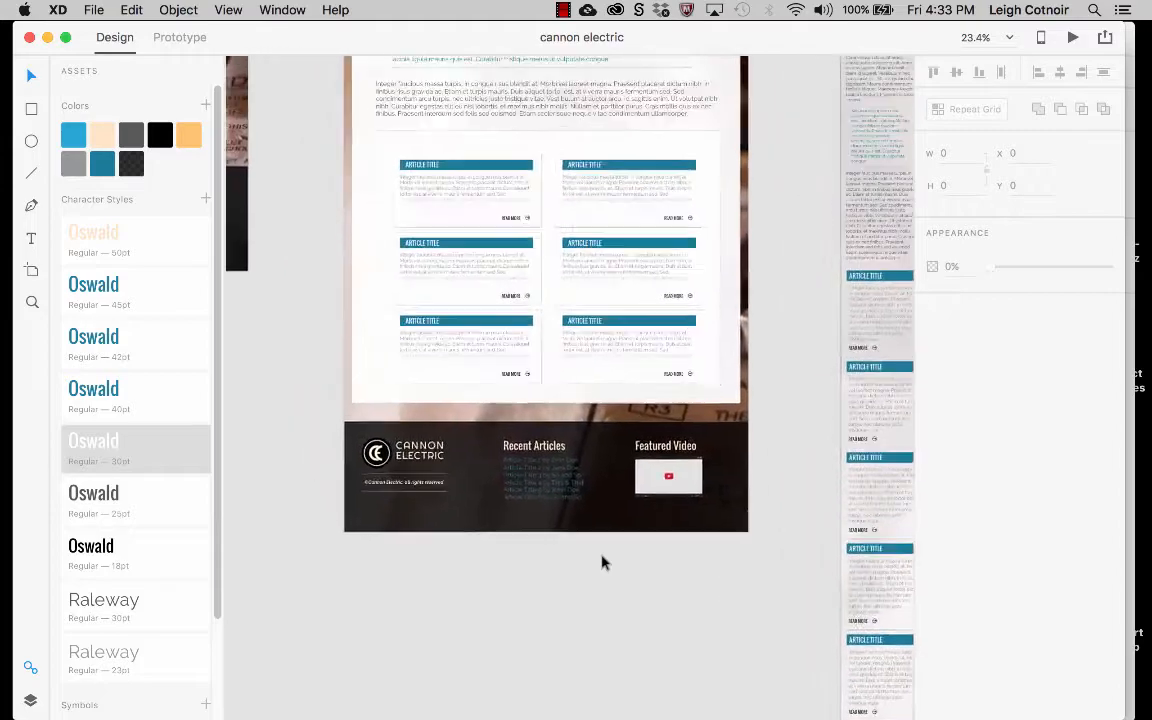
pyautogui.hscroll(-2, 602, 563)
pyautogui.scroll(1, 602, 563)
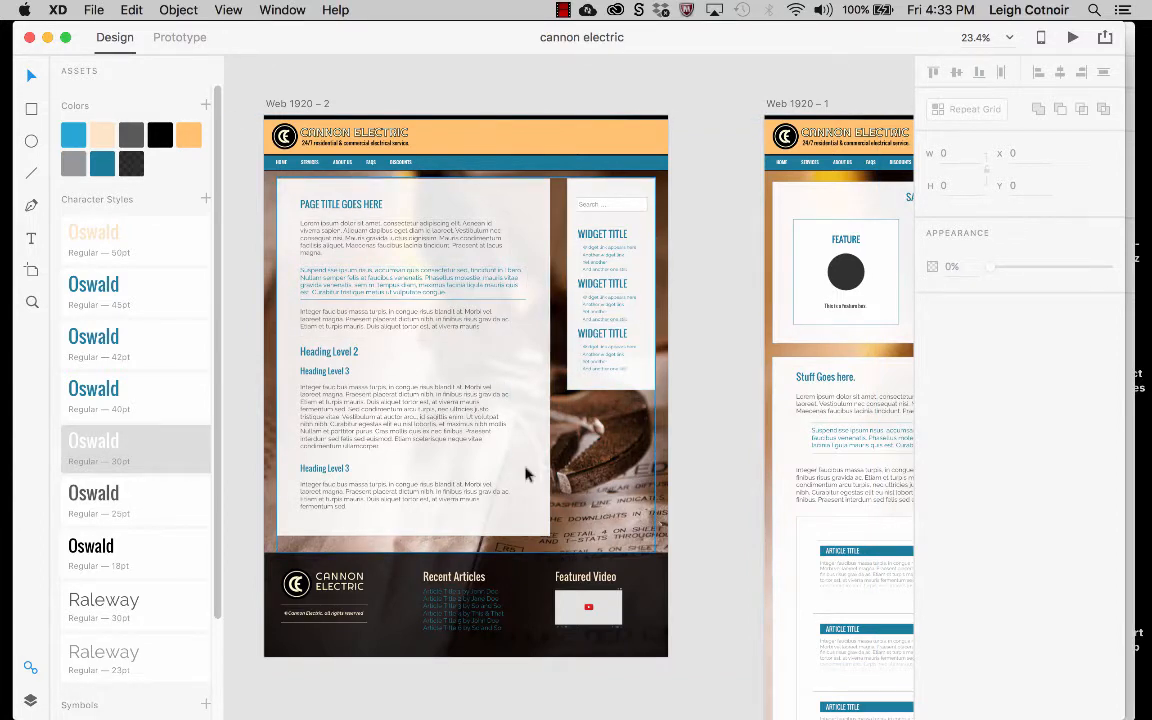
pyautogui.moveTo(527, 475); pyautogui.dragTo(533, 553)
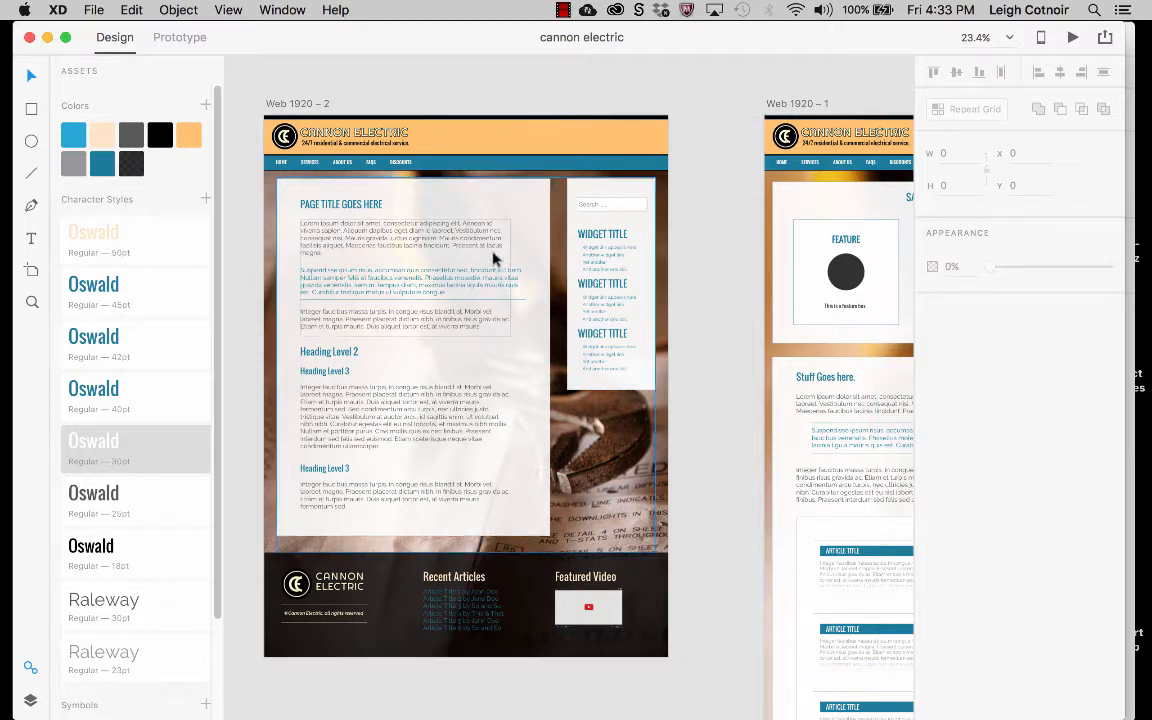
pyautogui.scroll(-5, 547, 106)
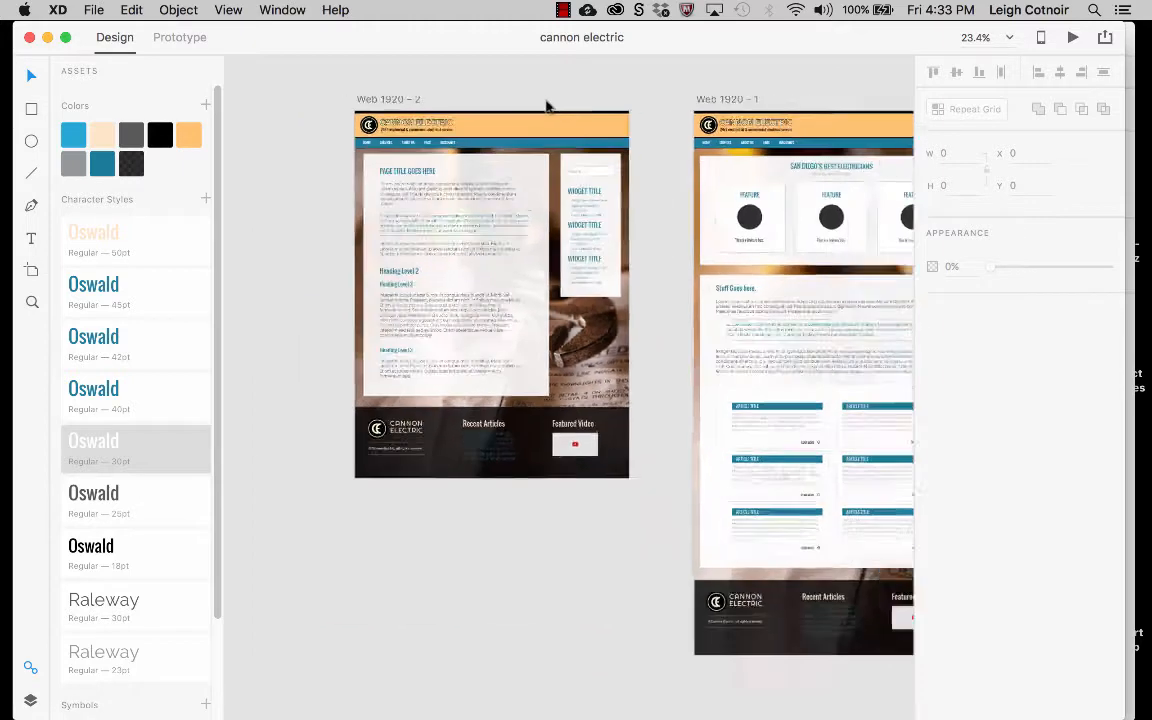
pyautogui.click(676, 104)
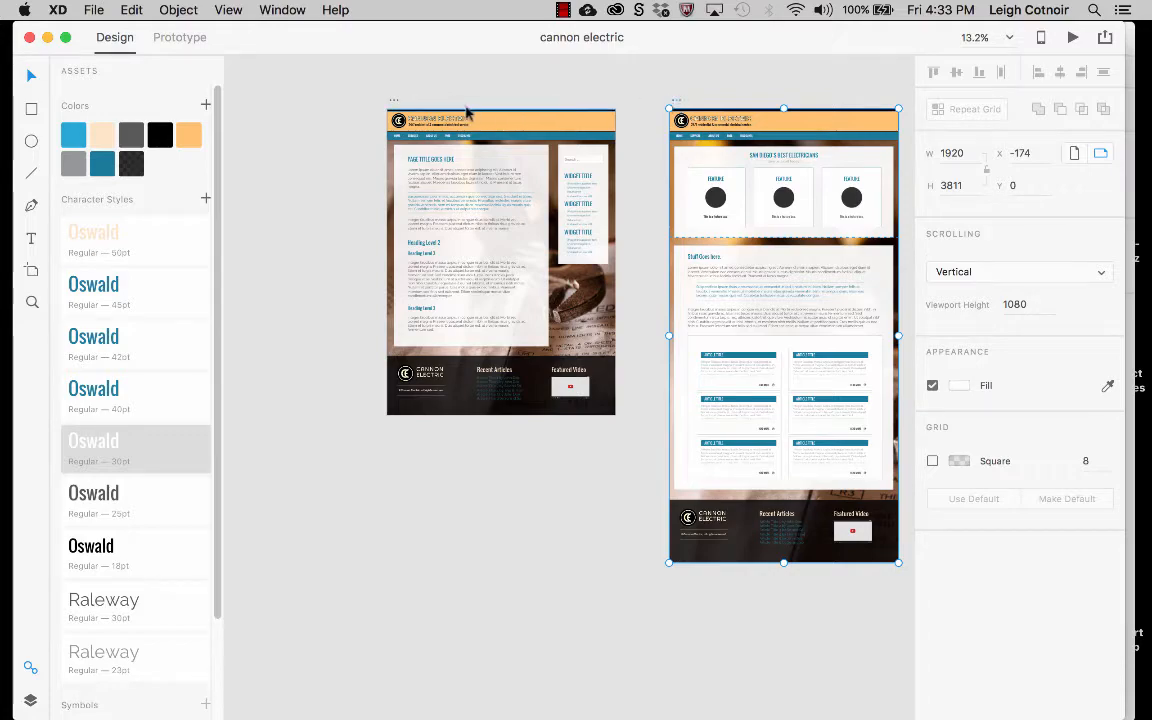
pyautogui.scroll(3, 484, 262)
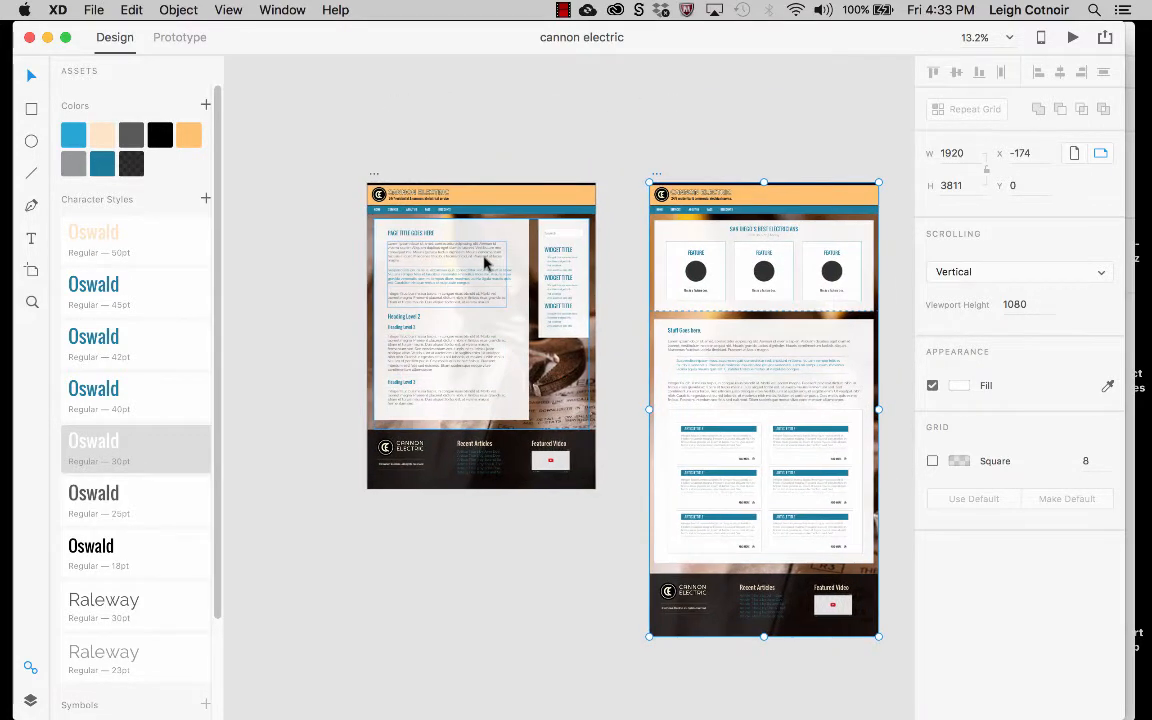
pyautogui.scroll(5, 484, 262)
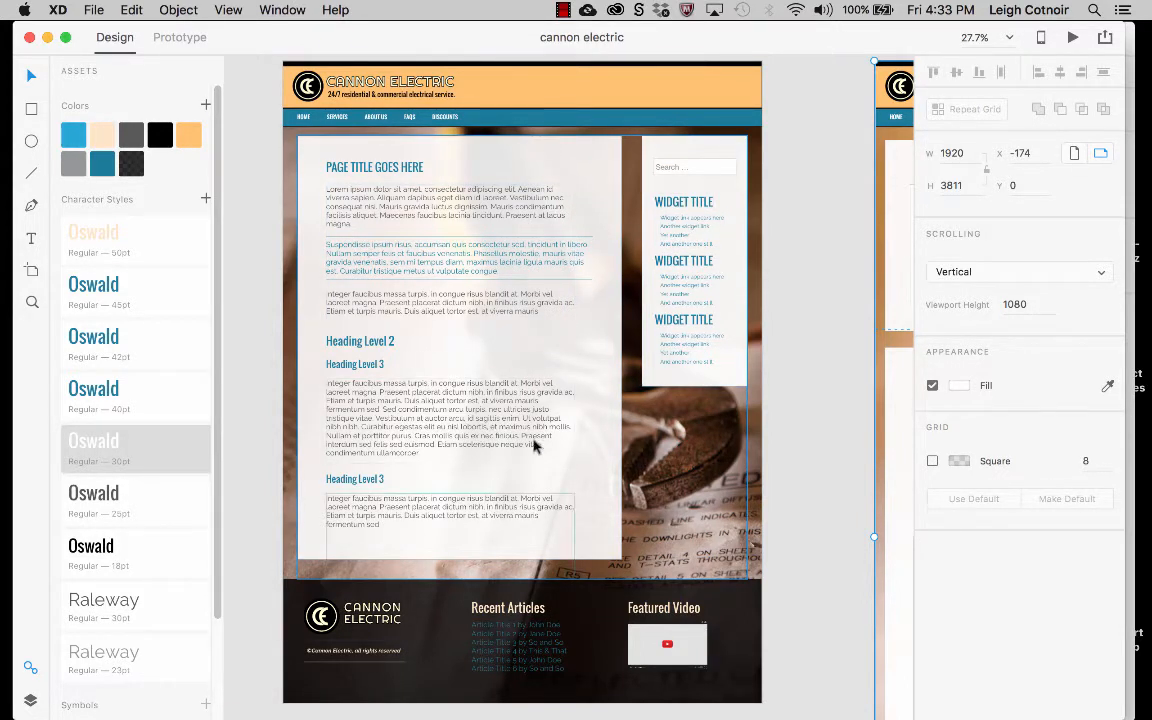
pyautogui.scroll(-3, 467, 418)
pyautogui.scroll(-1, 467, 418)
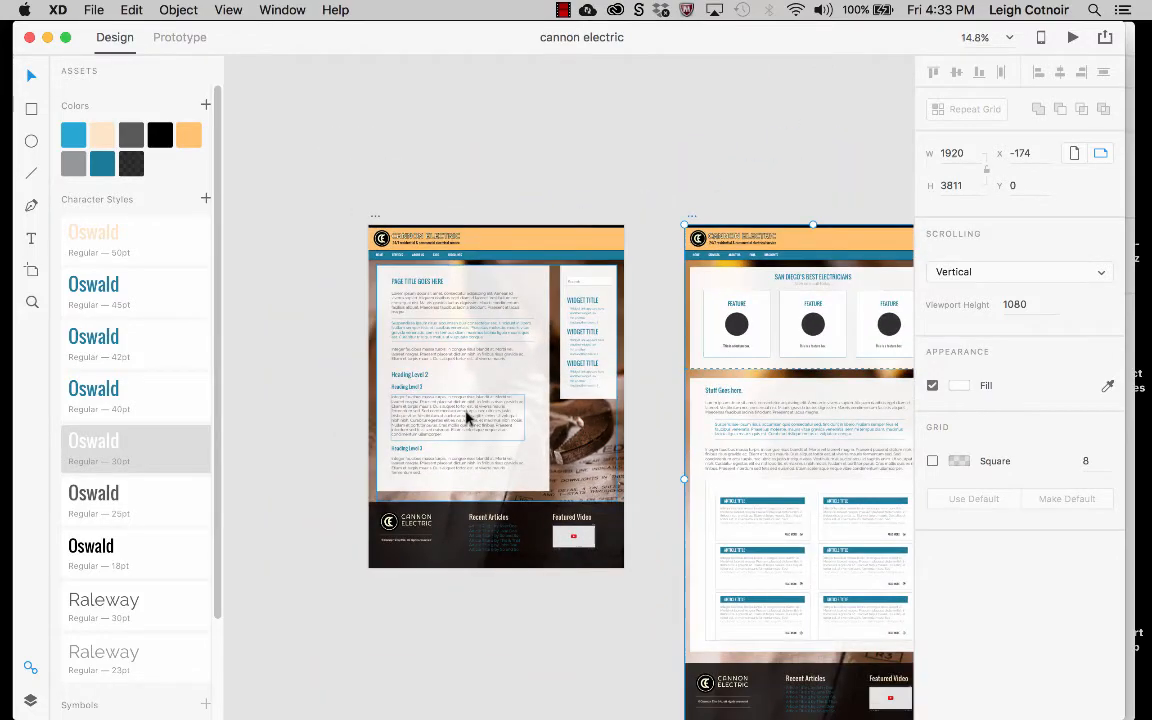
pyautogui.hscroll(4, 467, 418)
pyautogui.scroll(-2, 467, 418)
pyautogui.hscroll(-2, 467, 418)
pyautogui.hscroll(1, 467, 418)
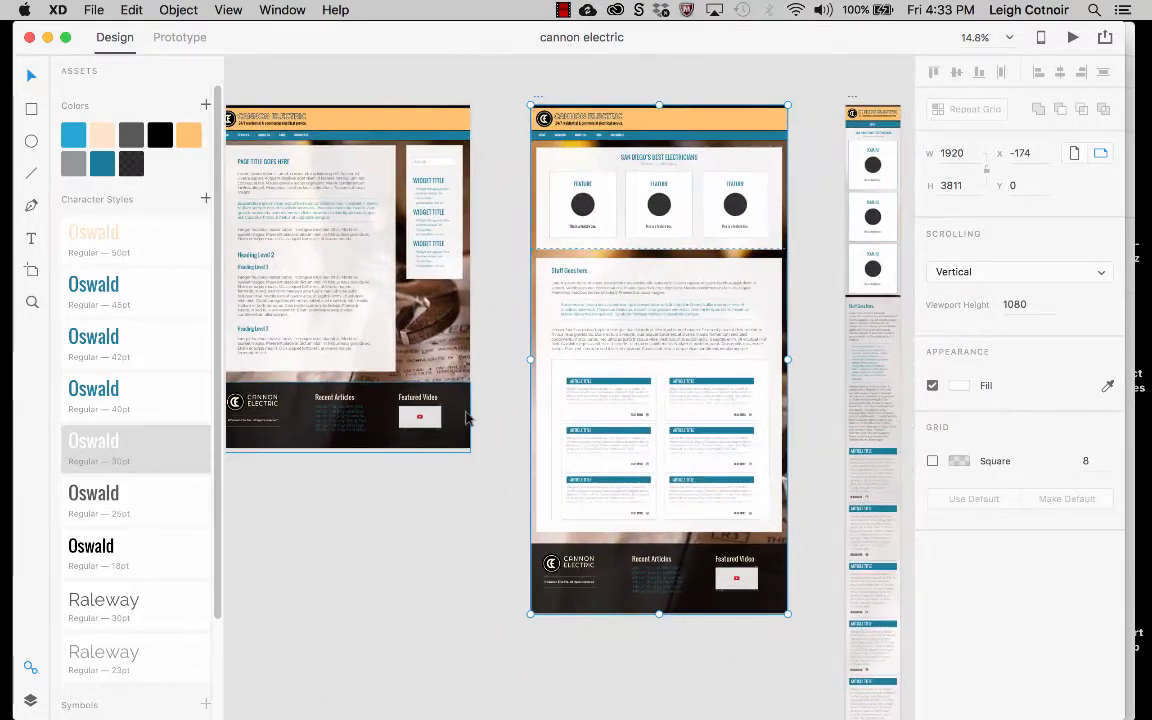
pyautogui.scroll(-2, 467, 418)
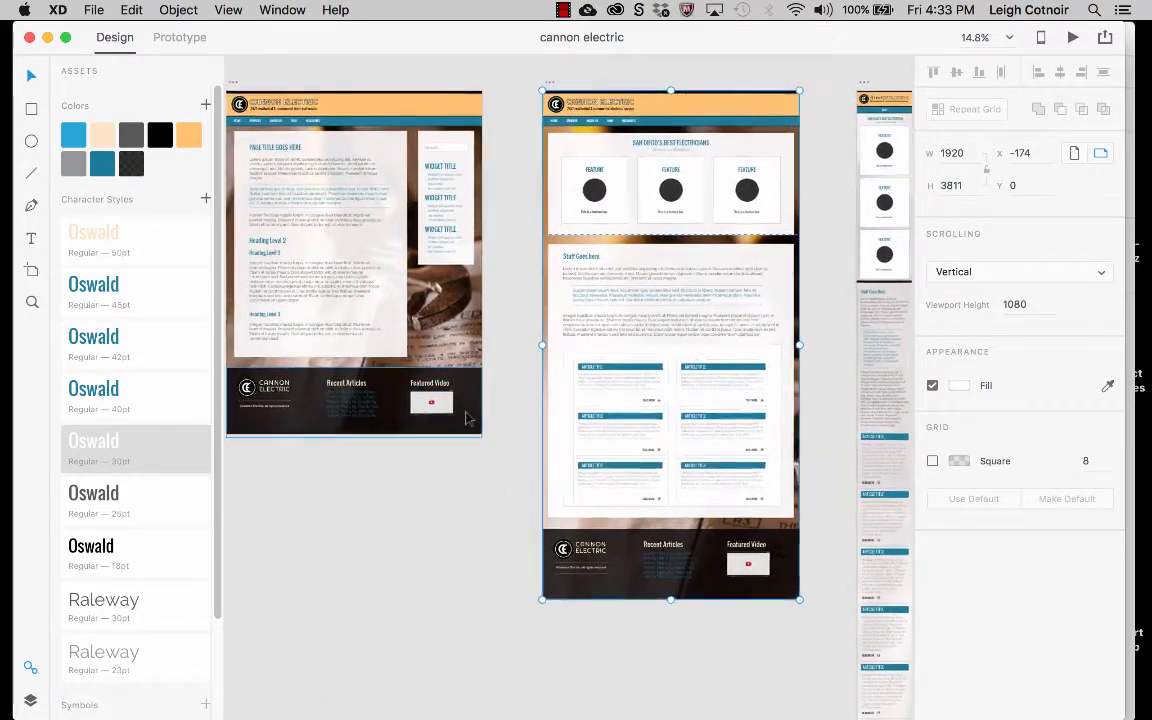